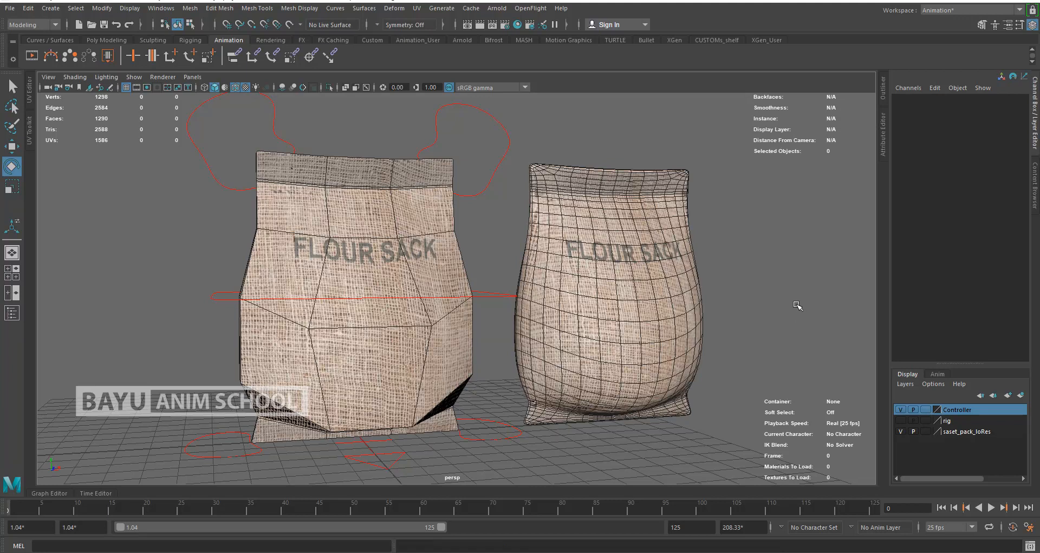
- Select the smooth high-resolution sack and copy the name of the saset_pack_loRes layer without changing that layer
click(651, 262)
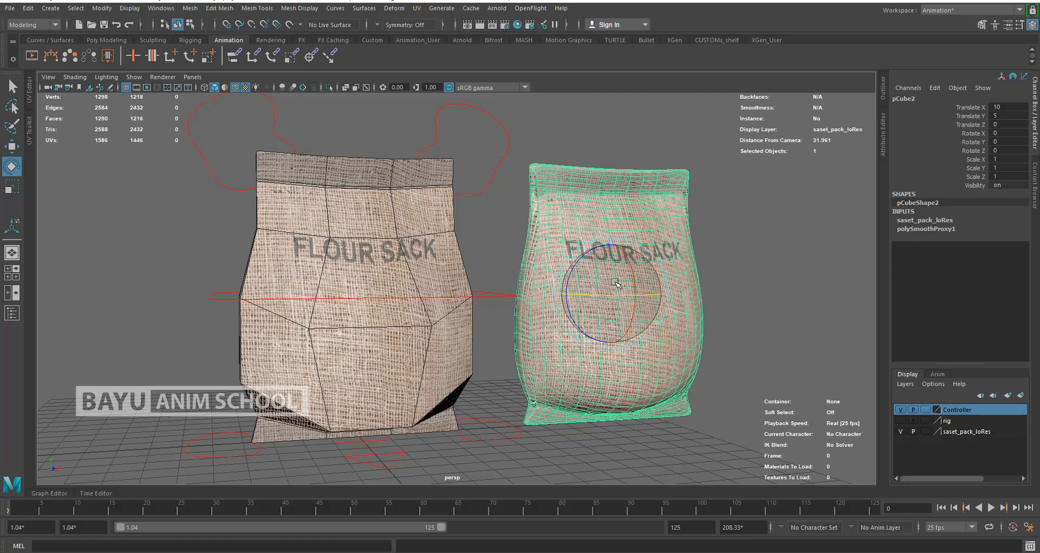
click(976, 432)
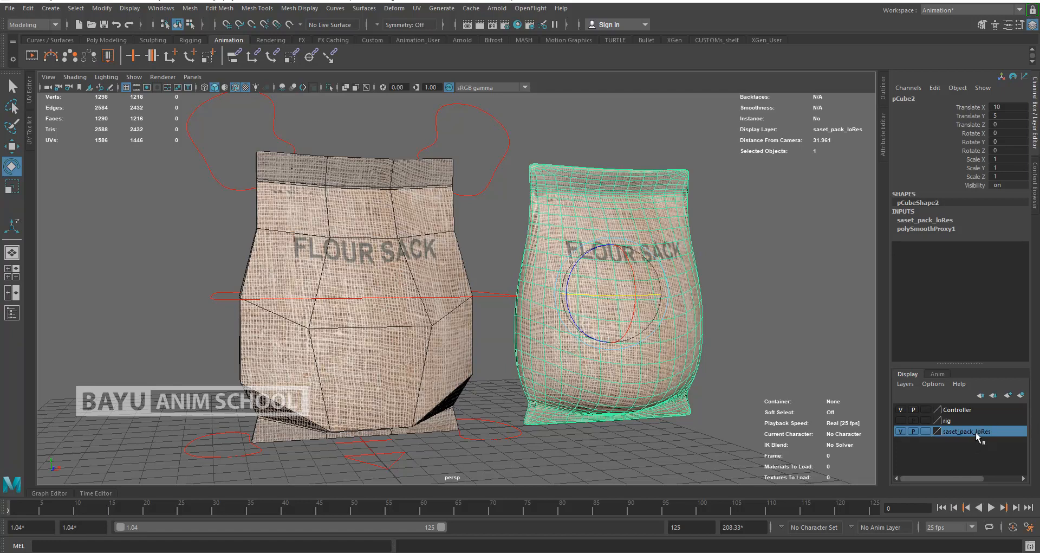
right_click(976, 432)
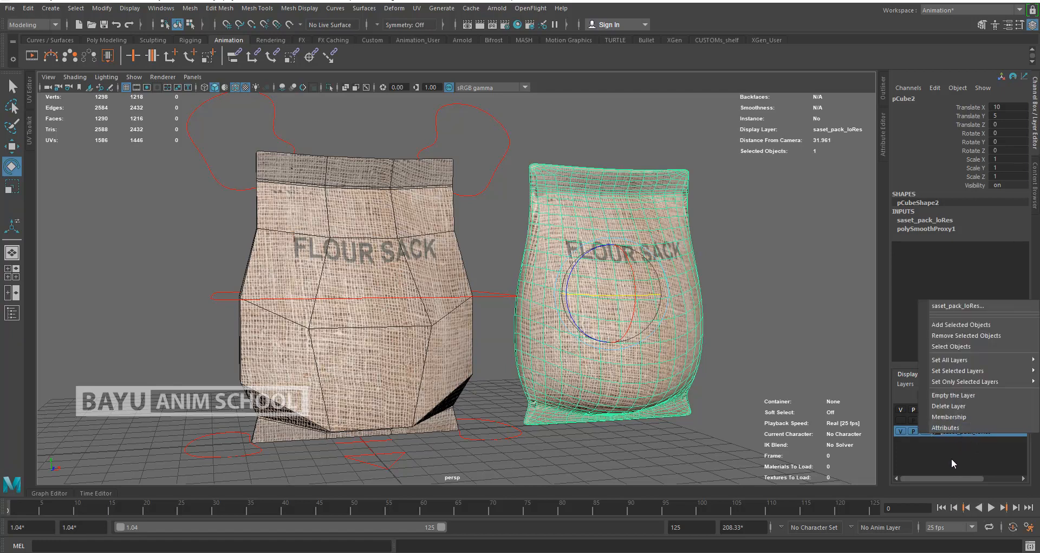
click(951, 456)
double_click(957, 432)
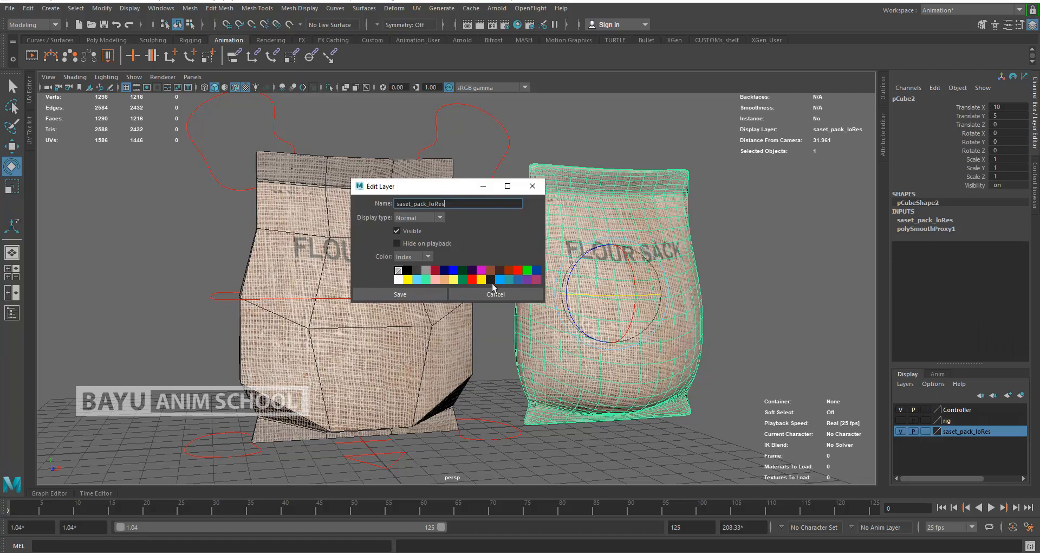
drag(460, 205, 379, 208)
click(498, 295)
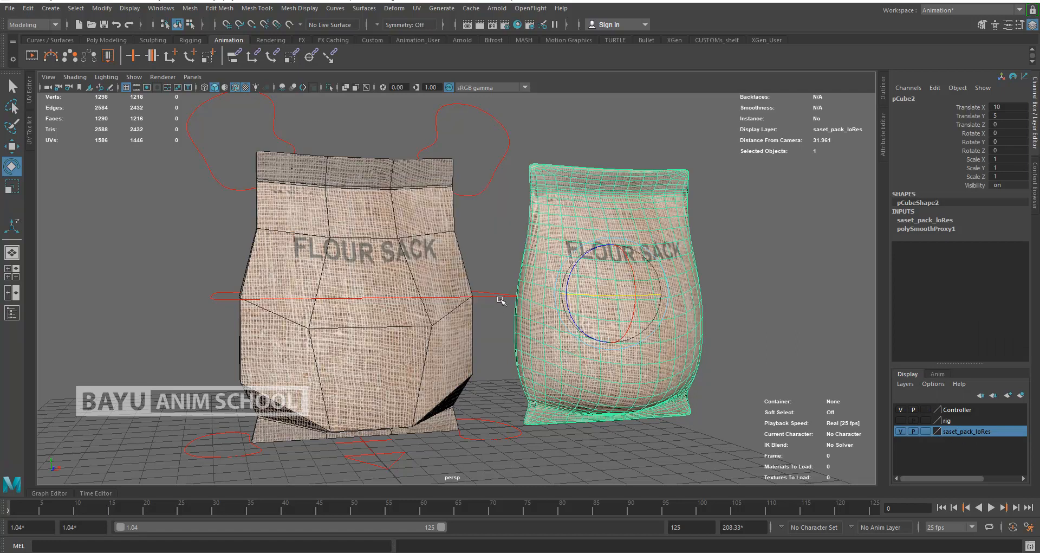
- Create a display layer from the selected smooth sack and name it saset_pack_HiRes
click(1021, 396)
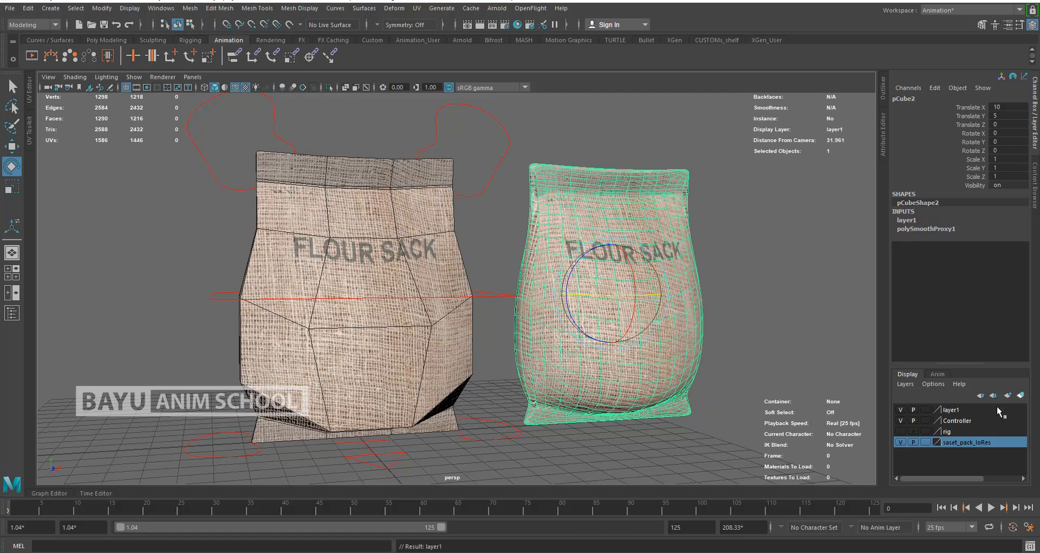
double_click(955, 410)
double_click(422, 202)
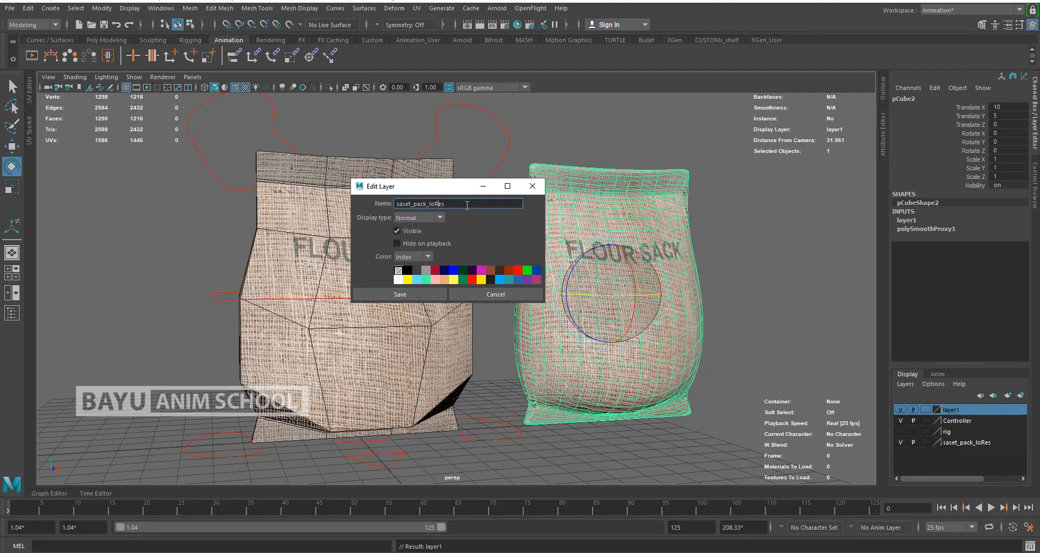
key(BackSpace)
key(BackSpace)
text(Hi)
click(412, 296)
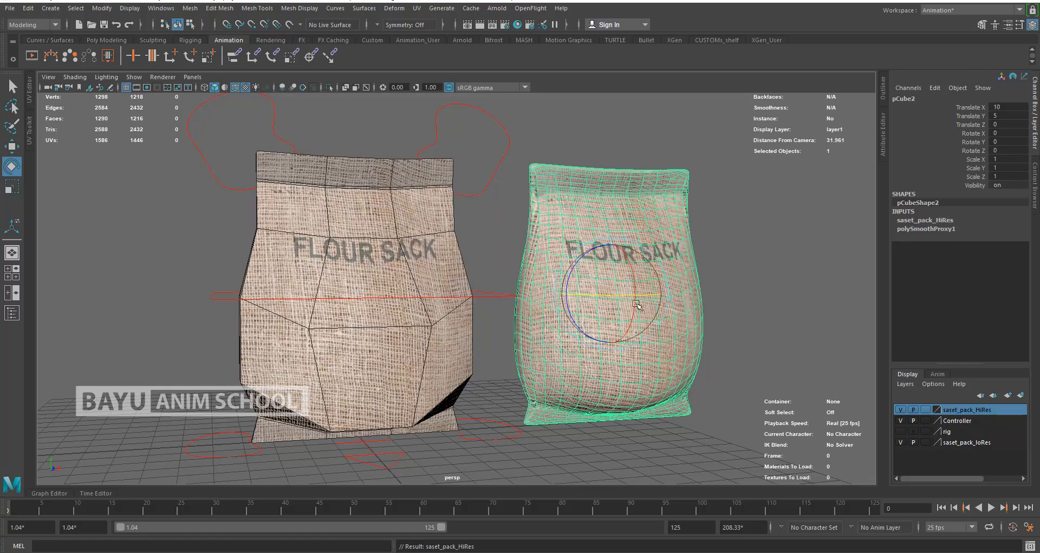
- Set the saset_pack_loRes and saset_pack_HiRes layers to Reference and hide the saset_pack_loRes layer
click(925, 442)
click(925, 442)
click(900, 441)
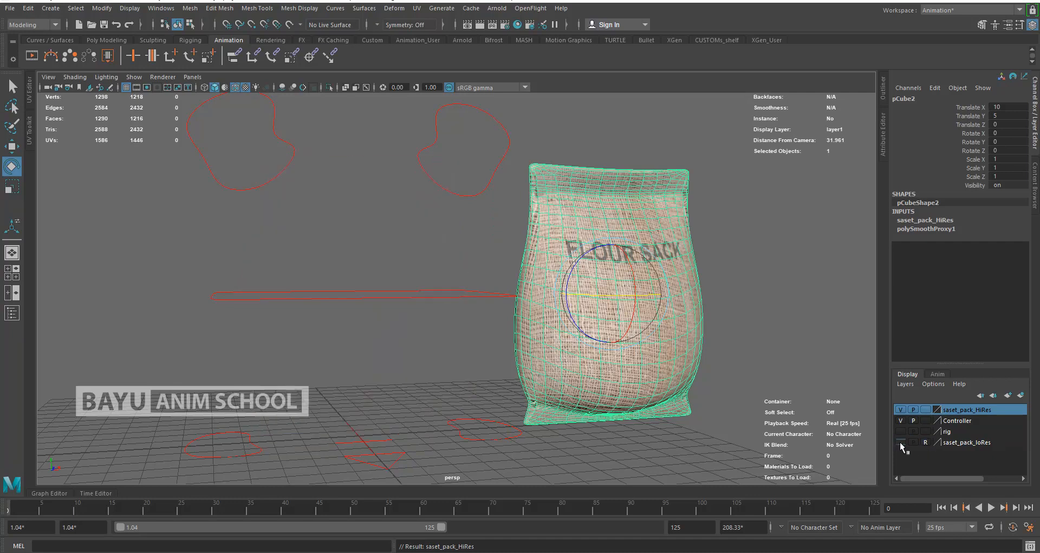
click(926, 409)
click(926, 410)
- Reorder the display layers so Controller comes first, followed by rig, saset_pack_HiRes and saset_pack_loRes
click(960, 421)
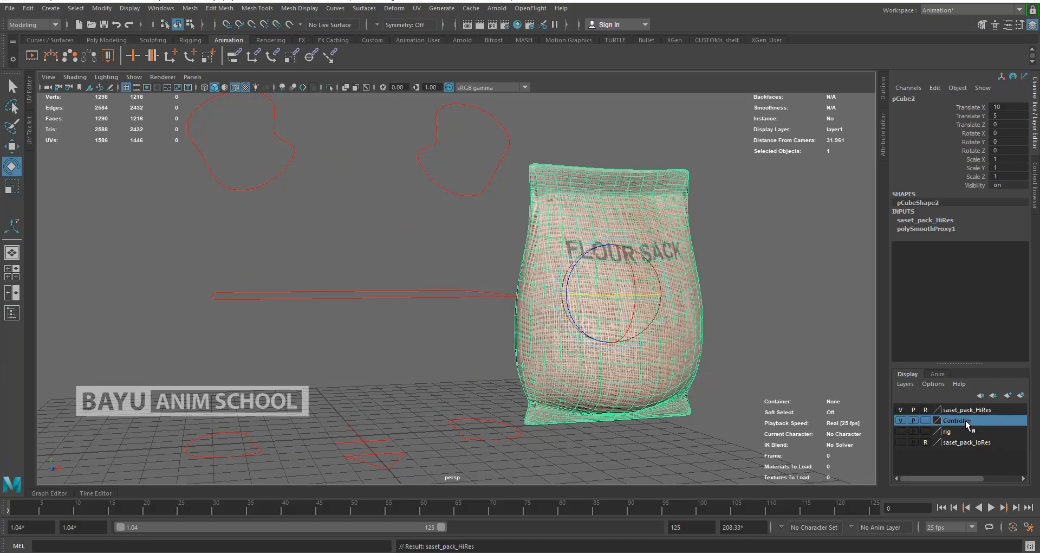
mouse_move(965, 424)
middle_down()
mouse_move(968, 408)
mouse_move(956, 436)
mouse_move(960, 407)
middle_up()
click(953, 434)
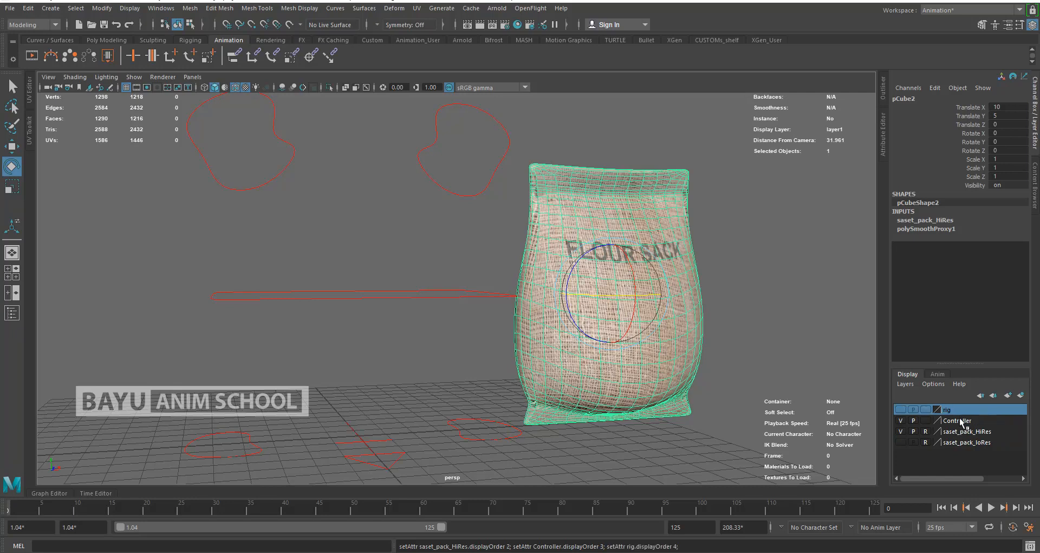
click(956, 423)
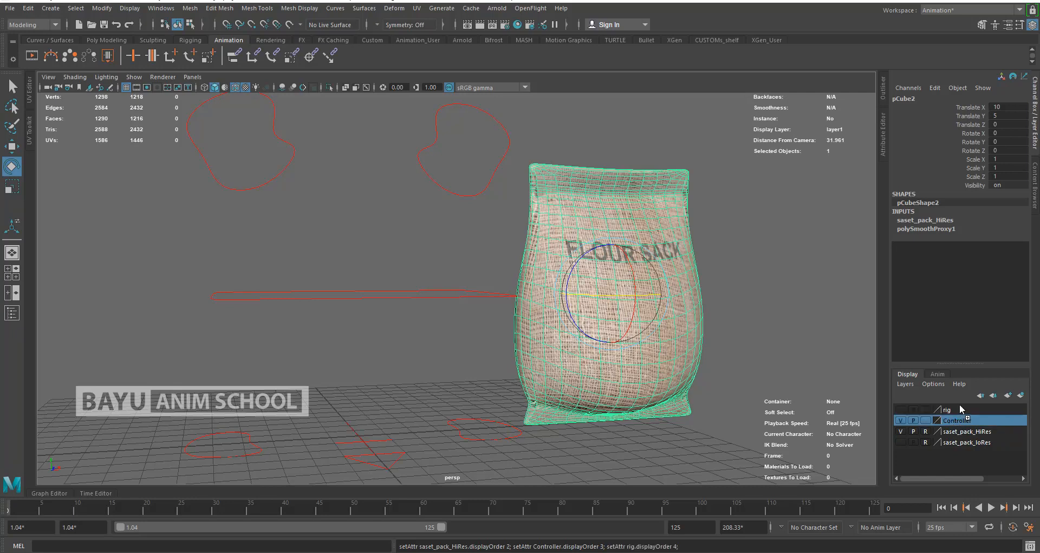
middle_drag(959, 405, 960, 406)
- Select the sack through its saset_pack_HiRes layer and set its Translate X to 0
click(962, 433)
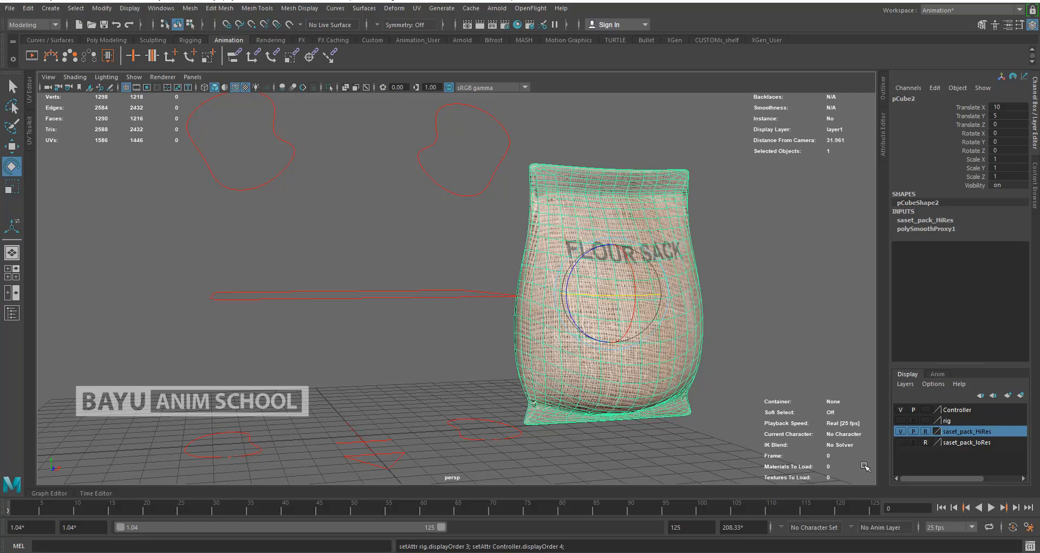
click(925, 441)
click(700, 452)
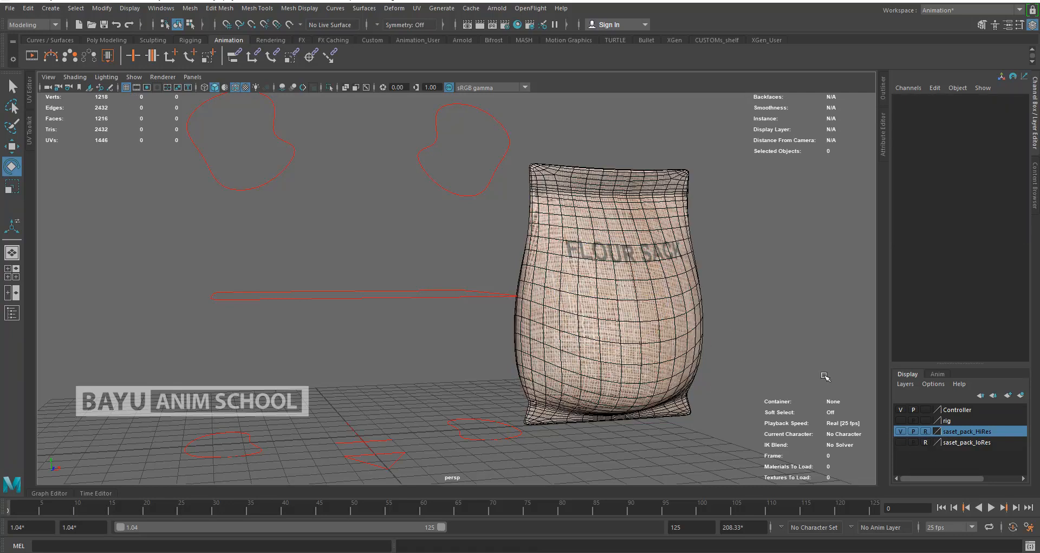
right_click(949, 433)
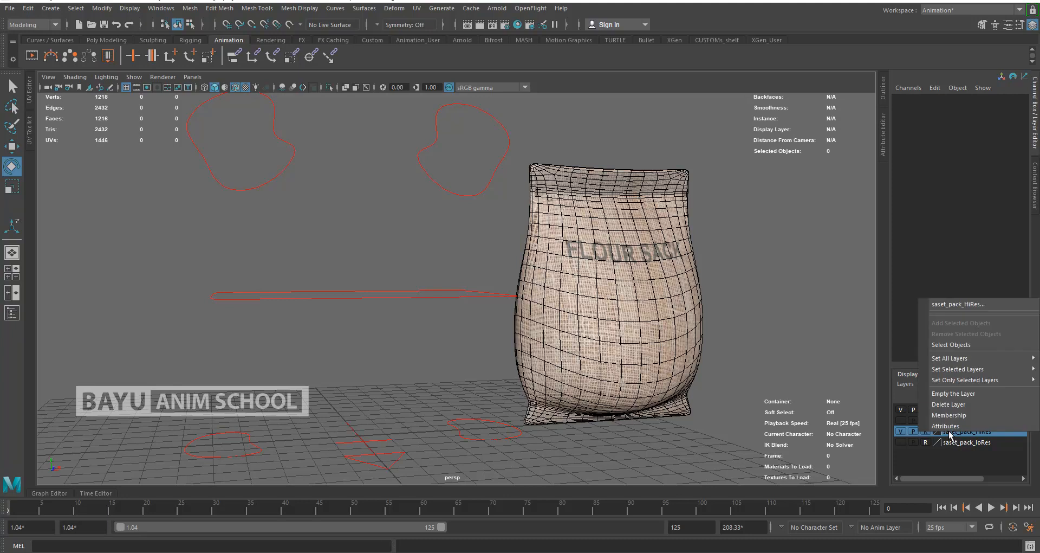
click(955, 345)
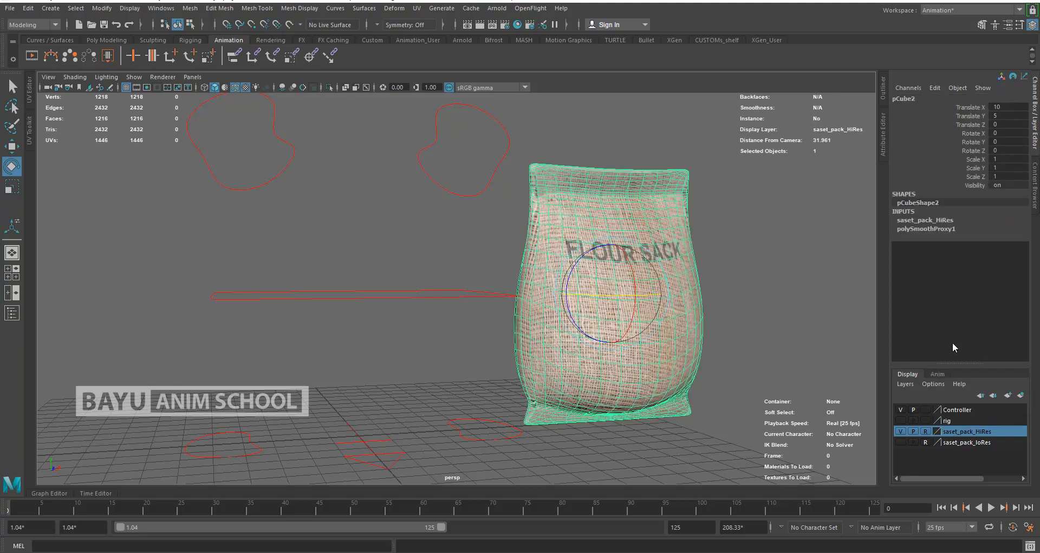
click(1014, 106)
text(0)
key(Return)
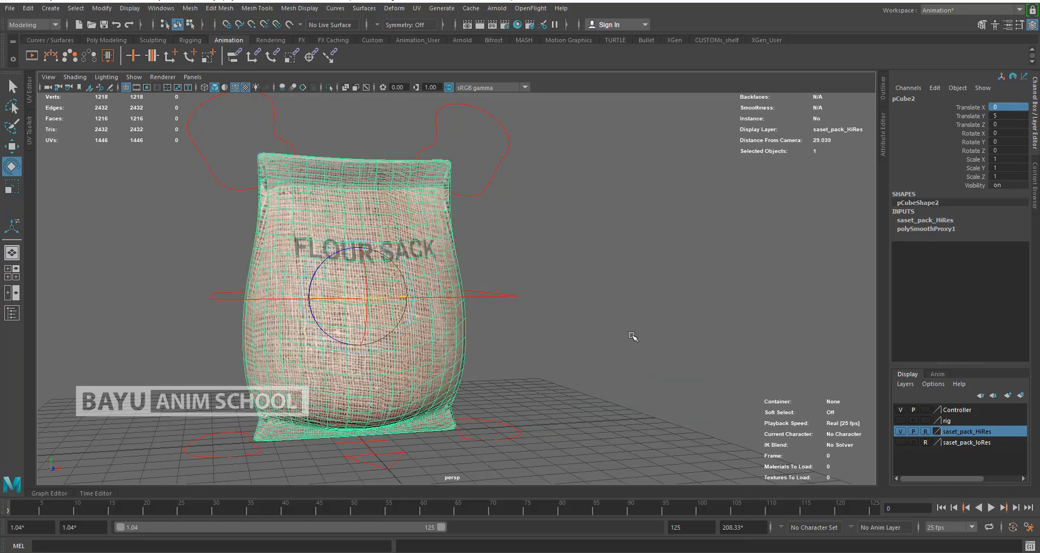
- Test the rig by raising the foot controller nurbsCircle7 about 1.7 units in Y, and undo the move
click(609, 339)
alt+drag(609, 339, 520, 375)
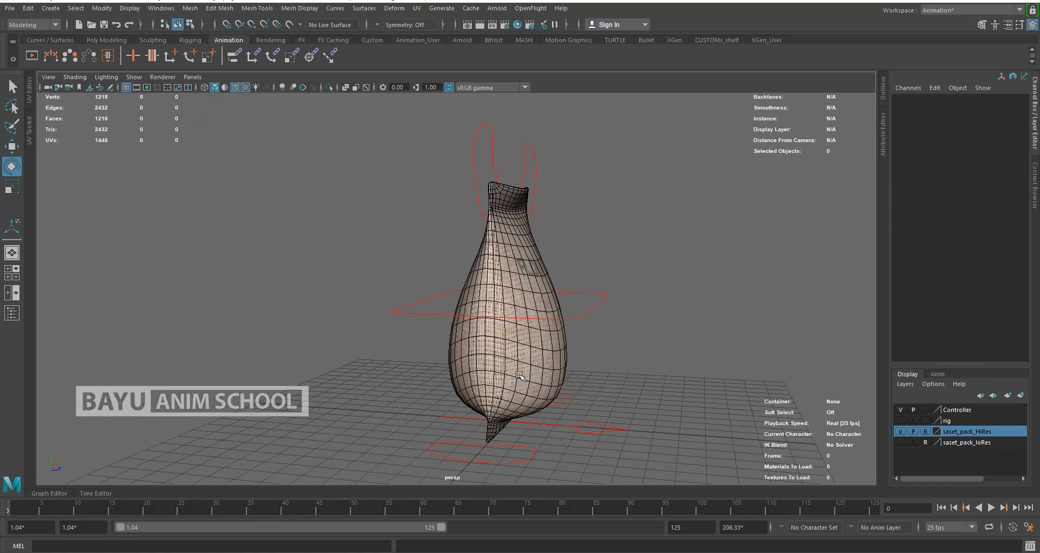
alt+drag(592, 373, 471, 411)
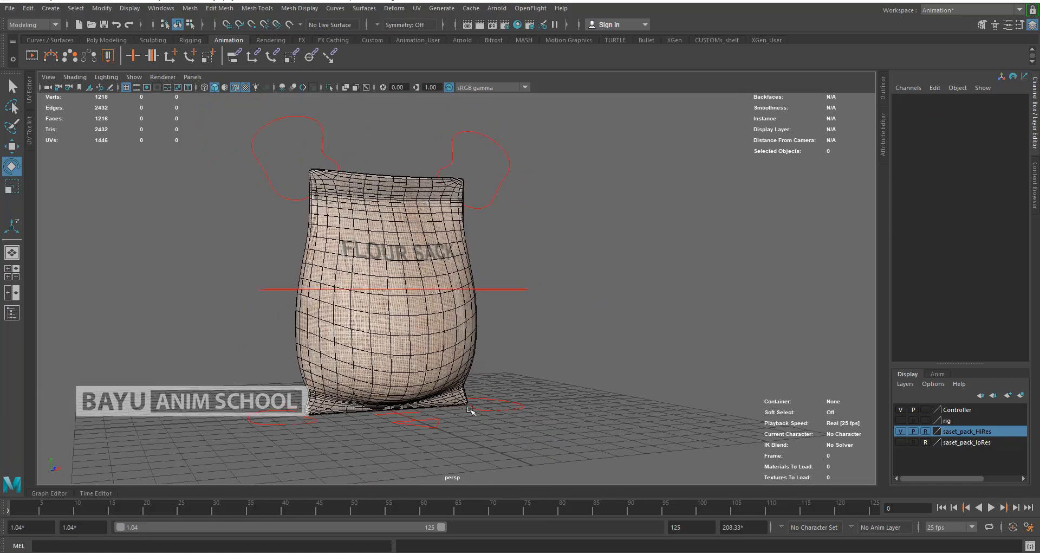
click(270, 414)
key(w)
drag(284, 372, 284, 328)
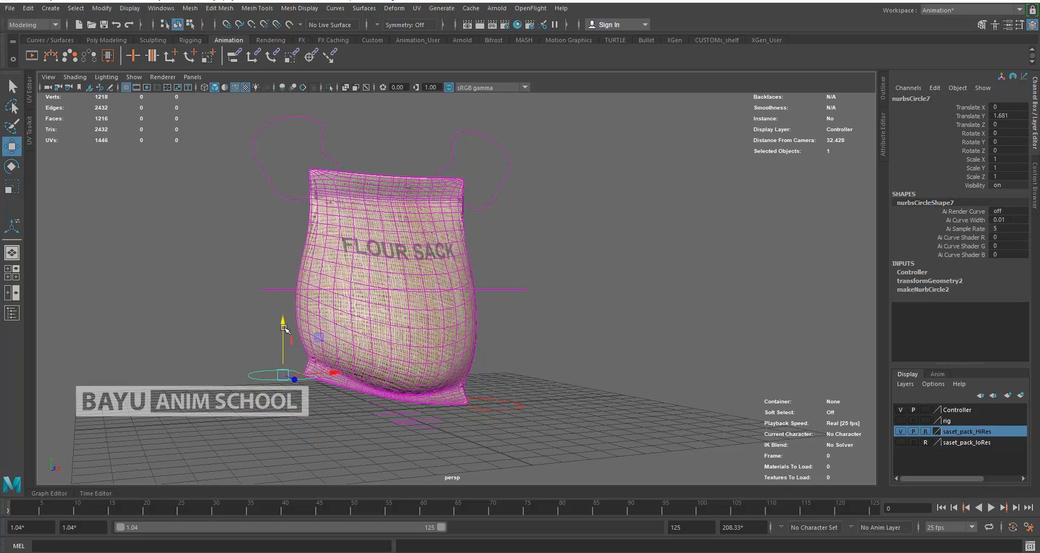
key(ctrl+z)
alt+drag(517, 345, 504, 399)
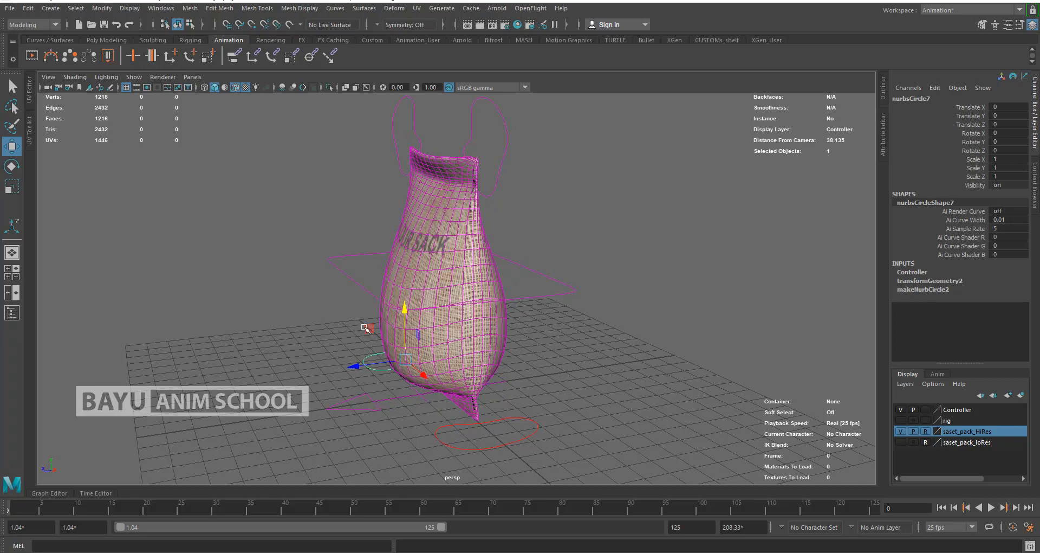
- Check the time working unit and the Time Slider settings in the Preferences, and save them
click(163, 8)
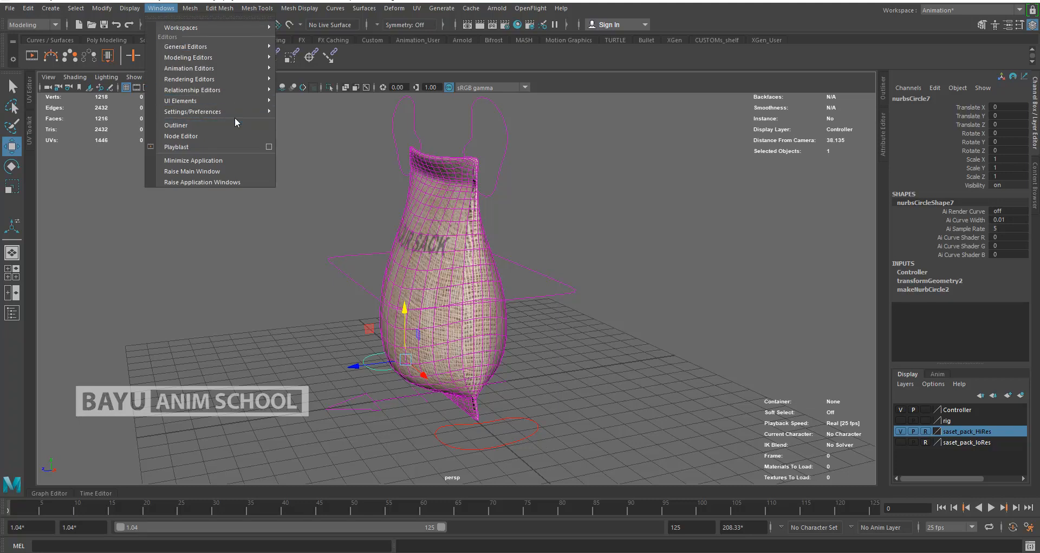
mouse_move(235, 111)
click(307, 121)
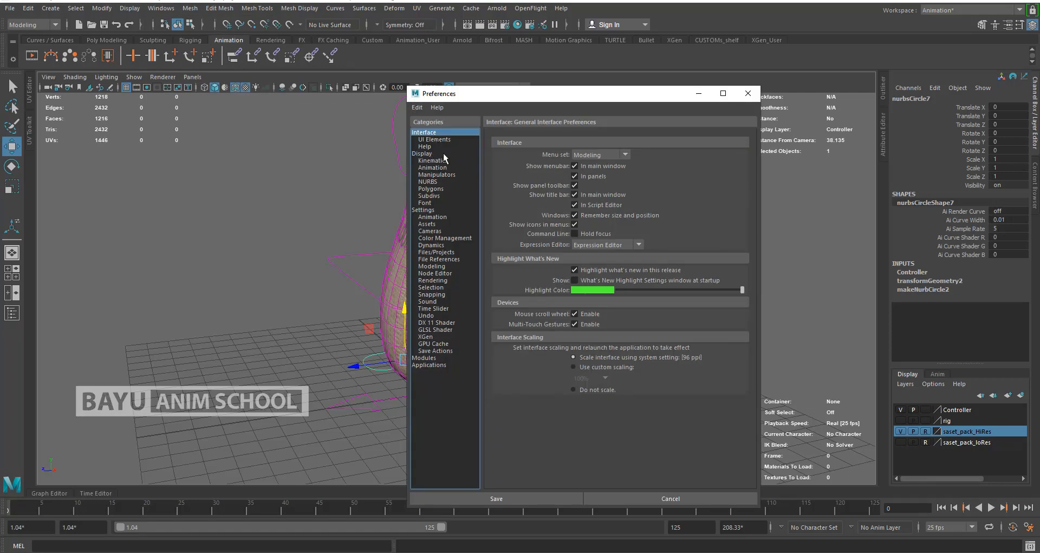
click(440, 210)
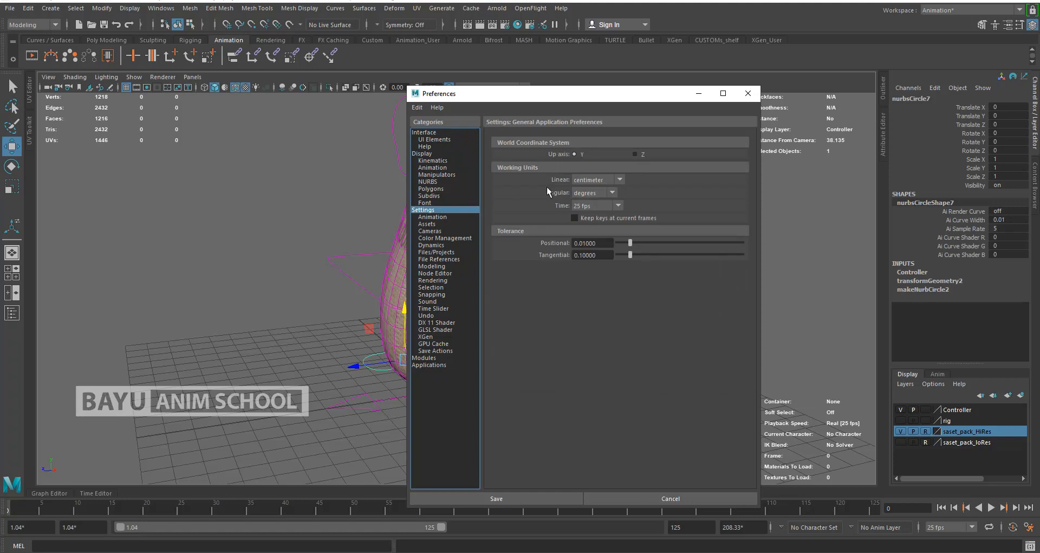
click(618, 206)
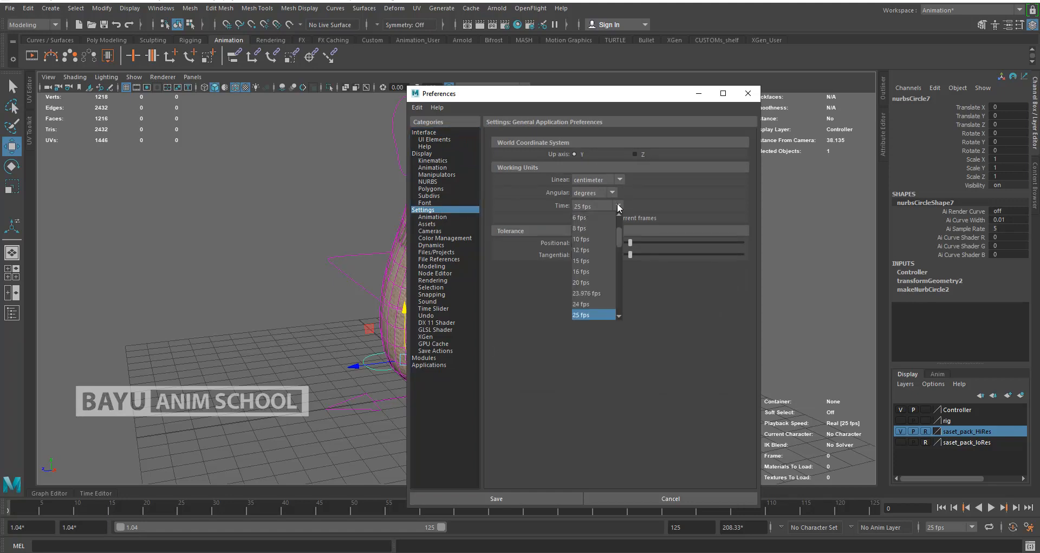
click(618, 206)
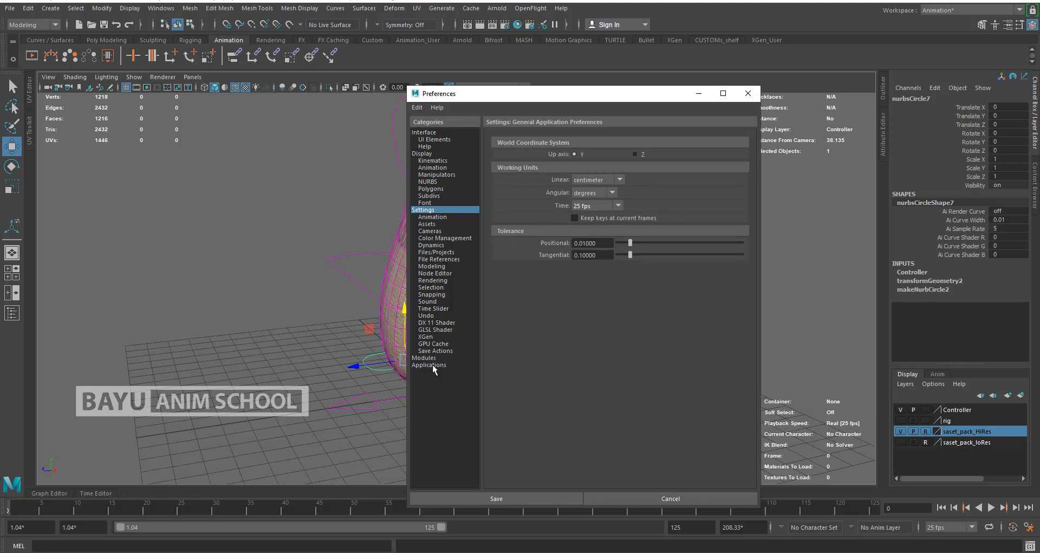
click(441, 309)
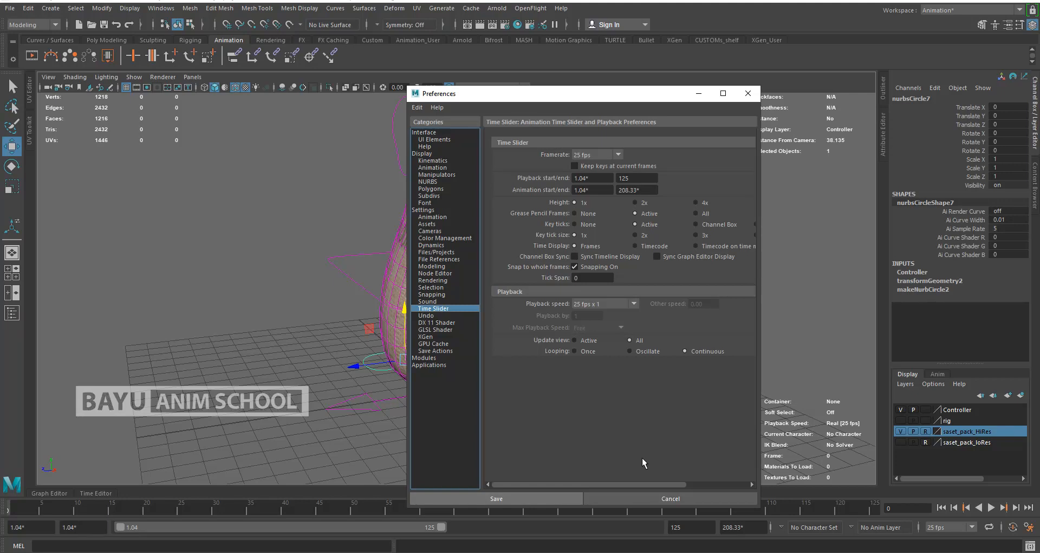
click(534, 497)
- Set the start of the playback range to frame 0 and scrub the timeline back to the start
click(89, 528)
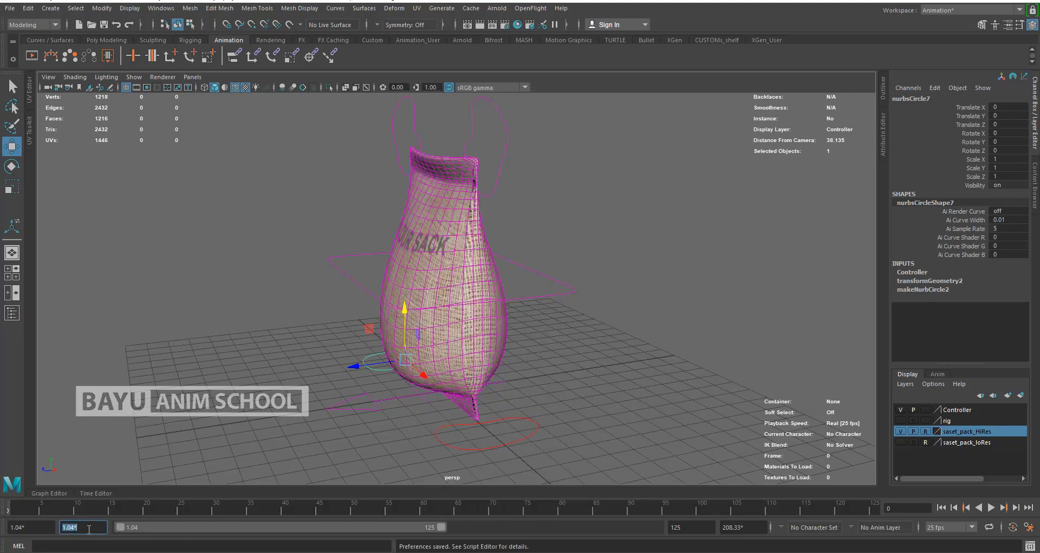
text(0)
key(Return)
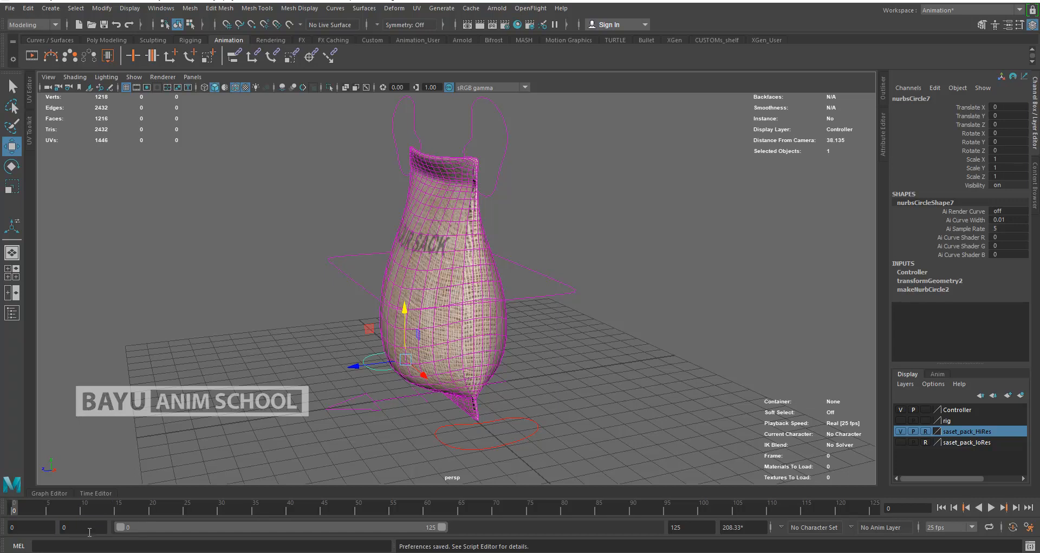
drag(50, 513, 5, 520)
- Move the far foot controller nurbsCircle7 forward by setting its Translate Z to 2
click(369, 399)
click(376, 370)
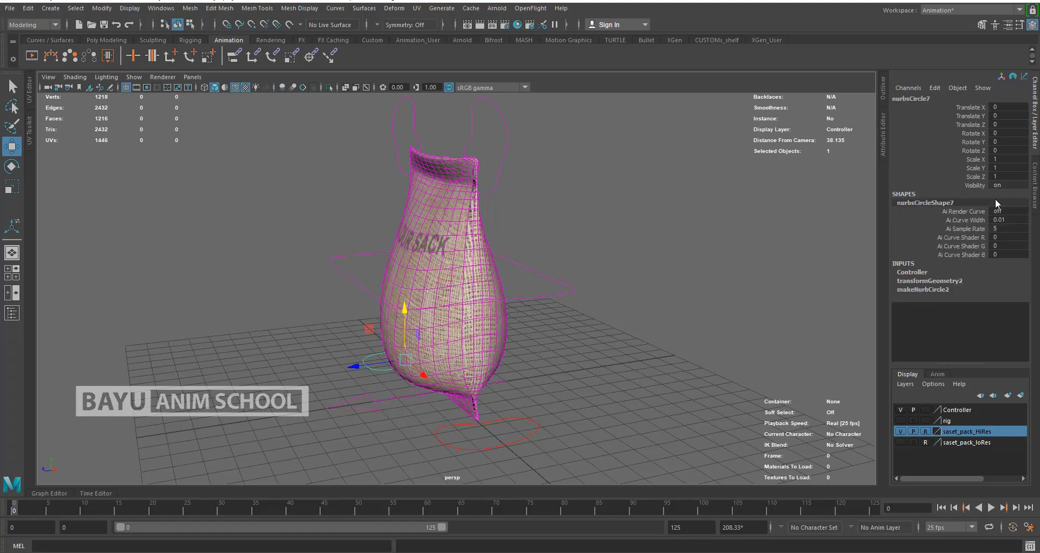
double_click(1006, 125)
key(Return)
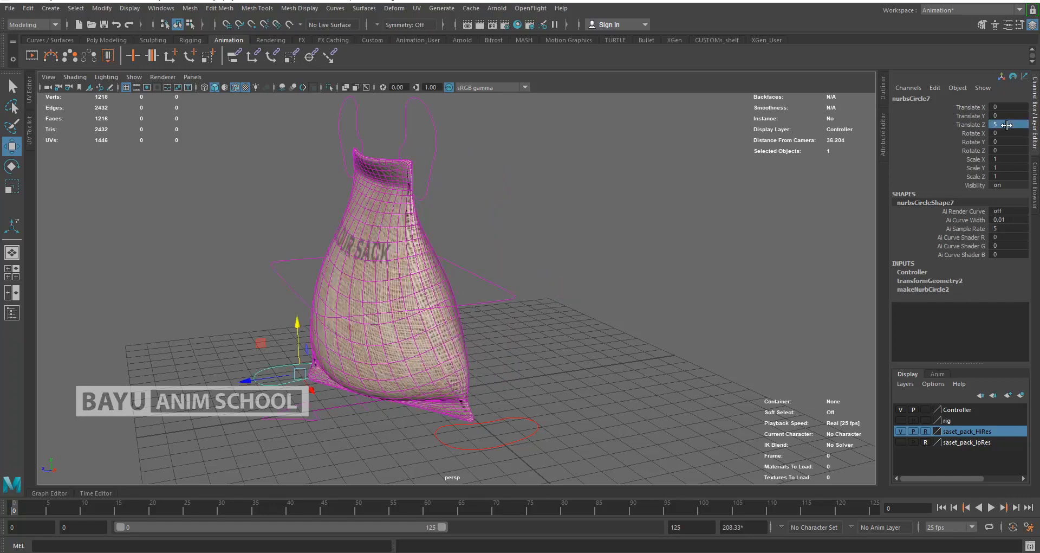
double_click(1007, 125)
text(2)
key(Return)
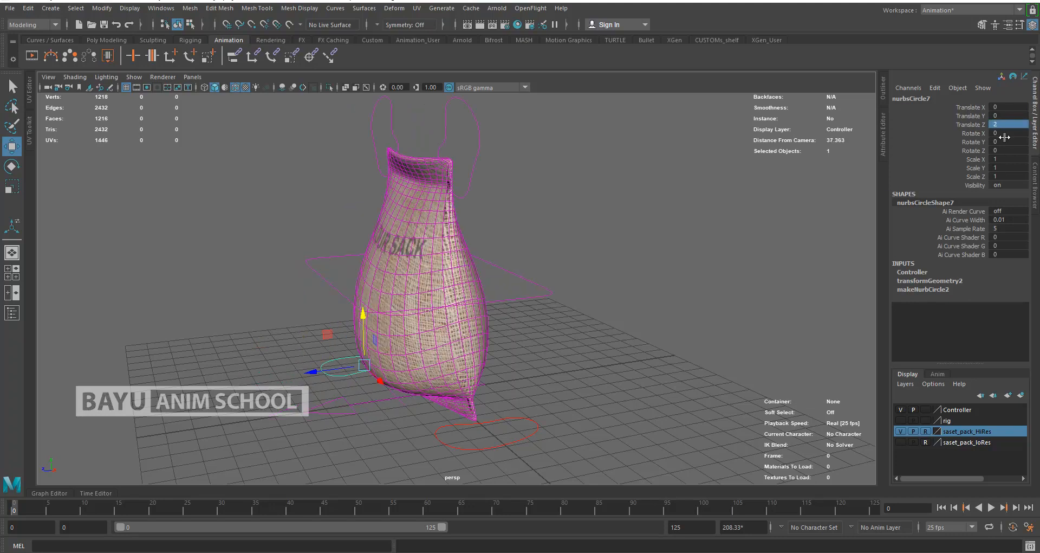
- Move the near foot controller nurbsCircle6 backward by setting its Translate Z to -1
alt+drag(622, 431, 594, 441)
click(526, 445)
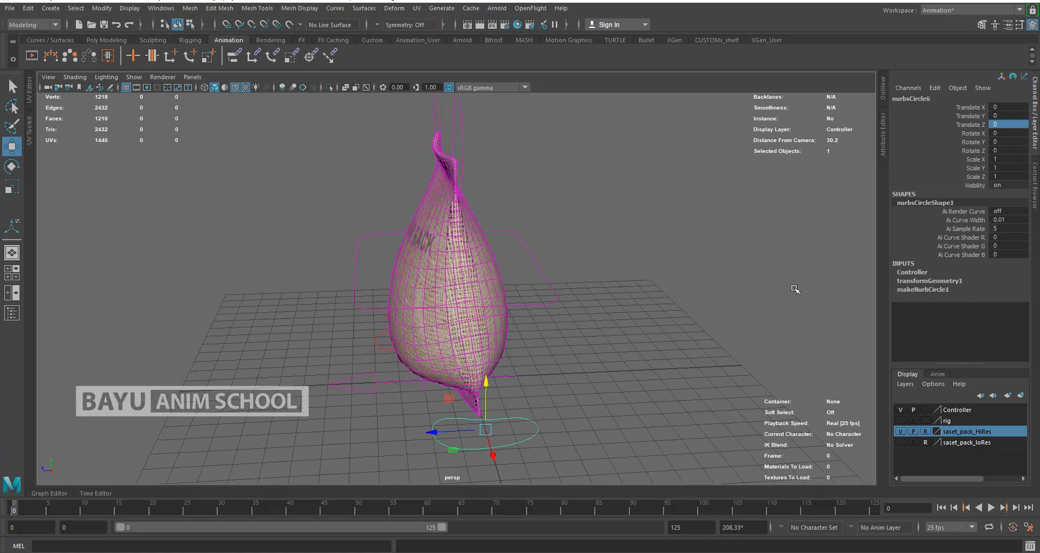
click(1003, 123)
text(-2)
key(Return)
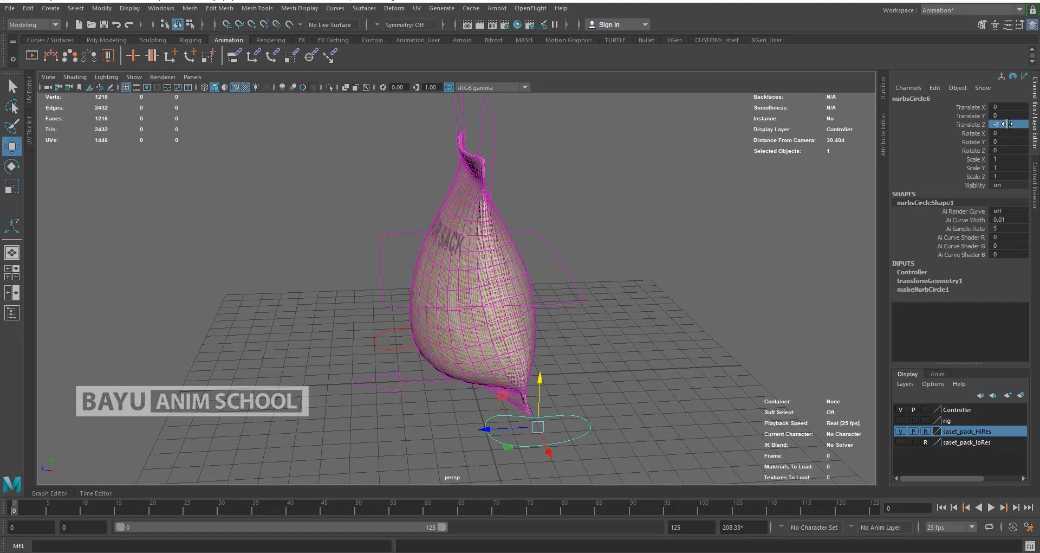
click(1007, 123)
text(-1)
key(Return)
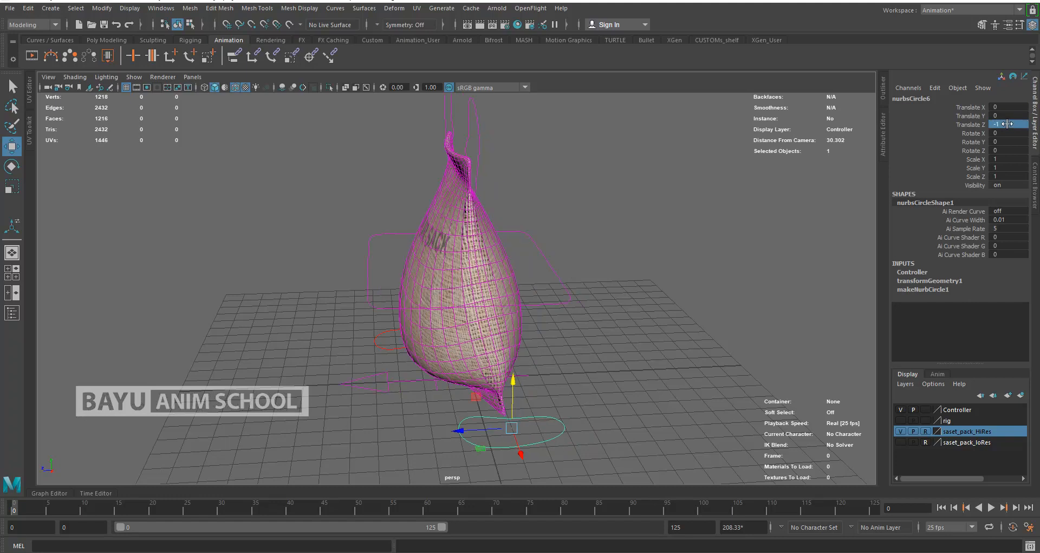
- Set the far foot controller nurbsCircle7's Translate Z to 1
click(393, 349)
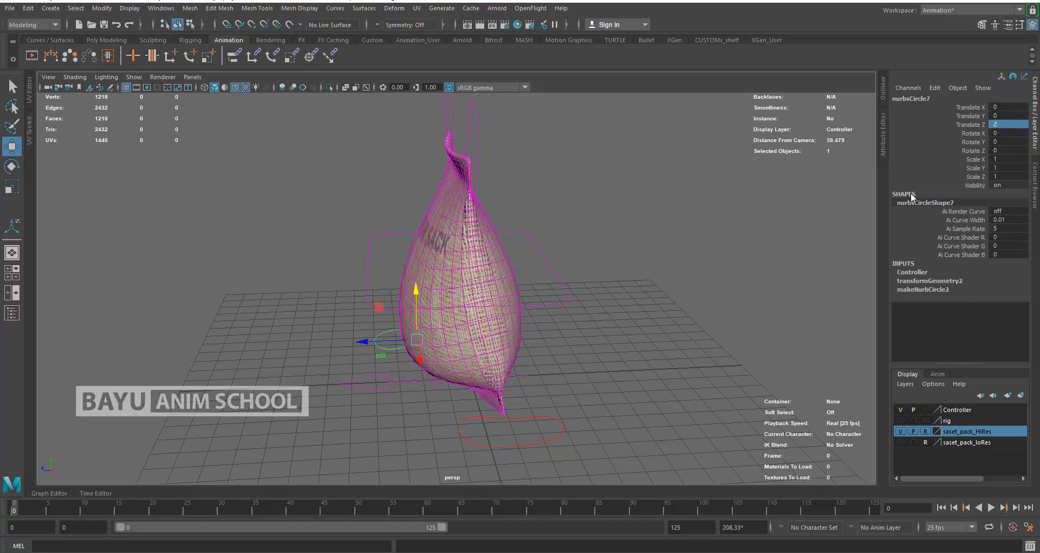
click(1007, 125)
text(1)
key(Tab)
- Select both foot controllers, nurbsCircle7 and nurbsCircle6, and key their Translate Y and Translate Z at frame 0
alt+drag(623, 383, 623, 360)
shift+click(543, 448)
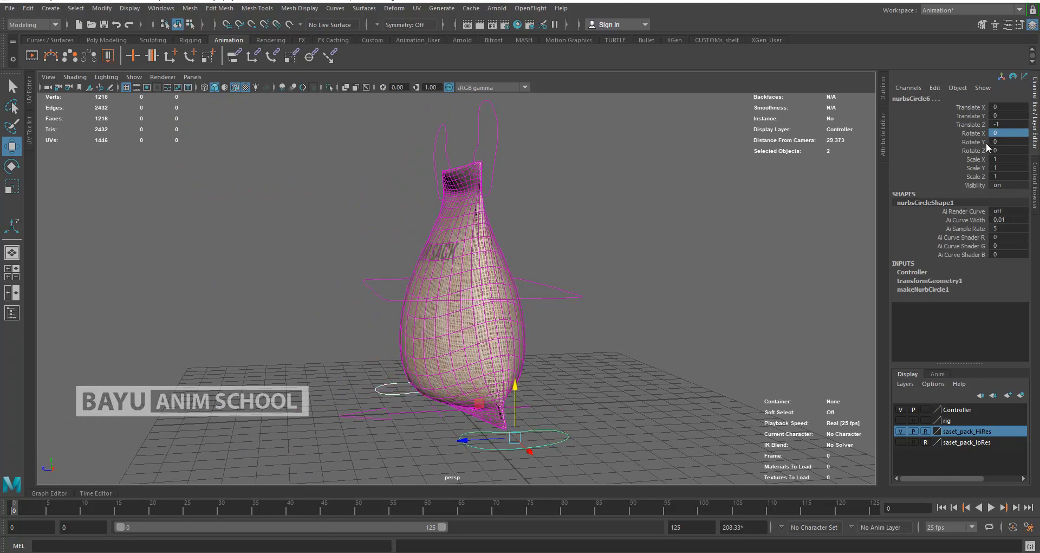
drag(972, 116, 968, 124)
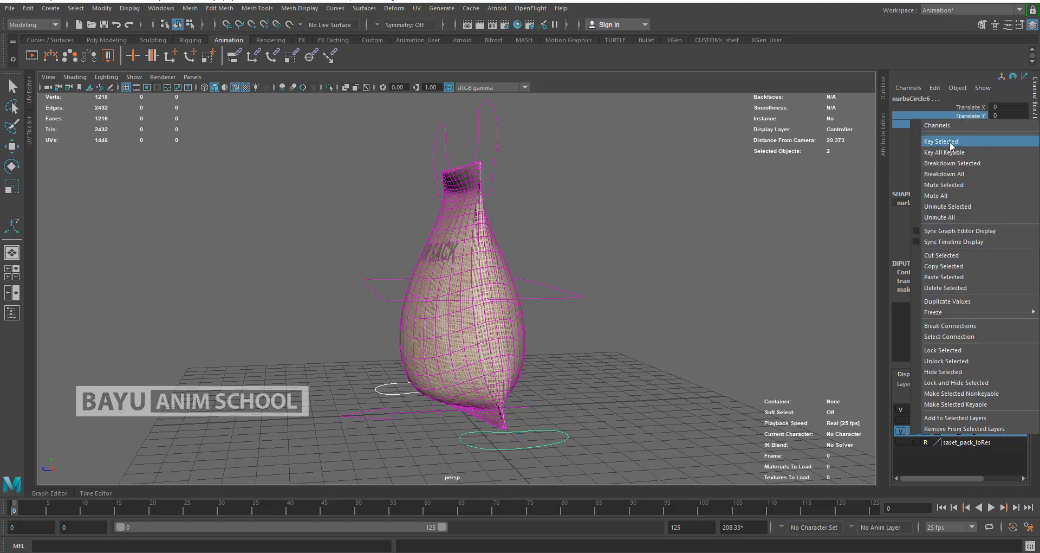
click(954, 141)
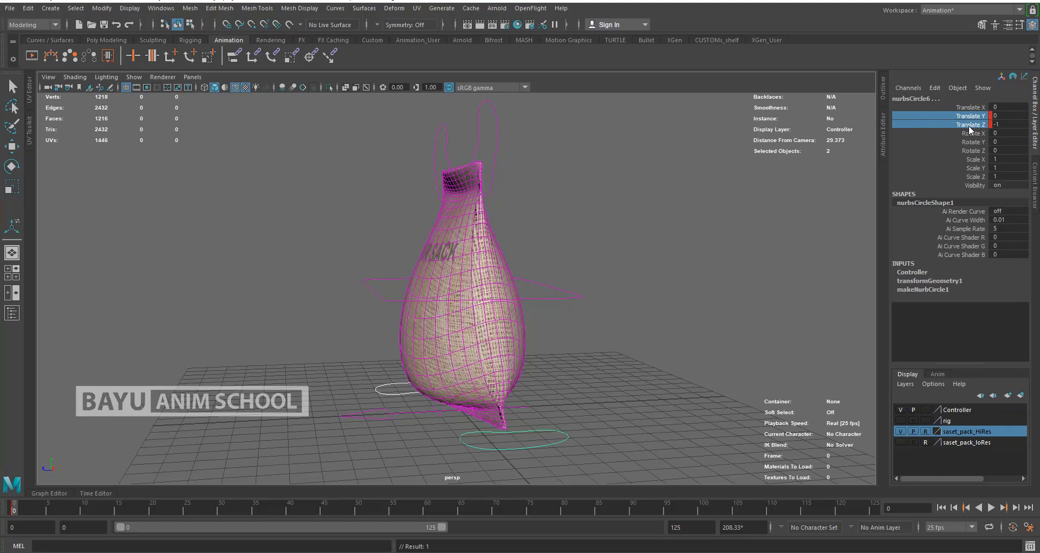
alt+drag(584, 465, 591, 422)
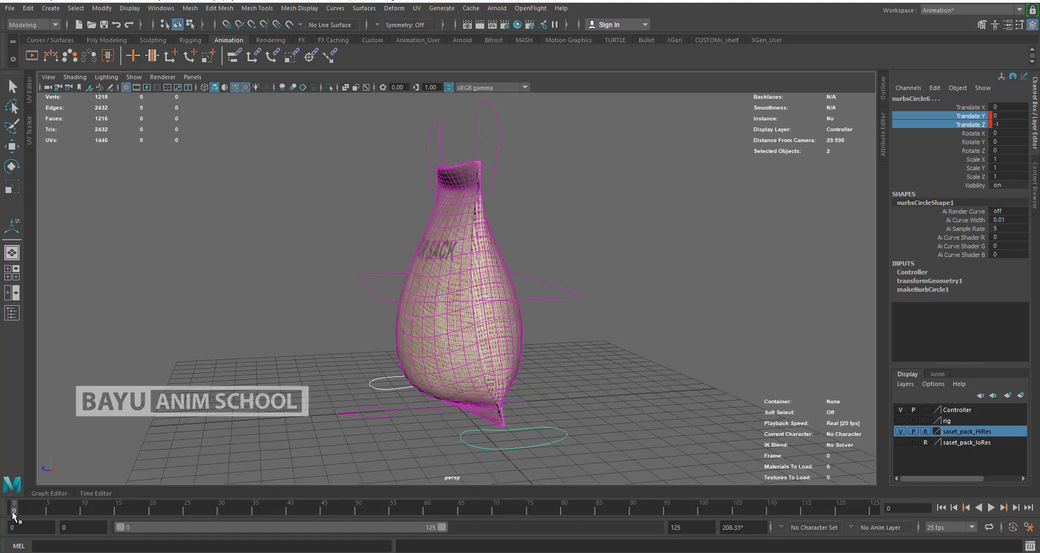
- Set the end of the playback range to frame 30
double_click(696, 527)
text(30)
key(Return)
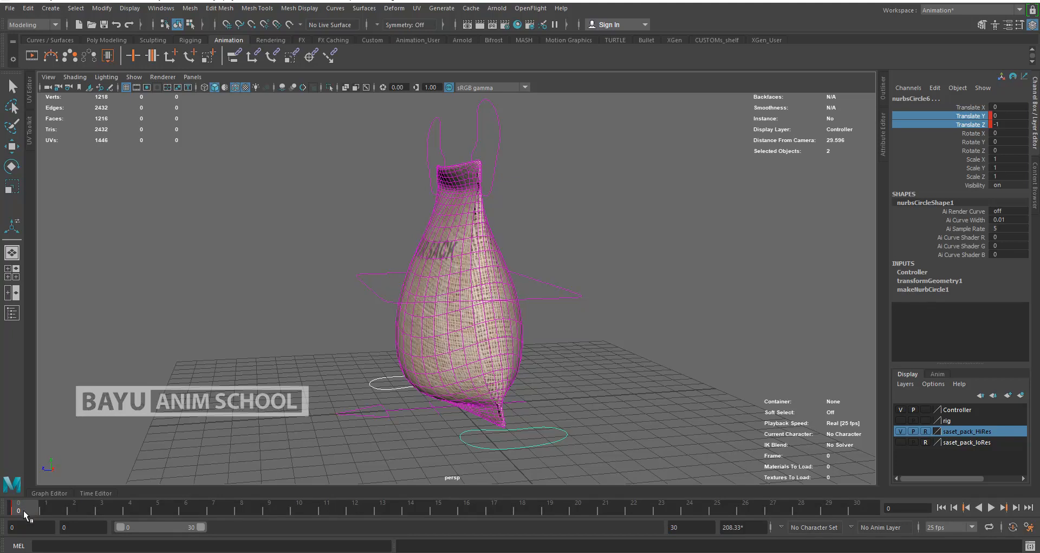
- At frame 12, set the far foot controller nurbsCircle7's Translate Z to -1 and key its Translate Y and Translate Z
key(alt+v)
key(alt+v)
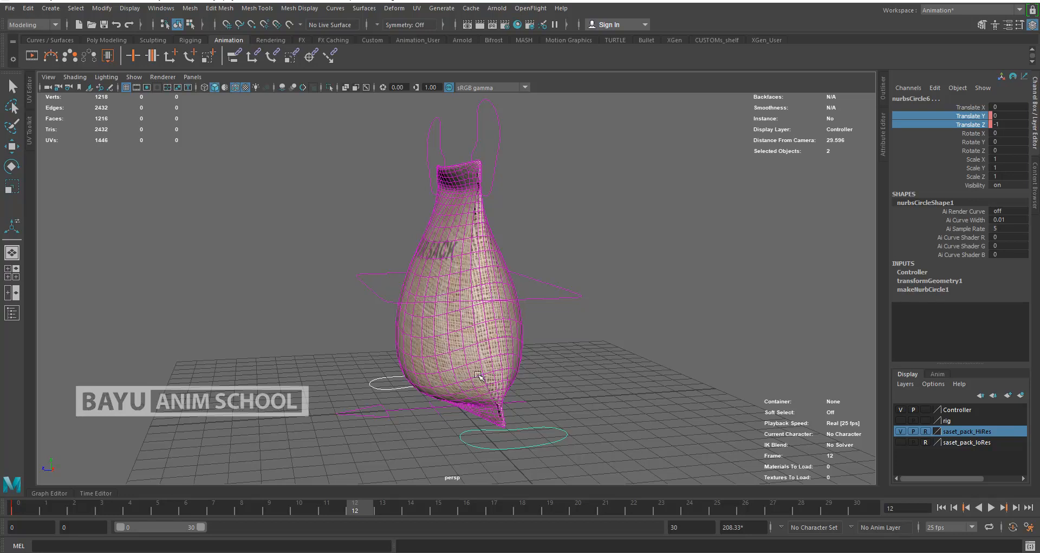
click(601, 409)
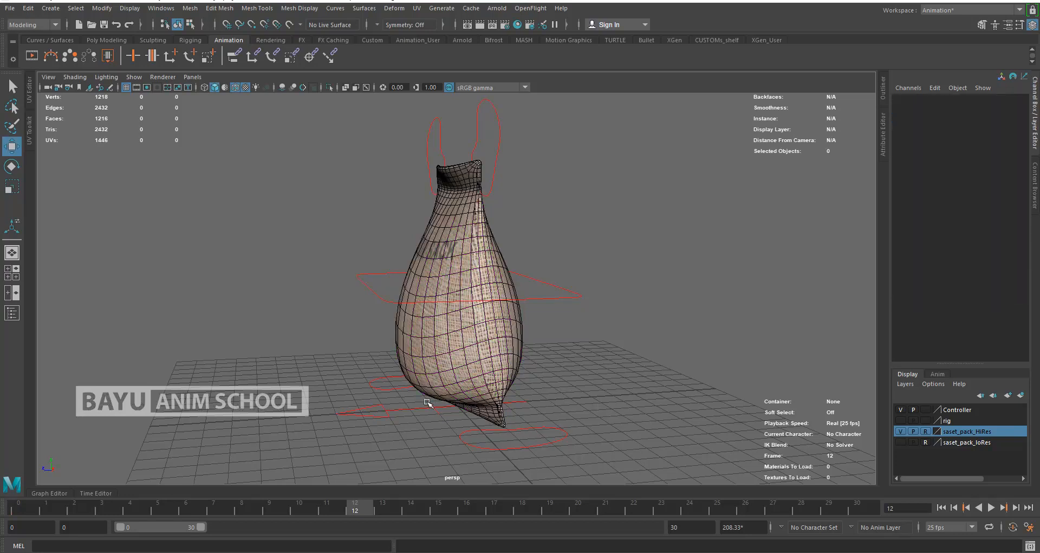
click(396, 380)
key(w)
double_click(1009, 125)
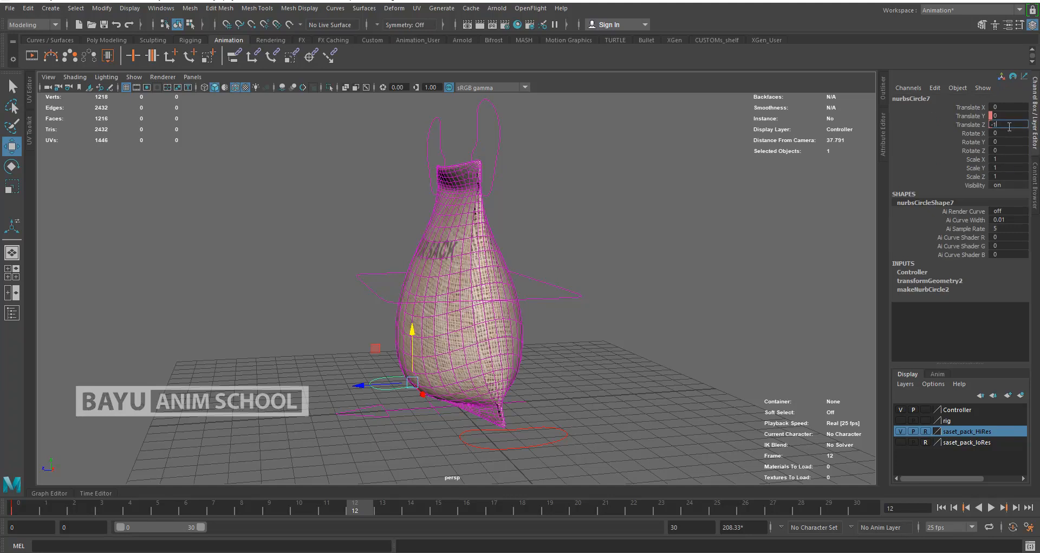
text(-1)
key(Tab)
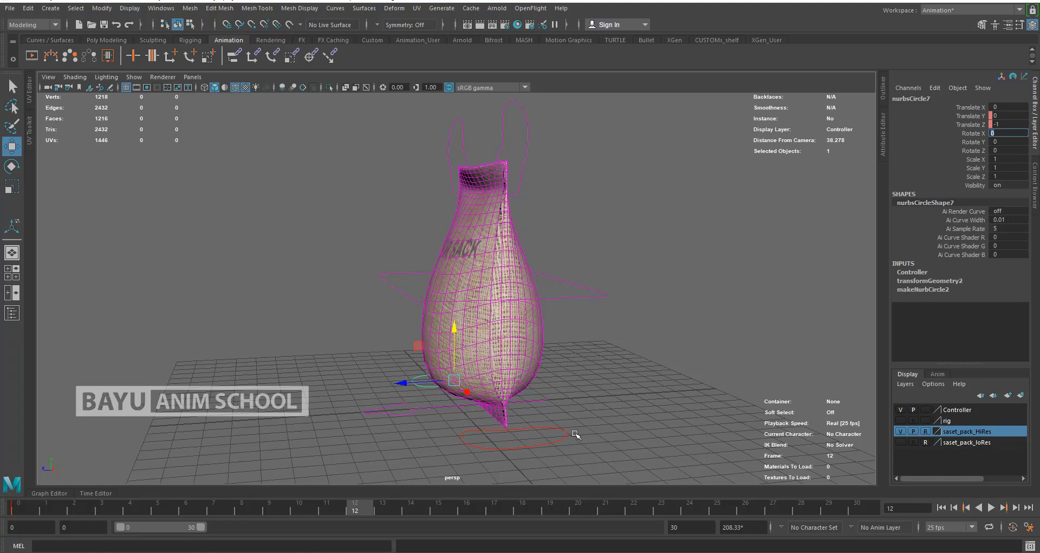
drag(975, 116, 975, 125)
right_click(977, 126)
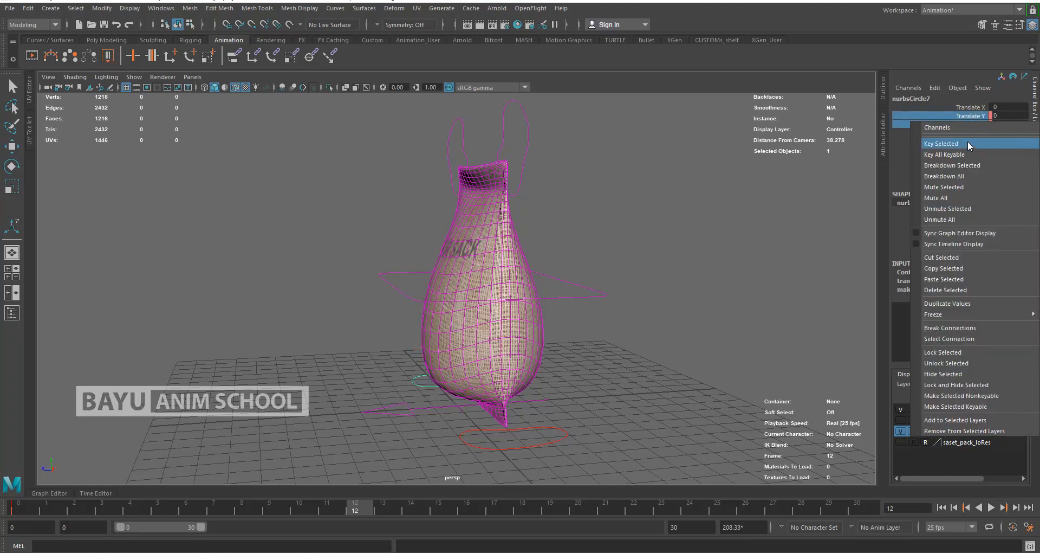
click(968, 141)
- At frame 12, set the near foot controller nurbsCircle6's Translate Z to 1 and key its Translate Y and Translate Z
drag(548, 437, 554, 456)
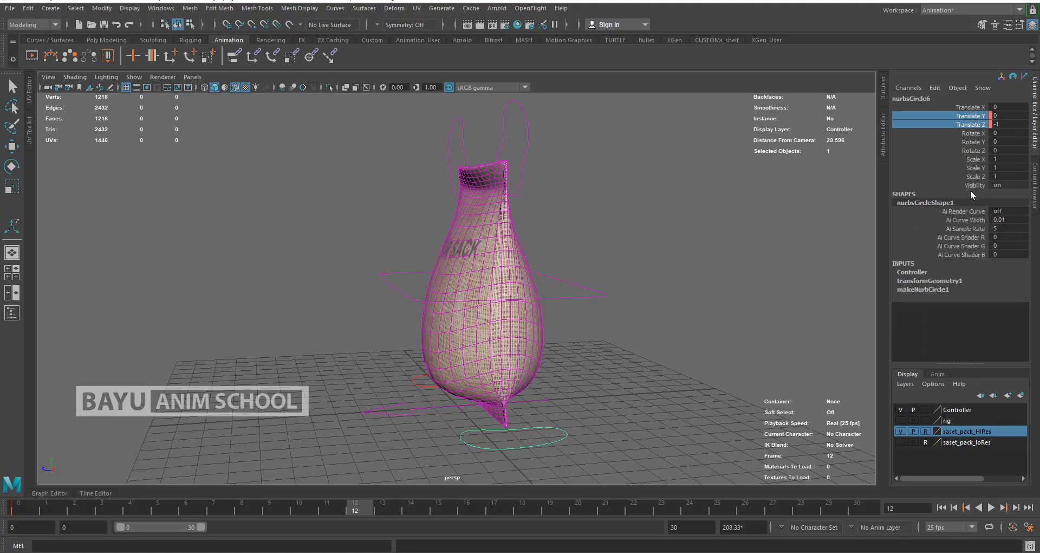
click(1009, 125)
text(1)
key(Return)
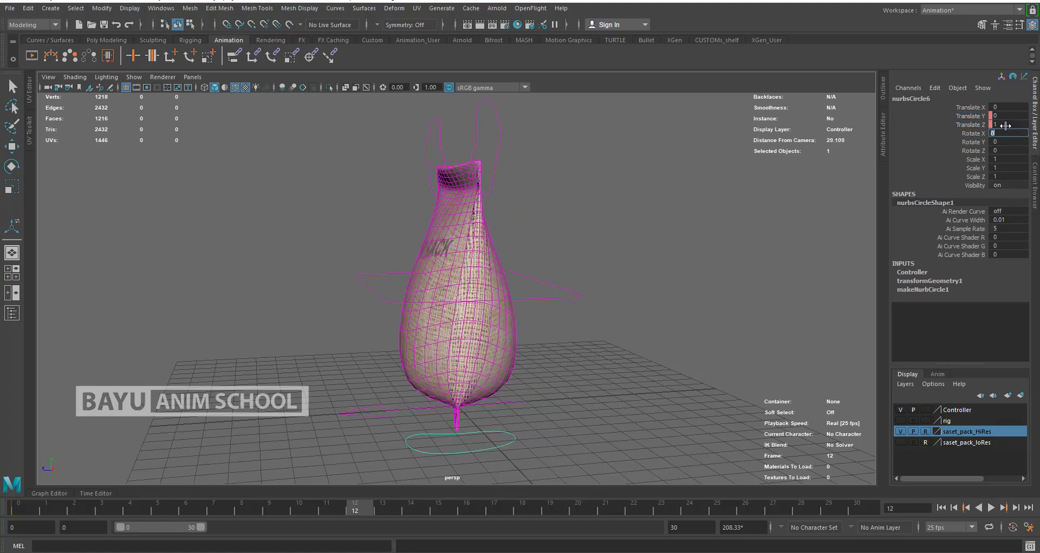
drag(975, 115, 975, 125)
right_click(975, 127)
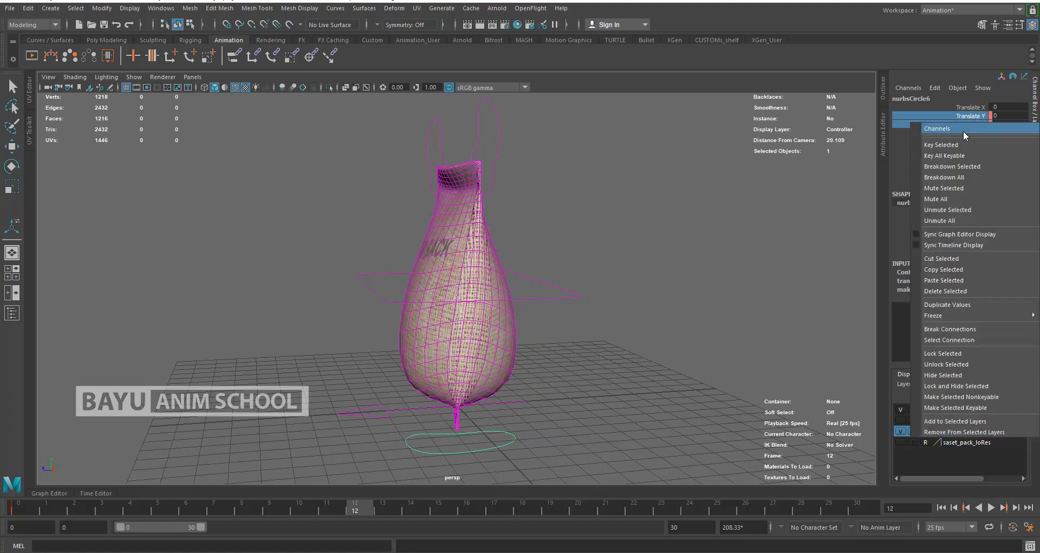
click(957, 139)
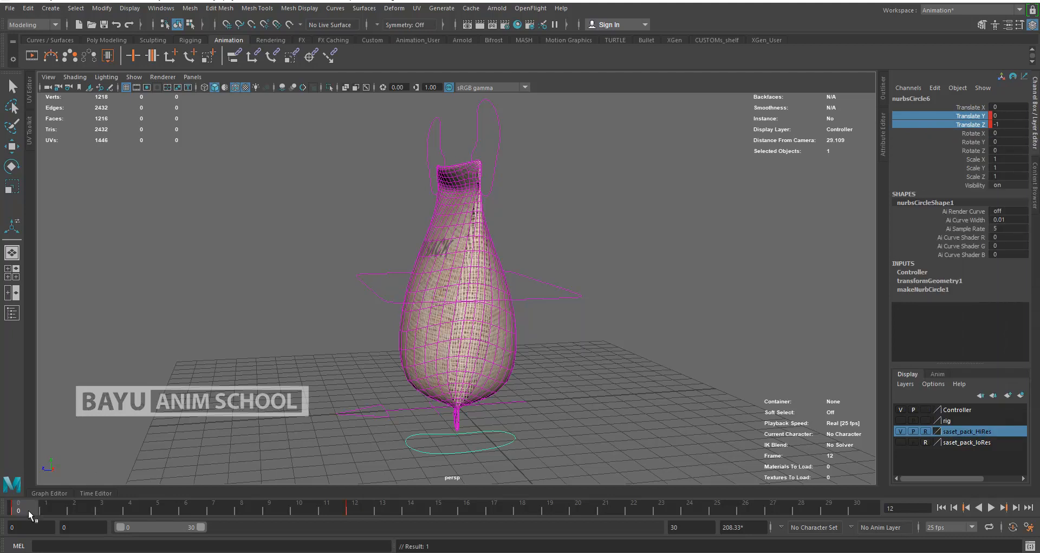
- Play back and scrub through the foot motion, and stop the timeline at frame 7
key(alt+v)
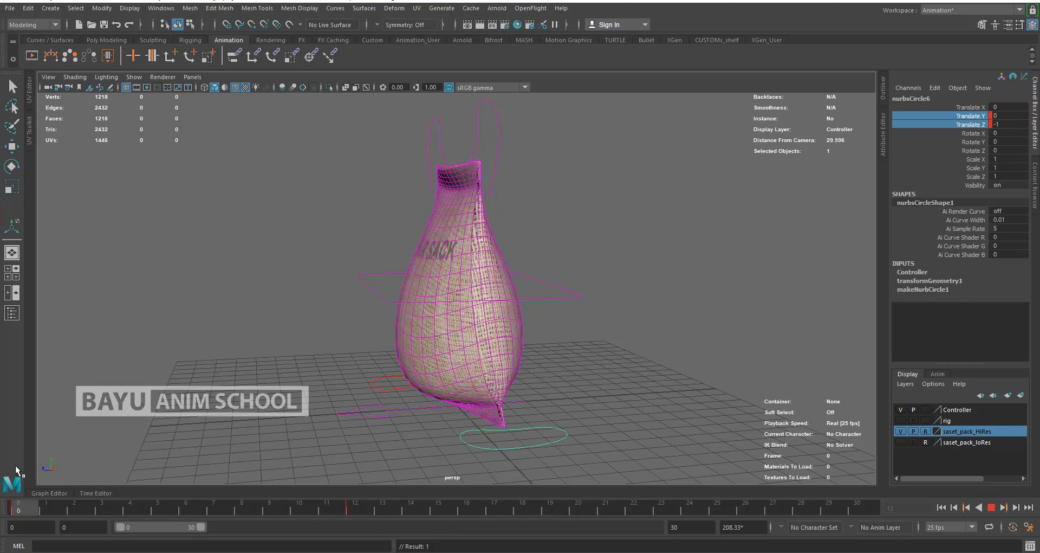
drag(21, 508, 226, 515)
alt+drag(541, 388, 521, 386)
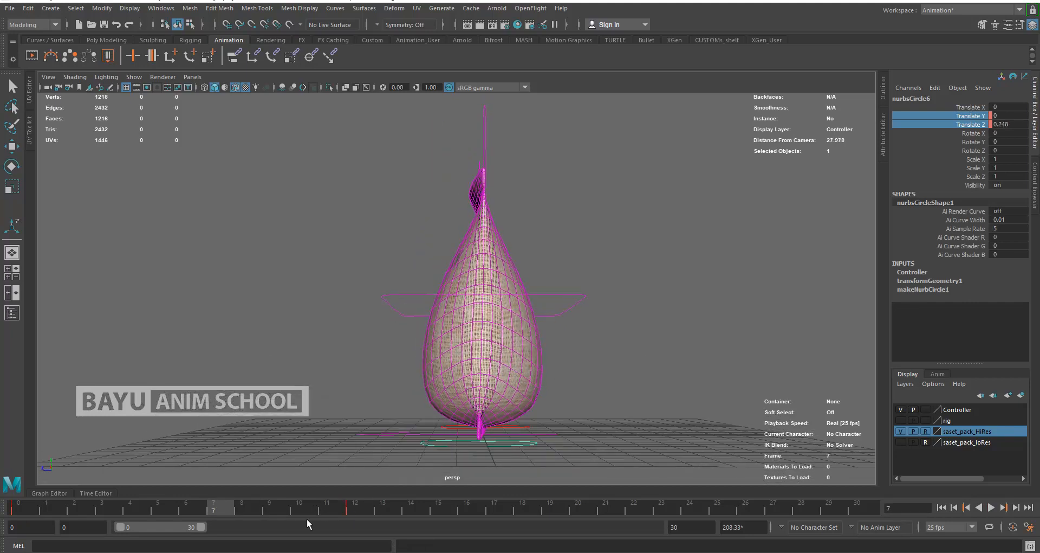
drag(224, 508, 191, 508)
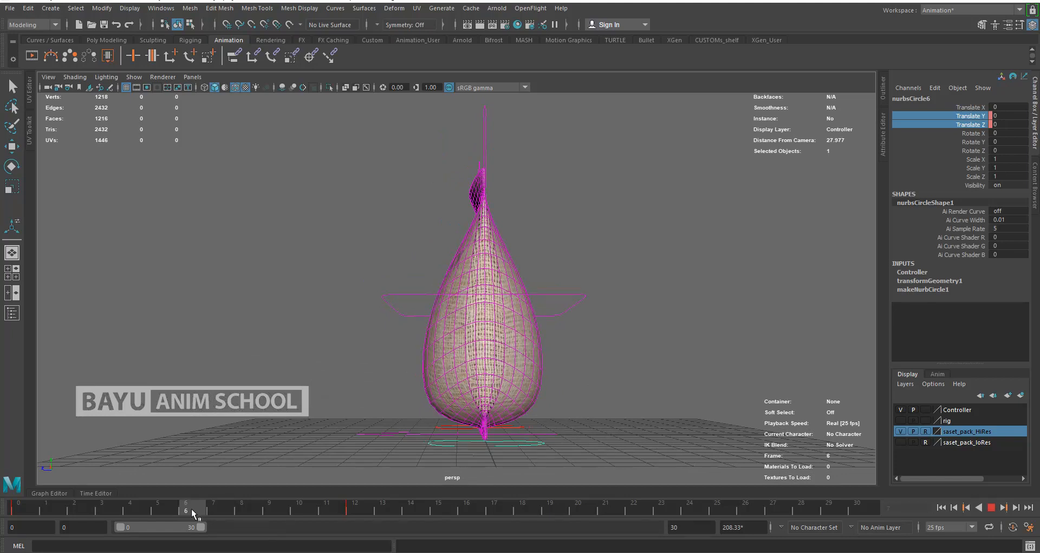
drag(192, 509, 217, 513)
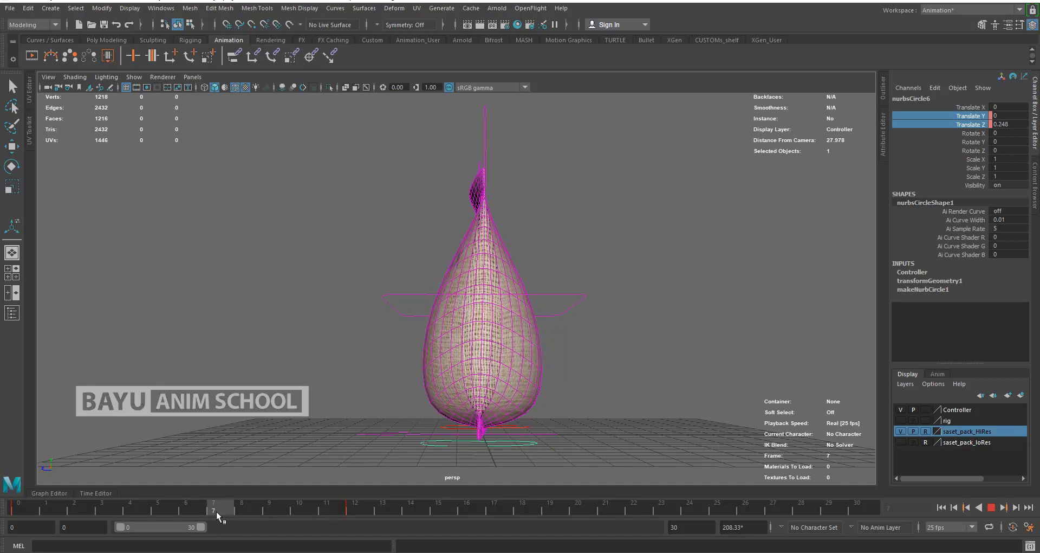
mouse_move(216, 511)
mouse_down()
mouse_move(79, 523)
mouse_move(227, 505)
mouse_move(126, 522)
mouse_move(217, 516)
mouse_up()
- Raise the near foot controller nurbsCircle6 at frame 7 by setting Translate Y to 0.4, and key that channel
key(w)
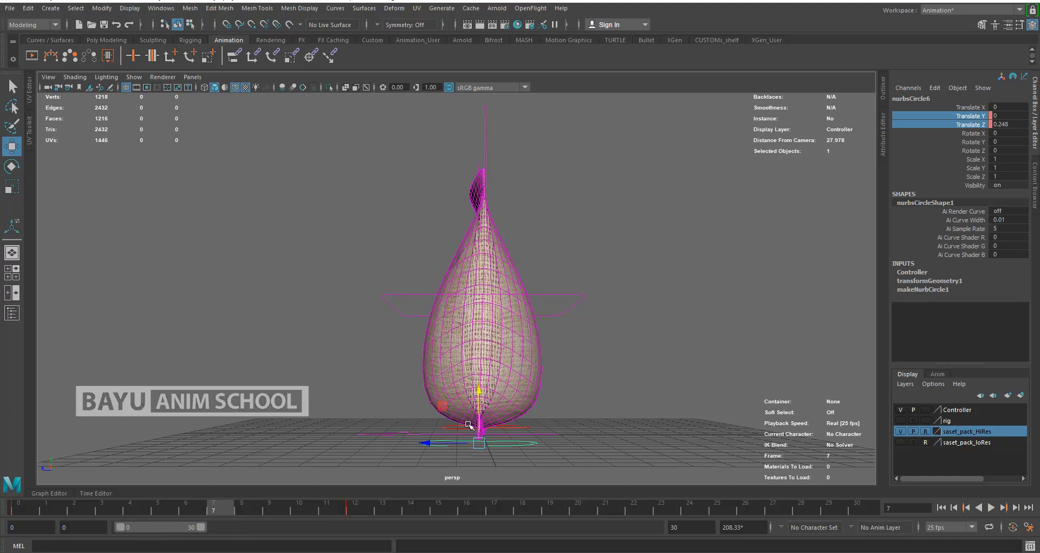
alt+drag(433, 422, 528, 427)
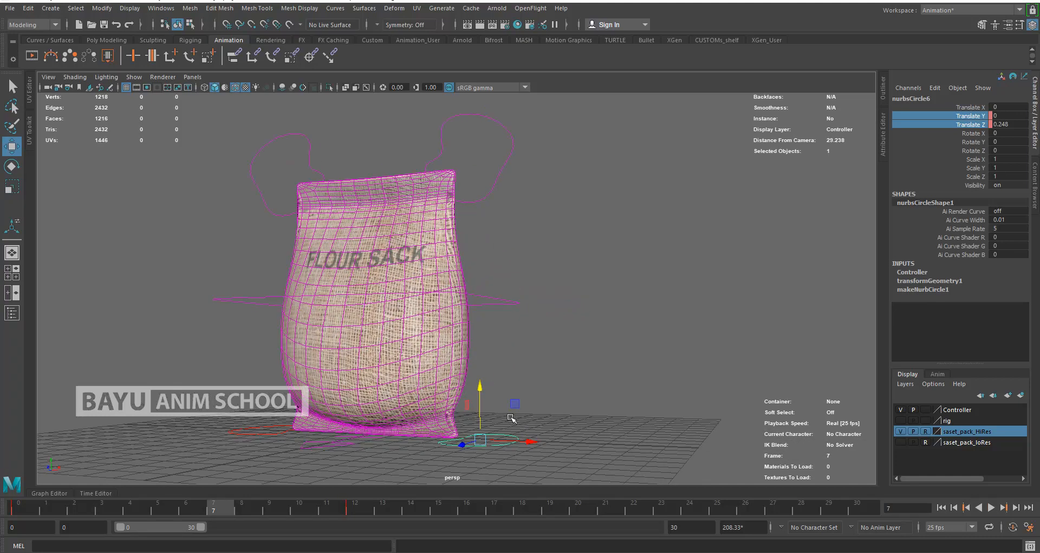
drag(480, 395, 479, 378)
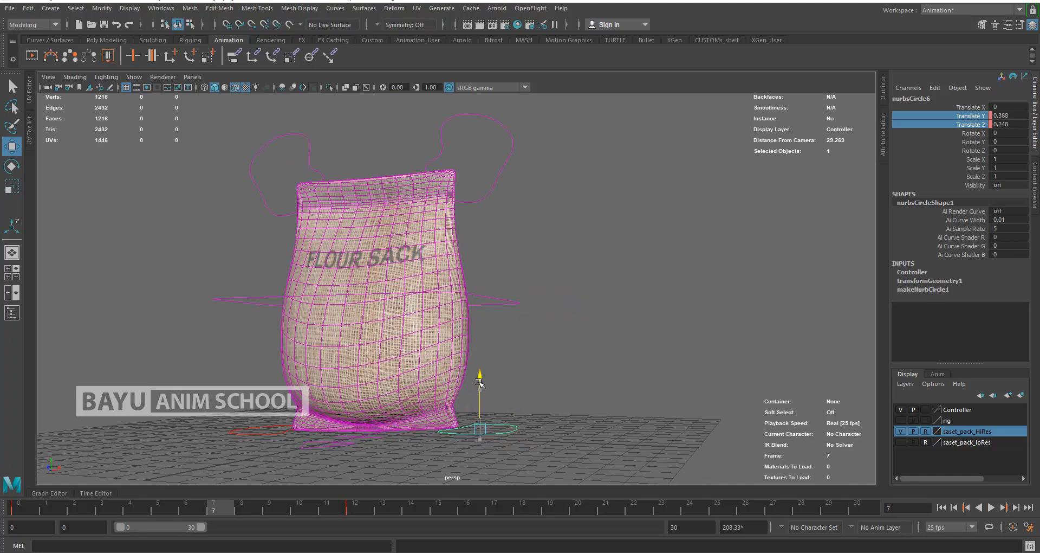
double_click(1020, 117)
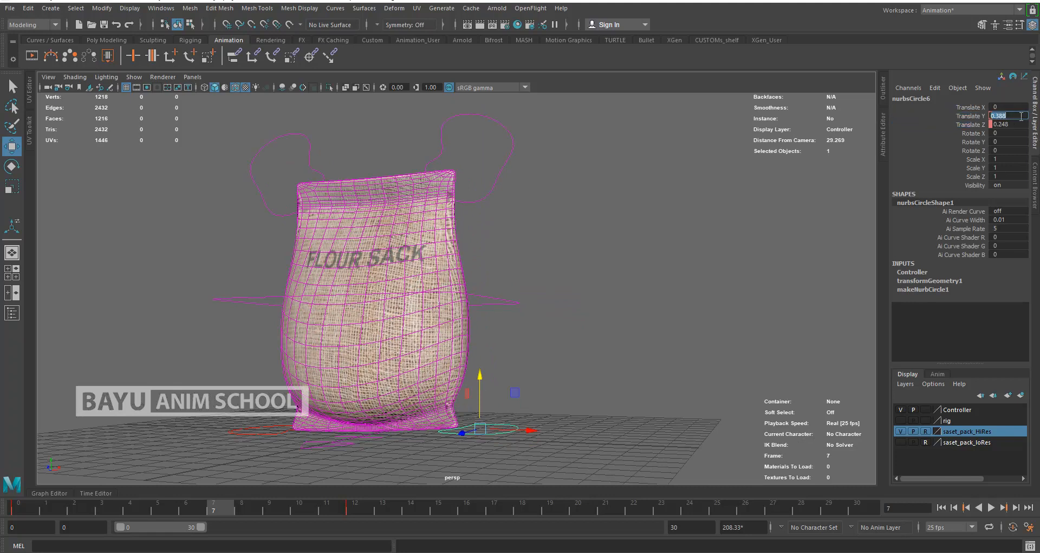
text(0.4)
key(Return)
click(967, 115)
right_click(966, 115)
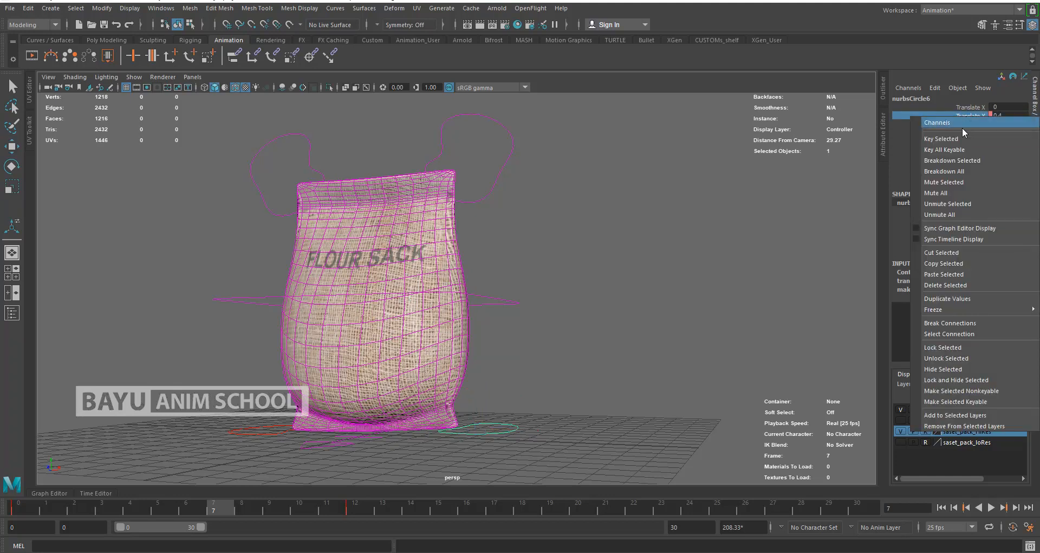
click(958, 139)
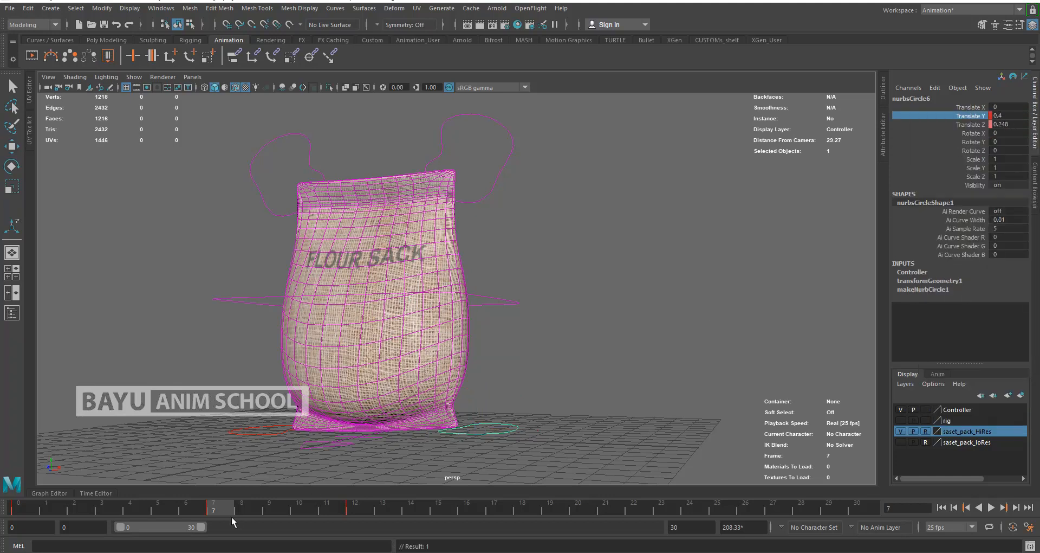
- At frame 24, set the near foot controller nurbsCircle6's Translate Z to -1 and key its Translate Y and Translate Z
key(alt+v)
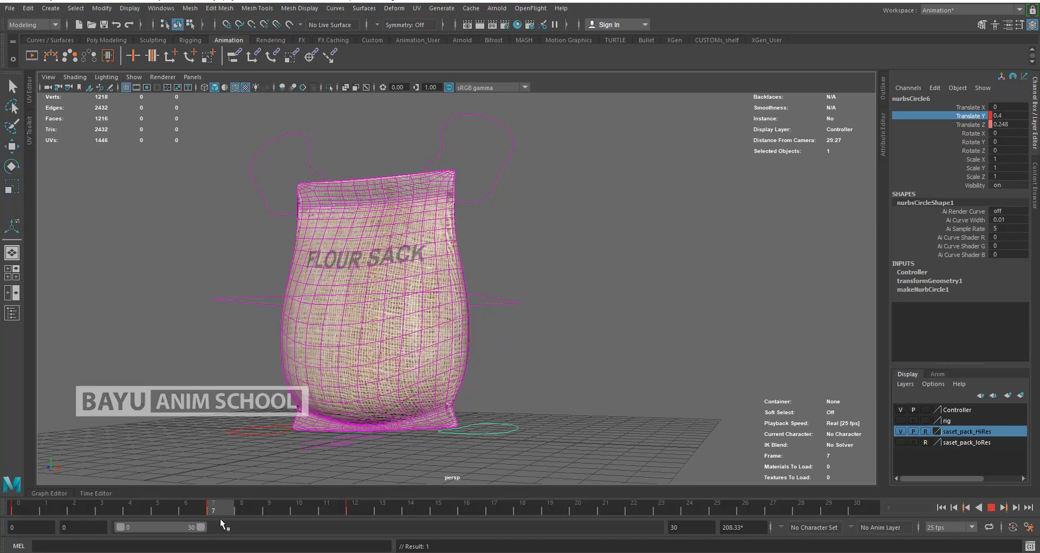
key(alt+v)
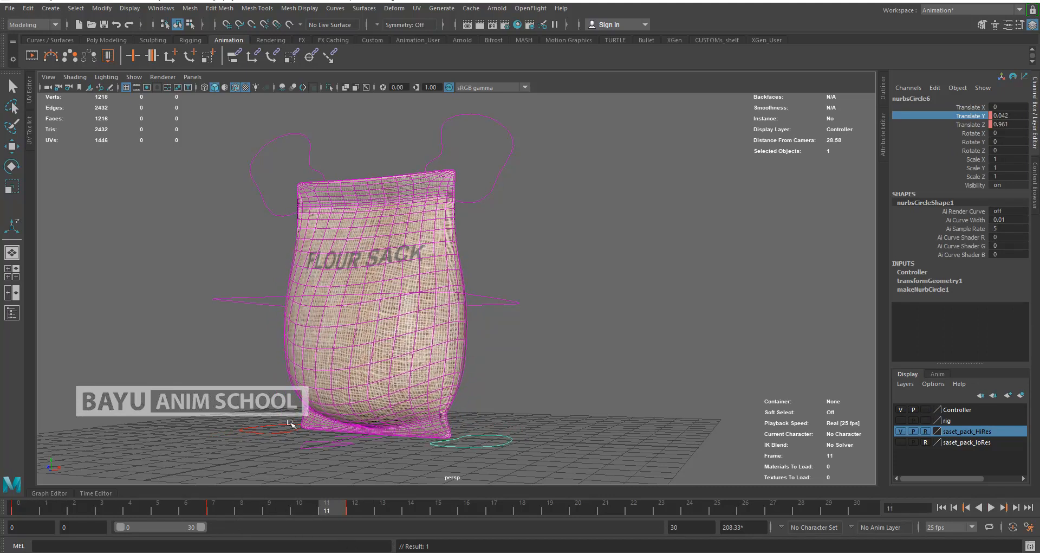
drag(334, 508, 509, 519)
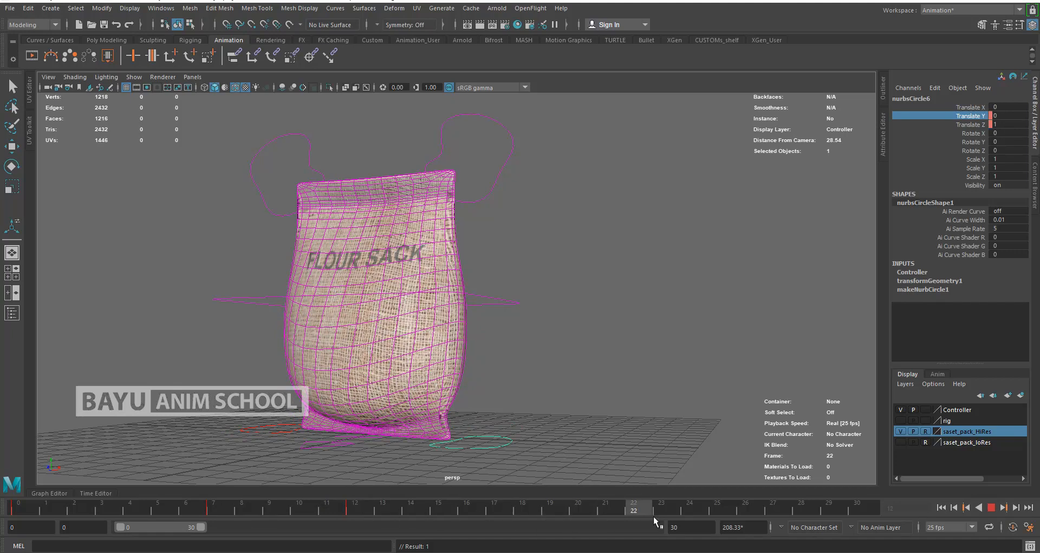
drag(688, 517, 688, 517)
alt+drag(540, 415, 475, 436)
double_click(1007, 123)
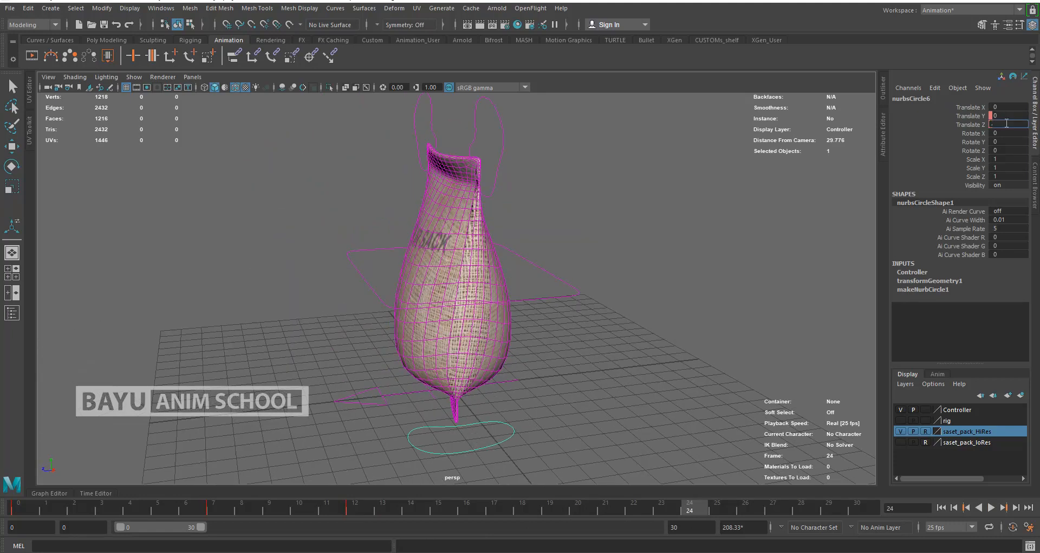
text(-1)
key(Tab)
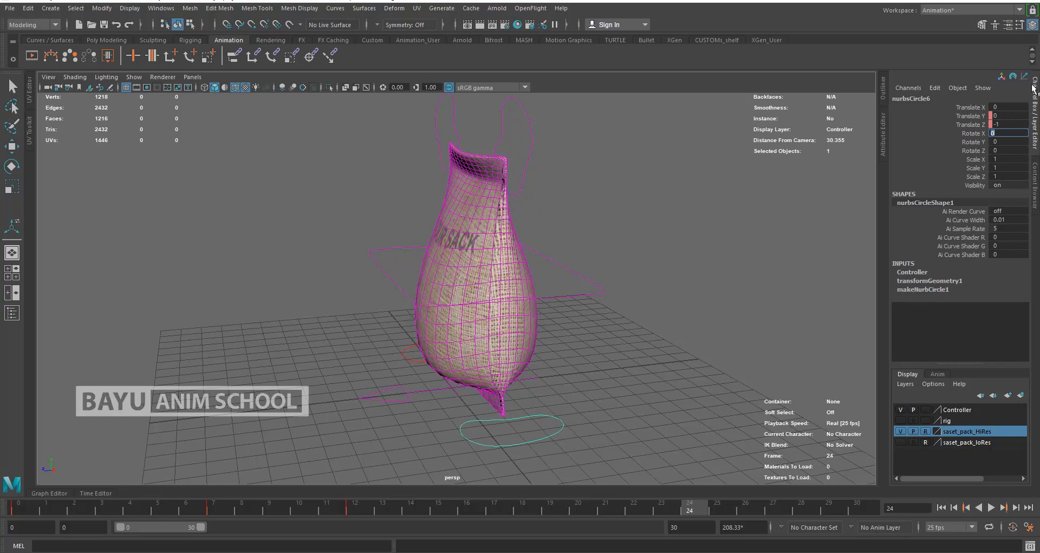
shift+click(979, 124)
right_click(969, 128)
click(957, 146)
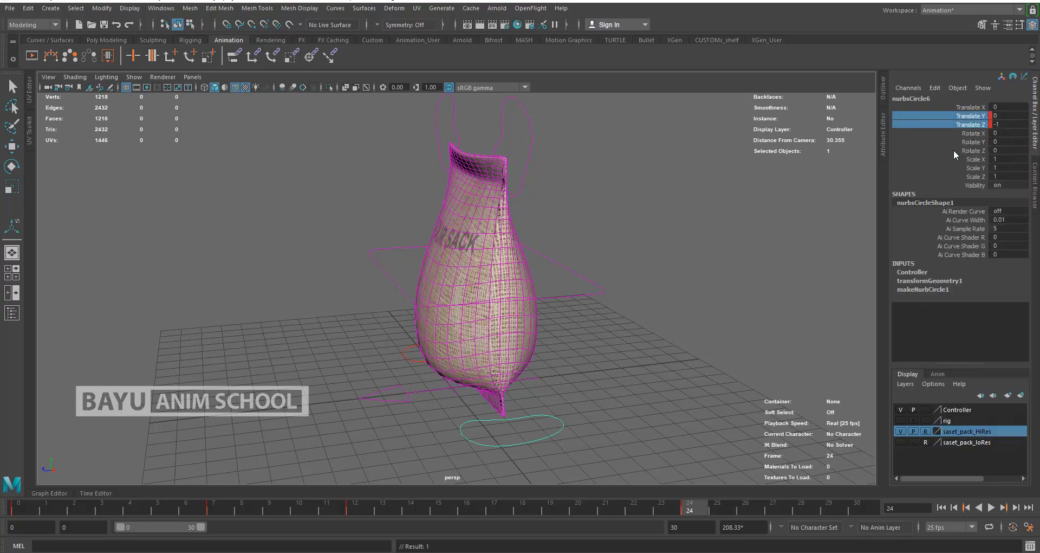
- At frame 24, set the far foot controller nurbsCircle7's Translate Z to 1 and key its Translate Y and Translate Z
click(411, 362)
double_click(1010, 125)
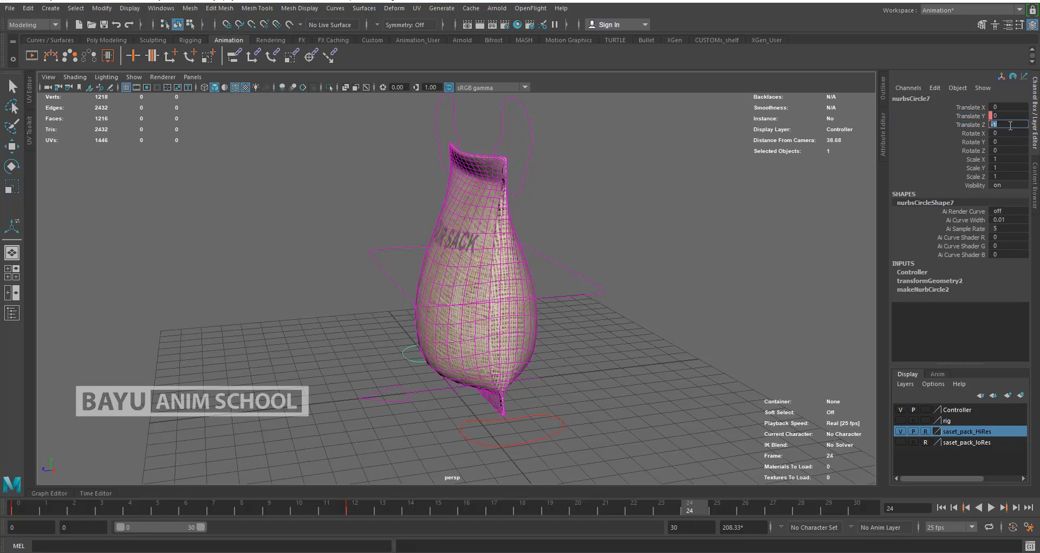
text(1)
key(Return)
drag(970, 115, 968, 124)
right_click(966, 124)
click(957, 144)
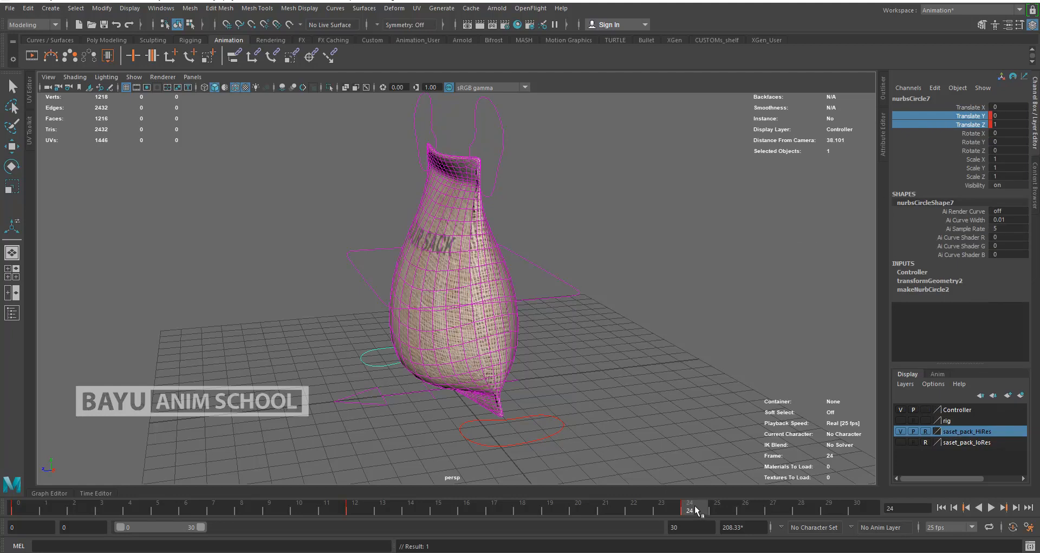
- Raise the far foot controller nurbsCircle7 at frame 19 by setting Translate Y to 0.4, and key that channel
drag(694, 509, 548, 526)
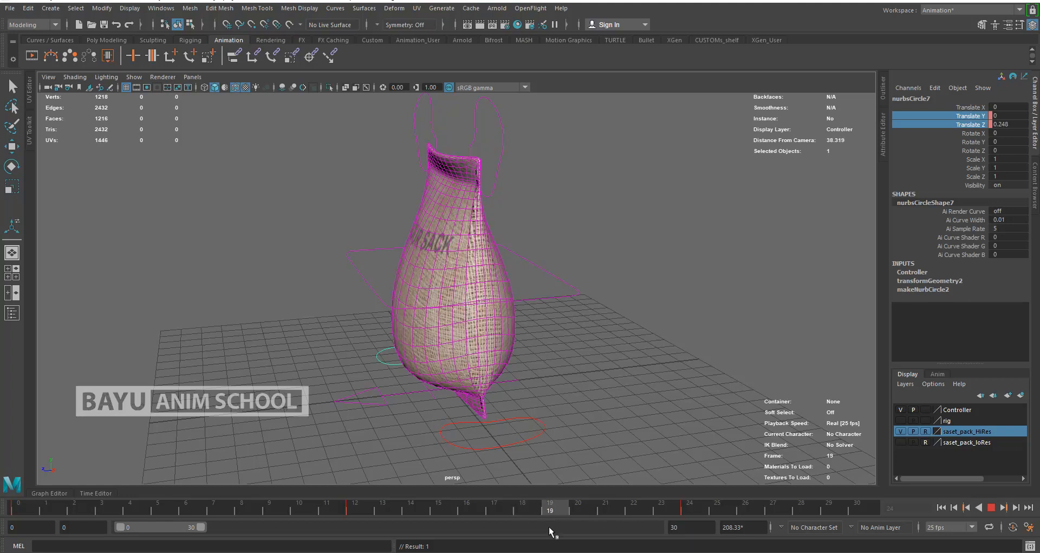
alt+drag(440, 414, 563, 352)
double_click(1005, 116)
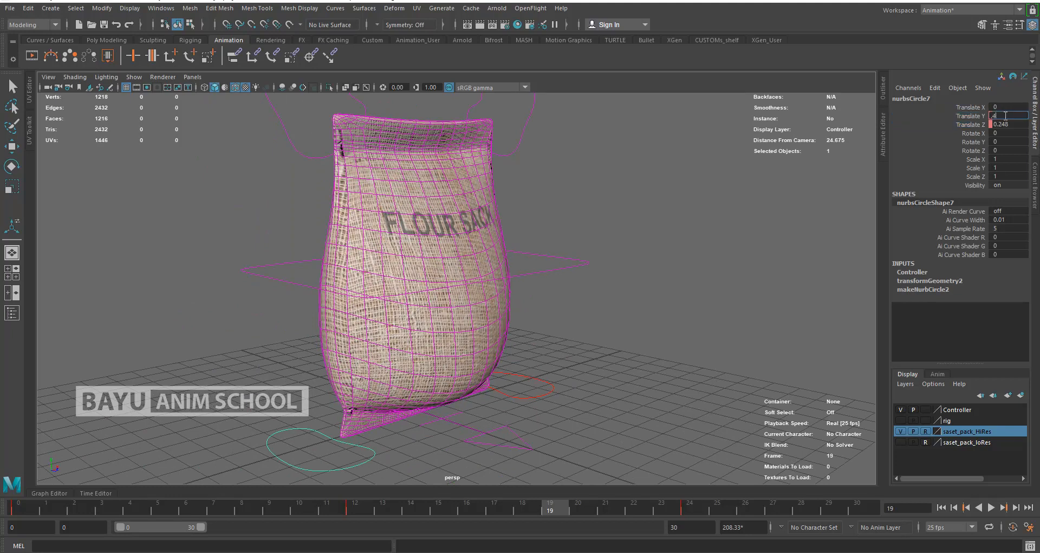
key(Return)
click(967, 115)
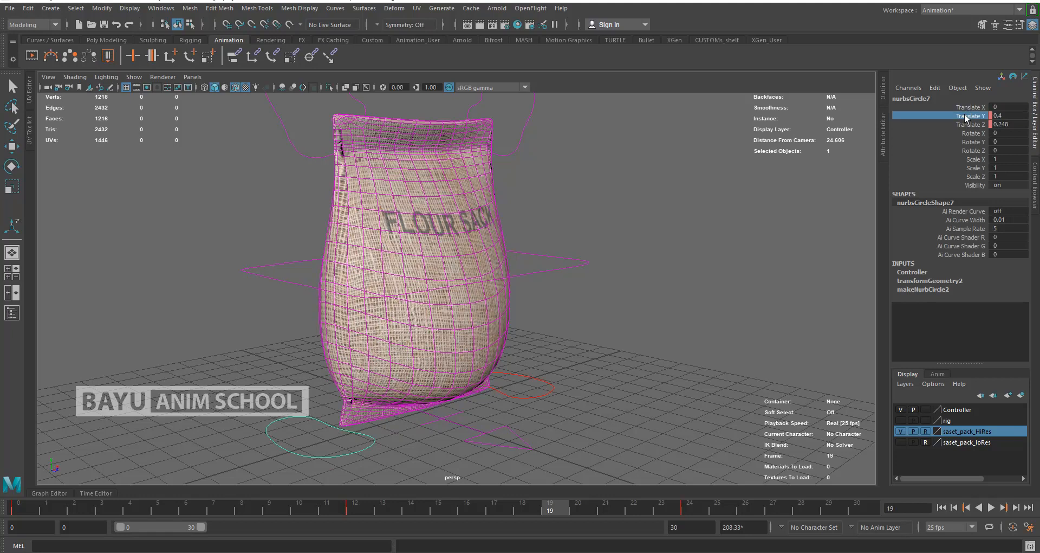
right_click(964, 113)
click(943, 136)
- Play back and scrub the foot motion, then select both foot controllers and return to frame 0
key(alt+v)
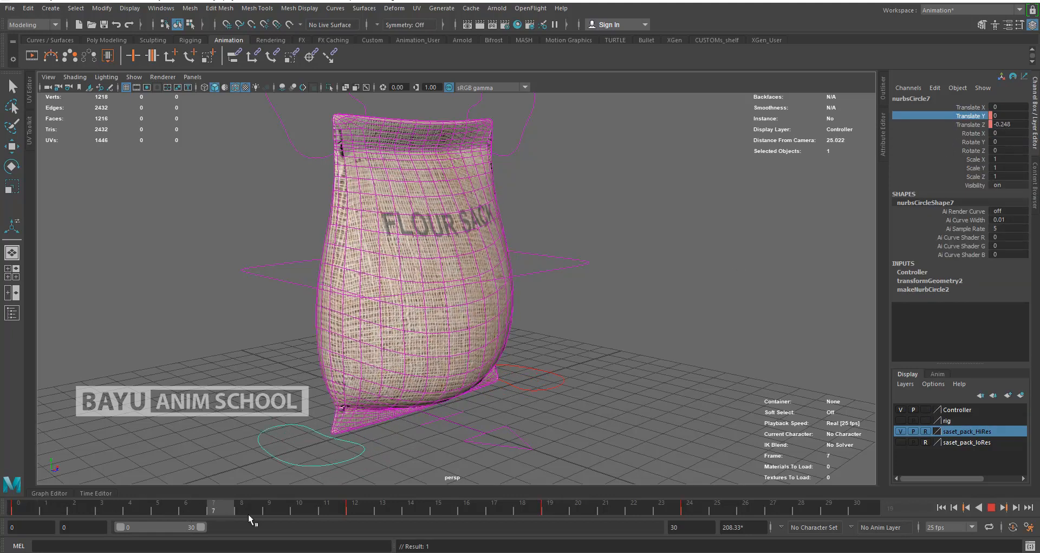
mouse_move(713, 548)
mouse_down()
mouse_move(834, 550)
mouse_move(36, 501)
mouse_move(232, 516)
mouse_move(316, 542)
mouse_move(456, 540)
mouse_up()
shift+drag(568, 379, 557, 414)
drag(53, 512, 8, 516)
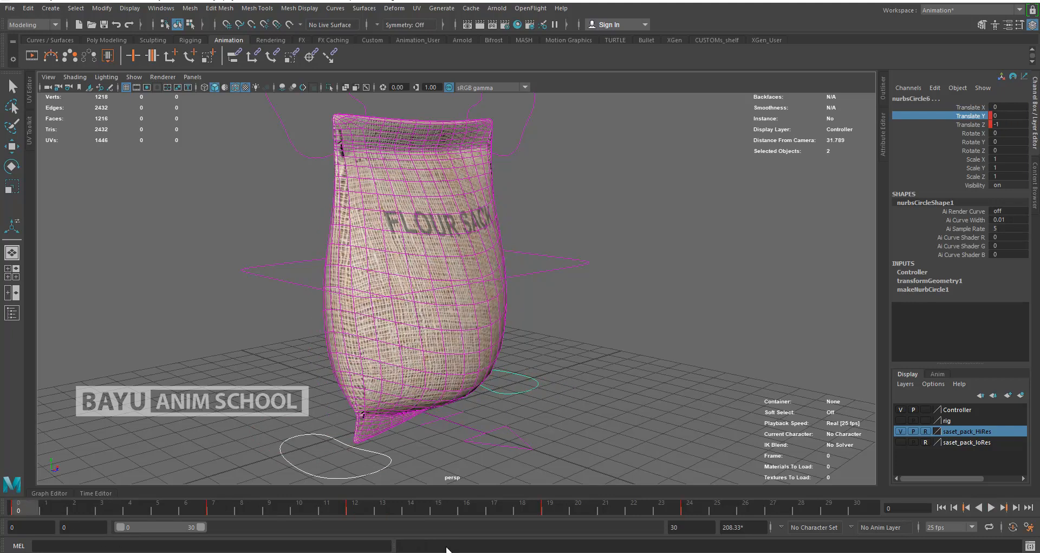
- Set the end of the playback range to frame 24 and play the shortened loop
click(685, 509)
click(681, 527)
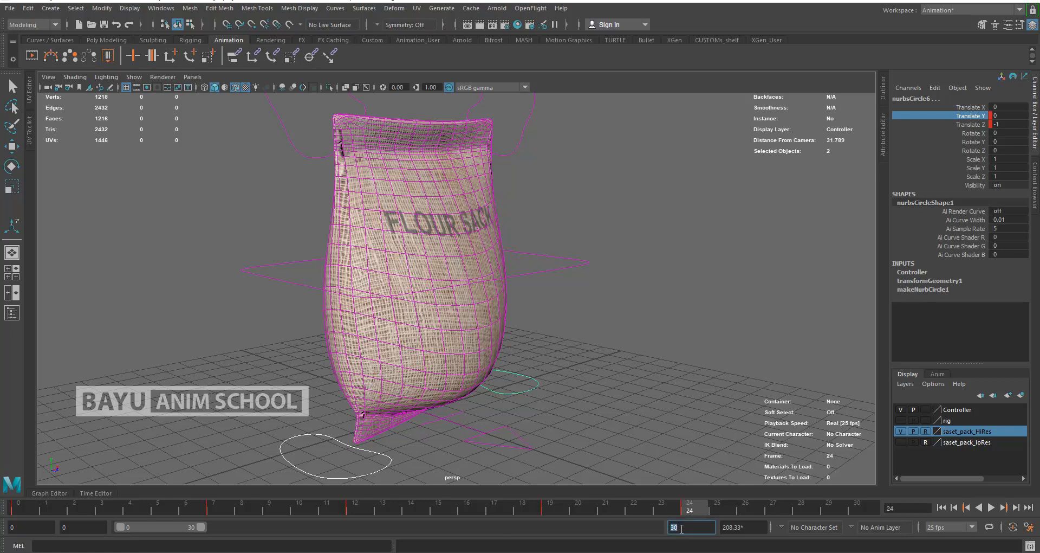
key(Return)
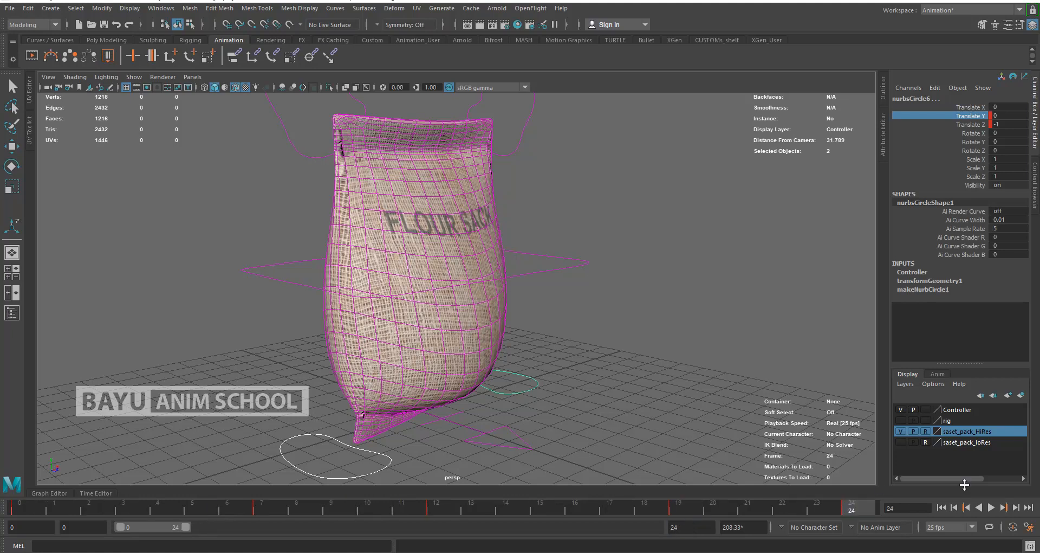
click(991, 508)
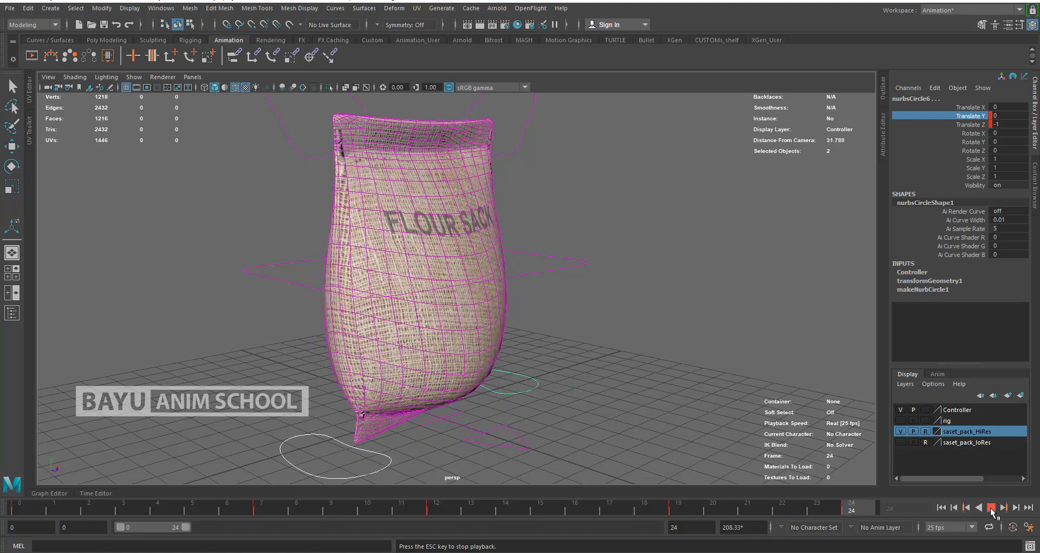
click(992, 508)
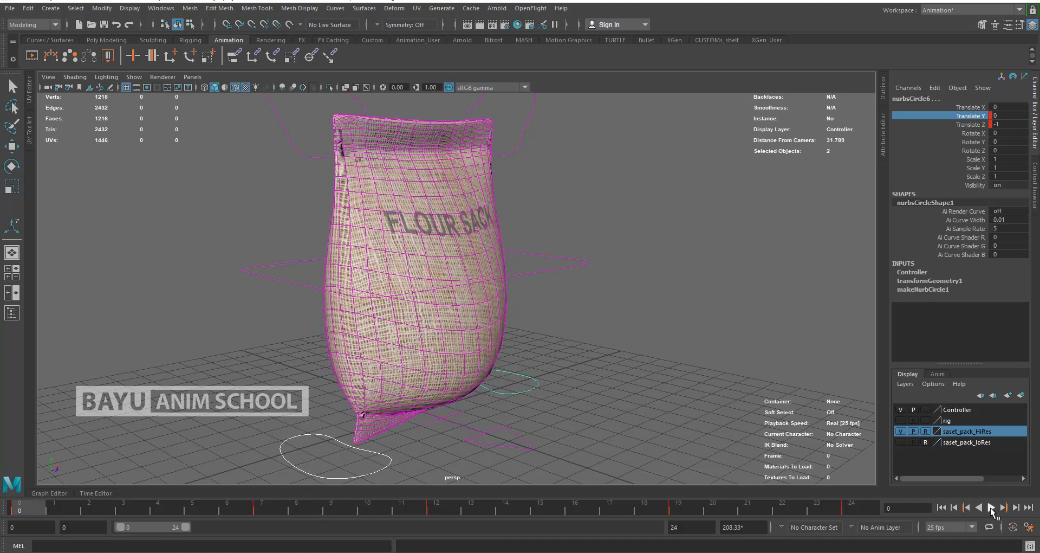
- Select the near foot controller nurbsCircle6 at frame 12 and isolate its Translate Y curve in the Graph Editor
click(432, 512)
drag(575, 411, 575, 413)
key(alt+v)
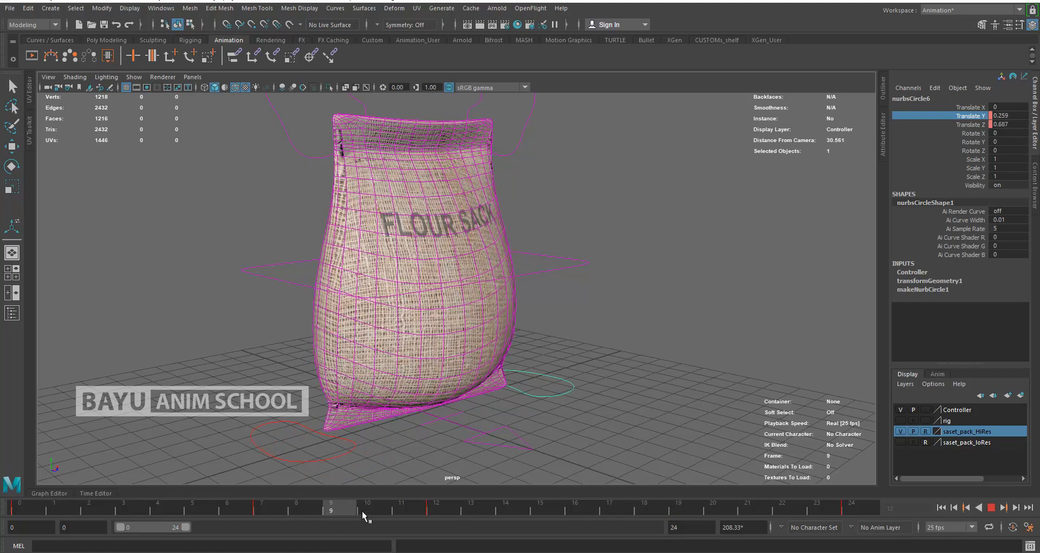
click(428, 513)
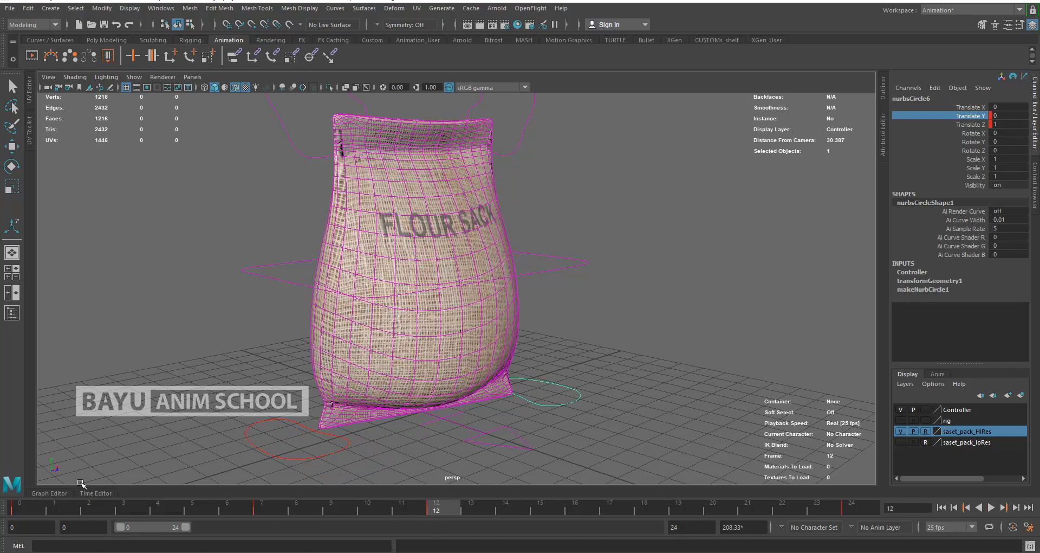
click(56, 493)
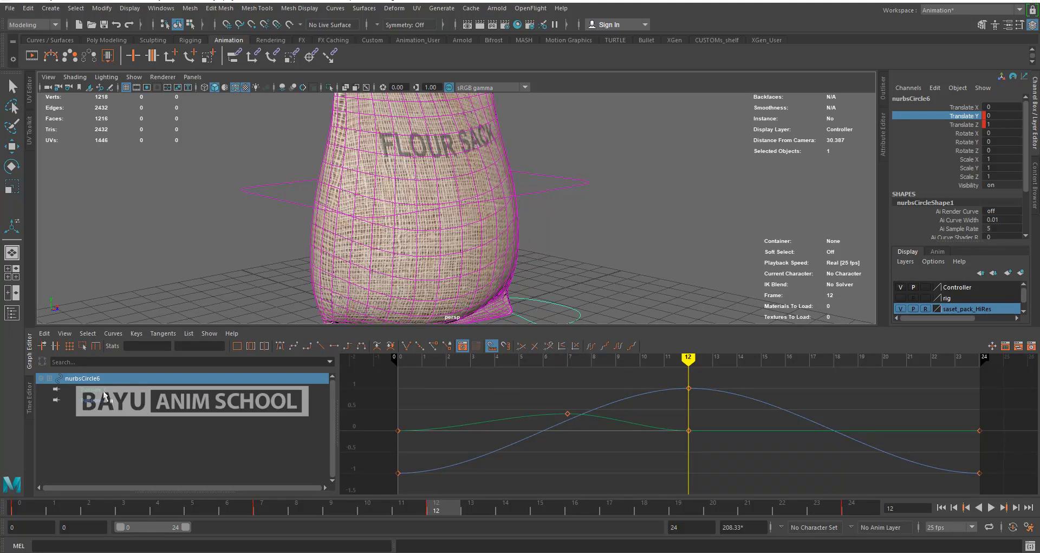
click(104, 390)
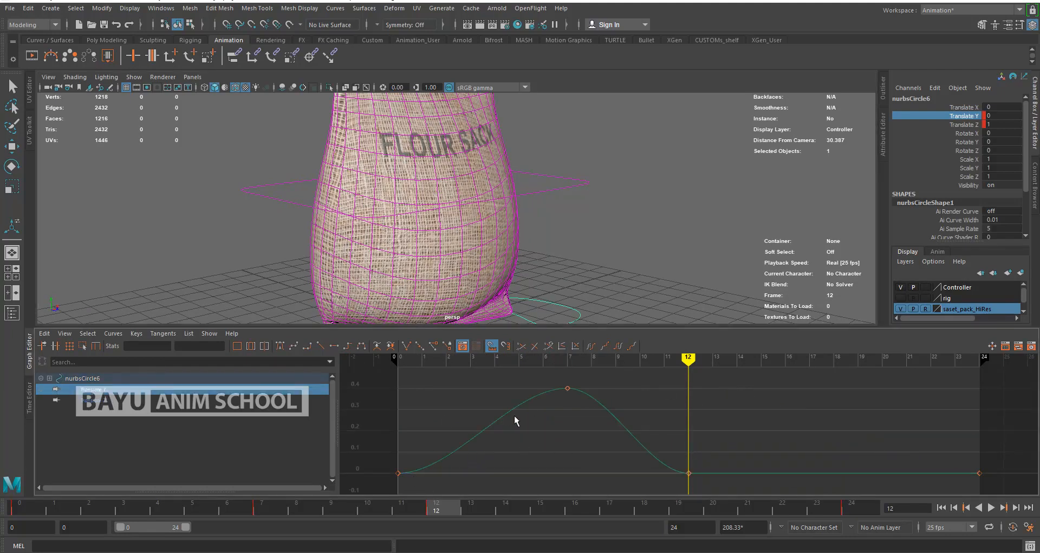
- Break the tangents of nurbsCircle6's Translate Y keys at frames 0 and 12, and steepen the handles facing the frame 7 peak
drag(373, 456, 740, 489)
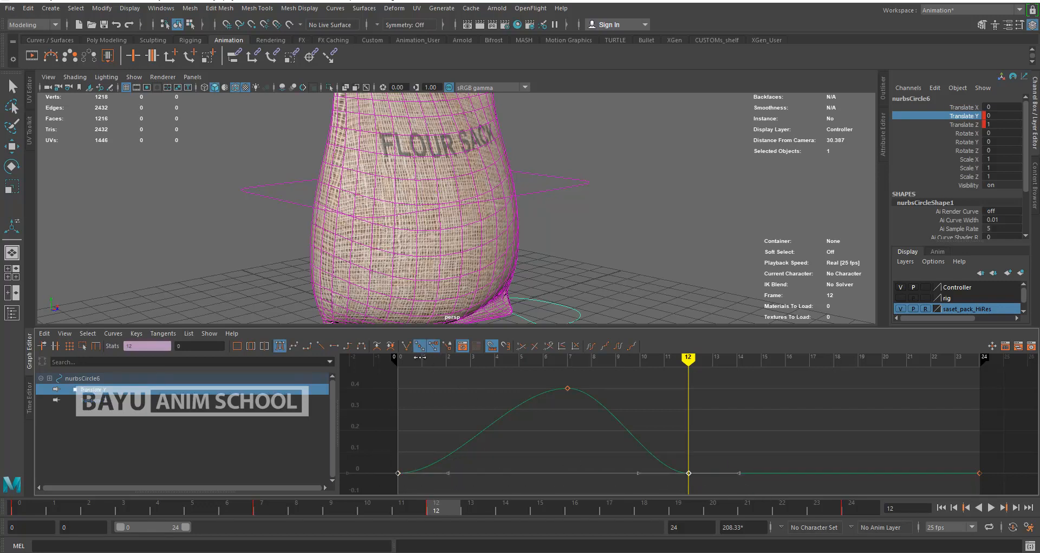
click(407, 346)
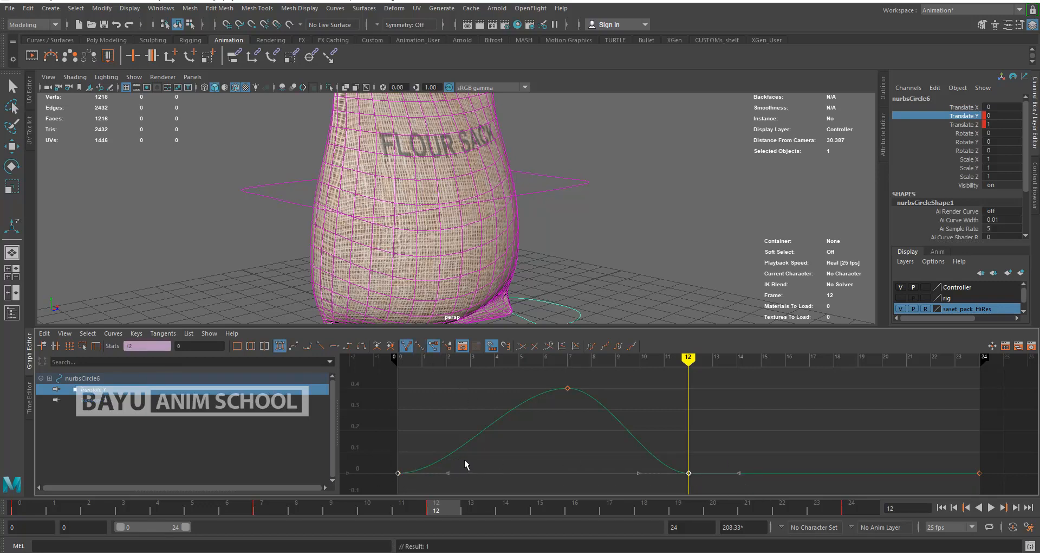
click(448, 473)
drag(448, 473, 435, 438)
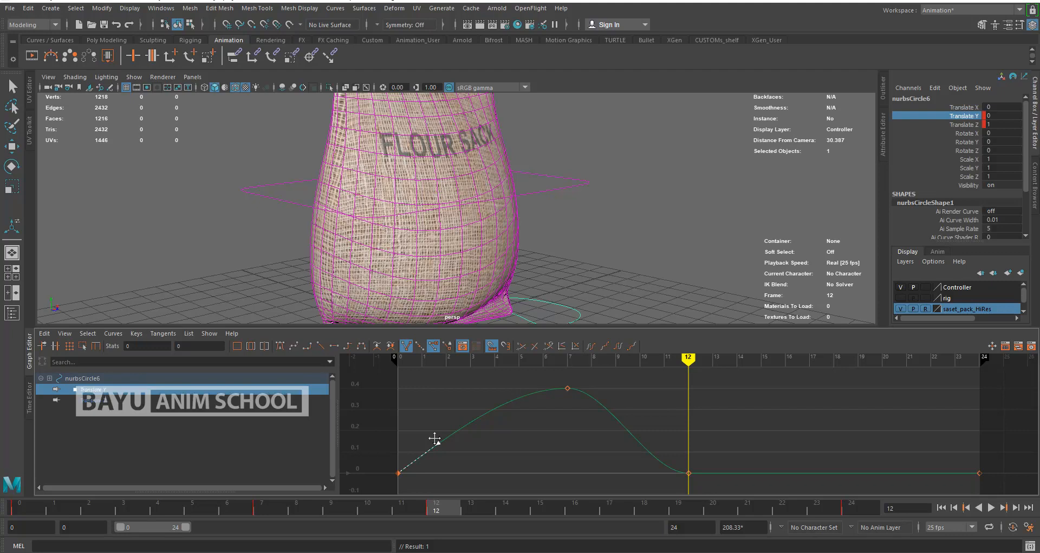
drag(718, 450, 650, 490)
middle_drag(639, 477, 670, 429)
- Select the far foot controller nurbsCircle7, isolate its Translate Y curve, and break the tangents of its keys at frames 12 and 24
alt+drag(499, 265, 435, 233)
drag(326, 283, 327, 312)
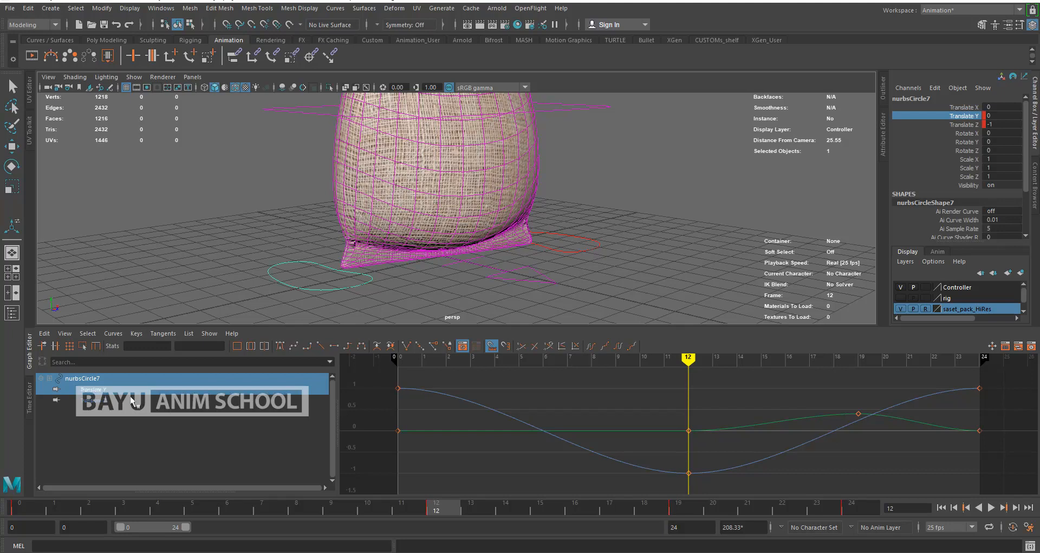
click(112, 389)
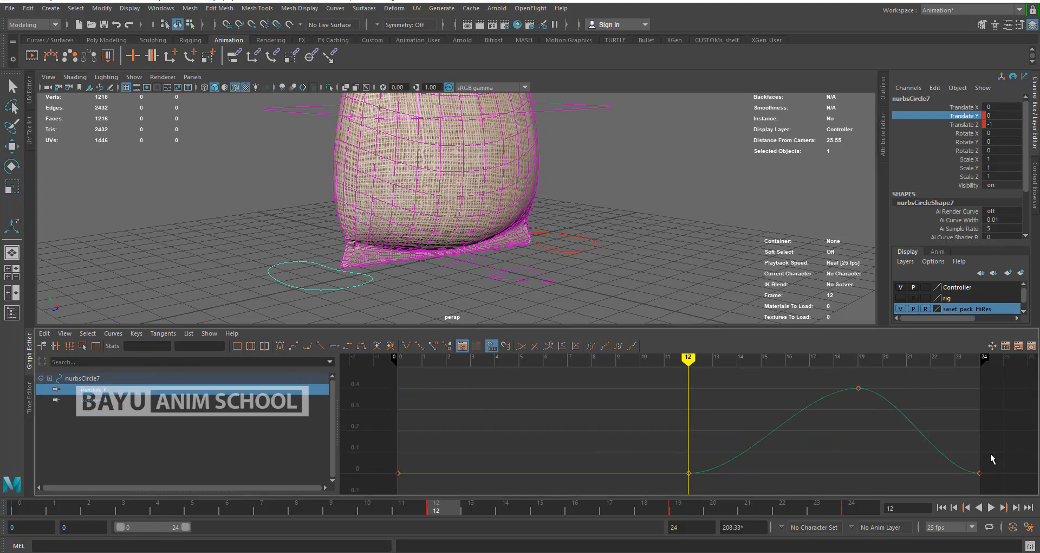
drag(666, 451, 742, 493)
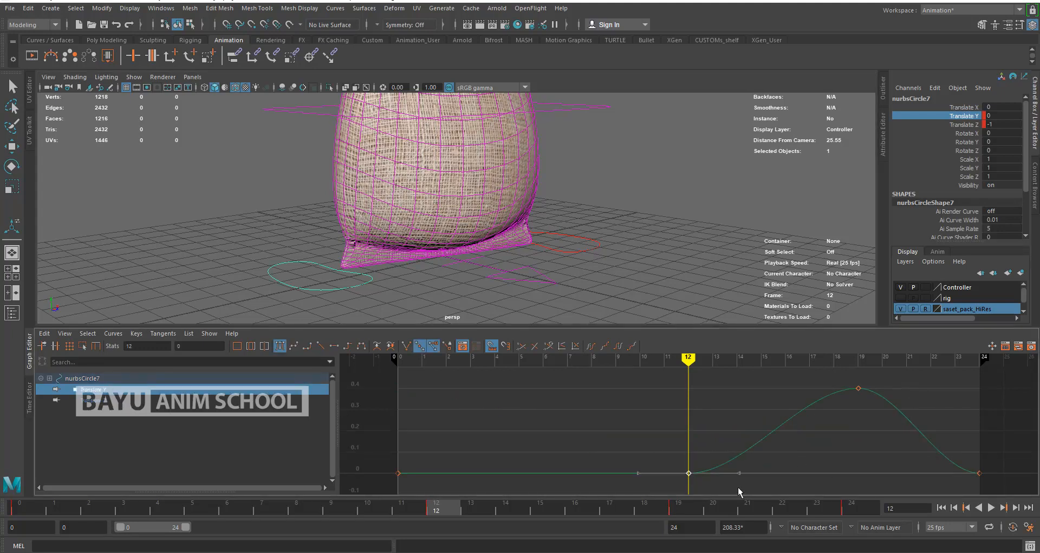
drag(1002, 449, 675, 490)
click(406, 345)
- Steepen nurbsCircle7's Translate Y tangent handles at frames 12 and 24 facing the frame 19 peak, and close the Graph Editor
drag(751, 463, 728, 488)
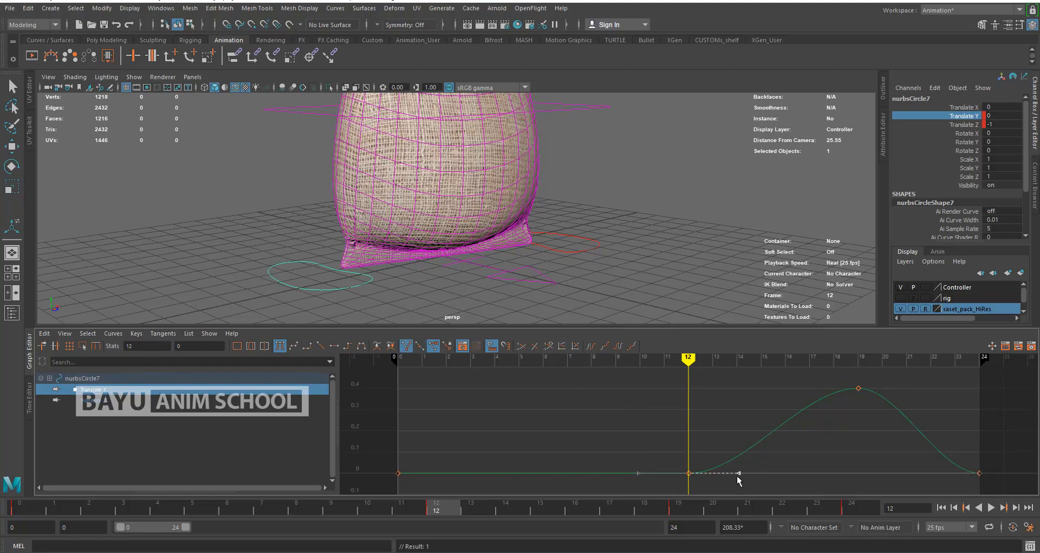
middle_drag(733, 465, 723, 441)
drag(1005, 462, 954, 495)
drag(919, 465, 936, 479)
middle_drag(931, 475, 963, 431)
click(31, 360)
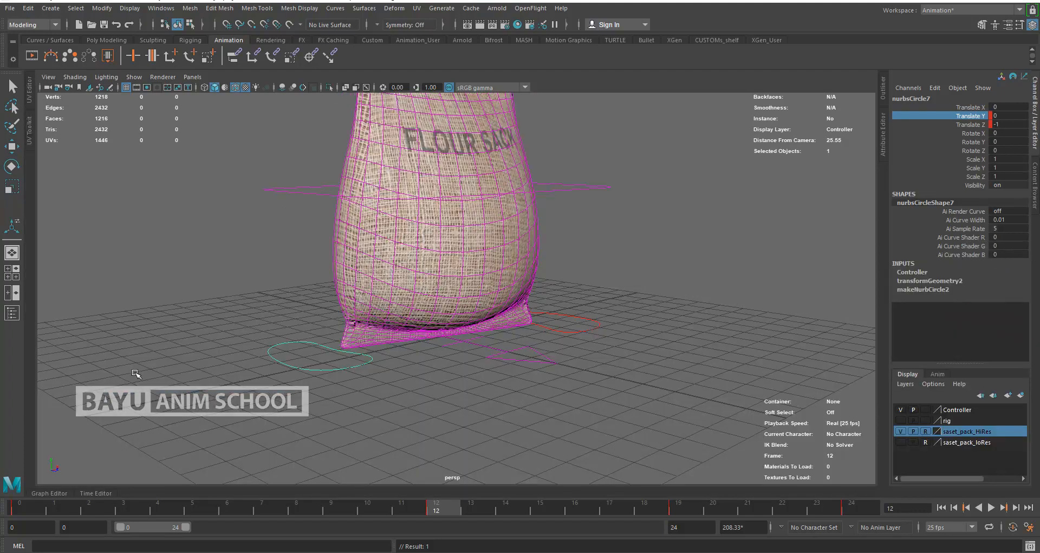
- Frame the whole sack and play back the loop to check the adjusted foot lifts
alt+drag(413, 364, 415, 381)
scroll(448, 387, down, 2)
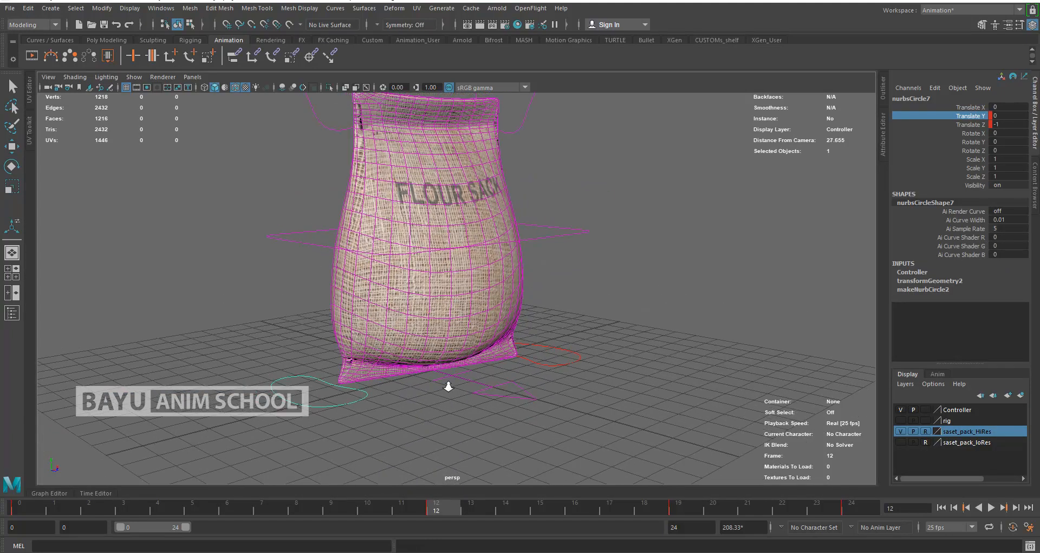
alt+middle_drag(464, 374, 457, 397)
click(991, 507)
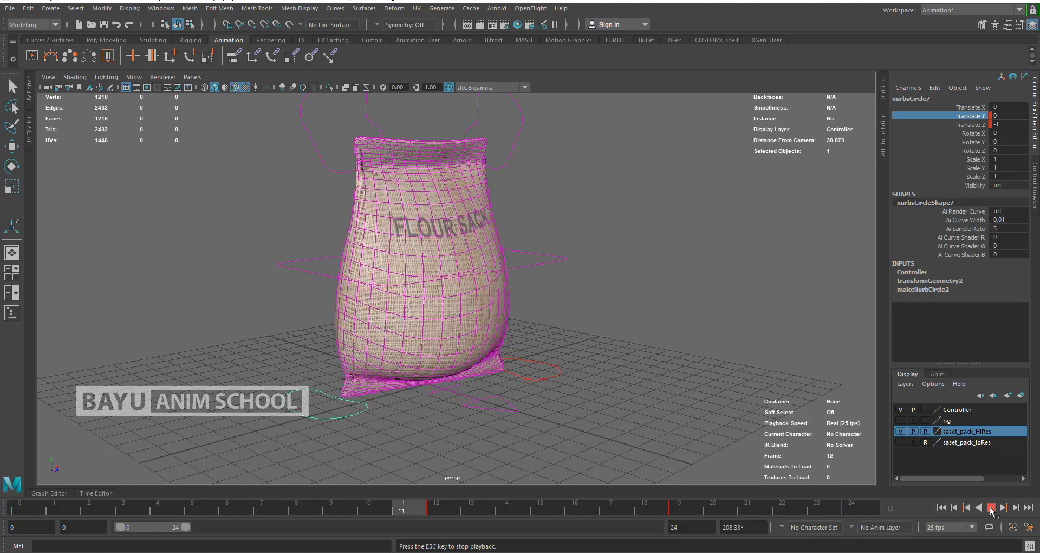
click(992, 508)
- Go to the near foot's passing pose at frame 7, face the sack's front, and select body controller nurbsCircle10 with the Move tool
click(941, 507)
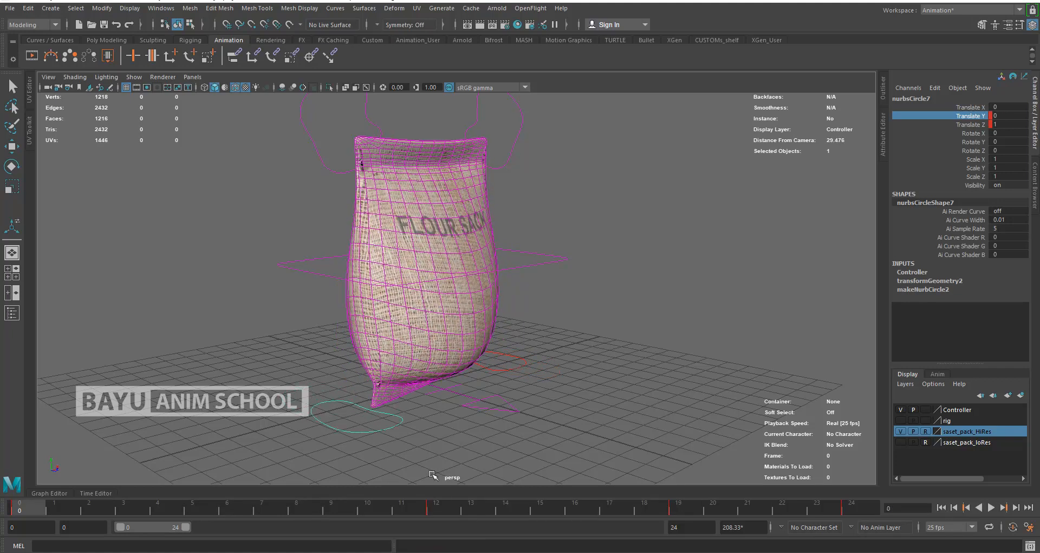
click(395, 412)
drag(25, 505, 257, 515)
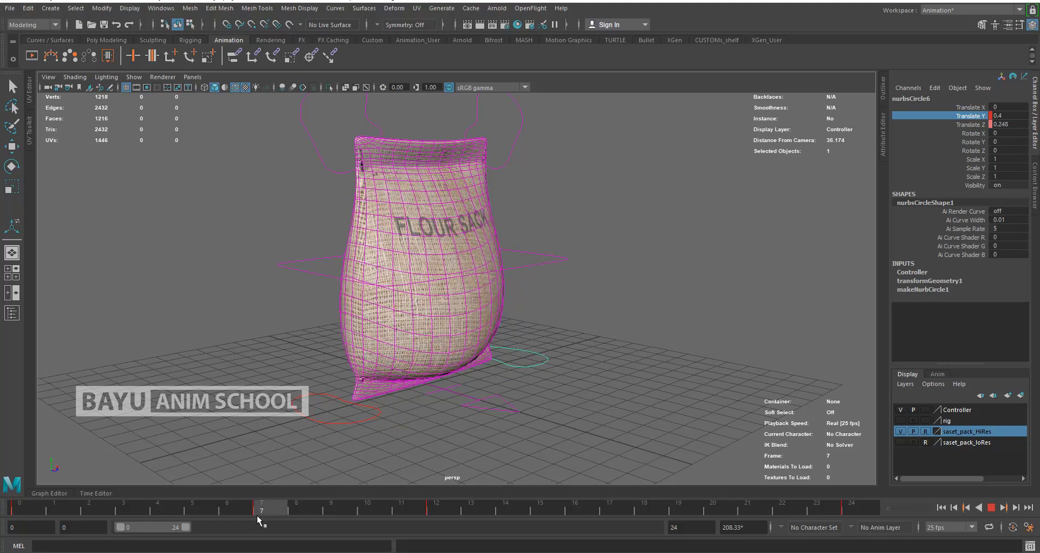
alt+drag(546, 398, 466, 367)
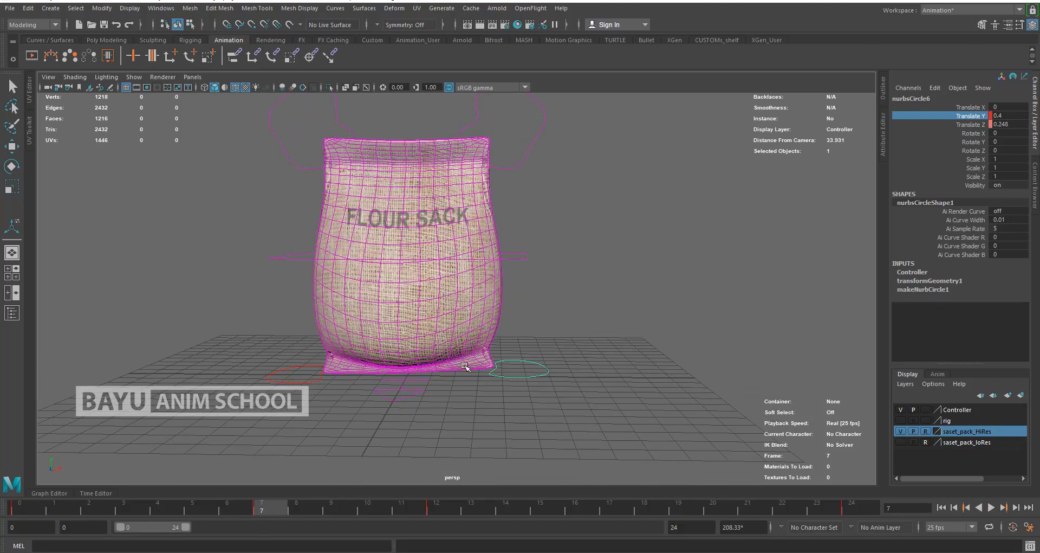
alt+drag(409, 290, 420, 293)
drag(299, 246, 313, 278)
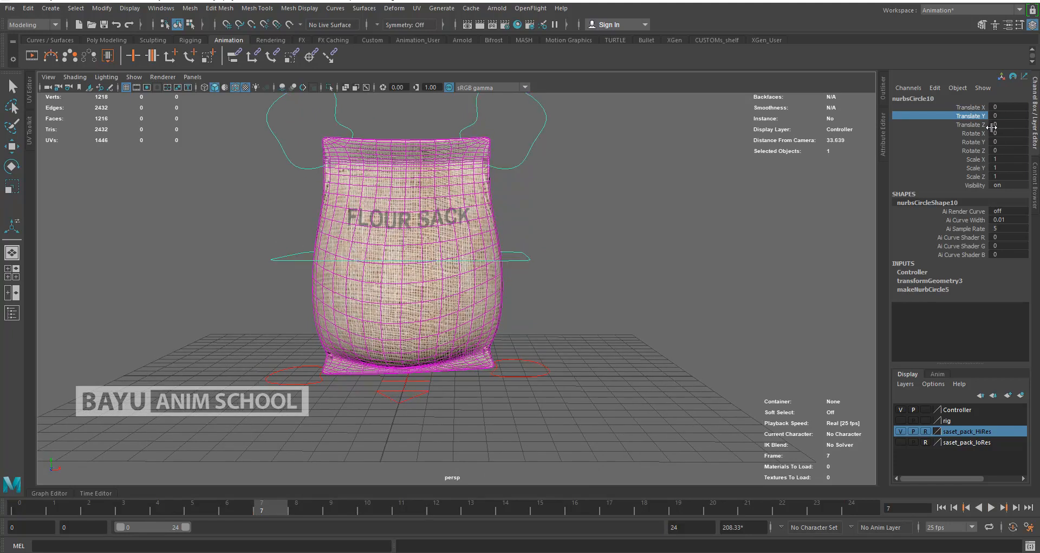
key(w)
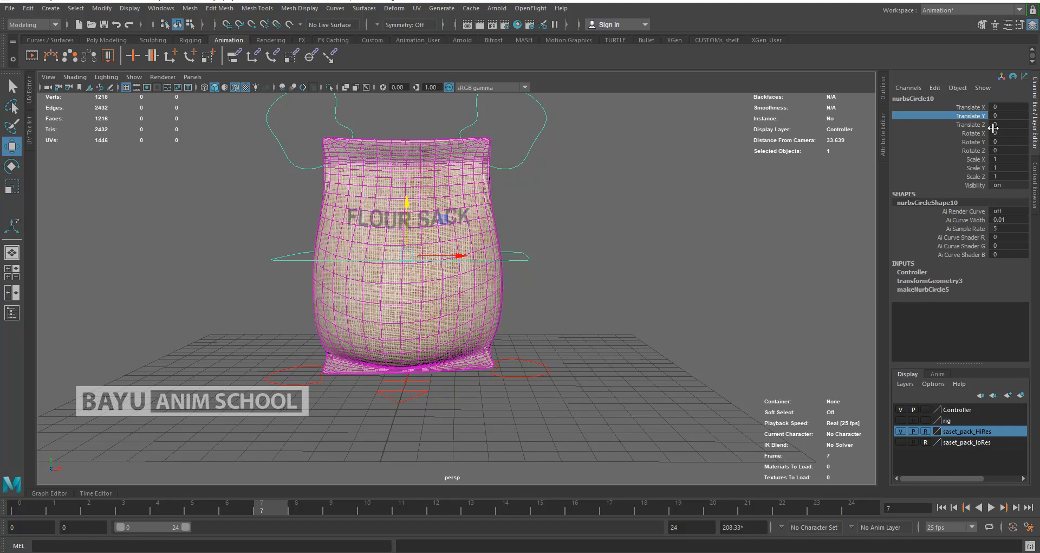
- Shift the body controller nurbsCircle10 sideways at frame 7 by setting Translate X to -0.3, and key that channel
click(1010, 110)
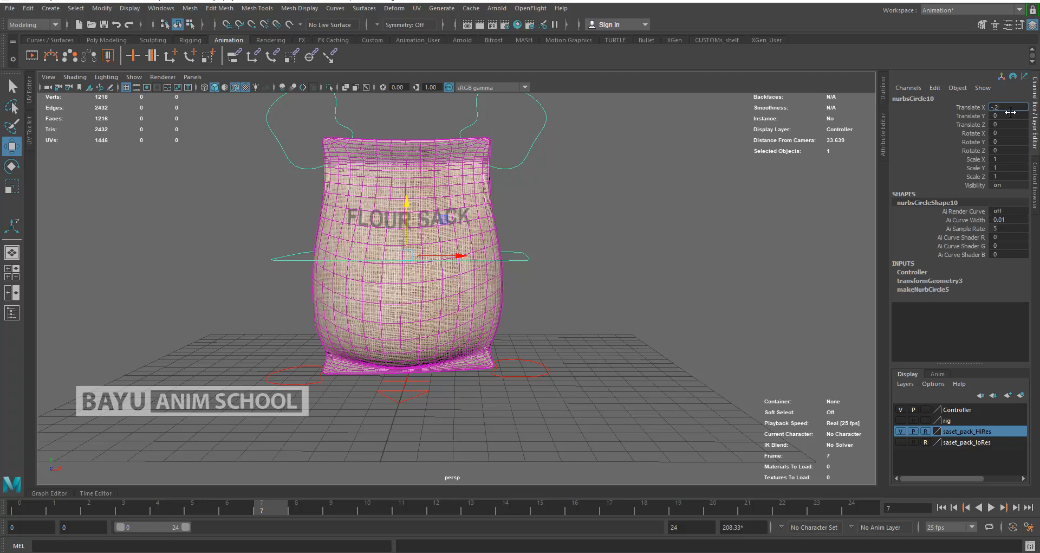
key(Return)
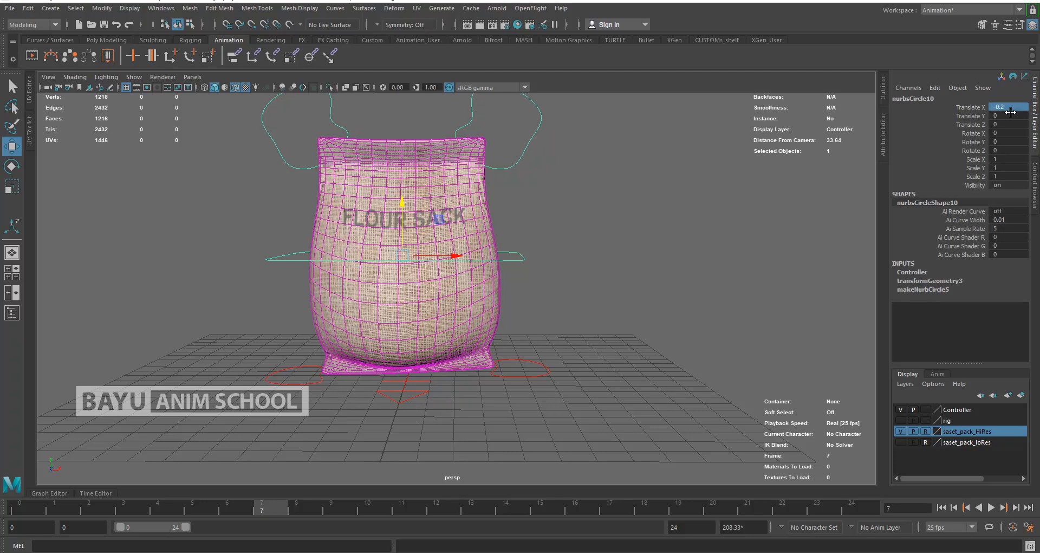
click(1015, 107)
key(Return)
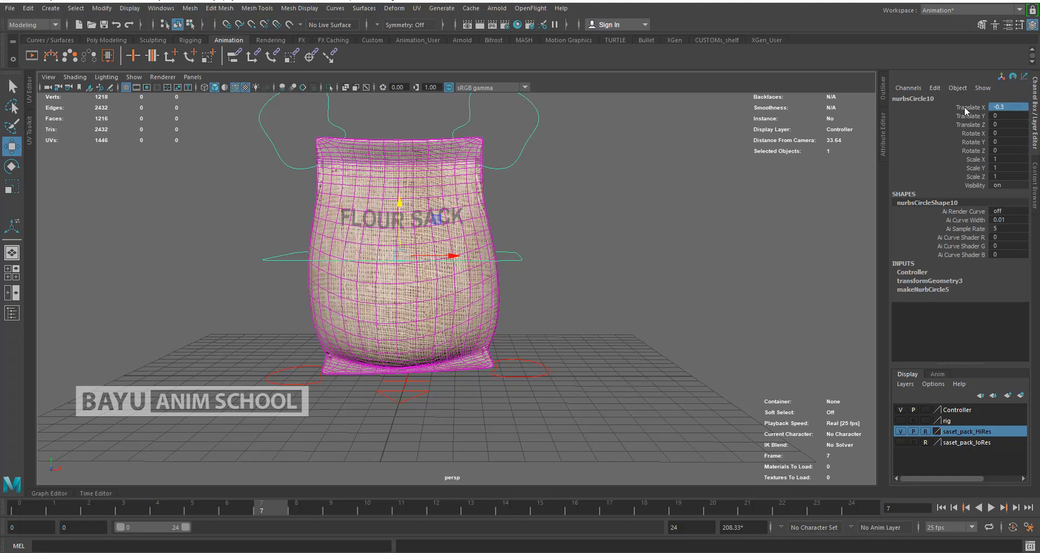
click(965, 108)
right_click(966, 109)
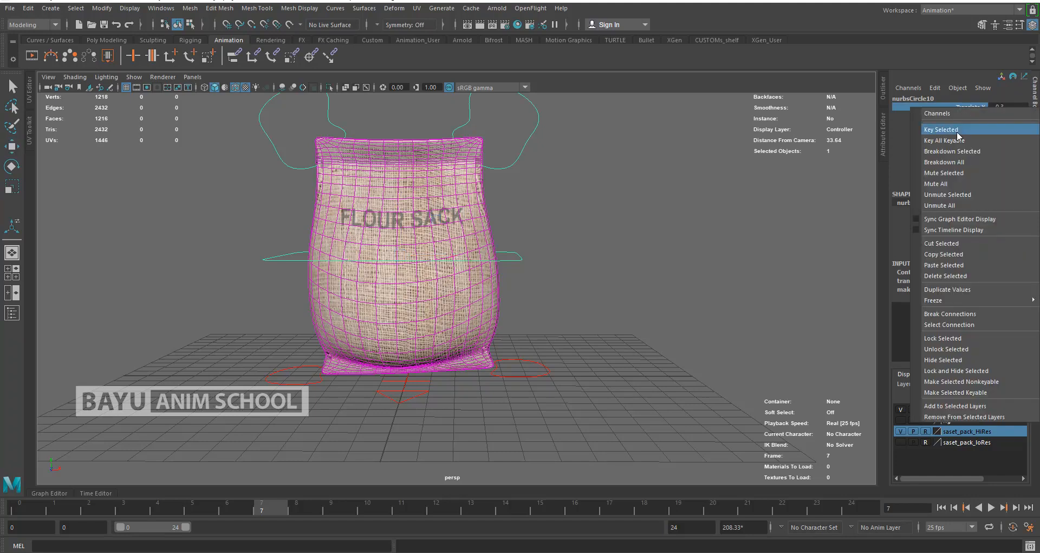
click(957, 133)
- Return to frame 0, set the body controller nurbsCircle10's Translate X to 0, and key that channel
drag(255, 507, 10, 507)
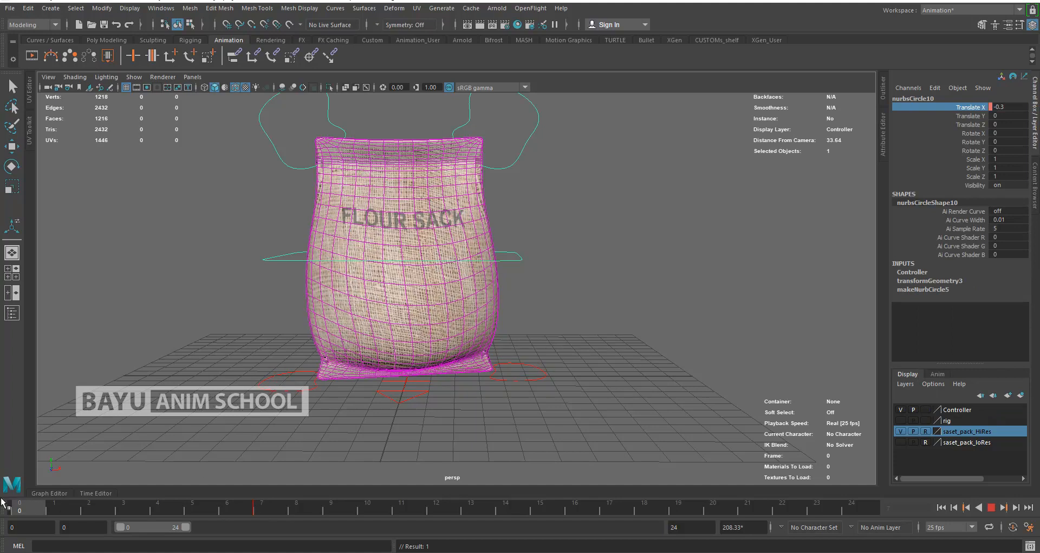
double_click(1011, 107)
text(0)
key(Return)
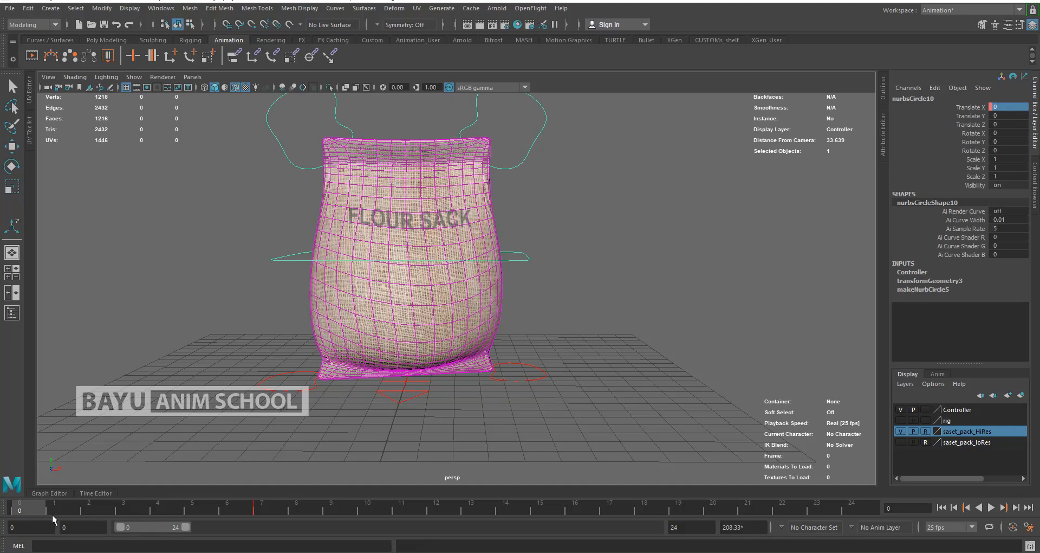
right_click(957, 112)
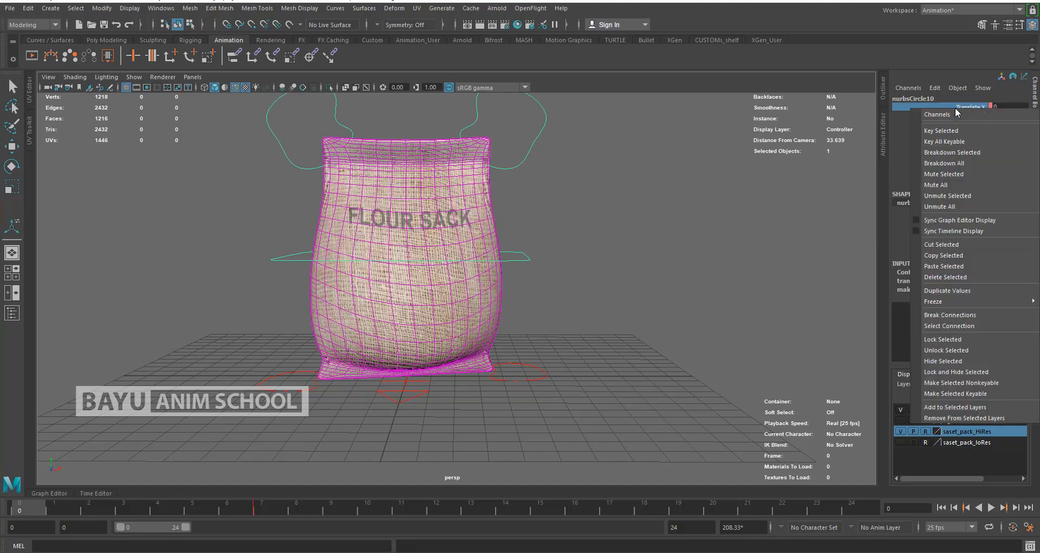
click(953, 131)
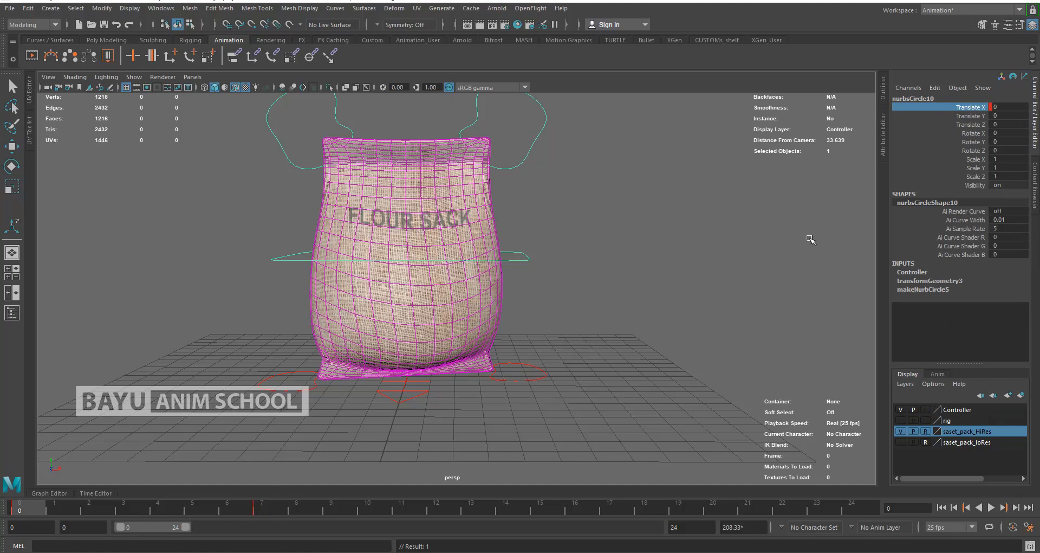
- Key the body controller's Rotate Z channel at frame 0
key(w)
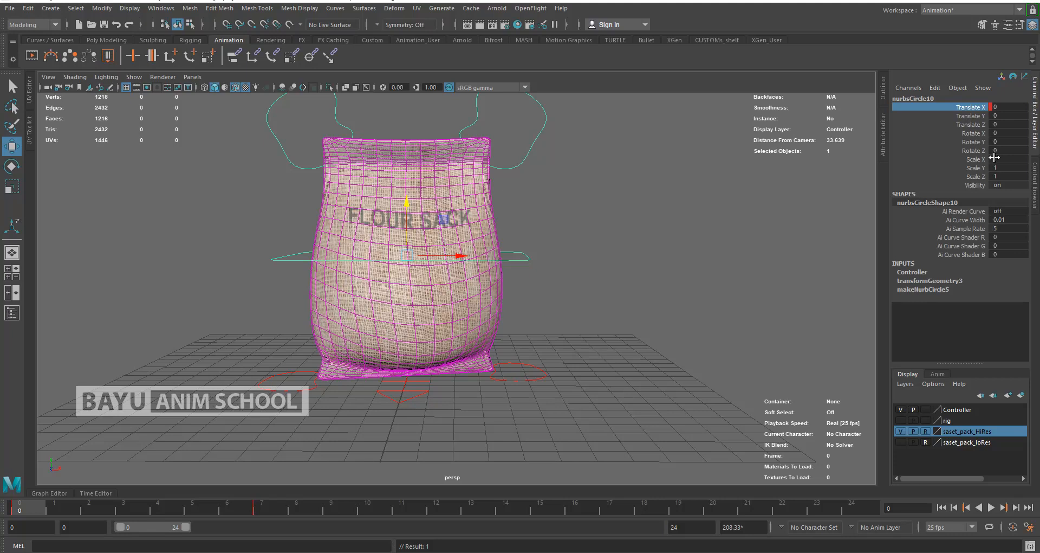
click(971, 151)
right_click(971, 151)
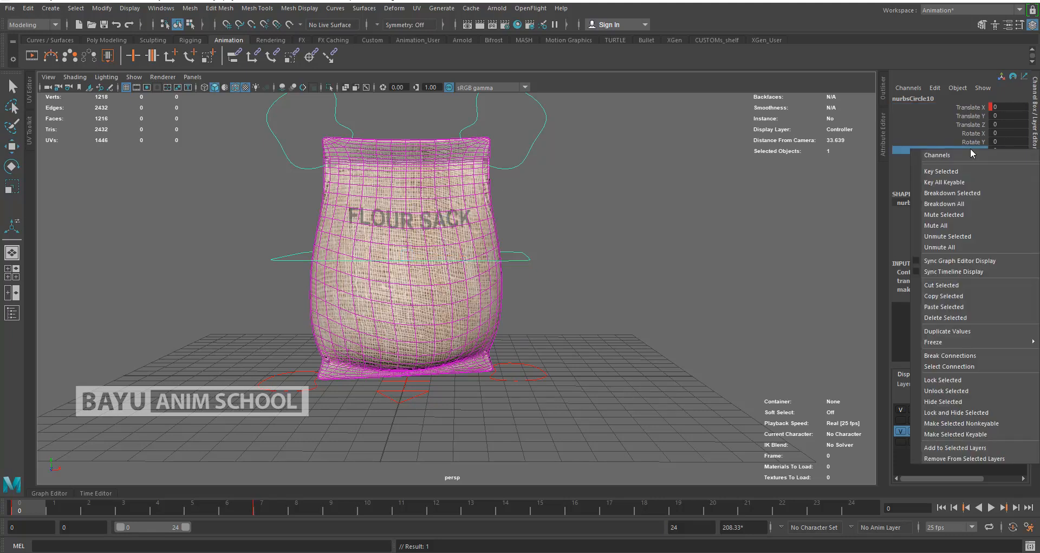
click(962, 171)
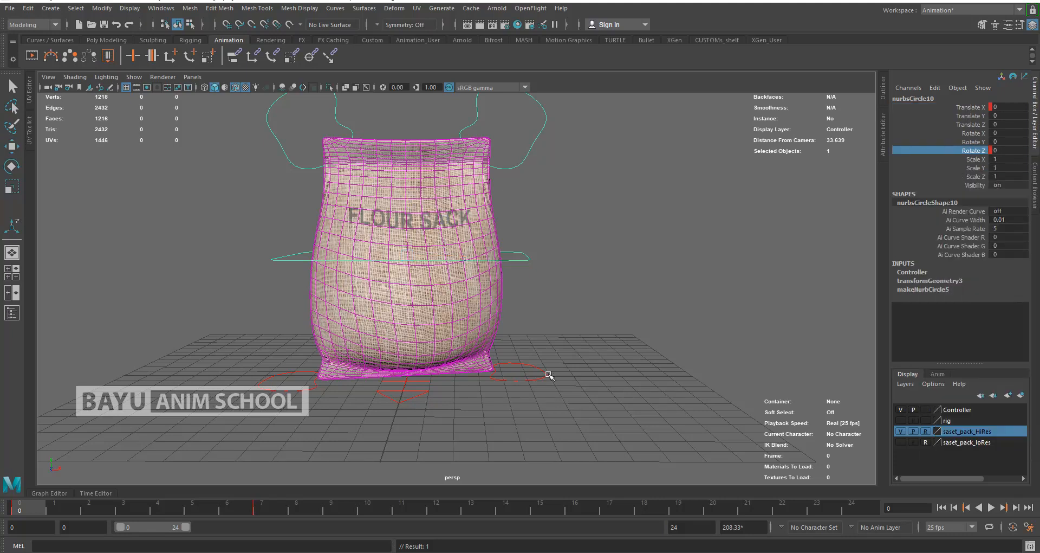
- Tilt the body controller at frame 7 by setting Rotate Z to -3, key the channel, and scrub the motion up to that frame
click(258, 511)
key(e)
drag(444, 227, 440, 232)
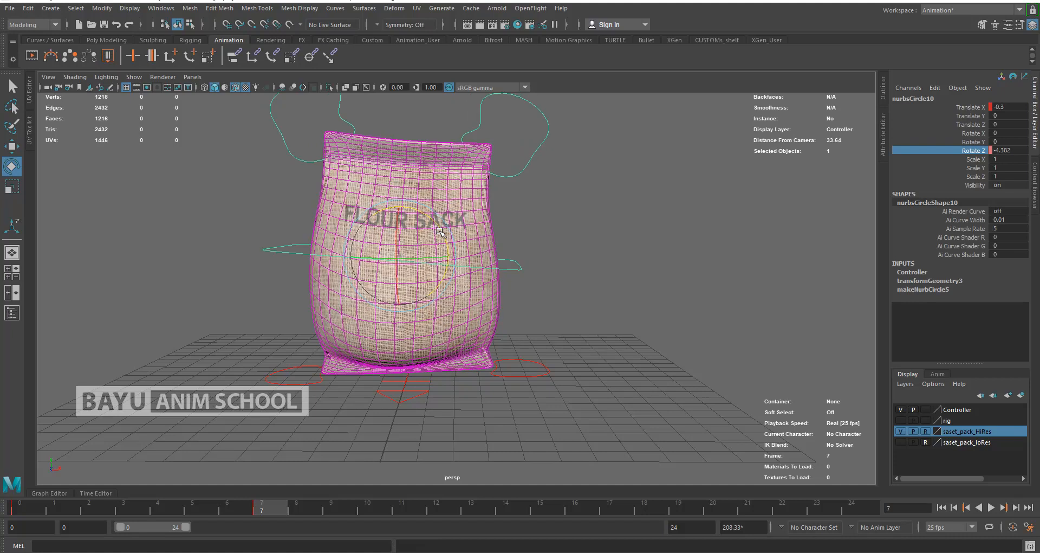
double_click(1008, 150)
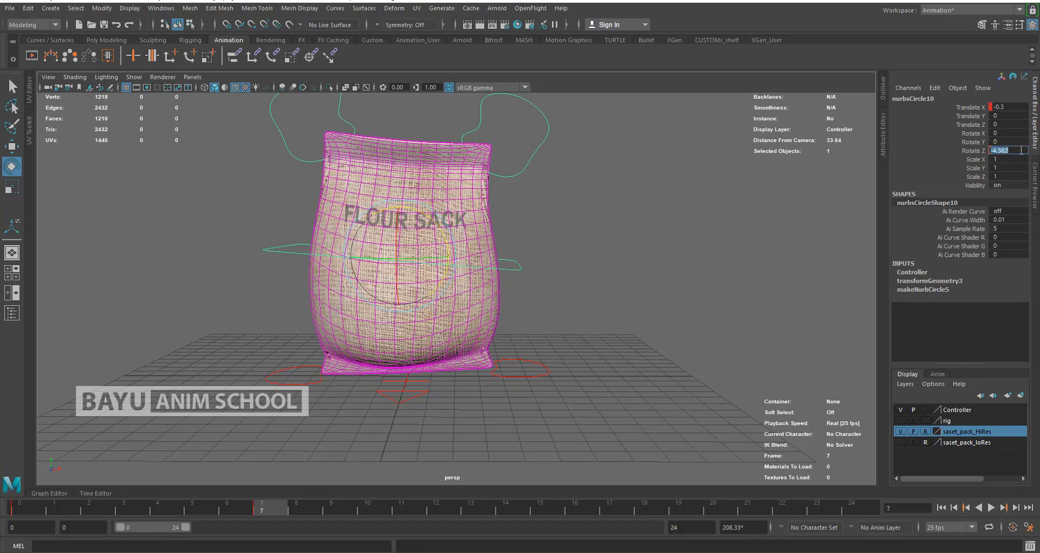
text(-)
key(Return)
click(972, 152)
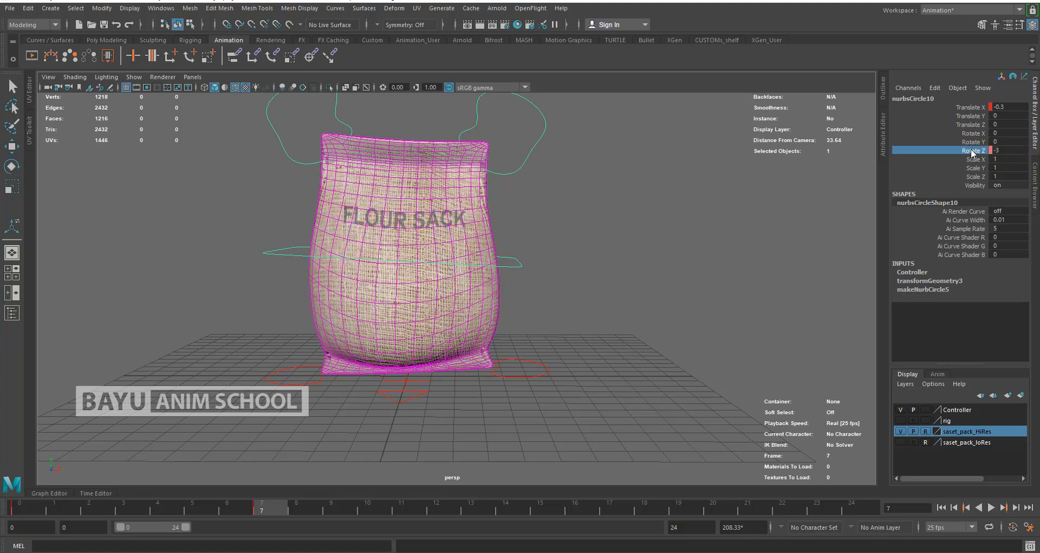
right_click(972, 151)
click(962, 175)
drag(111, 508, 264, 550)
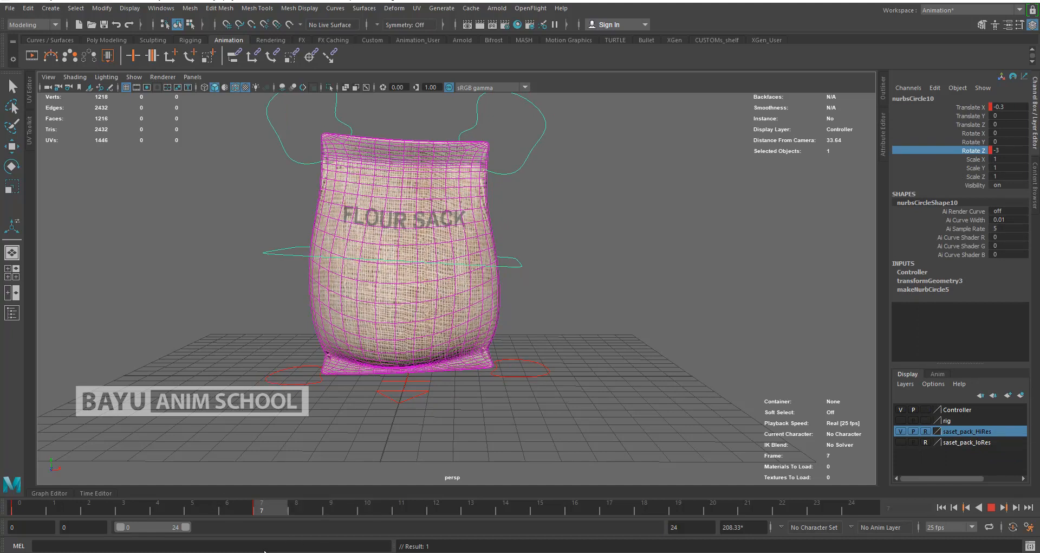
- Check foot controller nurbsCircle7's keyed poses at frames 12 and 19, and reselect body controller nurbsCircle10 at frame 19
click(296, 380)
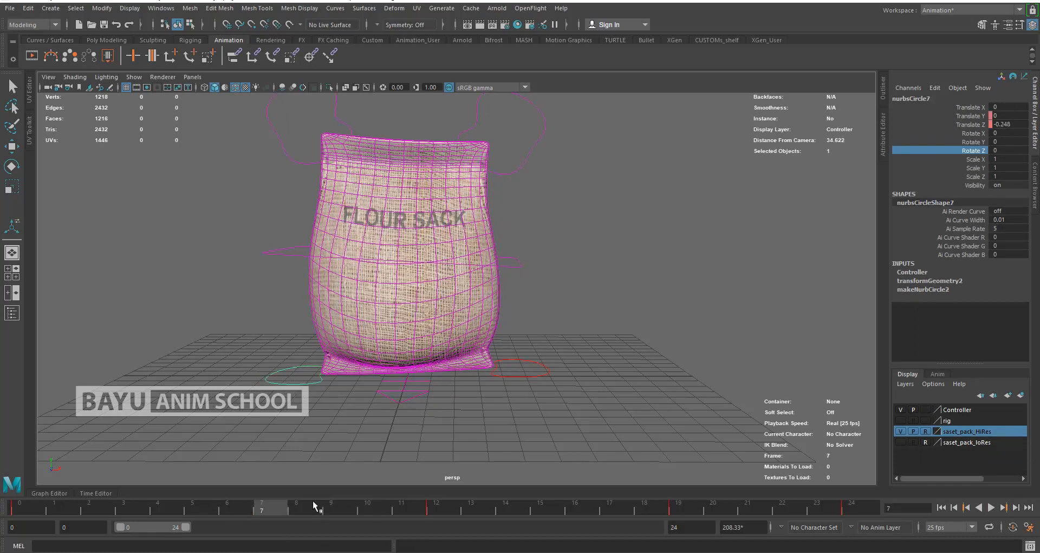
click(435, 507)
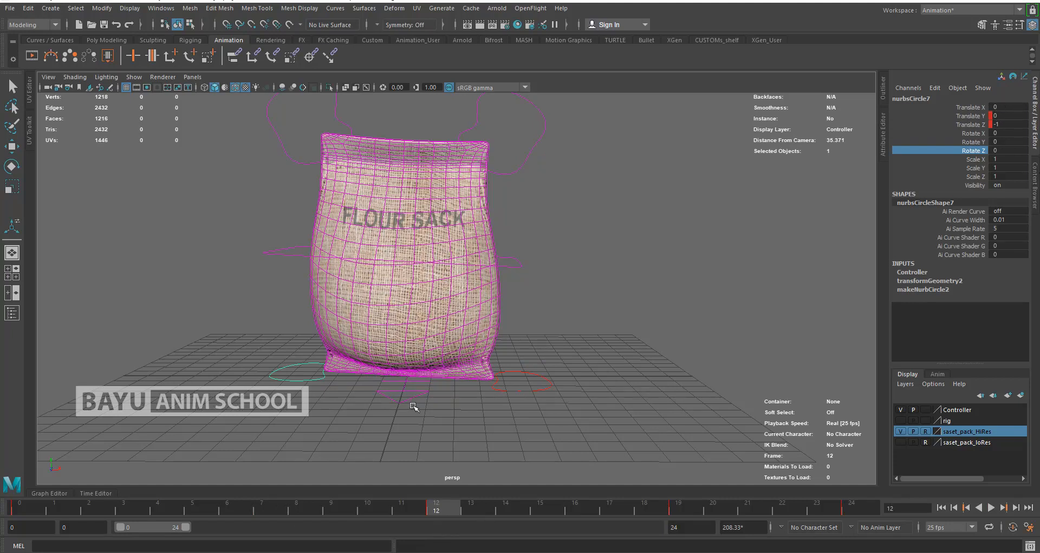
click(292, 254)
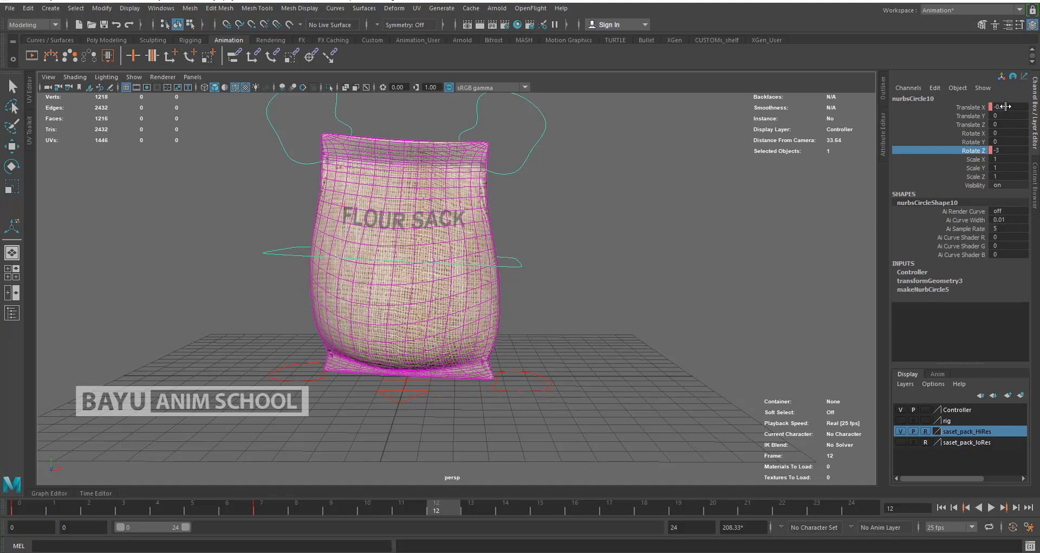
click(672, 510)
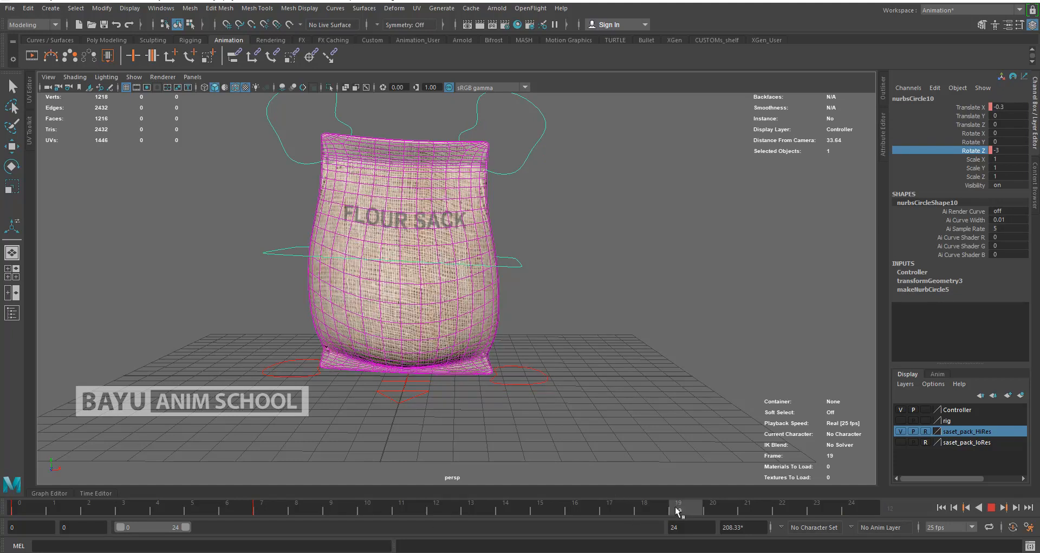
click(293, 363)
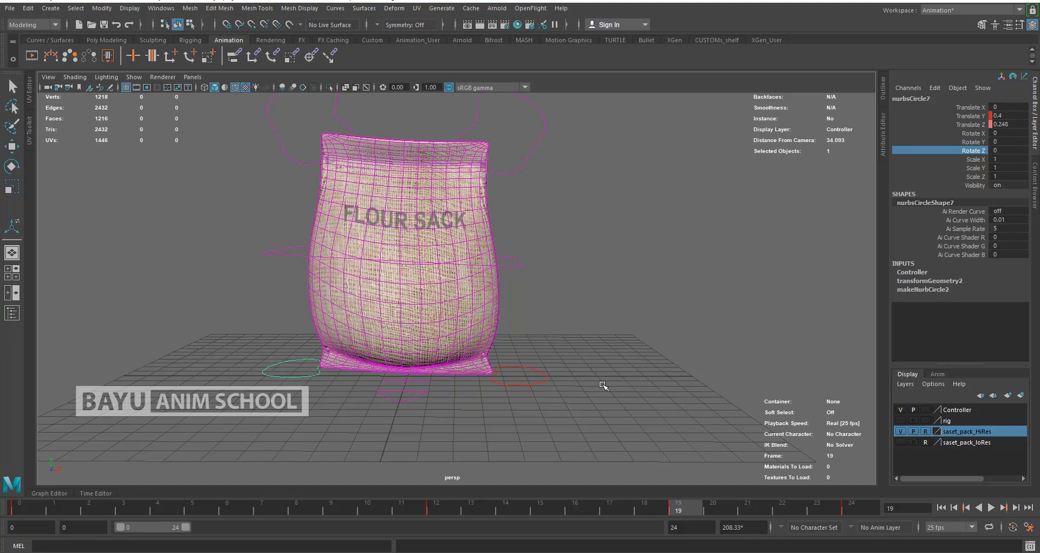
click(508, 256)
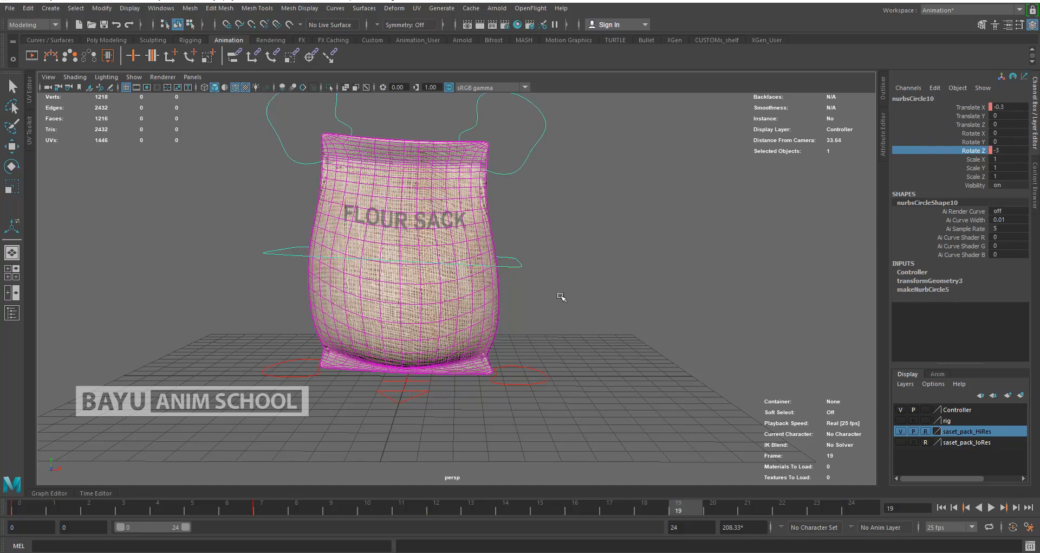
- Shift the body controller to the opposite side at frame 19 by setting Translate X to 0.3, and key that channel
click(1011, 107)
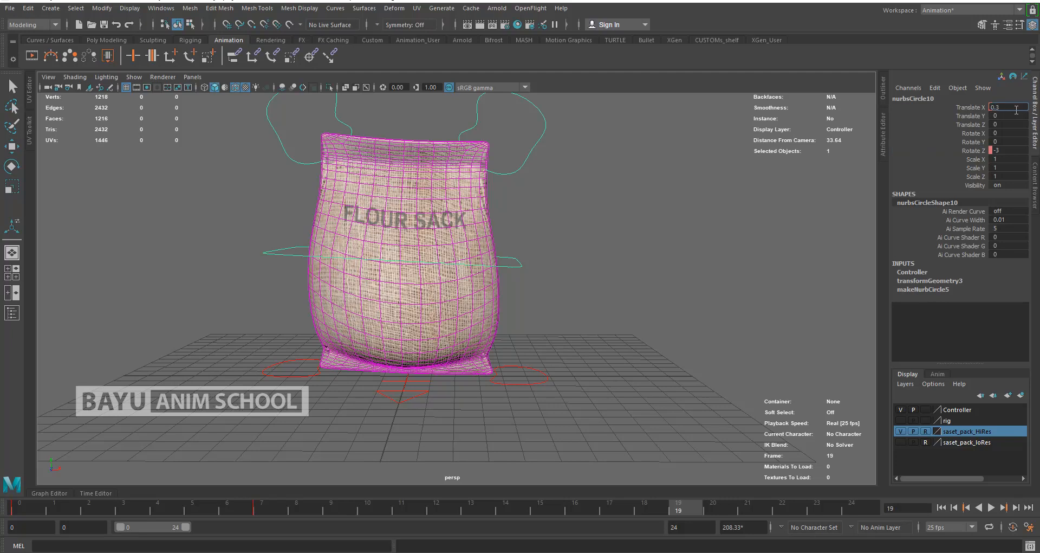
text(0.3)
key(Return)
click(965, 108)
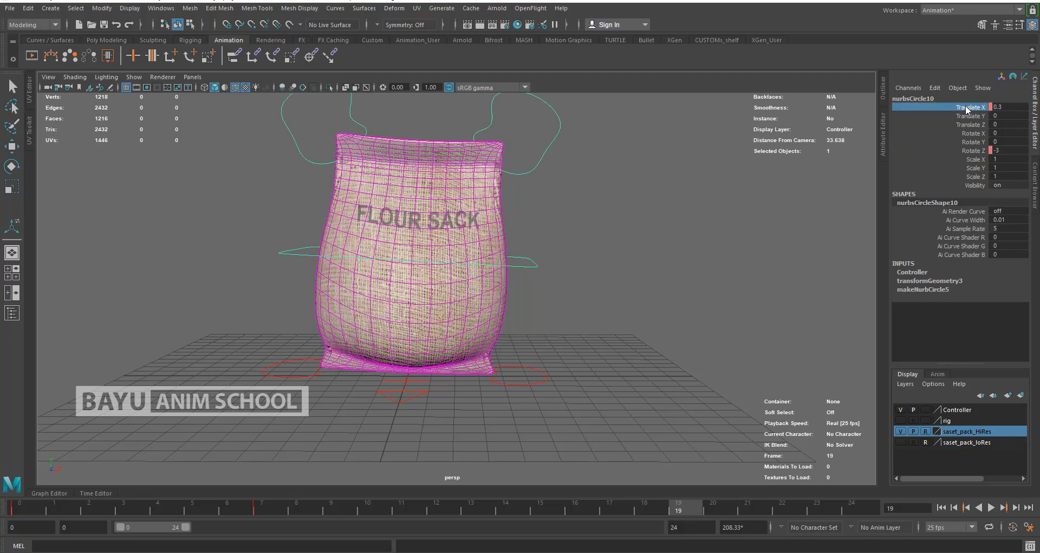
right_click(965, 110)
click(967, 130)
- Tilt the body controller the opposite way at frame 19 by setting Rotate Z to 3, and key that channel
double_click(1011, 150)
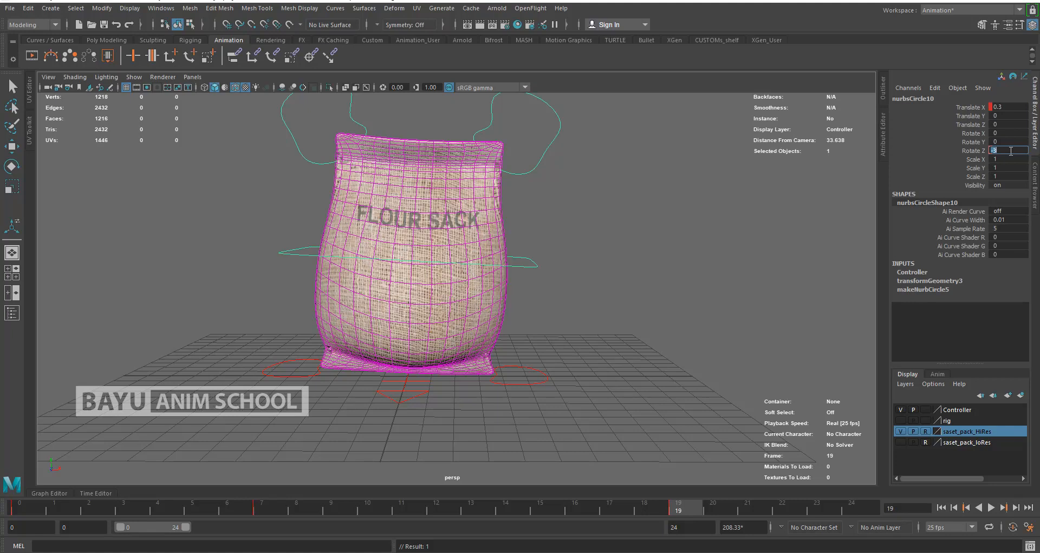
text(3)
key(Return)
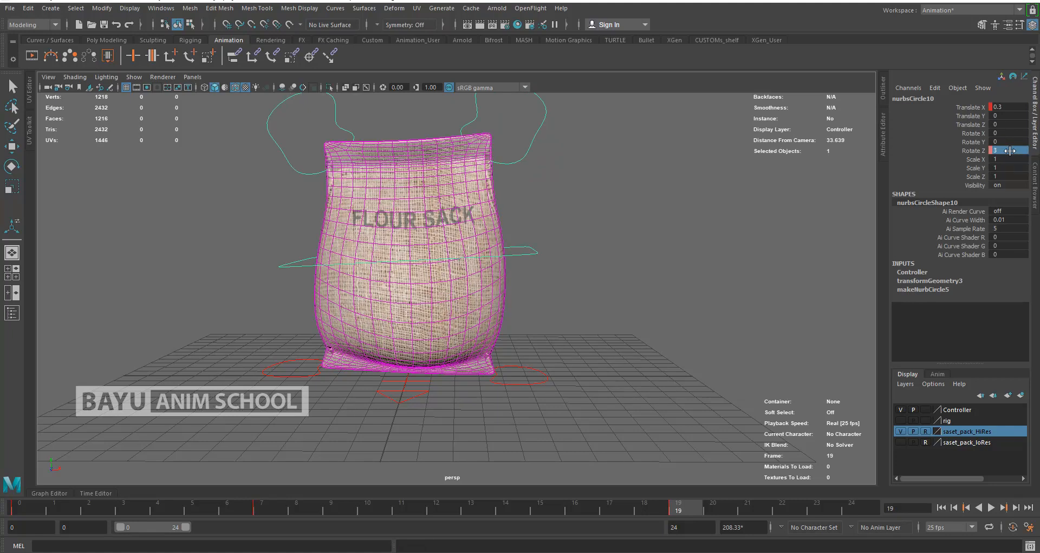
click(960, 156)
right_click(962, 154)
click(958, 176)
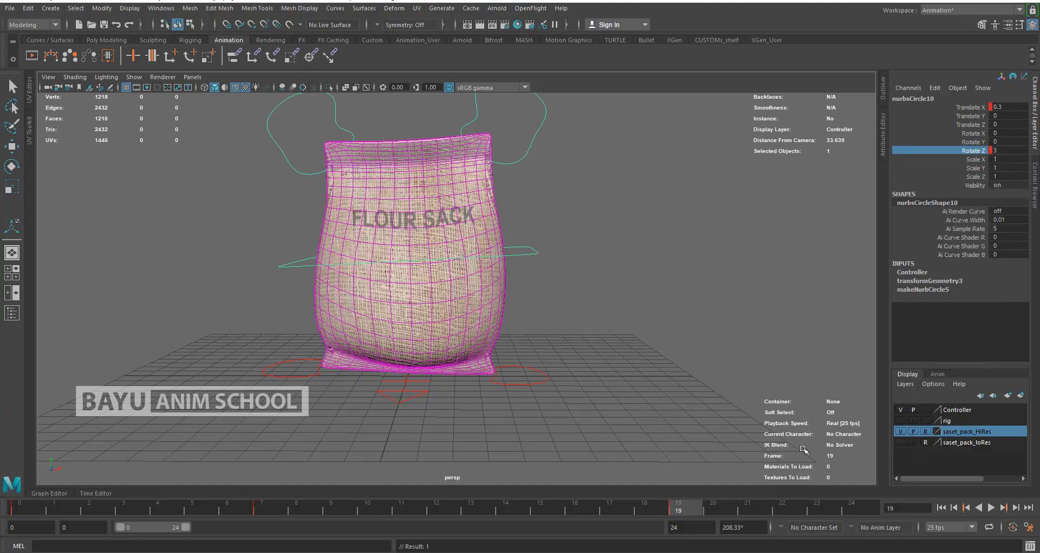
- Reset the body controller's Translate X and Rotate Z to 0 at frame 24, and key both channels
drag(692, 512, 859, 507)
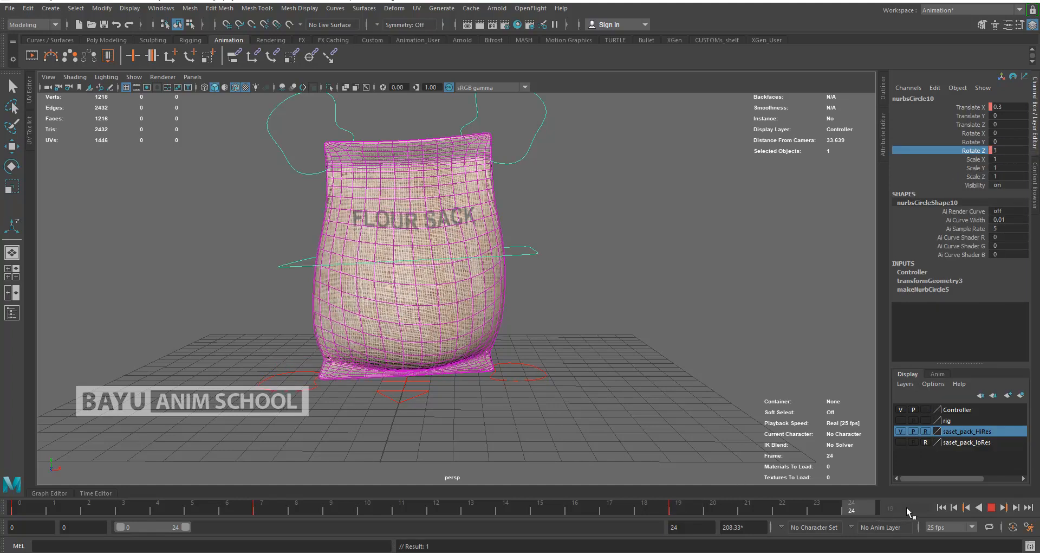
click(1010, 107)
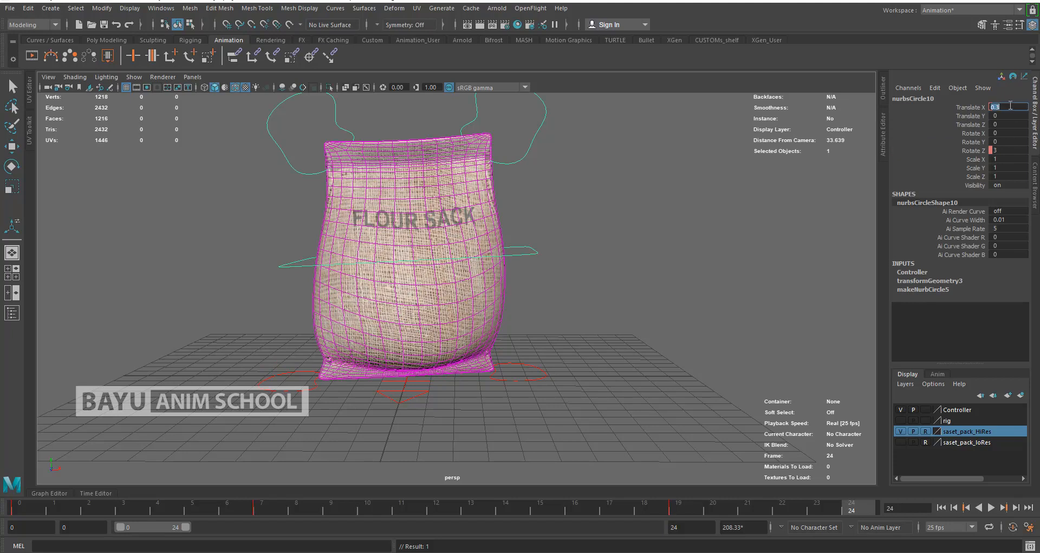
text(0)
key(Return)
click(1002, 150)
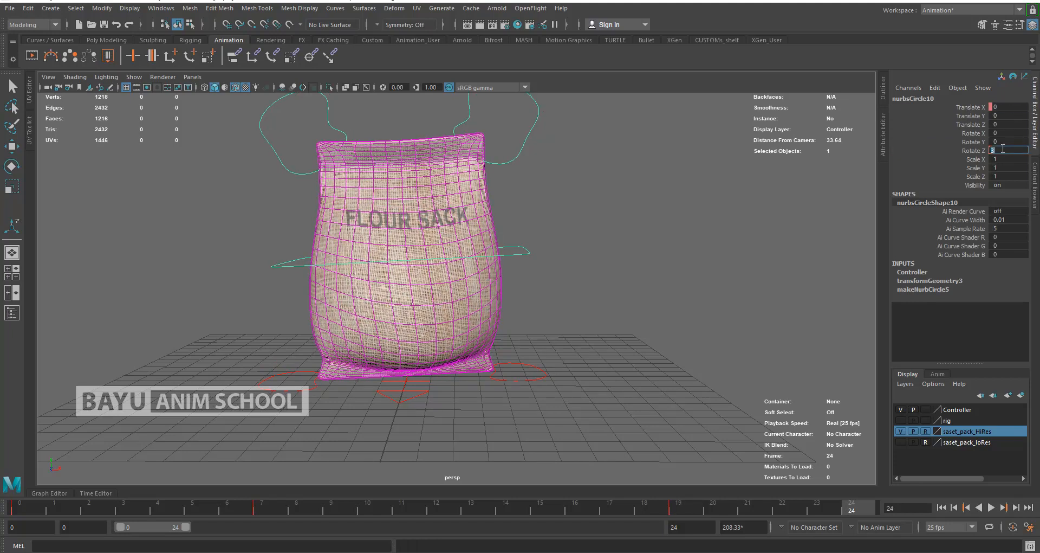
text(0)
key(Return)
click(978, 152)
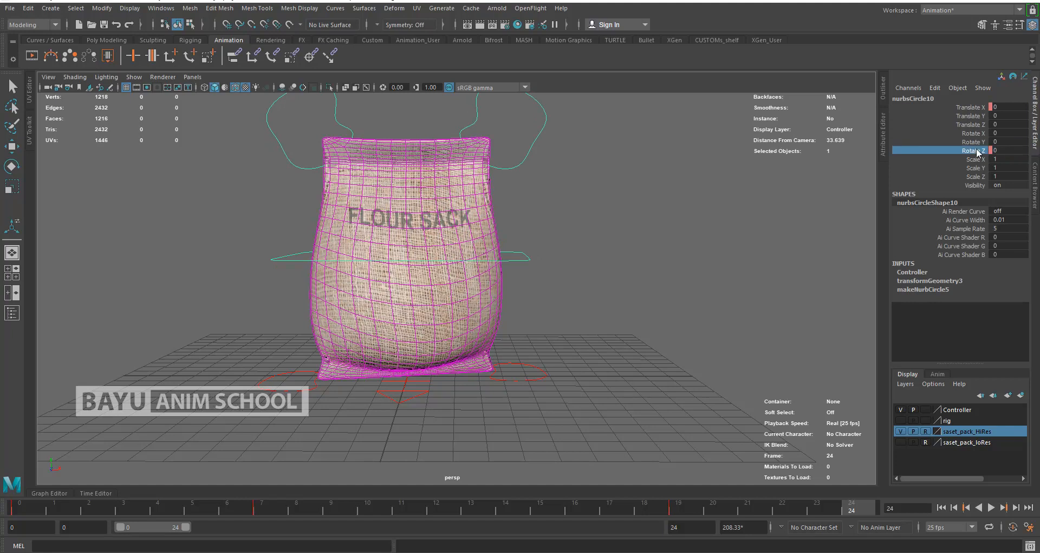
ctrl+click(963, 107)
right_click(963, 108)
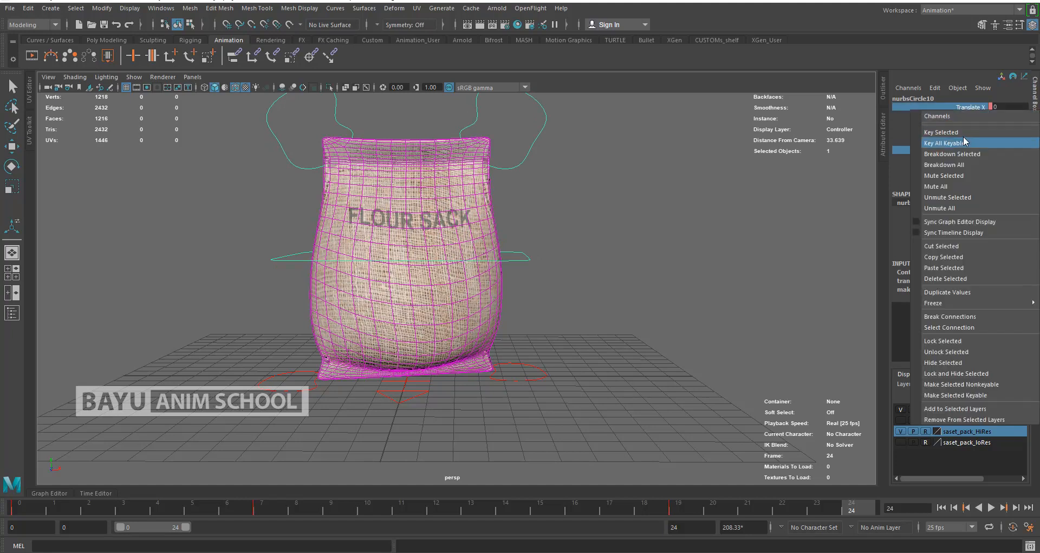
click(963, 134)
- Compare the body pose at frames 0 and 24, and play back the loop from the front and a three-quarter view
click(30, 507)
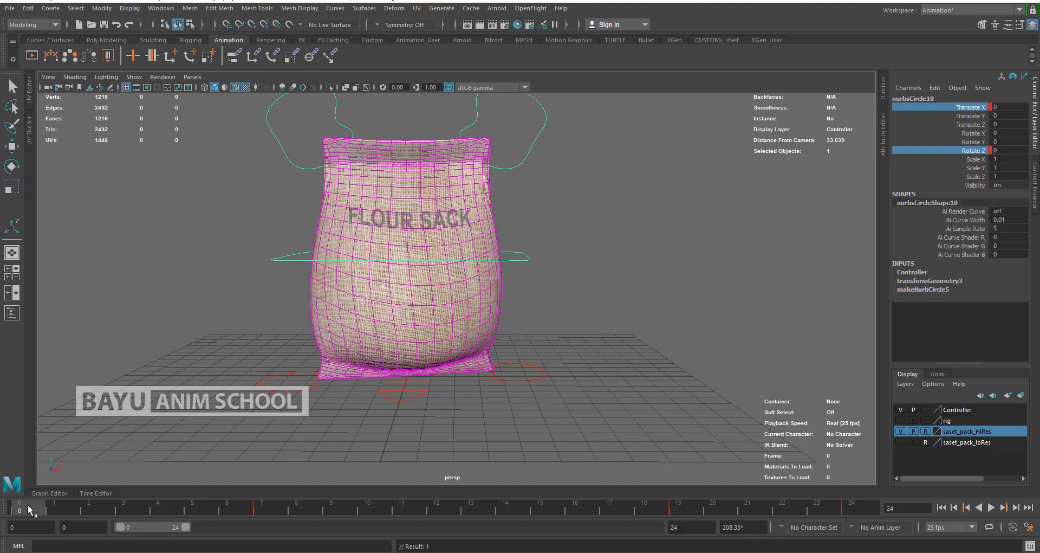
drag(872, 510, 875, 510)
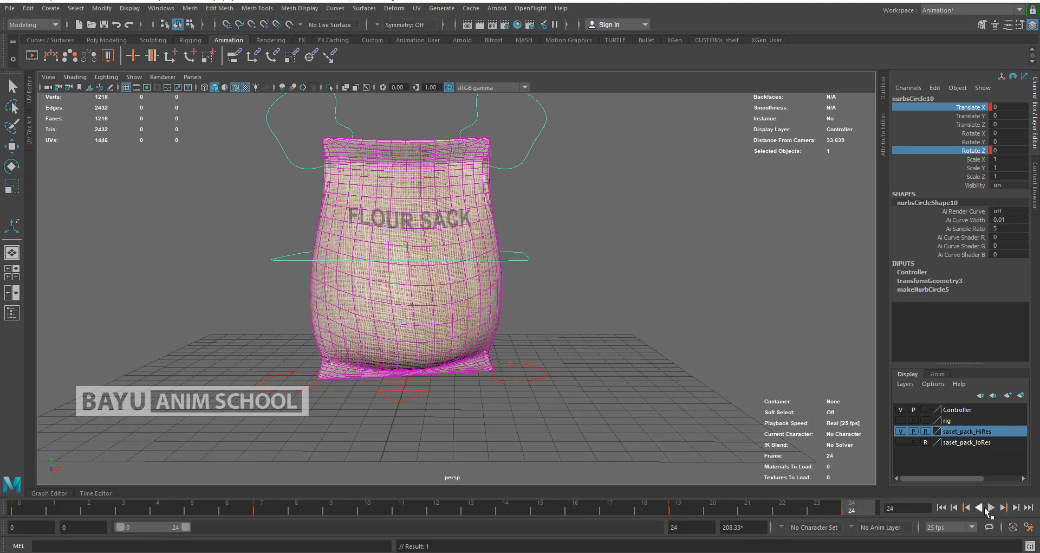
click(992, 507)
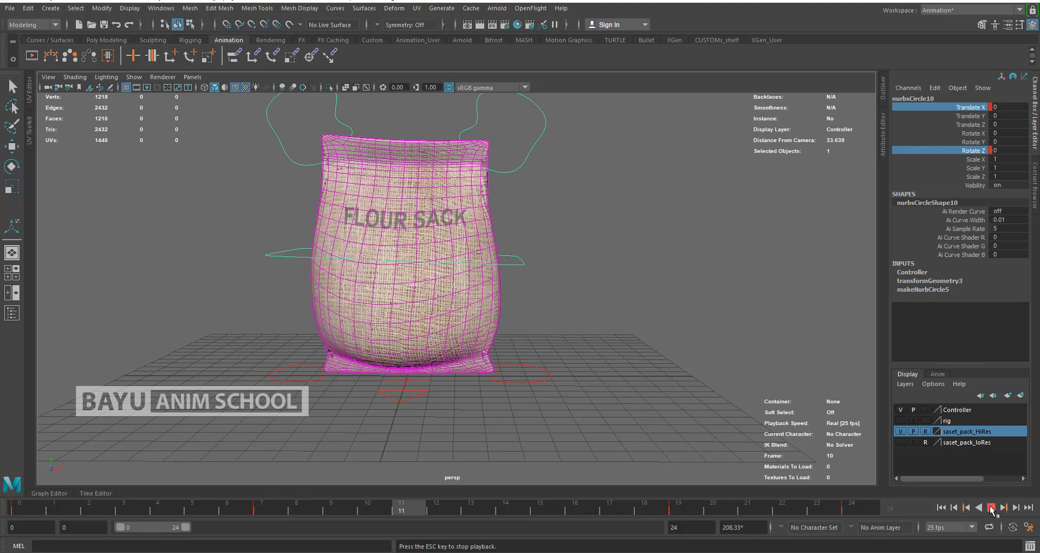
alt+drag(417, 420, 554, 416)
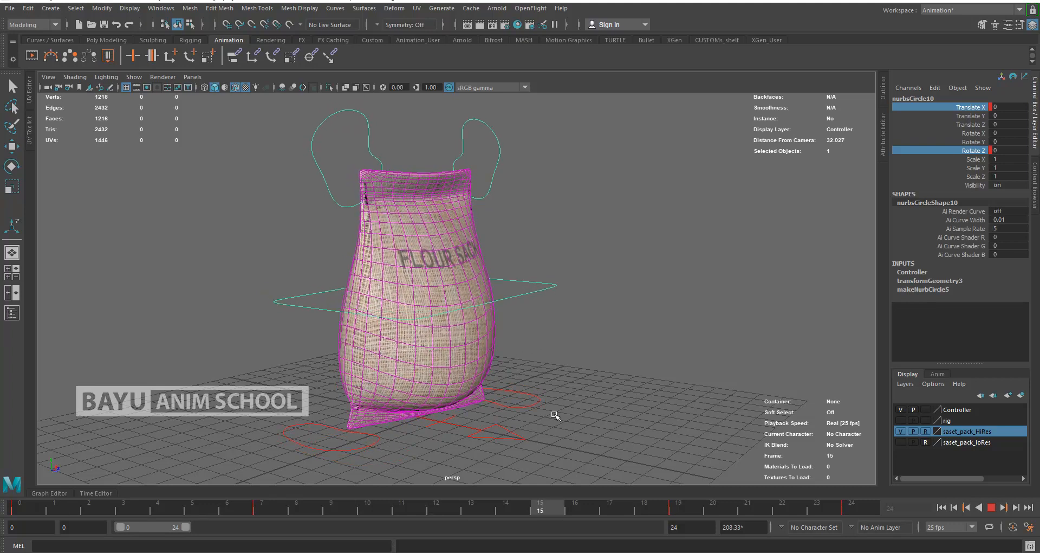
click(991, 509)
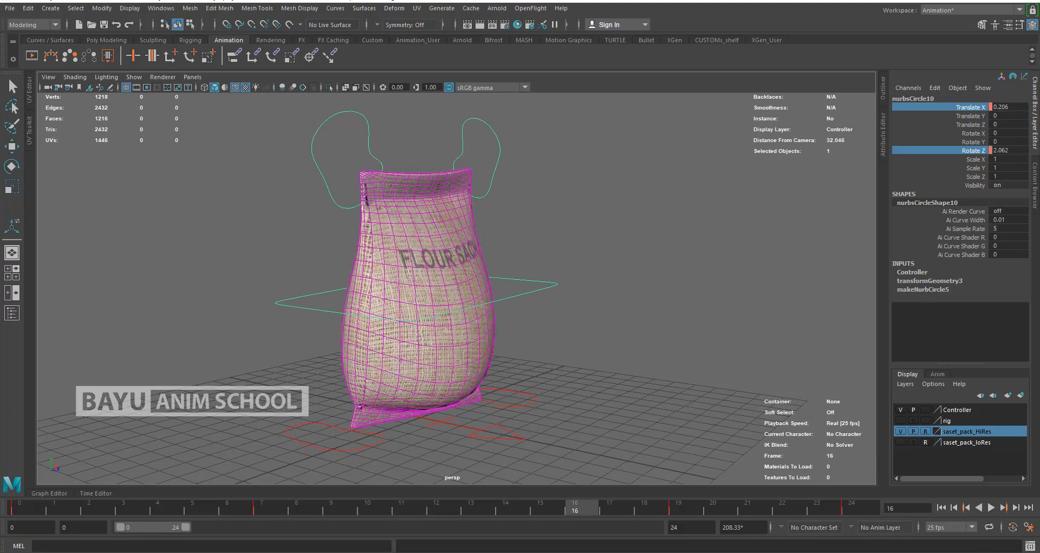
- Key the body controller's Rotate Y at 0 on frames 0 and 24
click(31, 512)
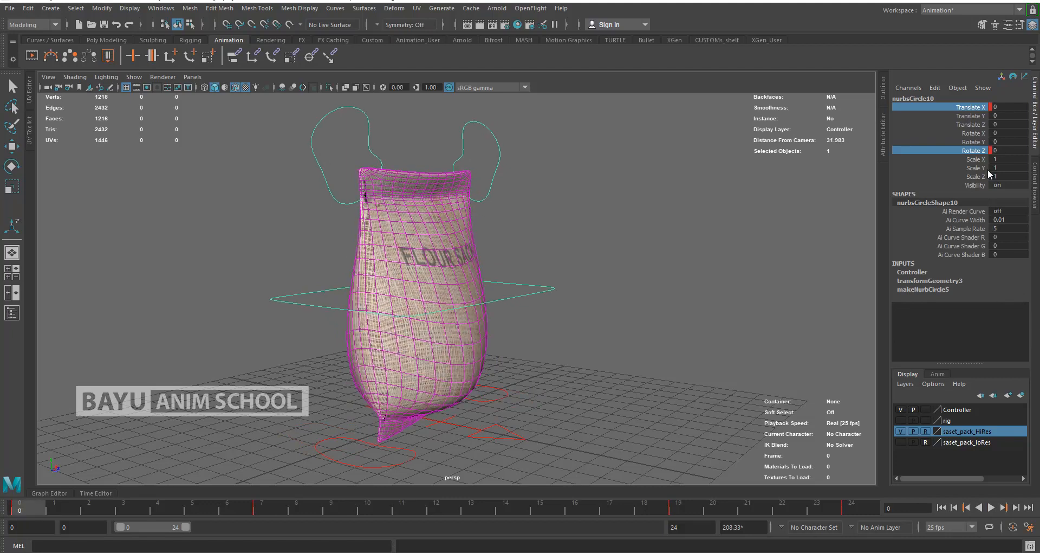
click(963, 142)
right_click(964, 141)
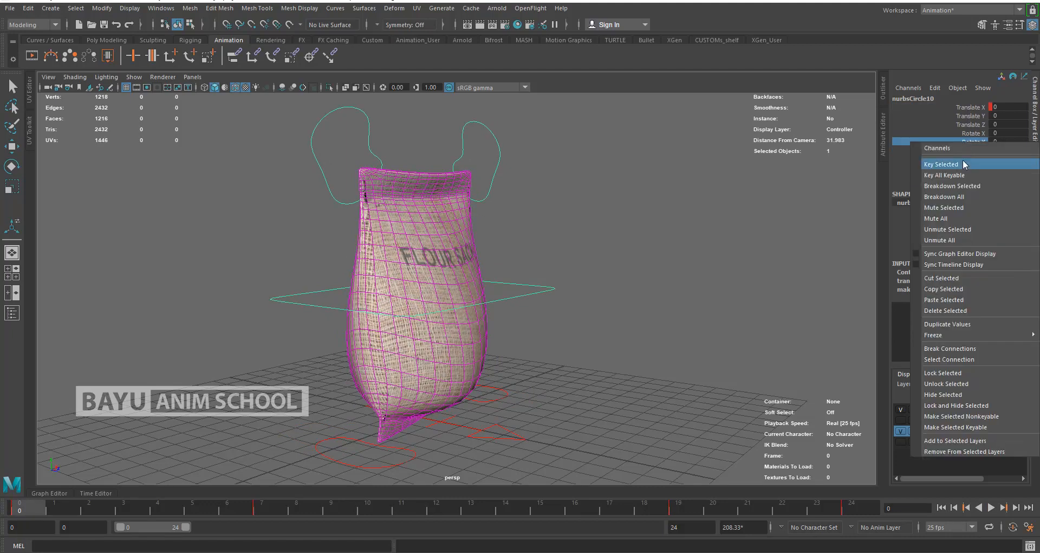
click(963, 159)
click(864, 508)
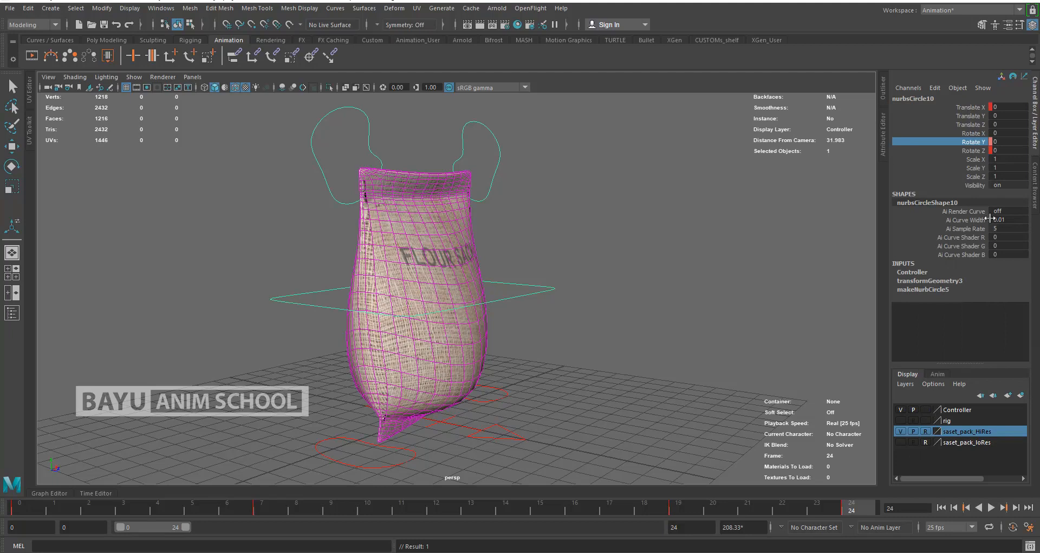
right_click(974, 146)
click(975, 163)
- Check the body pose at frame 7 and play back the walk loop from the front
click(255, 514)
alt+drag(596, 435, 543, 419)
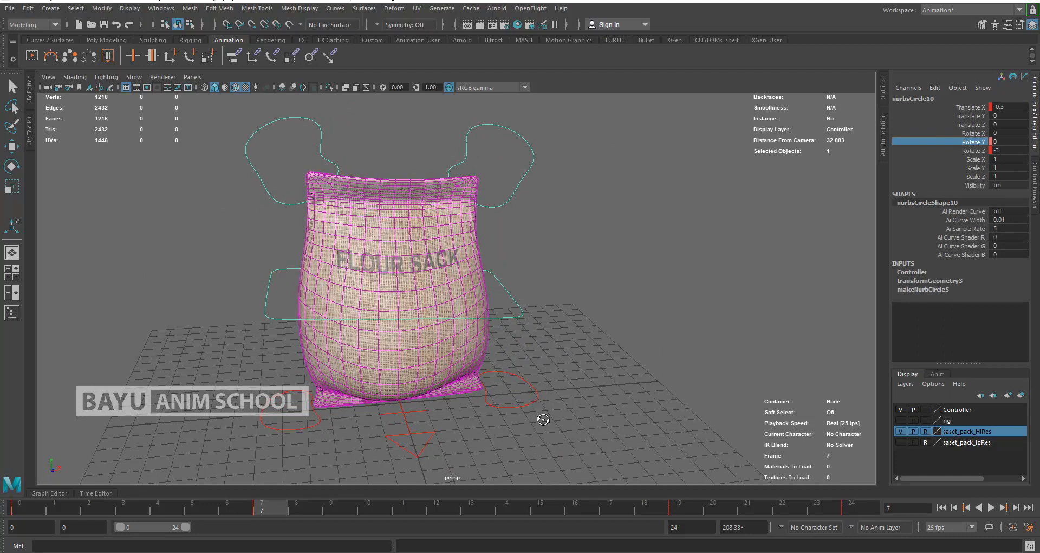
key(alt+v)
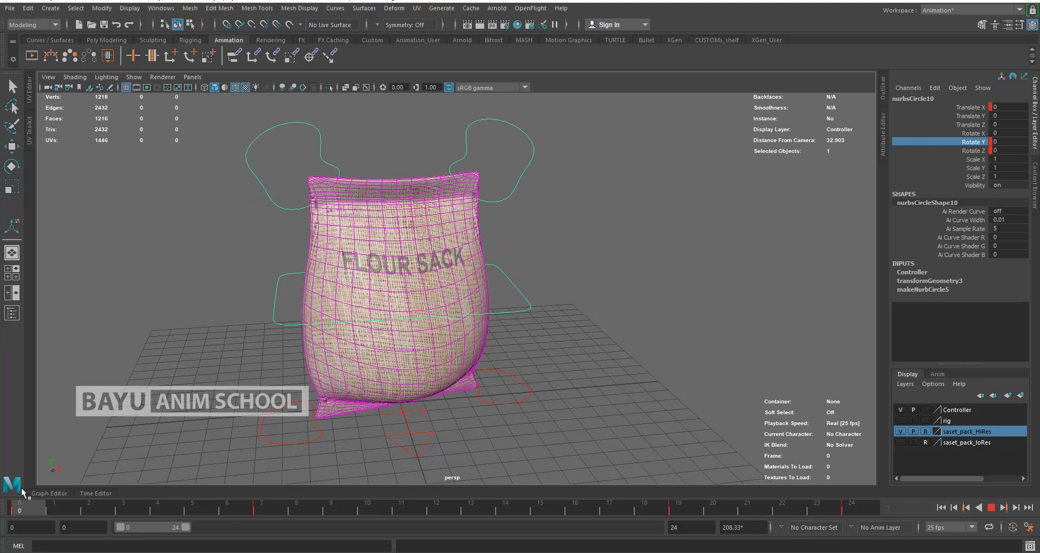
key(Escape)
- Twist the body controller at frame 0 by setting Rotate Y to -10, and key that channel
alt+drag(400, 432, 415, 443)
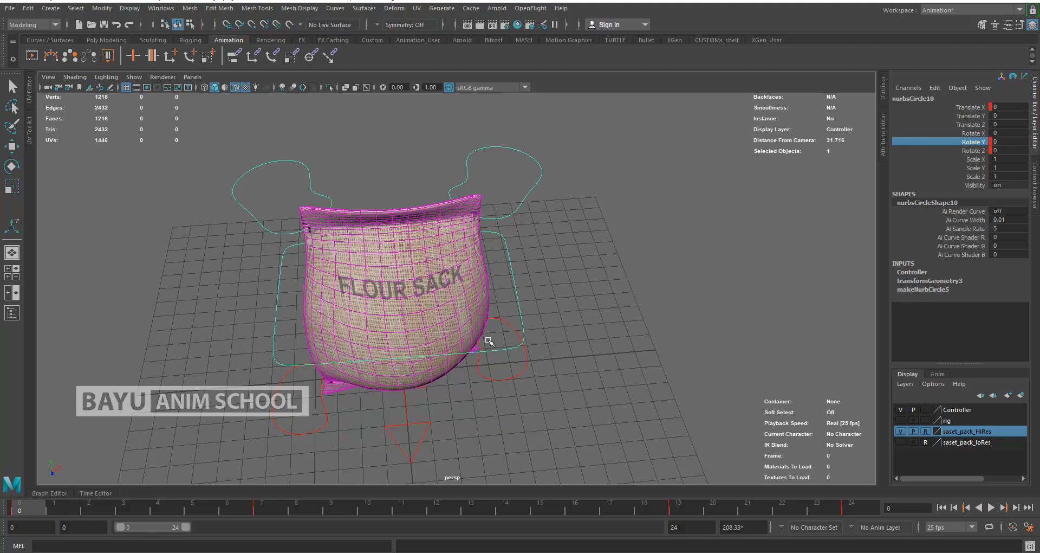
key(e)
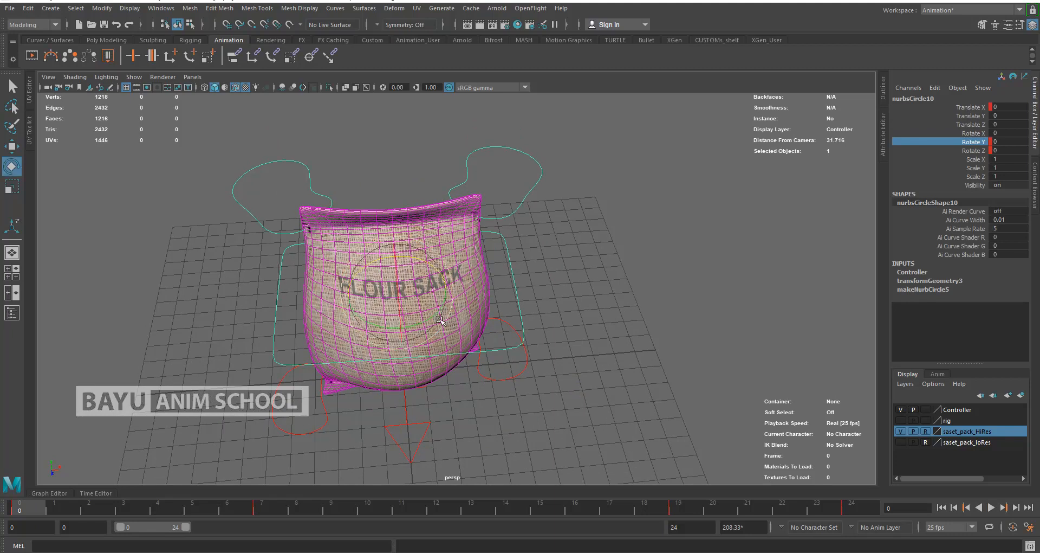
drag(433, 319, 416, 320)
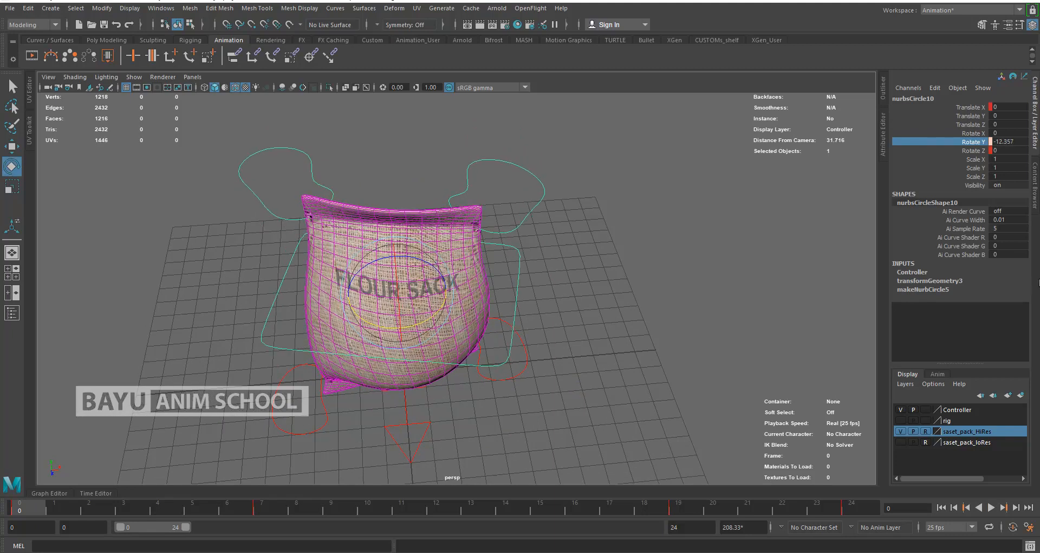
double_click(1027, 142)
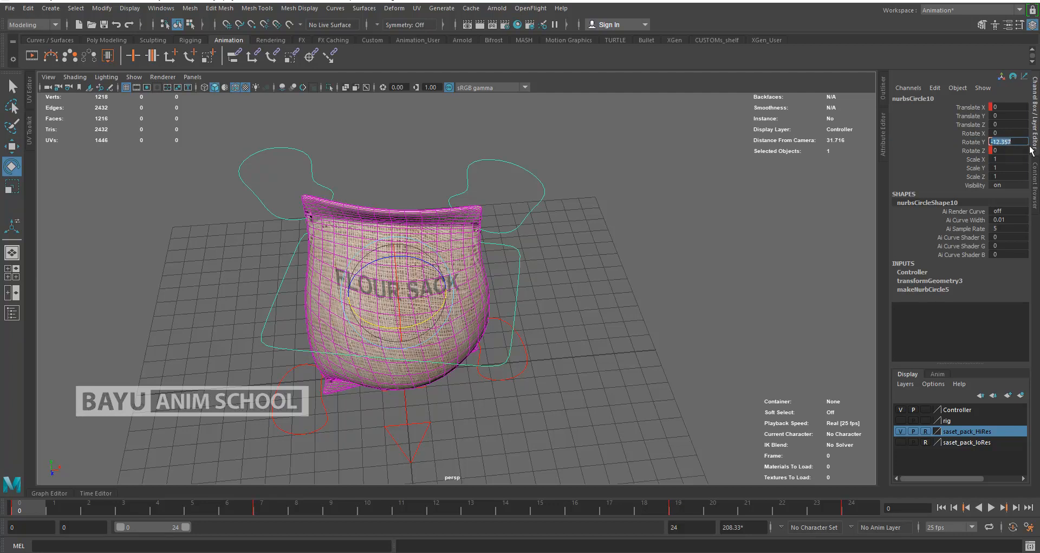
text(-10)
key(Return)
click(971, 142)
right_click(970, 142)
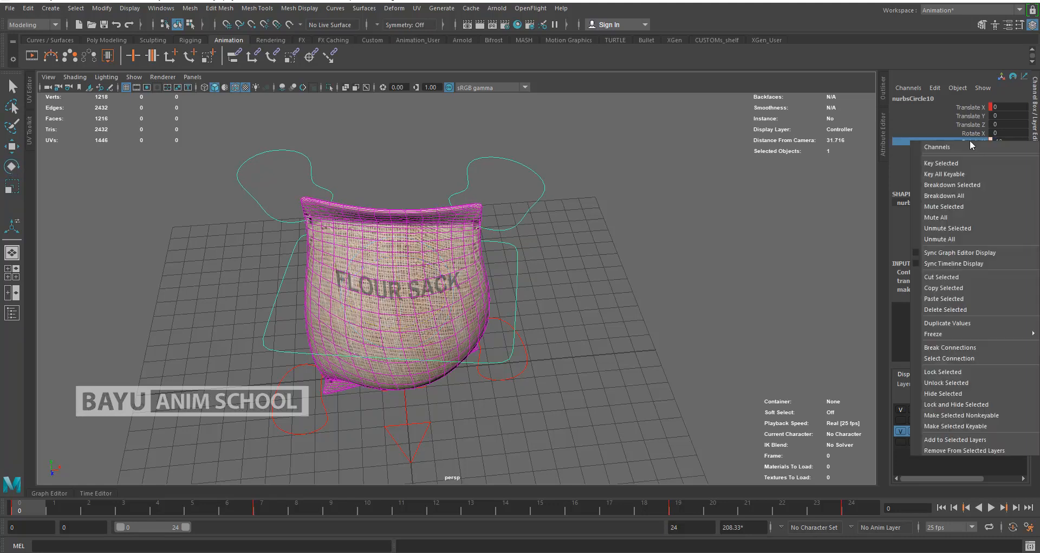
click(964, 164)
- Set the body controller's Rotate Y to -10 at frame 24
click(856, 506)
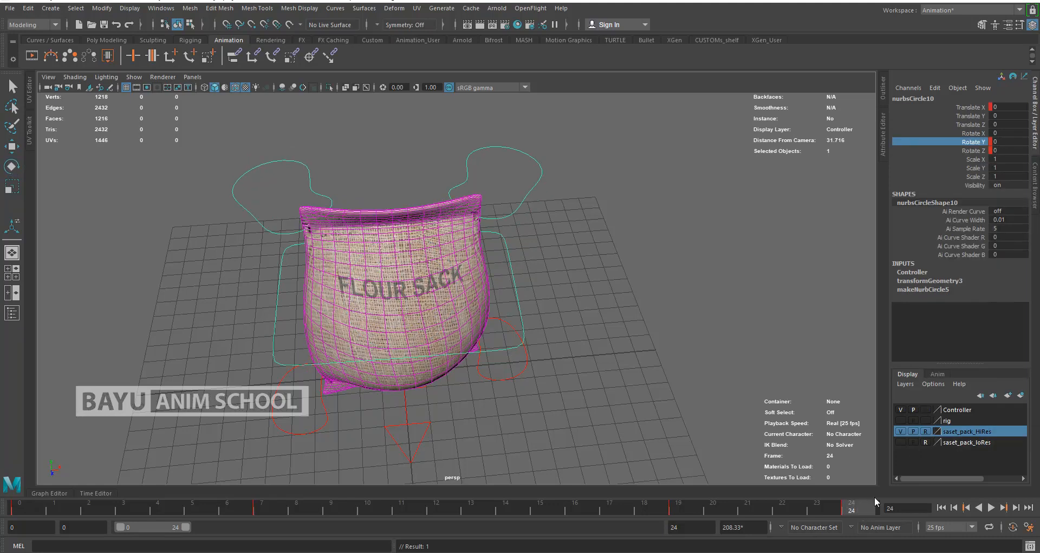
click(1006, 143)
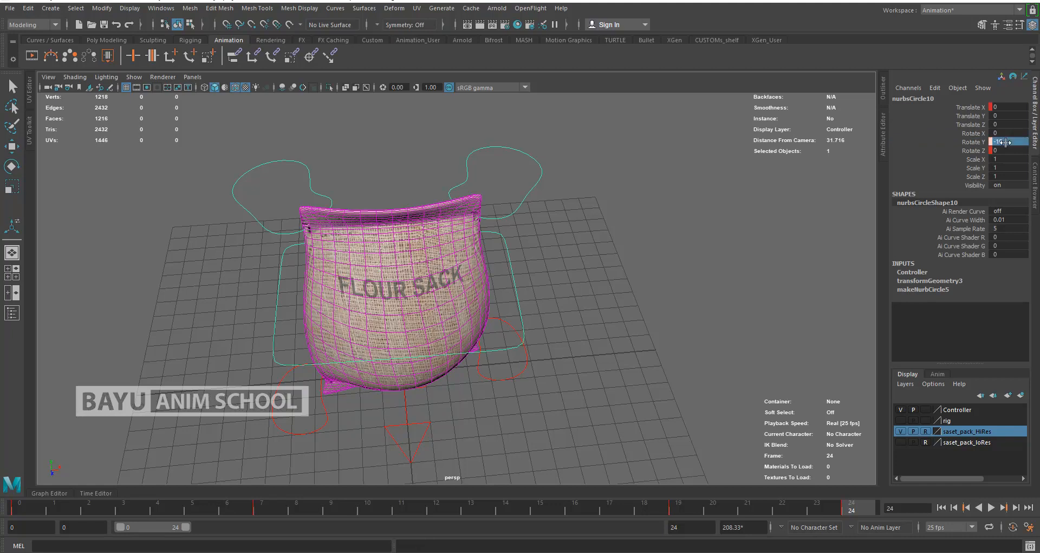
text(-10)
key(Return)
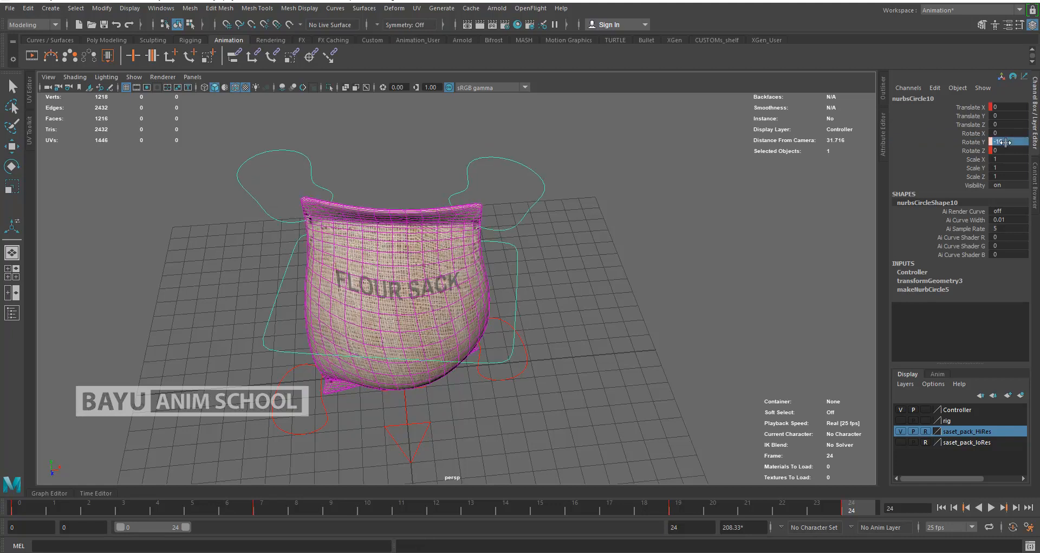
- Twist the body controller the opposite way at frame 12 by setting Rotate Y to 10, and key that channel
click(431, 507)
click(1016, 142)
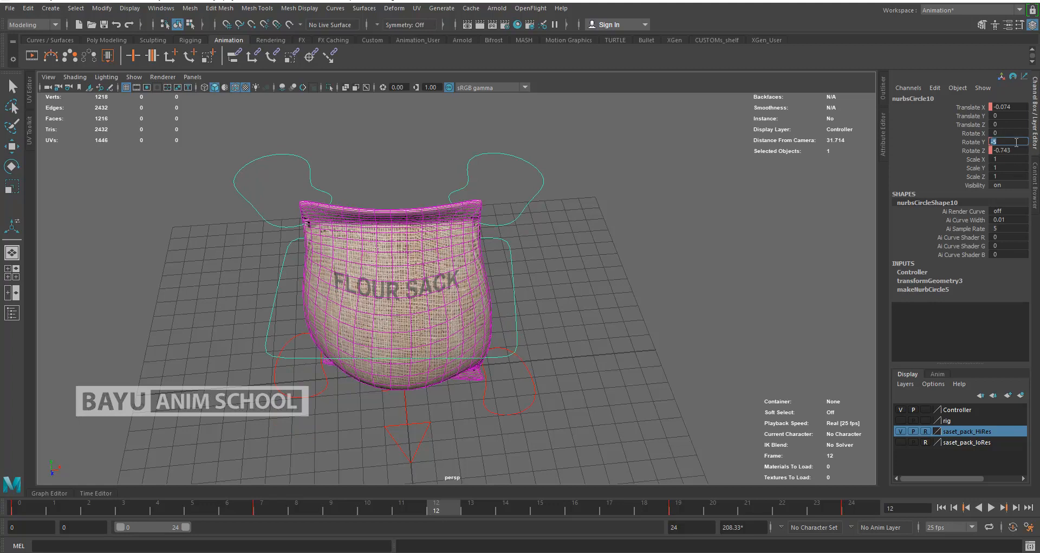
text(10)
key(Tab)
click(974, 142)
right_click(973, 139)
click(963, 157)
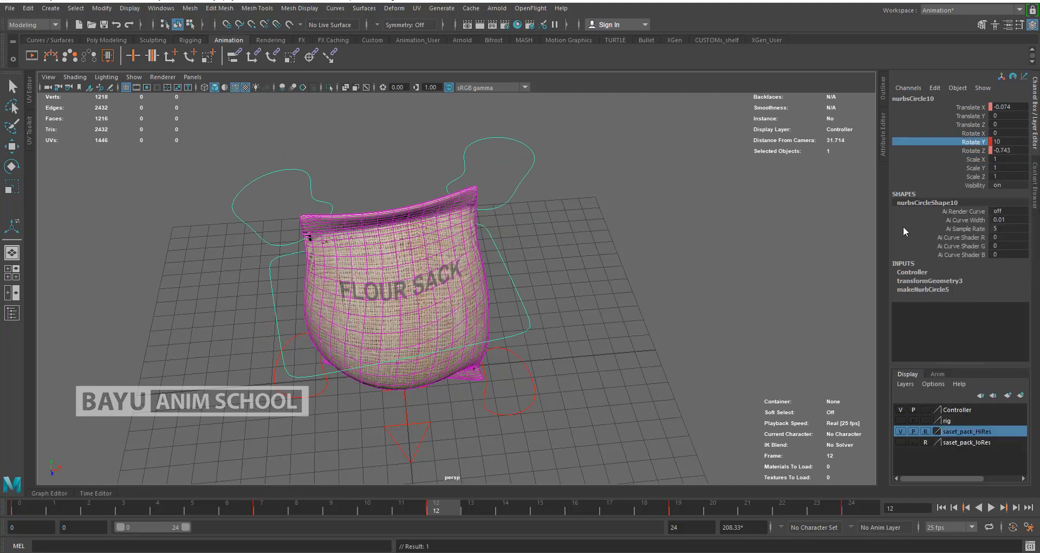
- Play back the loop from frame 0 and review the body twist from the front and the side
alt+drag(529, 417, 523, 405)
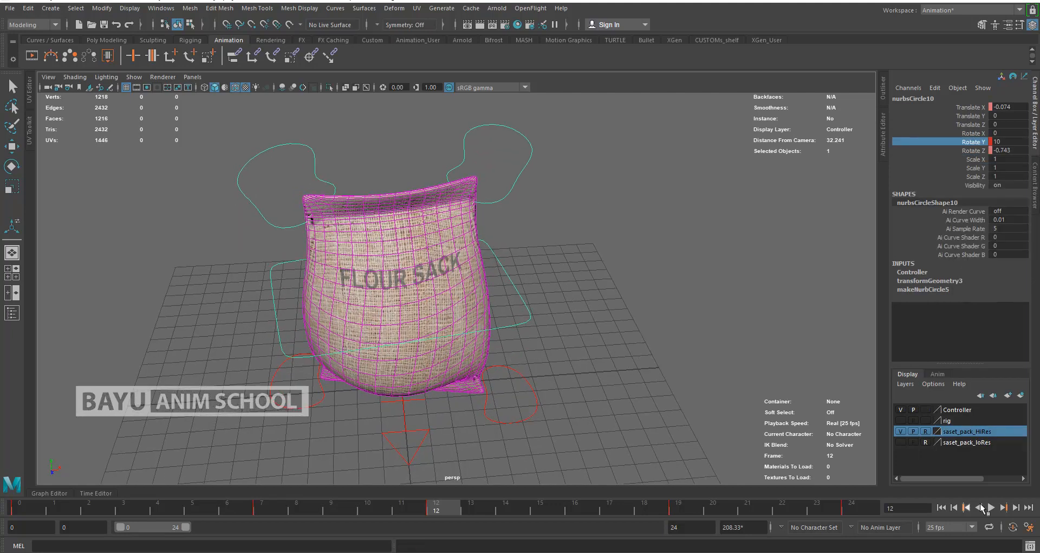
click(942, 507)
click(991, 507)
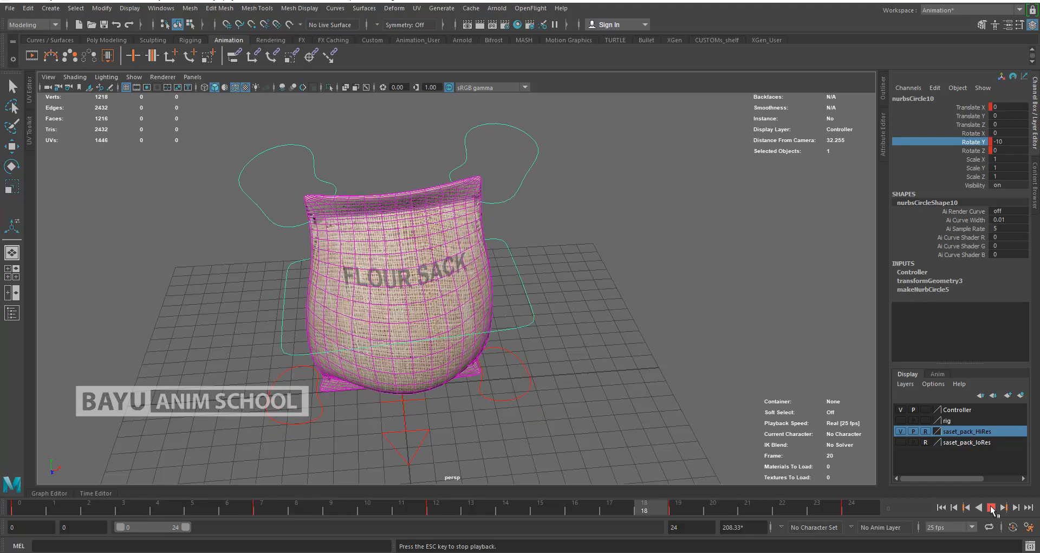
alt+drag(652, 437, 588, 408)
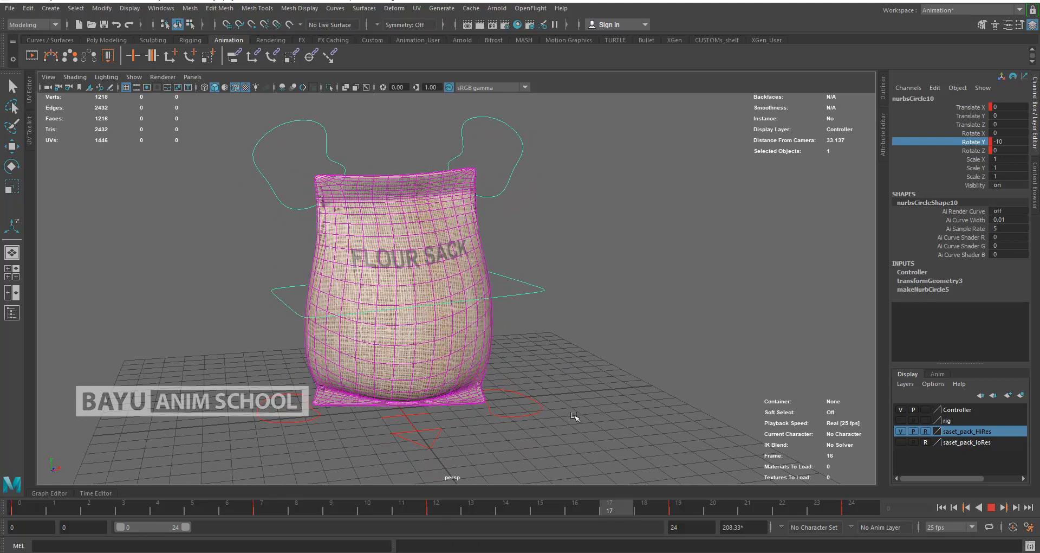
alt+drag(529, 420, 654, 415)
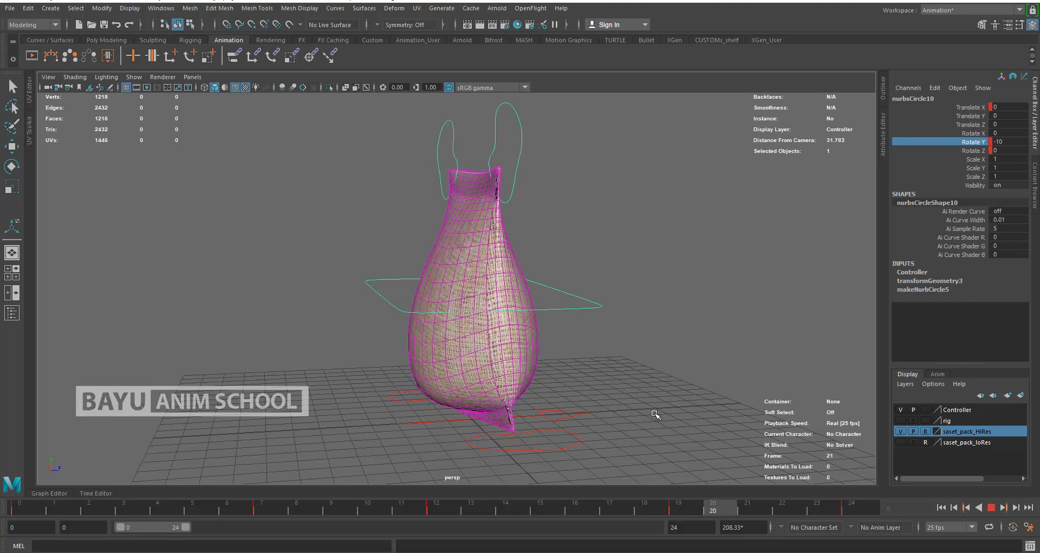
- Test the loop with the playback range ending at frame 23, and restore the end to frame 24
double_click(690, 530)
text(23)
key(Return)
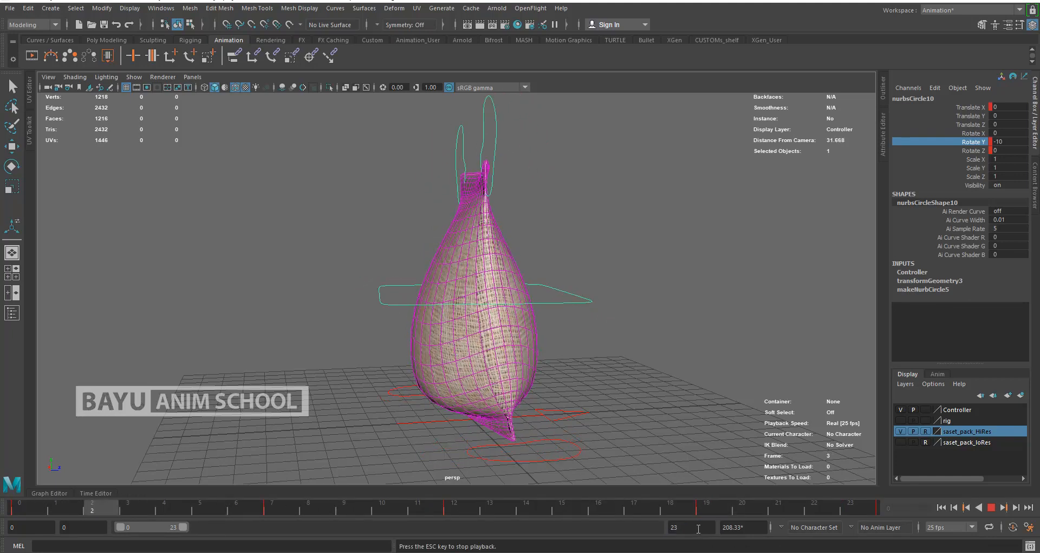
double_click(698, 529)
text(24)
key(Return)
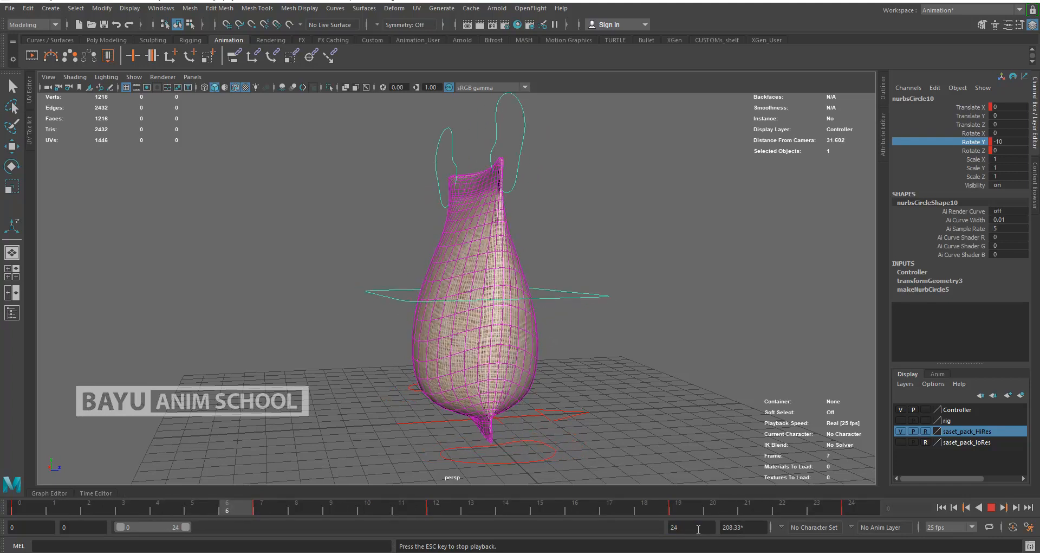
click(991, 507)
- Select both foot controllers and the body controller at frame 0, and open their animation curves in the Graph Editor
click(941, 506)
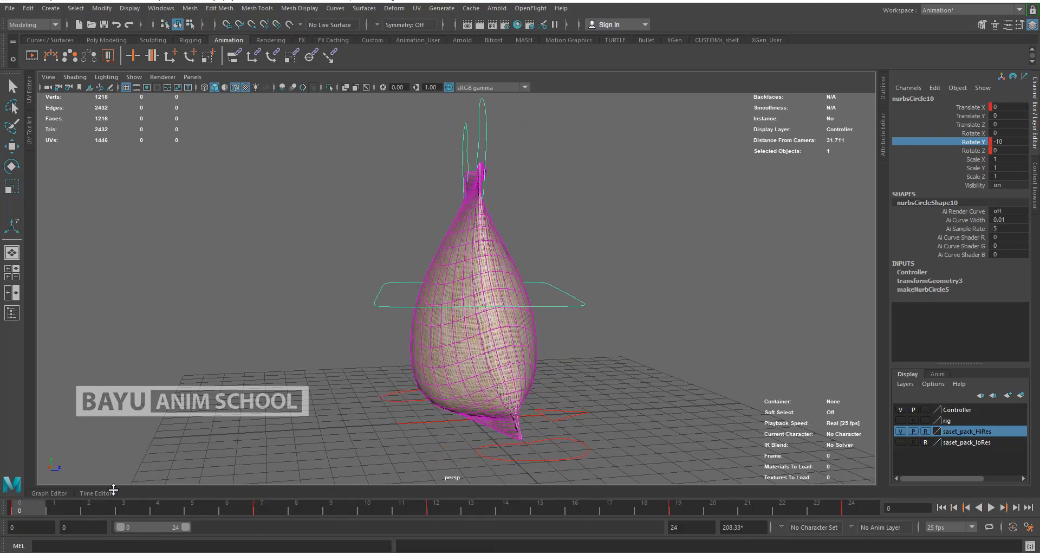
alt+drag(548, 381, 509, 409)
click(511, 403)
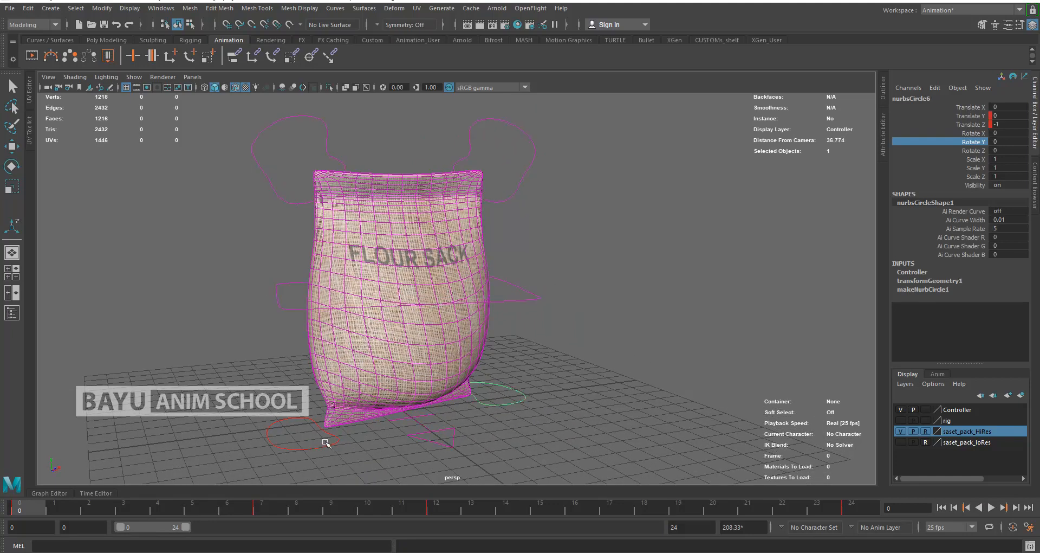
shift+click(307, 442)
shift+click(293, 302)
click(58, 490)
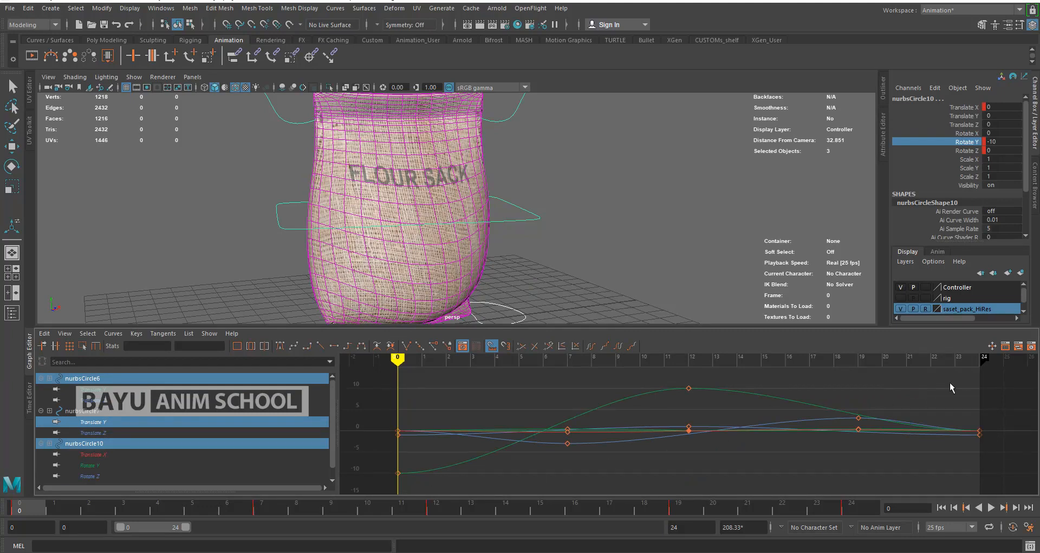
- Select all keys on the displayed curves and set their post infinity to Cycle
drag(998, 375, 382, 506)
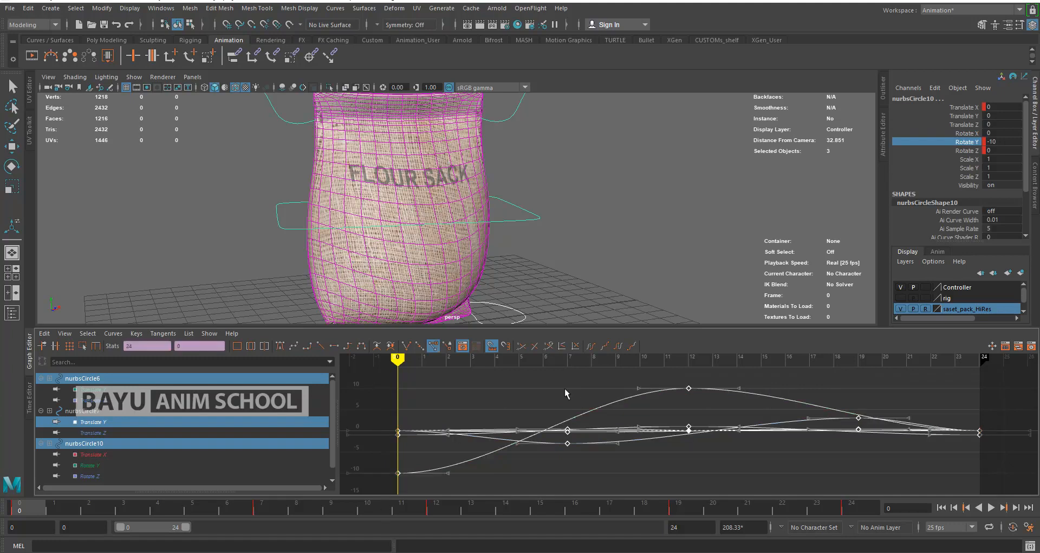
click(155, 333)
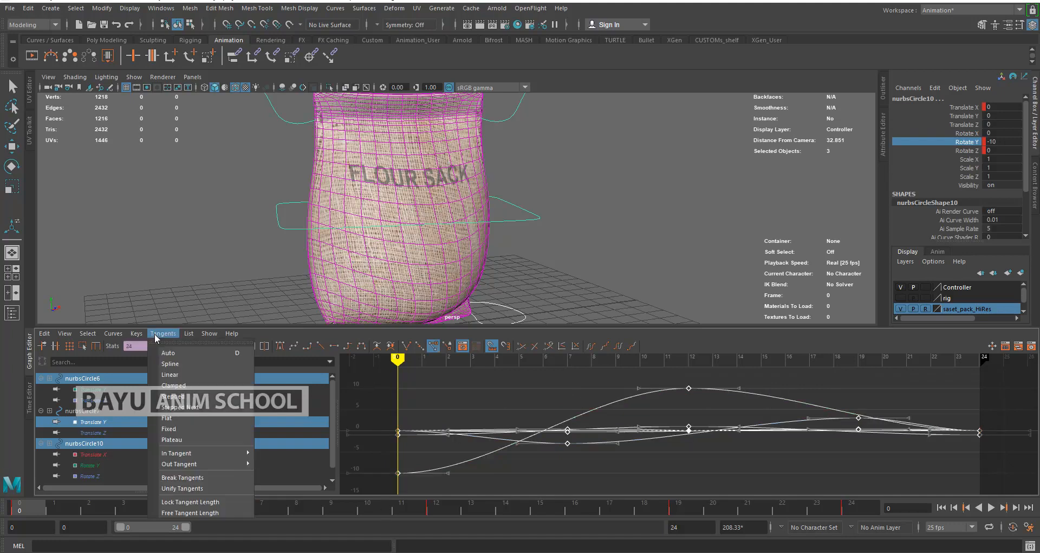
mouse_move(136, 334)
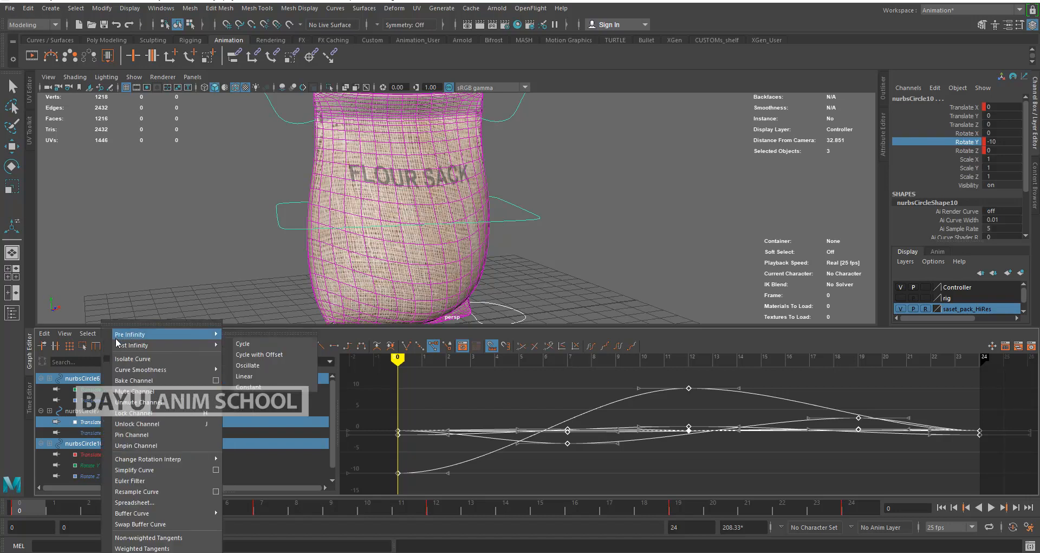
click(248, 357)
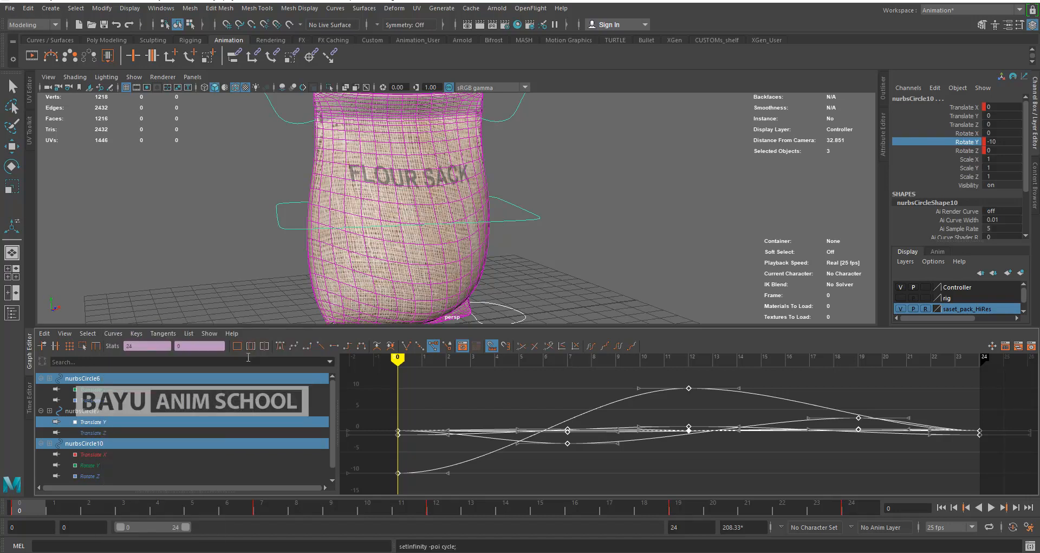
- Extend the playback range to end at frame 150, and close the Graph Editor
double_click(690, 527)
text(150)
key(Return)
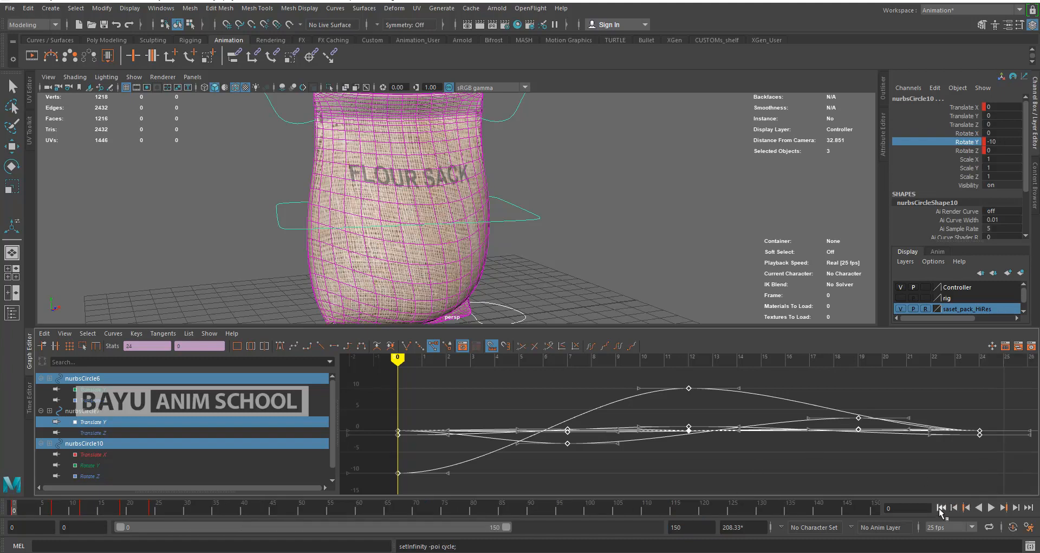
click(30, 361)
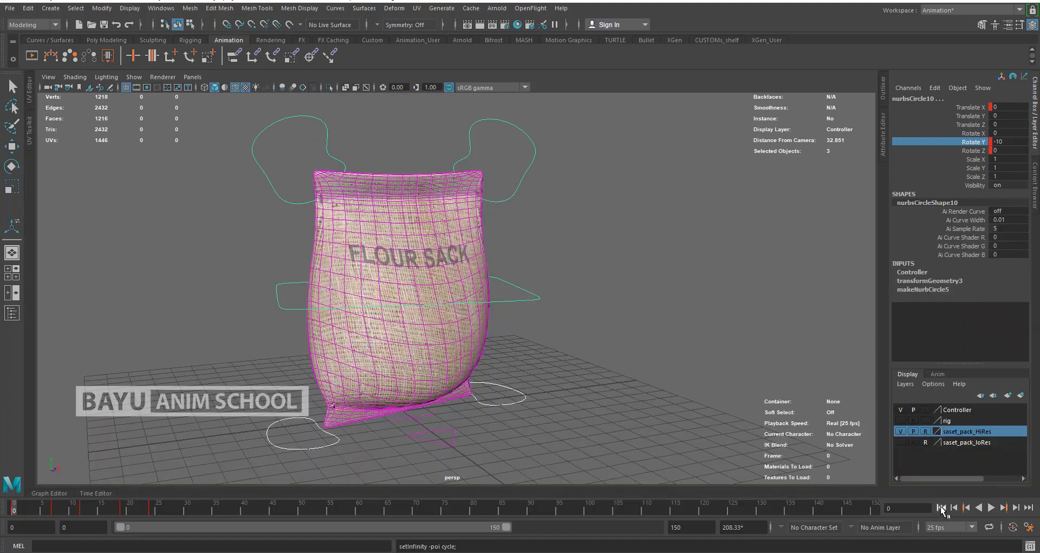
- Play back the extended walk cycle from a three-quarter view and from a higher front view
click(991, 507)
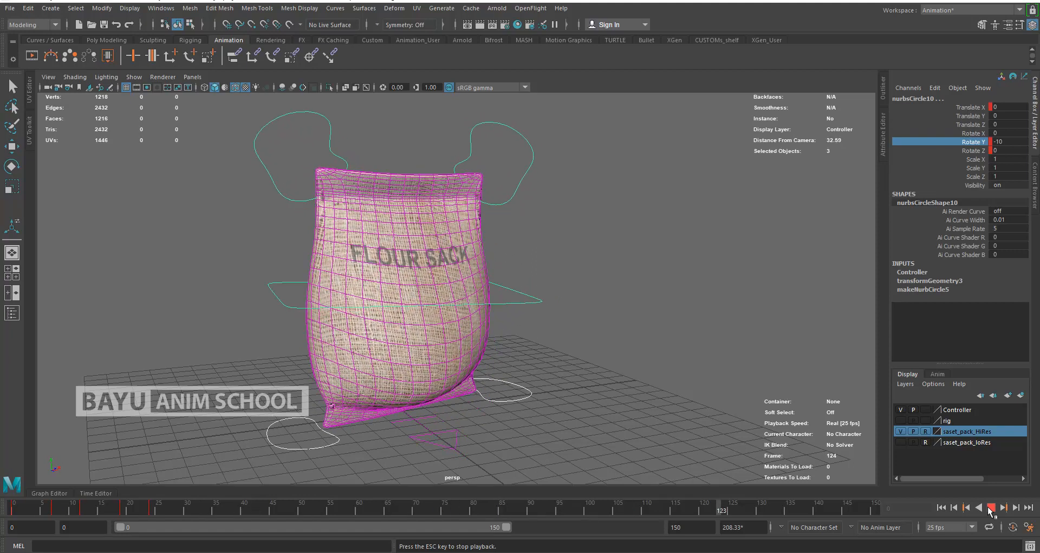
click(990, 508)
alt+drag(412, 317, 358, 404)
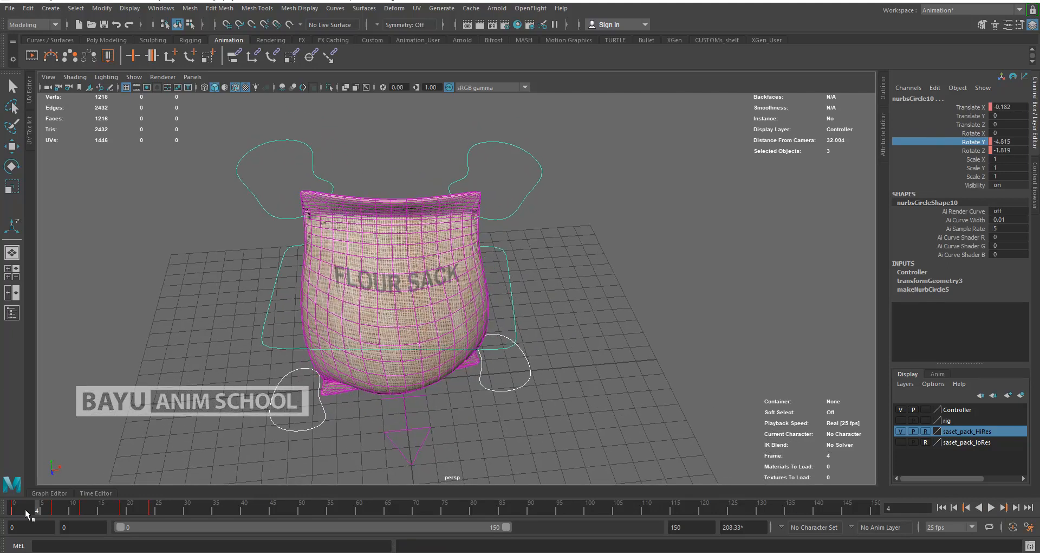
key(alt+v)
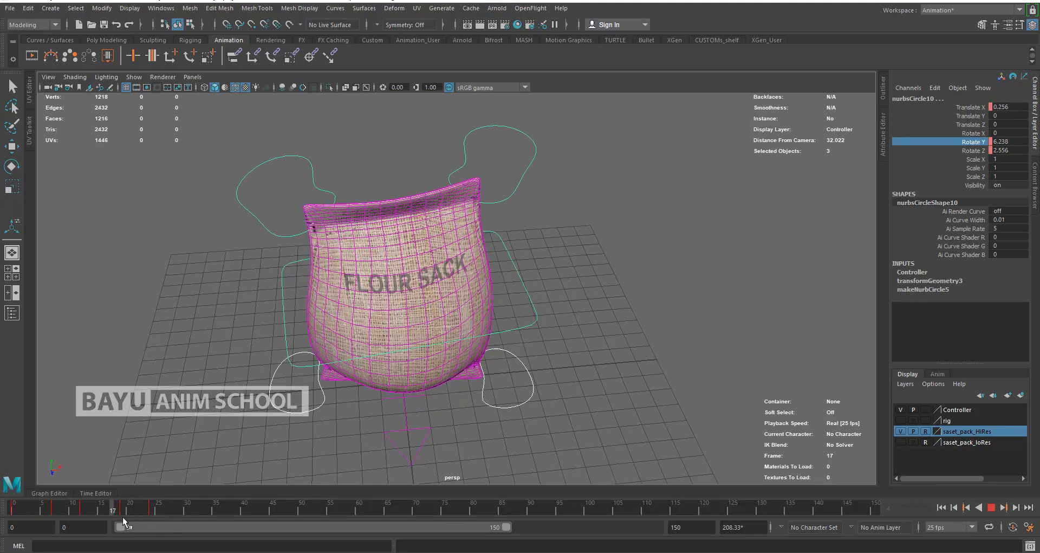
key(alt+v)
- Isolate the body controller's Rotate Y curve in the Graph Editor and compare its first and last keys
click(48, 493)
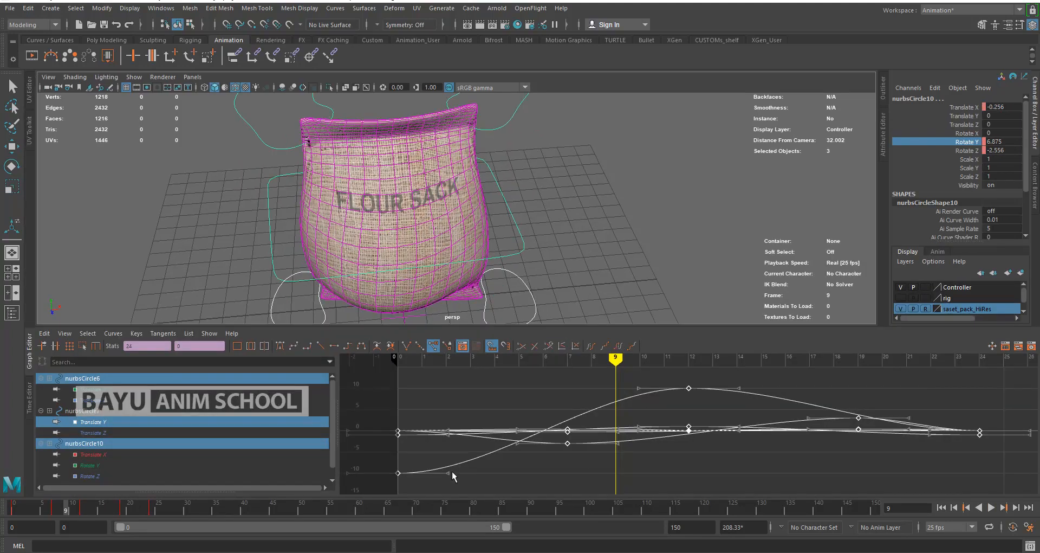
click(472, 467)
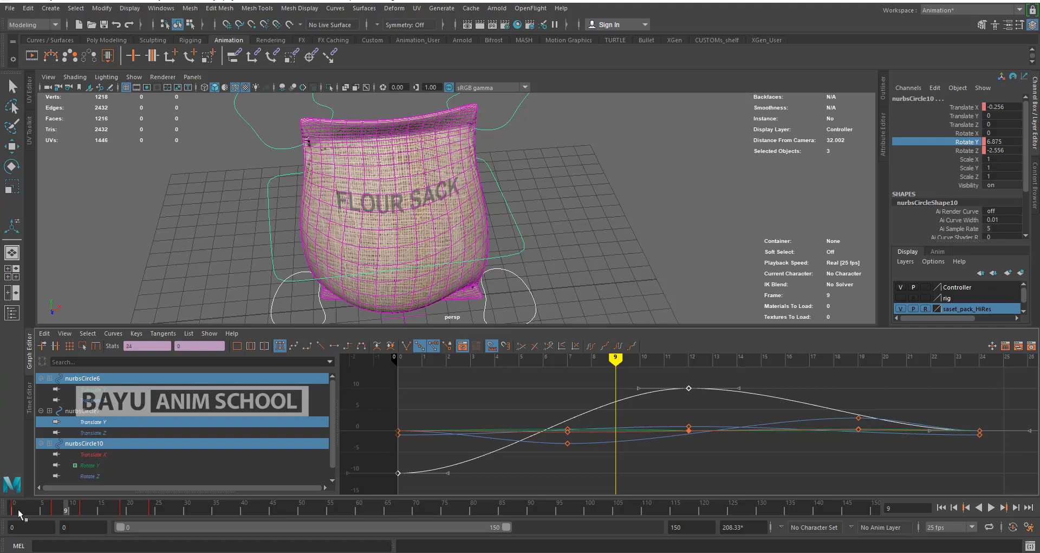
alt+middle_drag(525, 249, 532, 233)
click(531, 233)
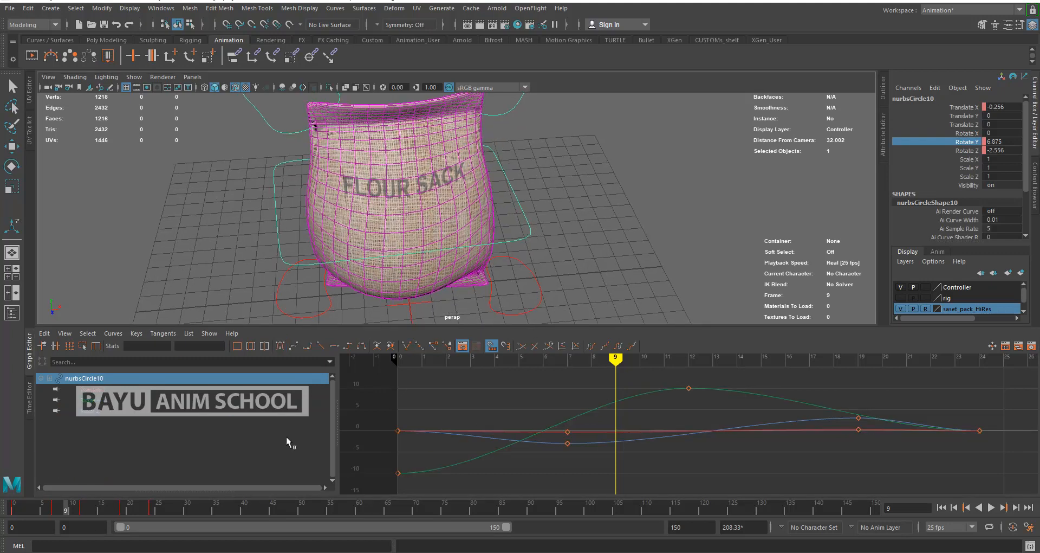
click(109, 401)
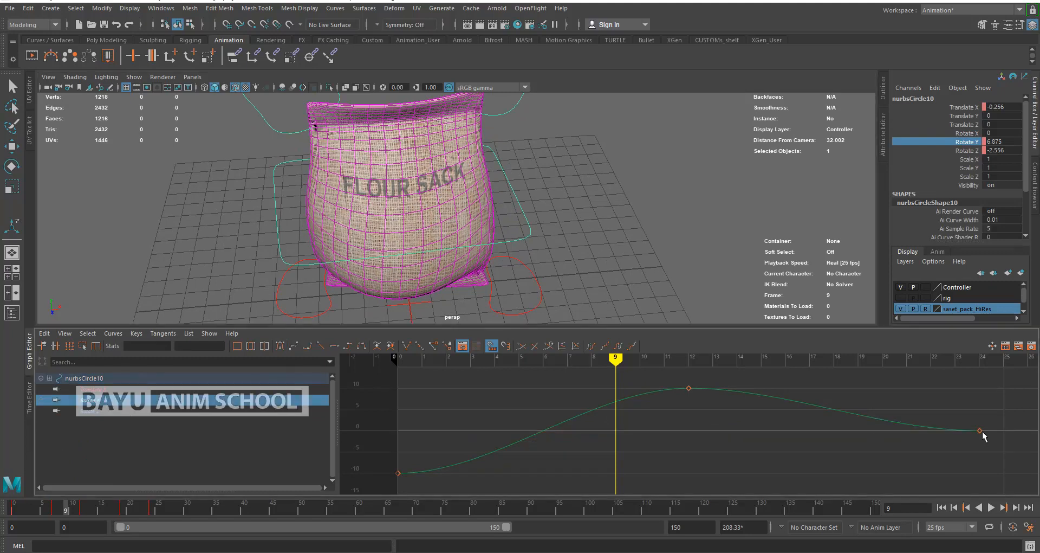
drag(389, 467, 409, 487)
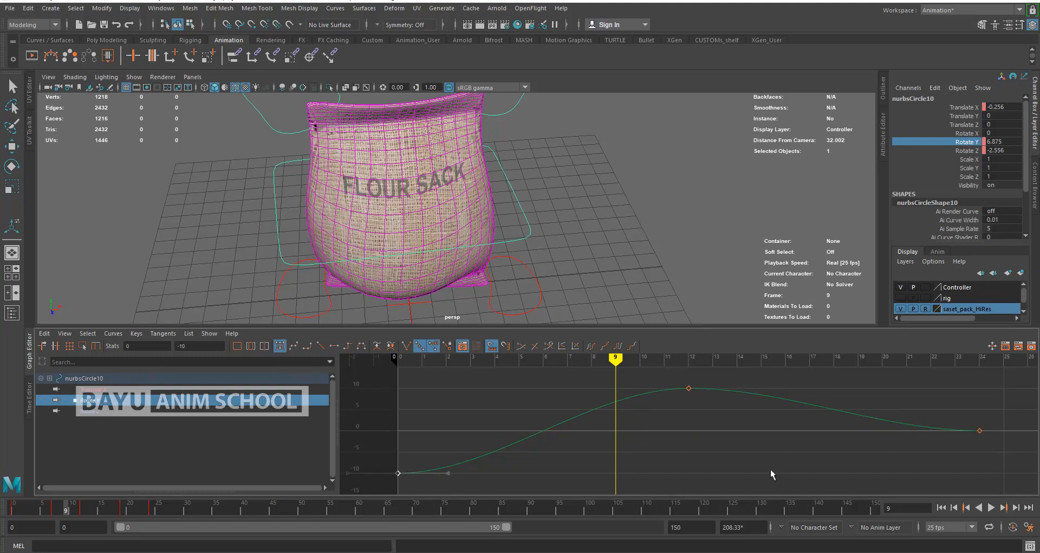
drag(931, 410, 1003, 443)
drag(390, 468, 407, 482)
- Key the body controller's Rotate Y at -10 on frame 24 to match its value at frame 0
click(10, 507)
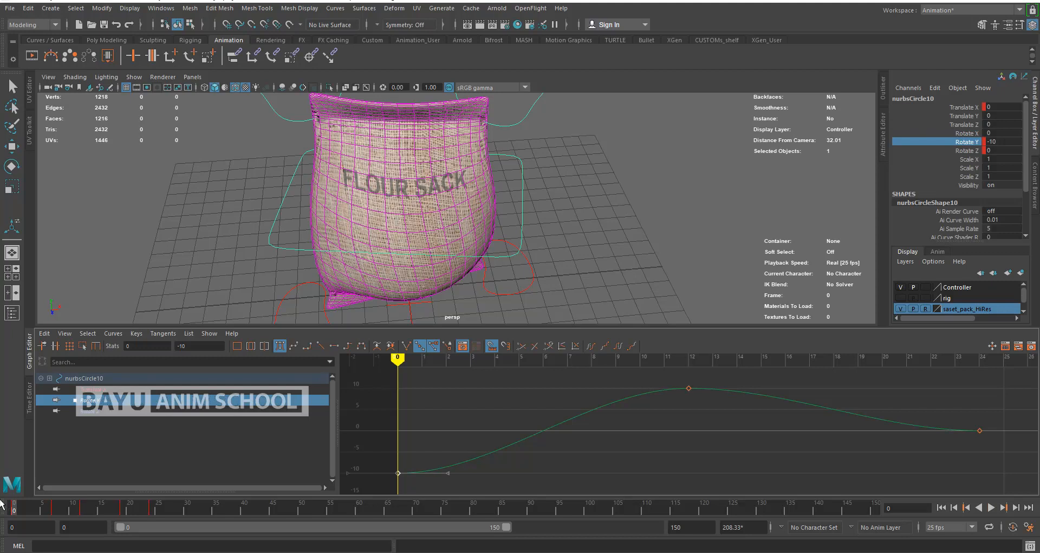
click(151, 509)
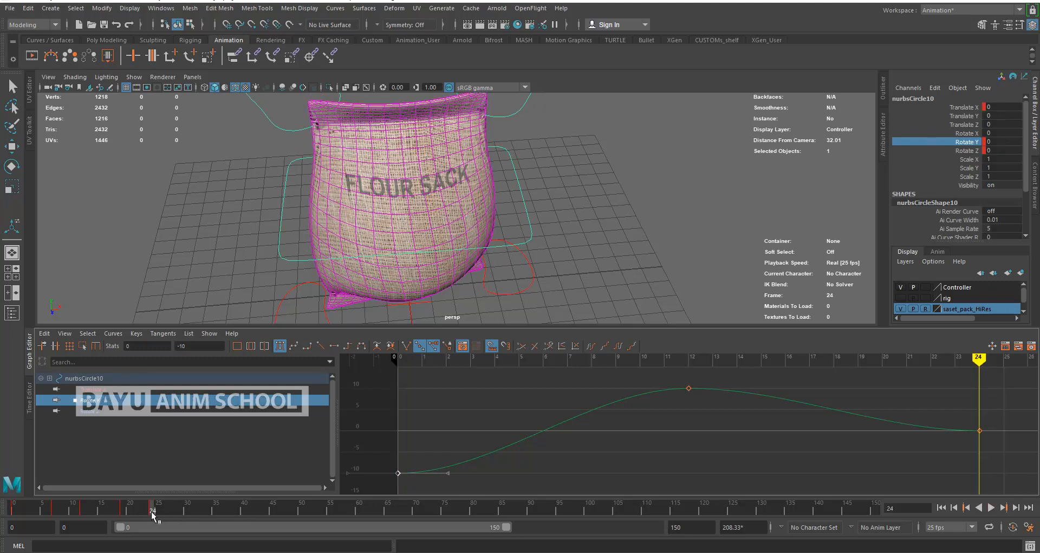
click(1000, 142)
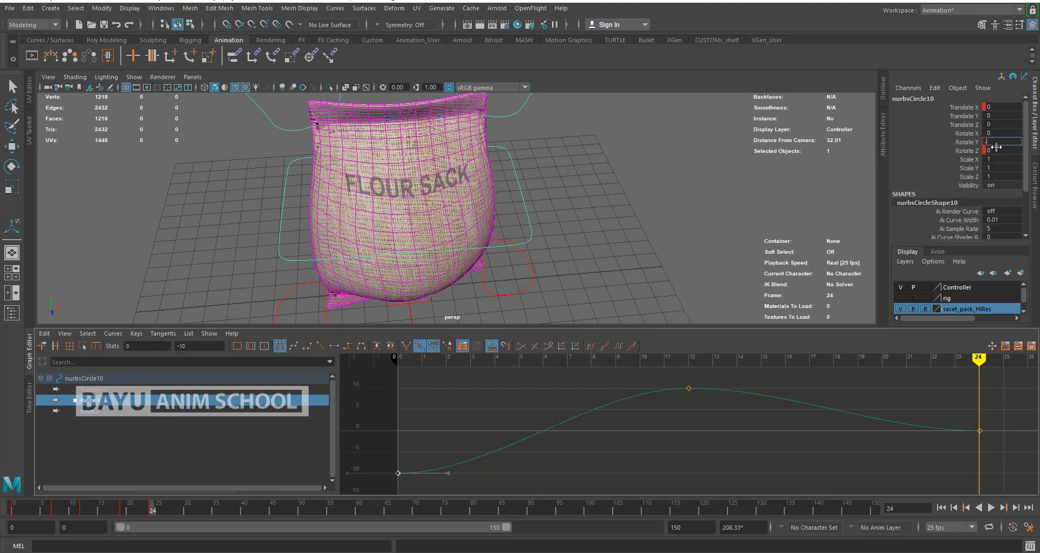
key(Return)
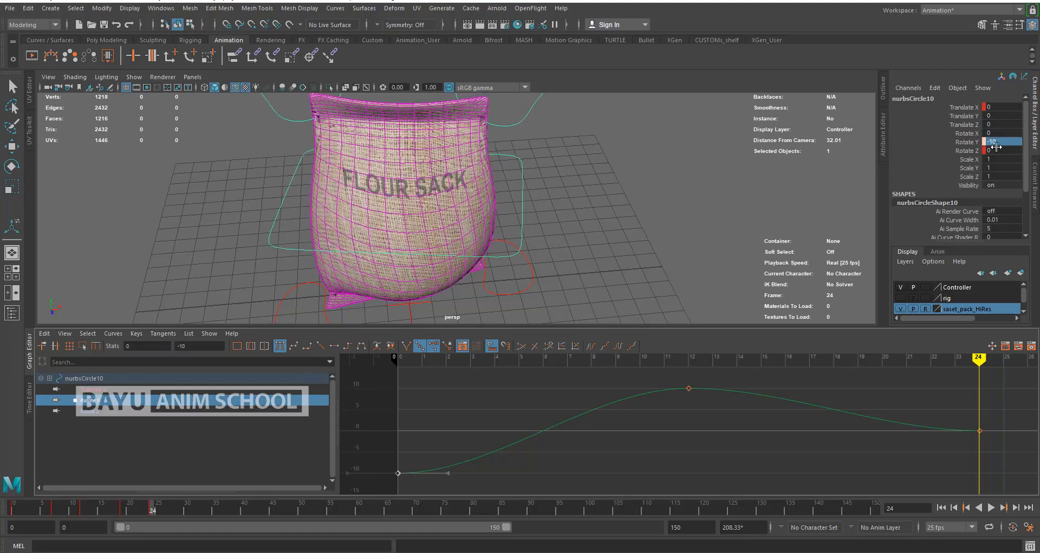
click(969, 142)
right_click(968, 143)
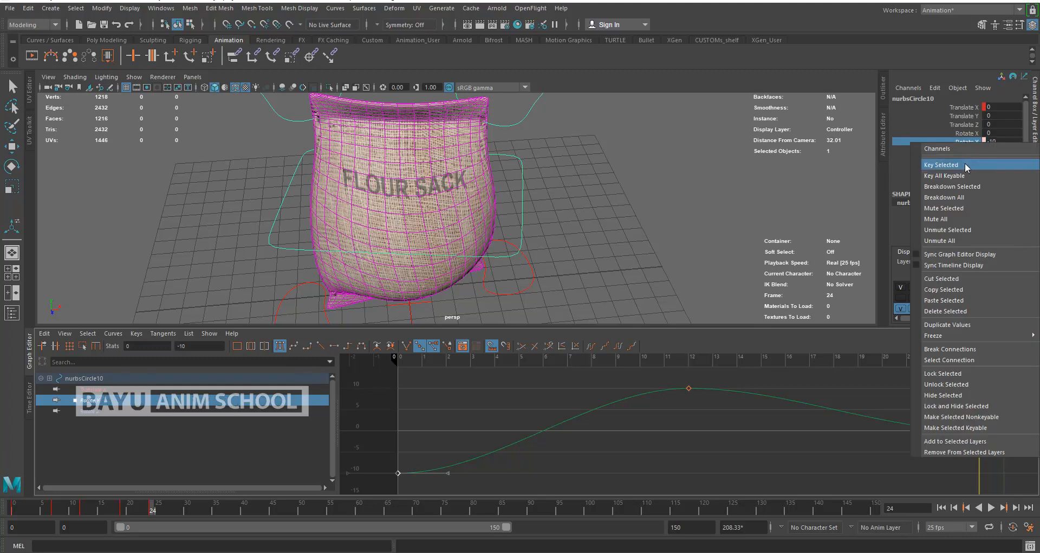
click(967, 166)
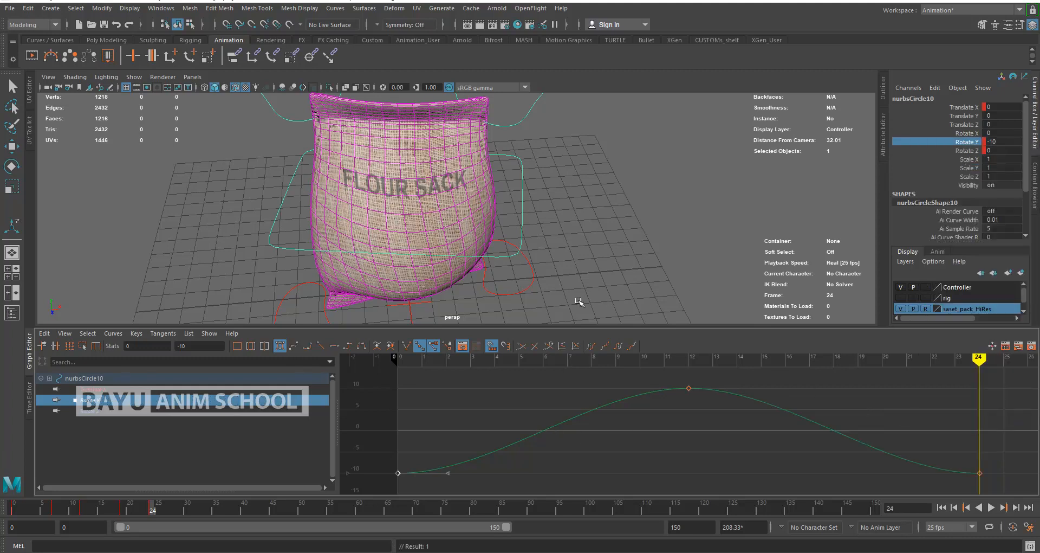
- Close the Graph Editor, play the walk cycle, and extend the playback range to end at frame 240
click(30, 367)
alt+drag(346, 399, 371, 388)
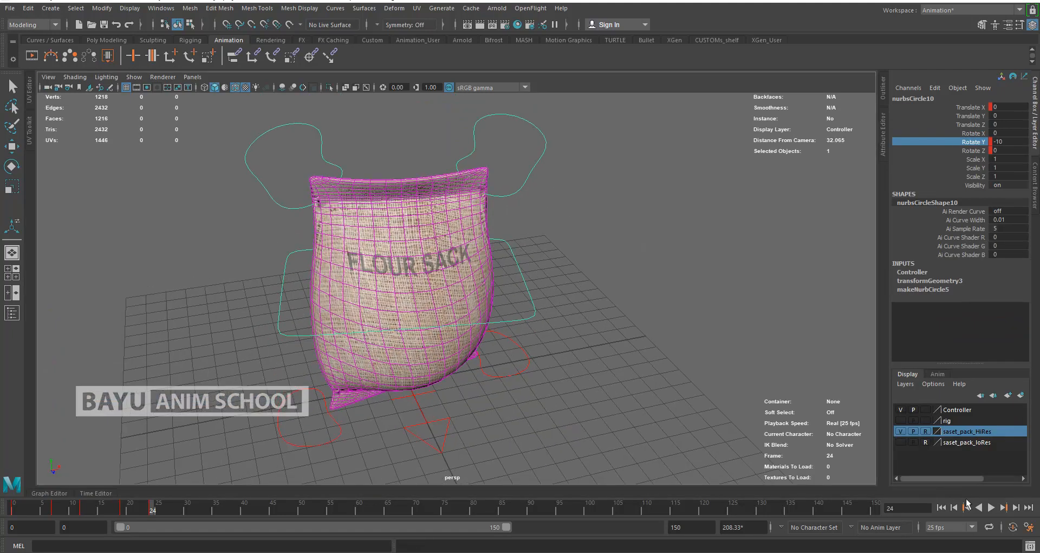
click(992, 508)
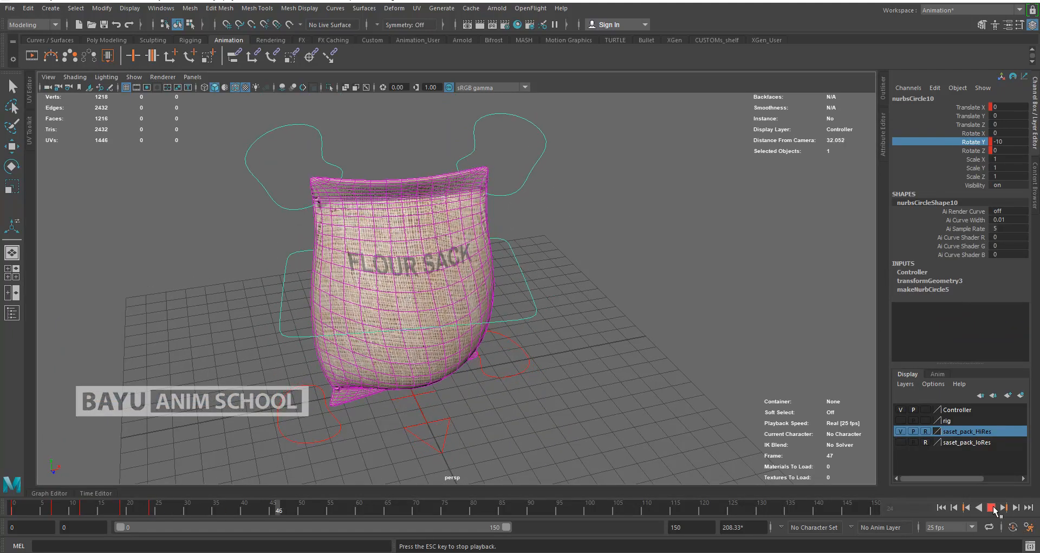
double_click(697, 529)
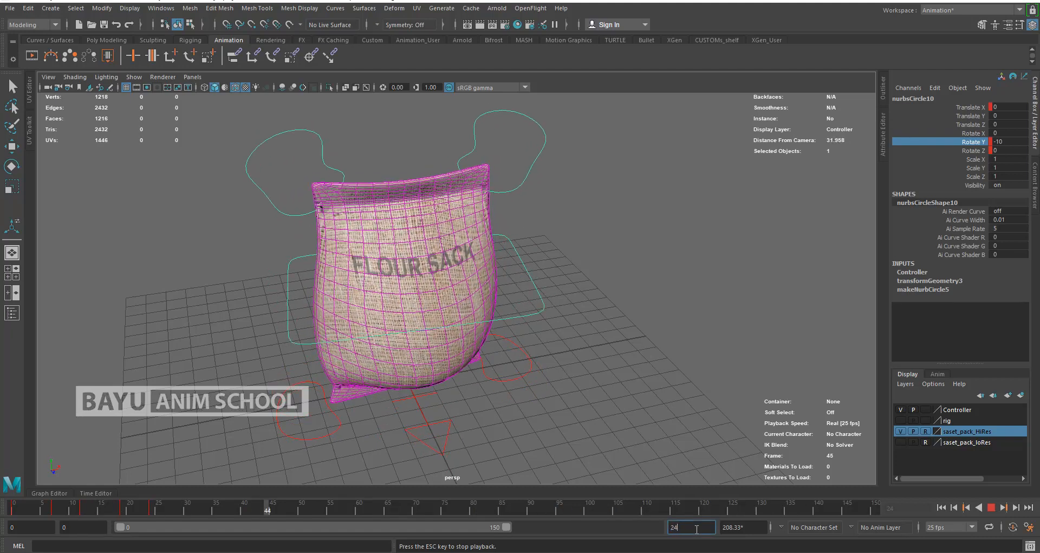
text(240)
key(Return)
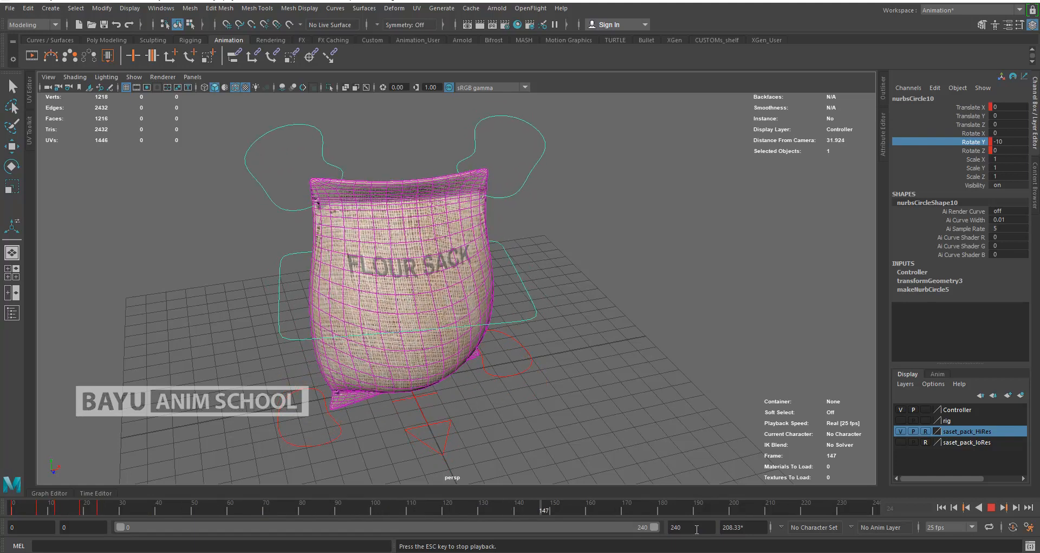
- Review the looping walk from lower and side angles, stop playback, and return to frame 0
alt+drag(670, 383, 615, 400)
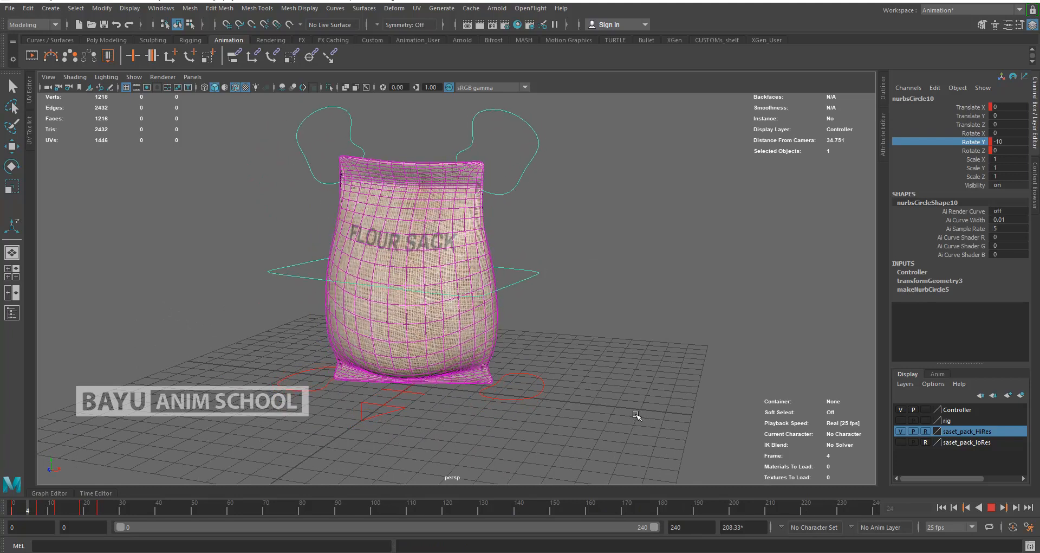
alt+drag(629, 413, 518, 419)
alt+drag(576, 380, 581, 399)
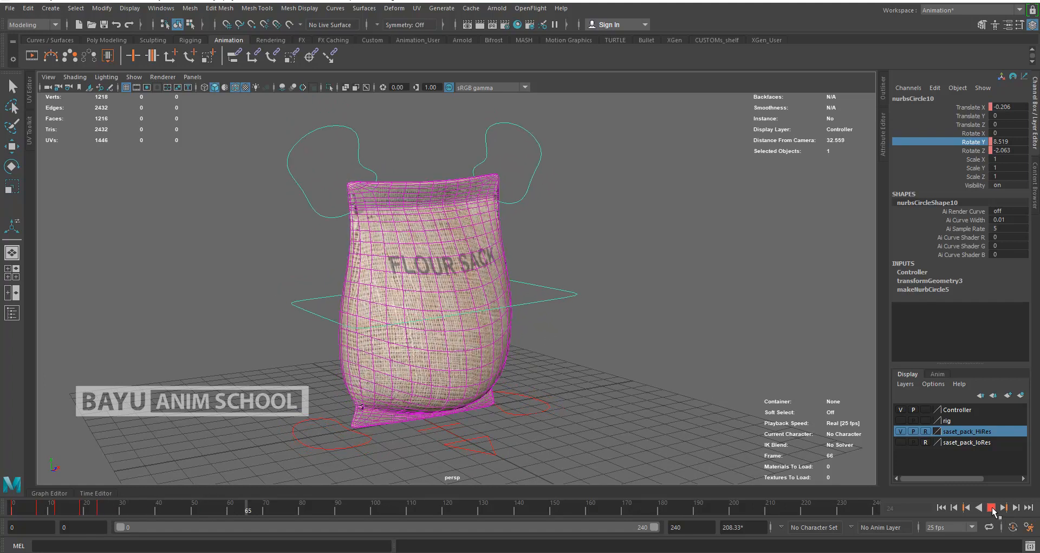
click(992, 508)
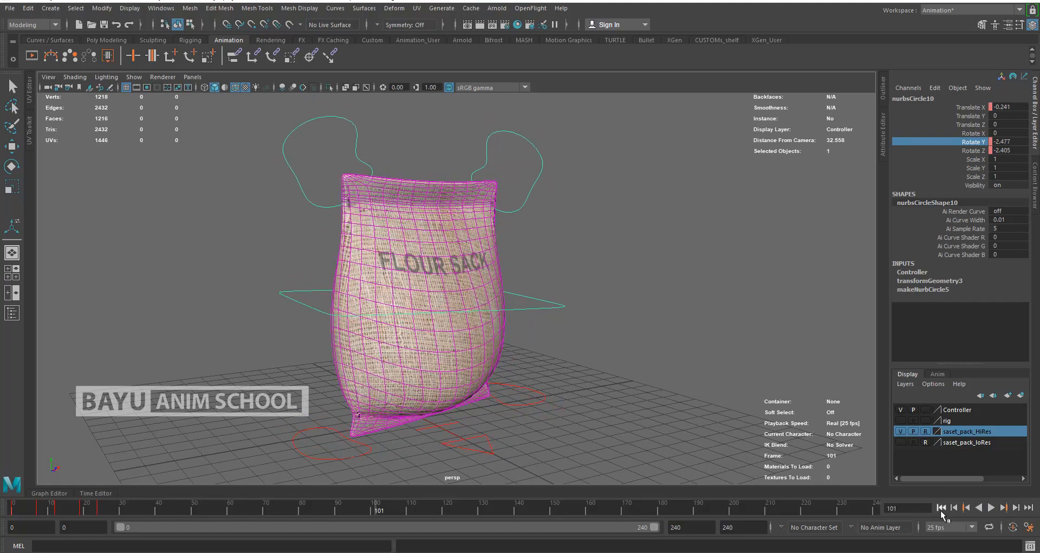
click(942, 507)
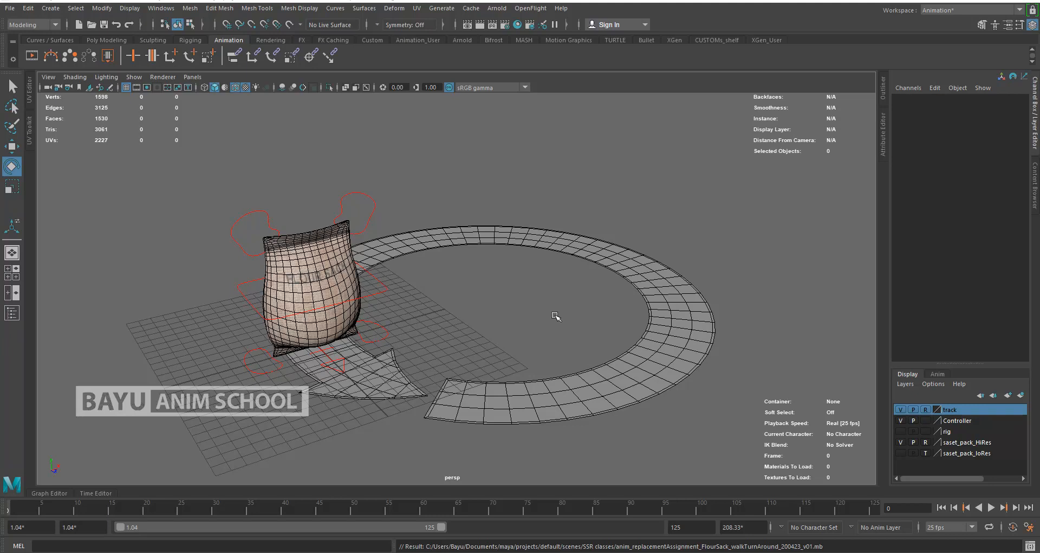
- In the circular track scene, select both foot controllers with their translate channels, and start the playback range at frame 0
alt+drag(518, 325, 530, 369)
alt+middle_drag(524, 353, 523, 329)
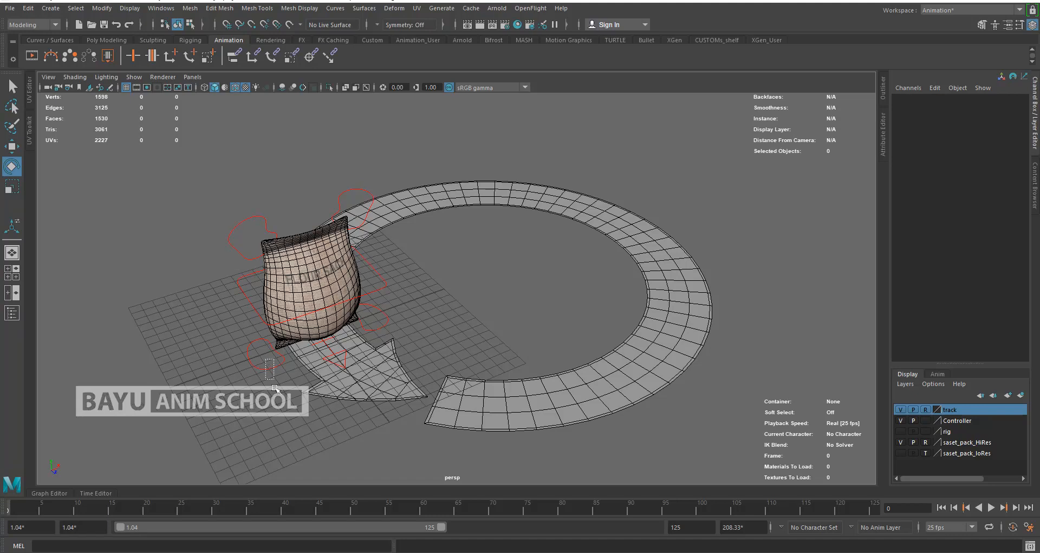
click(272, 368)
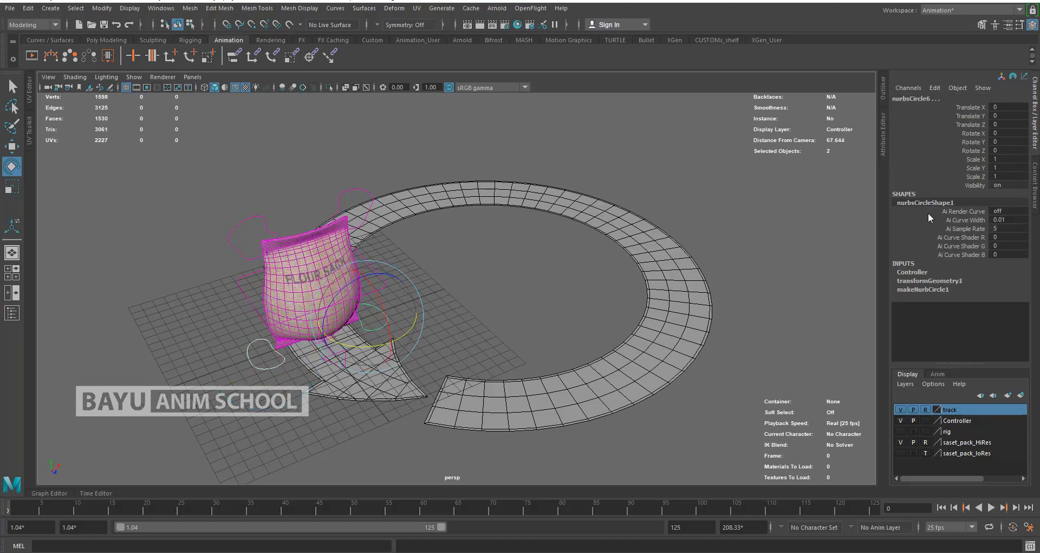
drag(973, 110, 972, 127)
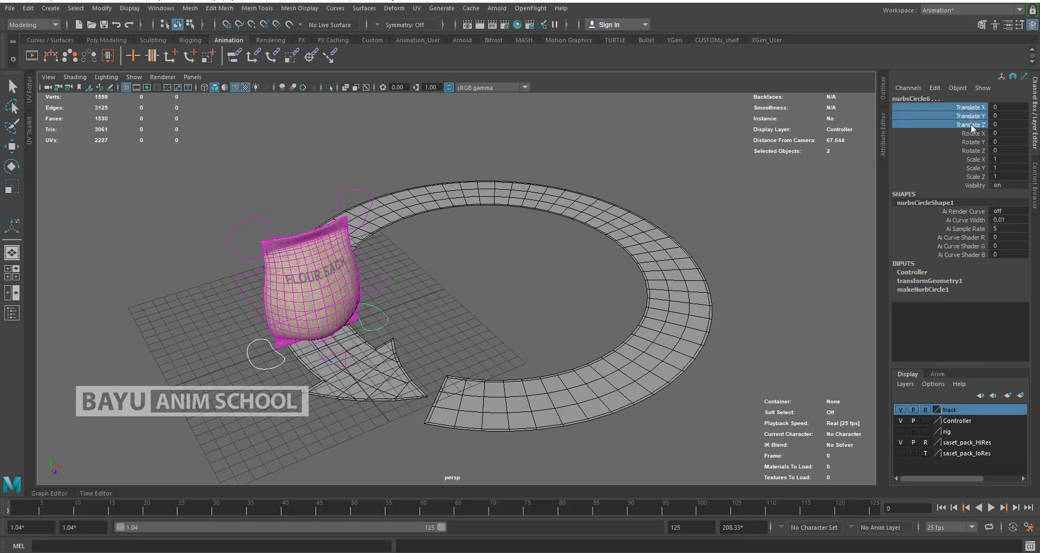
click(84, 525)
text(0)
key(Return)
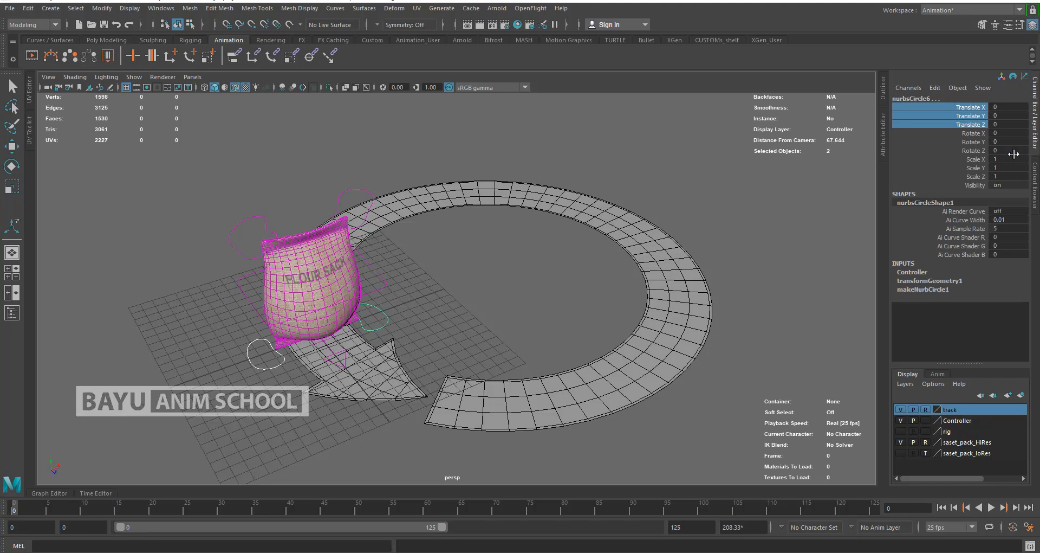
- Key Translate X, Y, Z and Rotate Y of both foot controllers at frame 0
right_click(957, 122)
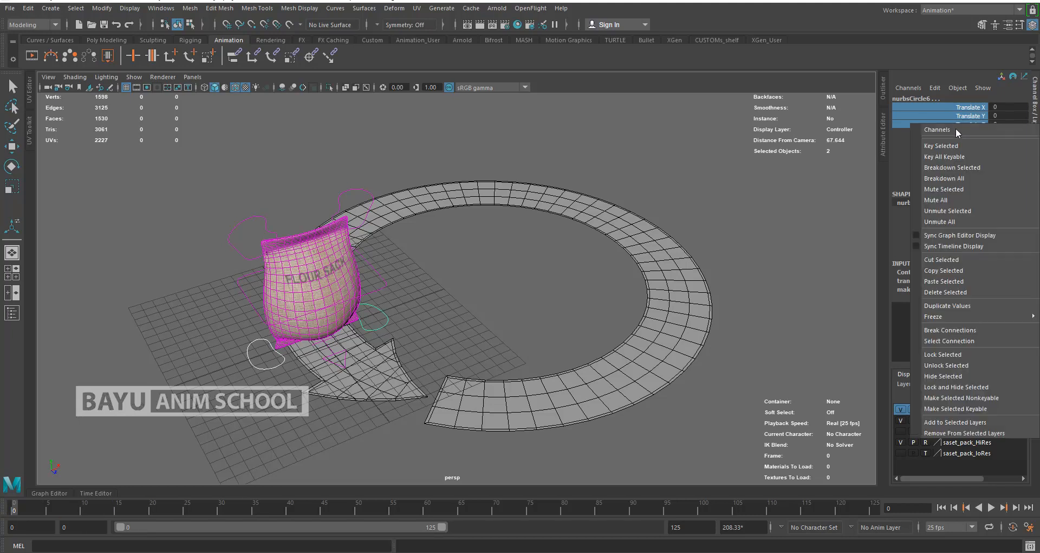
click(952, 147)
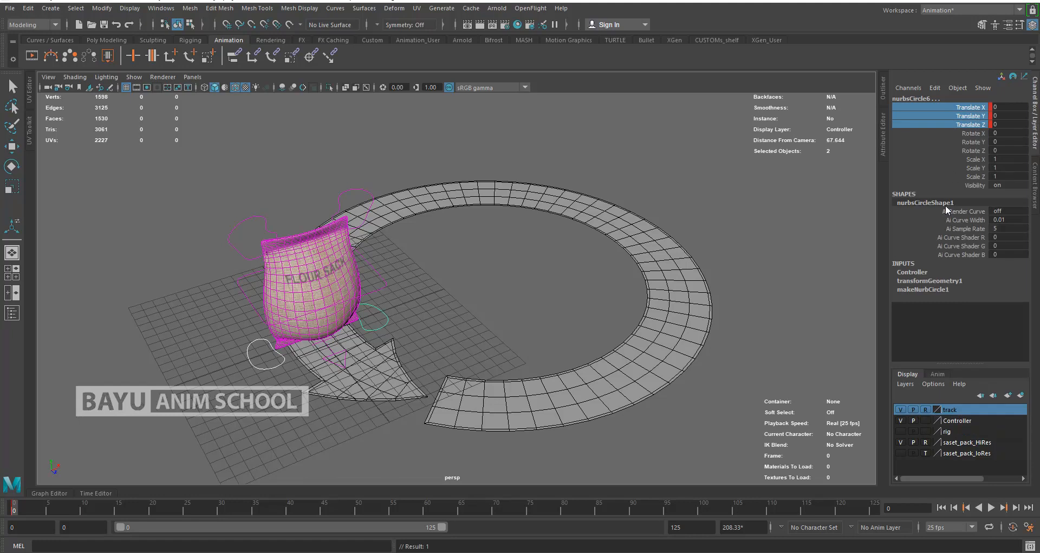
click(976, 142)
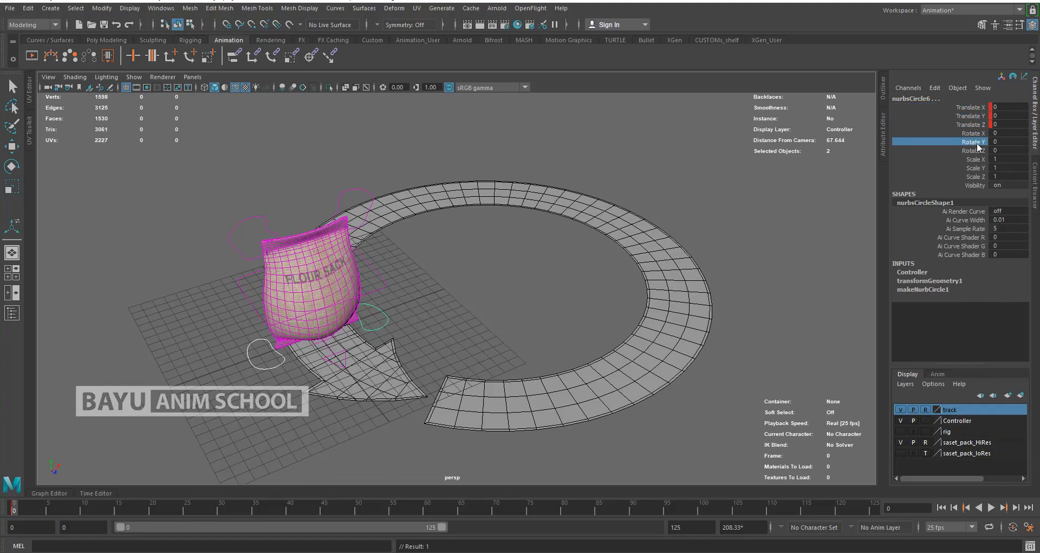
right_click(976, 141)
click(968, 172)
- At frame 12, move the sack's left foot controller along the track to about X -0.378, Z 5.746, and rotate it about 21.7° in Y
drag(24, 512, 99, 519)
alt+middle_drag(463, 329, 456, 314)
alt+drag(417, 324, 427, 387)
click(400, 317)
key(w)
drag(447, 340, 504, 374)
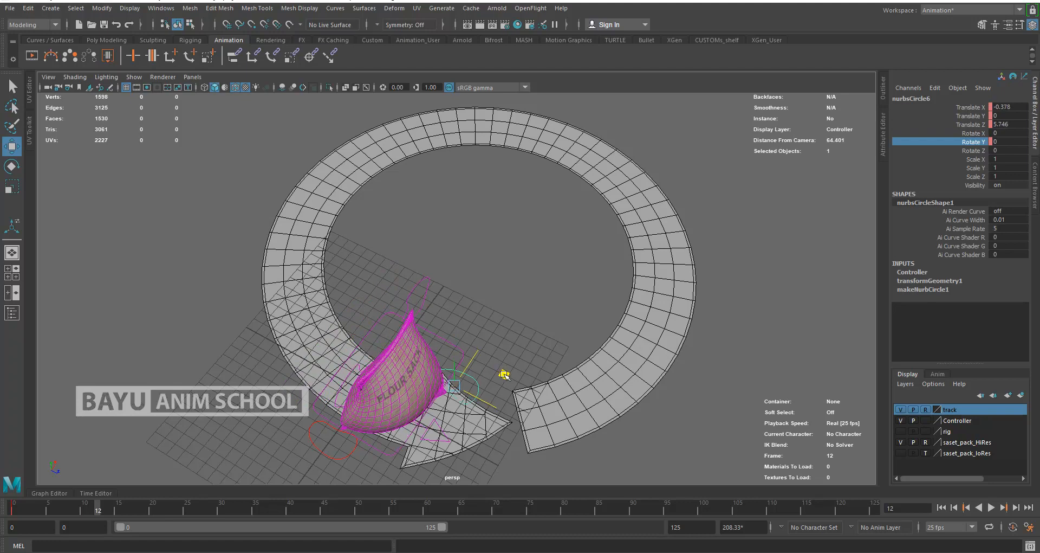
key(e)
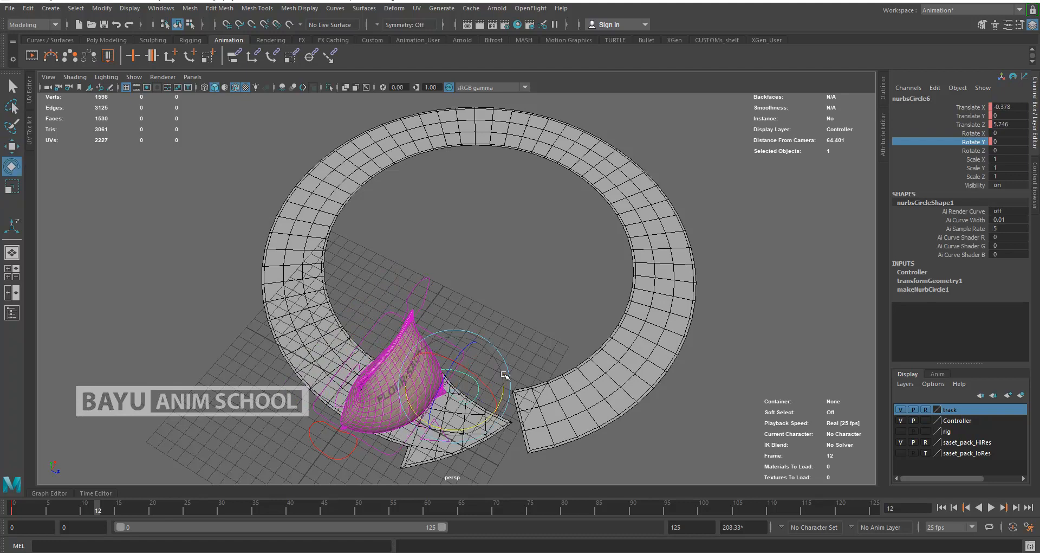
drag(488, 418, 443, 422)
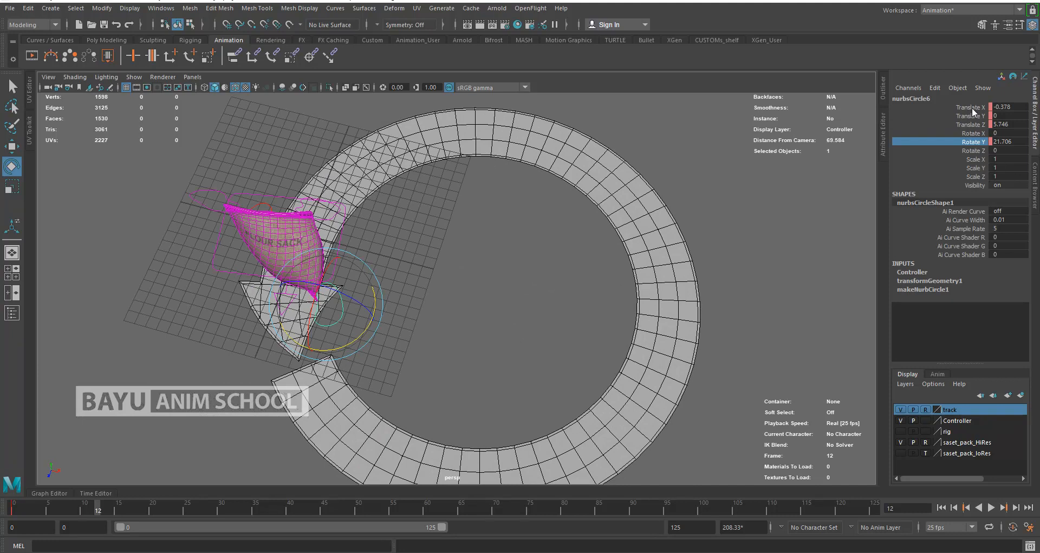
- Key the stepping foot controller's Translate X, Y, Z and Rotate Y at frame 12
ctrl+drag(973, 107, 975, 125)
right_click(973, 125)
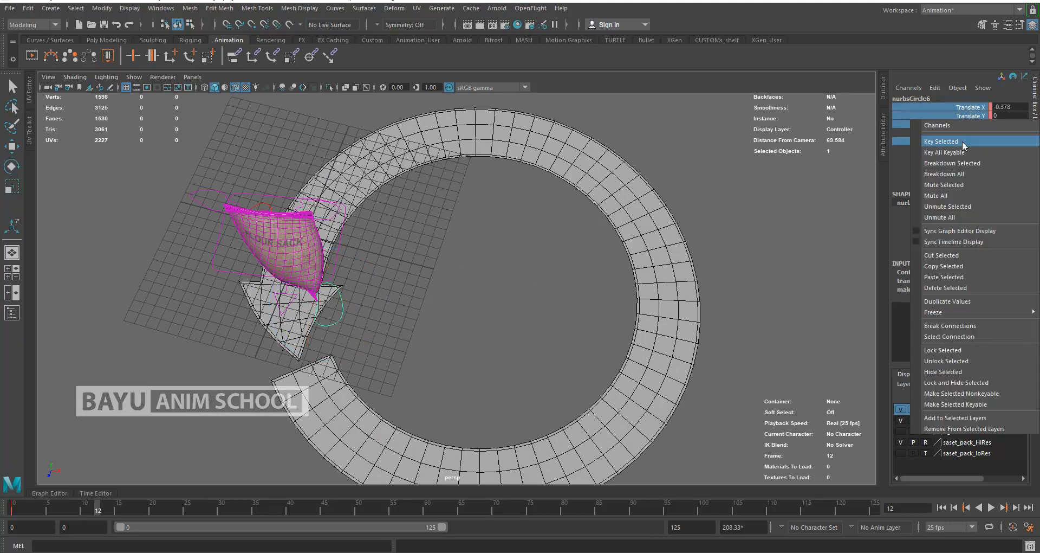
click(965, 141)
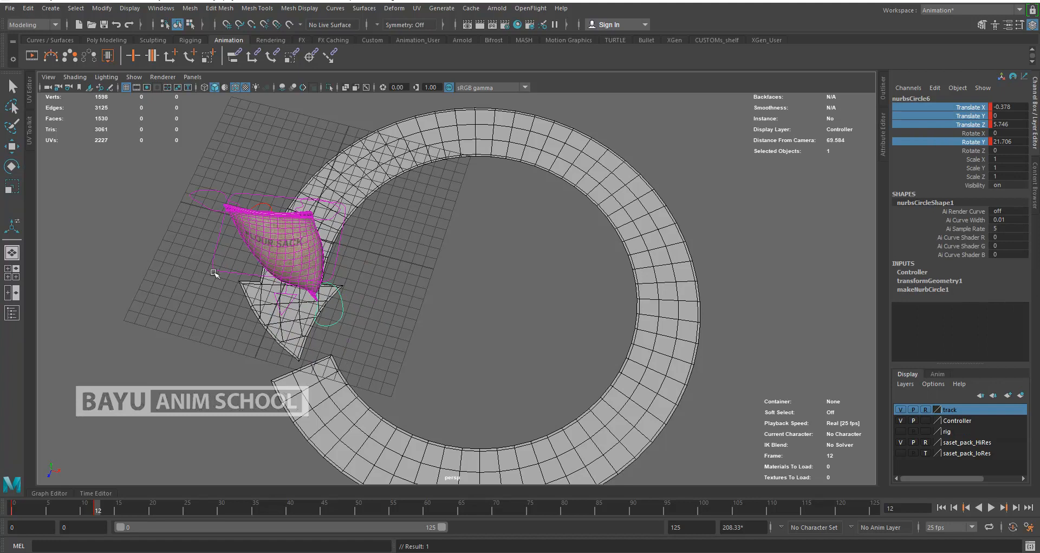
- Select the other foot controller and key its translate channels and Rotate Y at frame 12
alt+drag(247, 372, 267, 361)
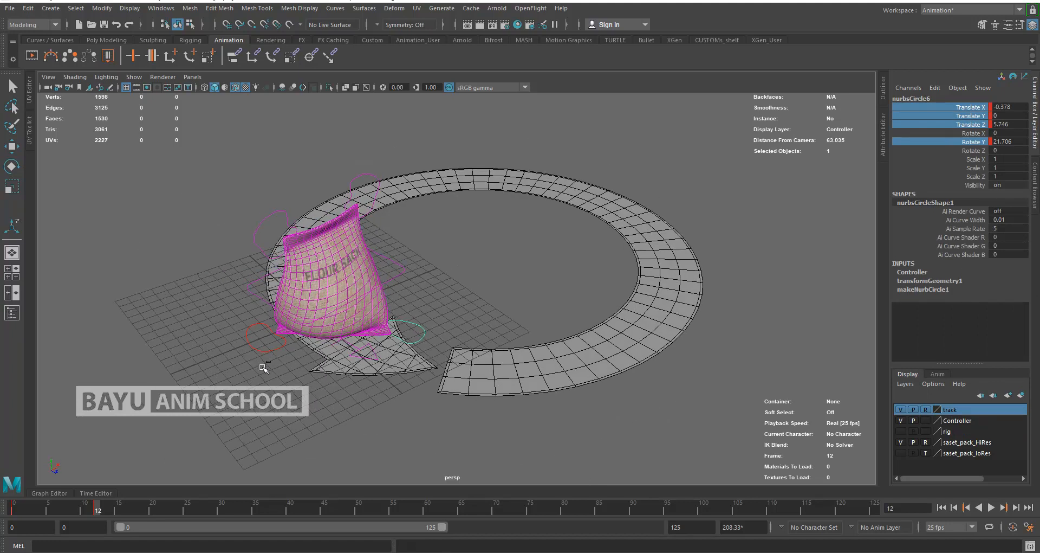
click(264, 349)
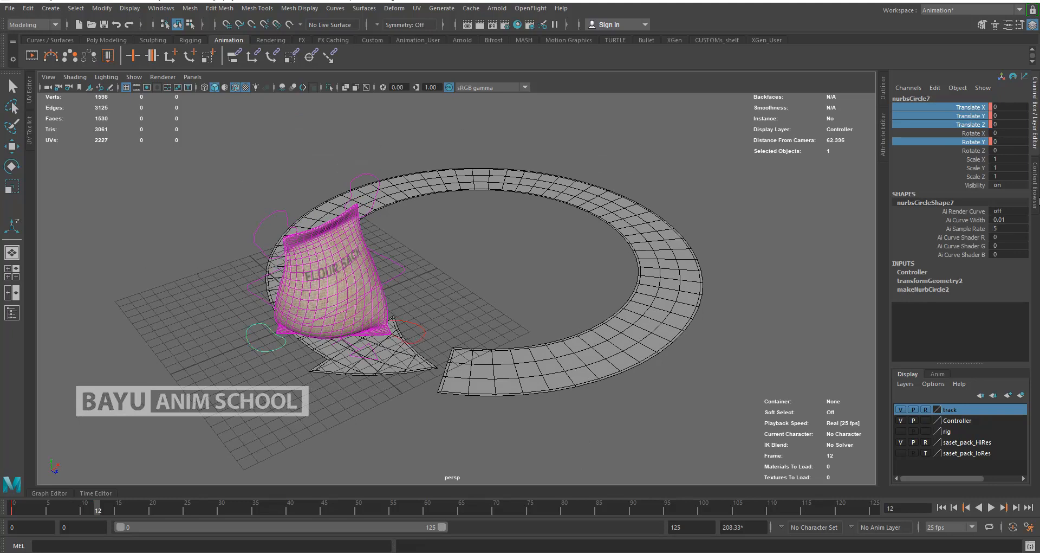
right_click(969, 119)
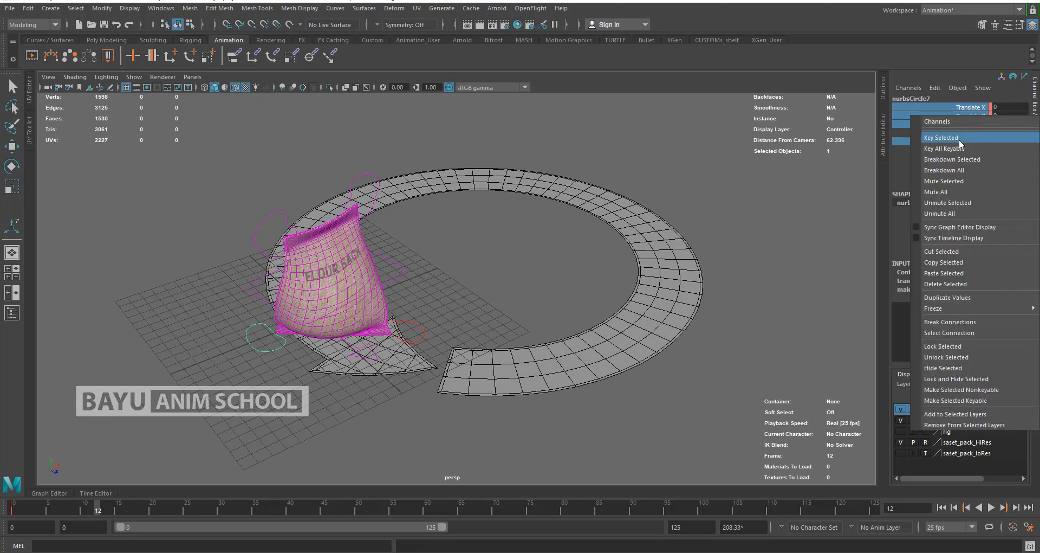
click(958, 139)
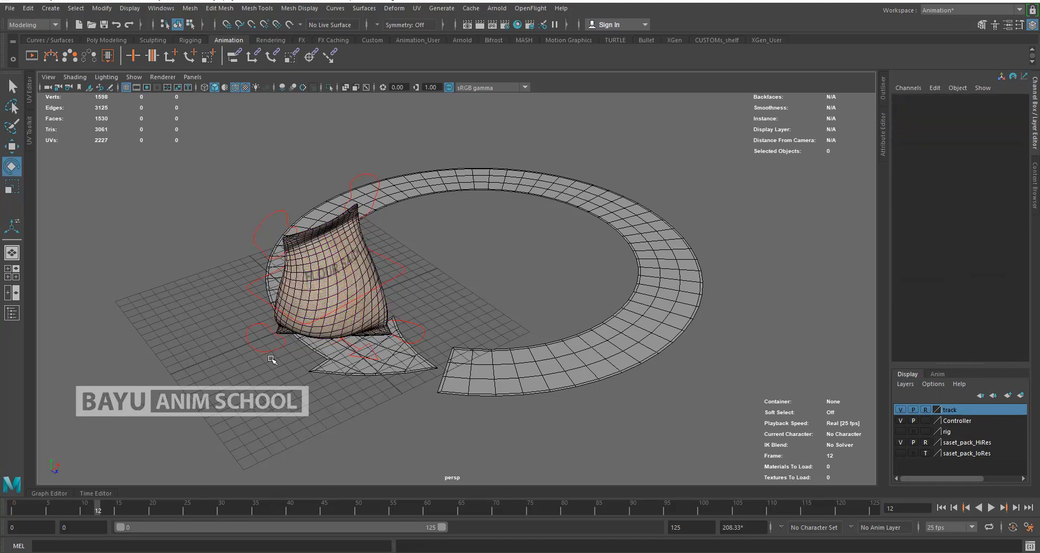
- At frame 24, move the outer foot controller along the track to about X 6.407, Z 13.173, and rotate it about 37.4° in Y
key(e)
drag(99, 513, 177, 523)
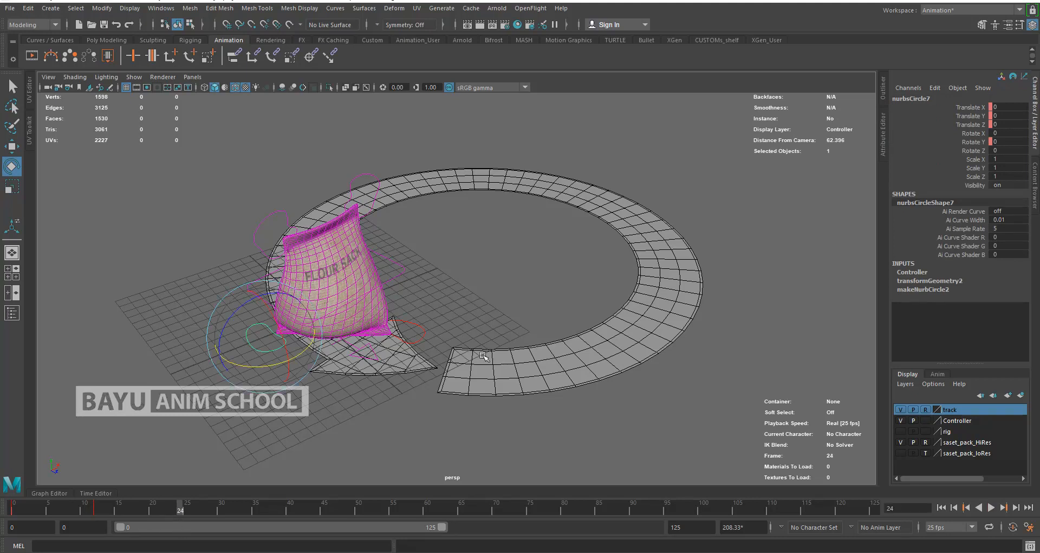
alt+middle_drag(441, 381, 433, 324)
alt+drag(433, 324, 486, 382)
key(w)
drag(341, 394, 523, 438)
key(e)
key(w)
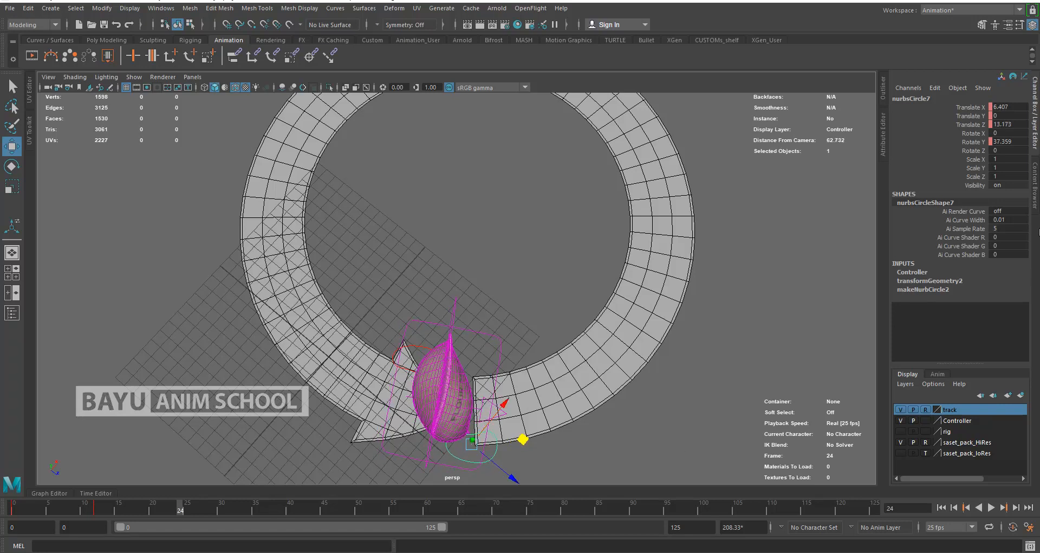
- Key Translate X, Y, Z and Rotate Y of both foot controllers at frame 24
drag(974, 108, 973, 124)
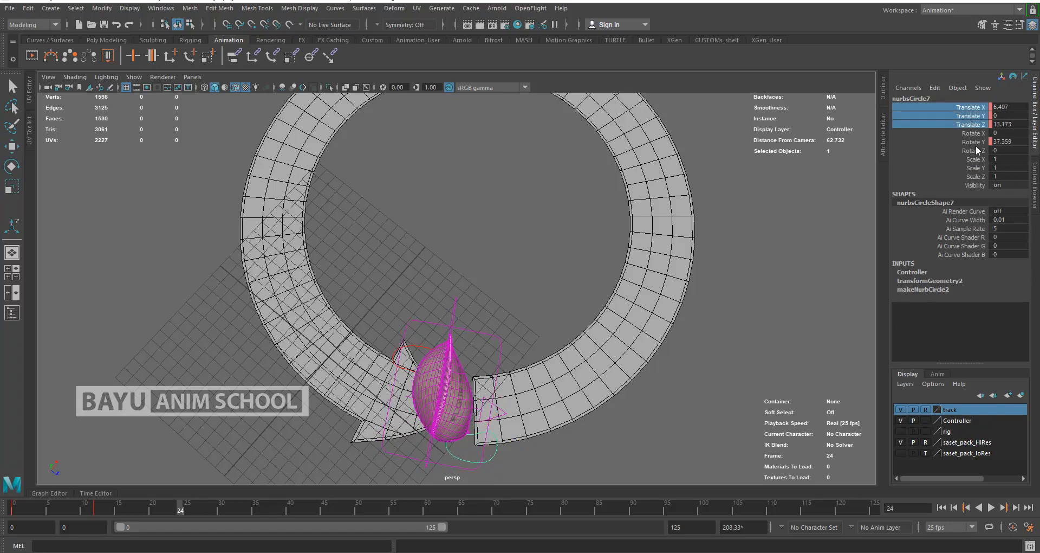
ctrl+click(973, 143)
right_click(973, 146)
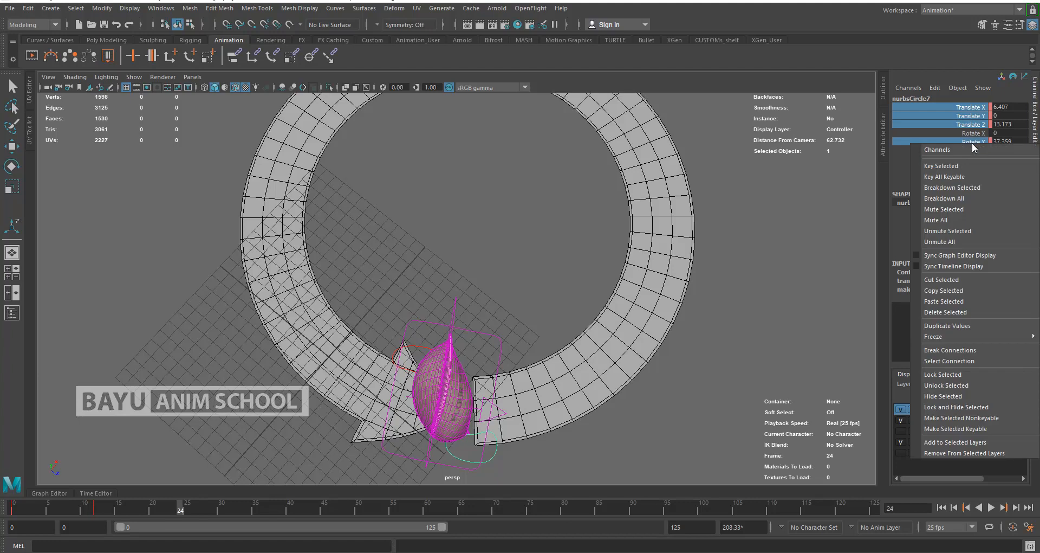
click(956, 170)
click(416, 346)
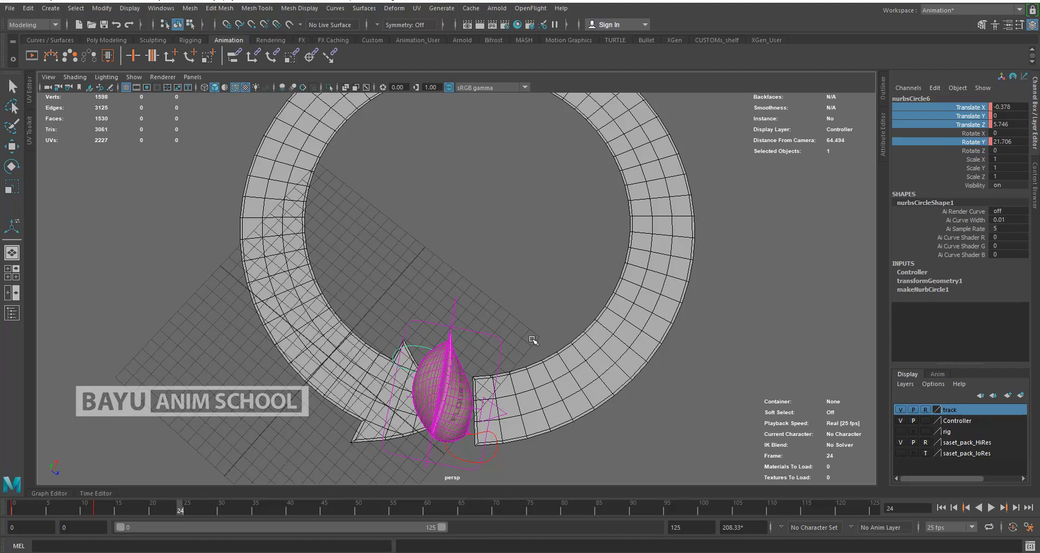
right_click(988, 118)
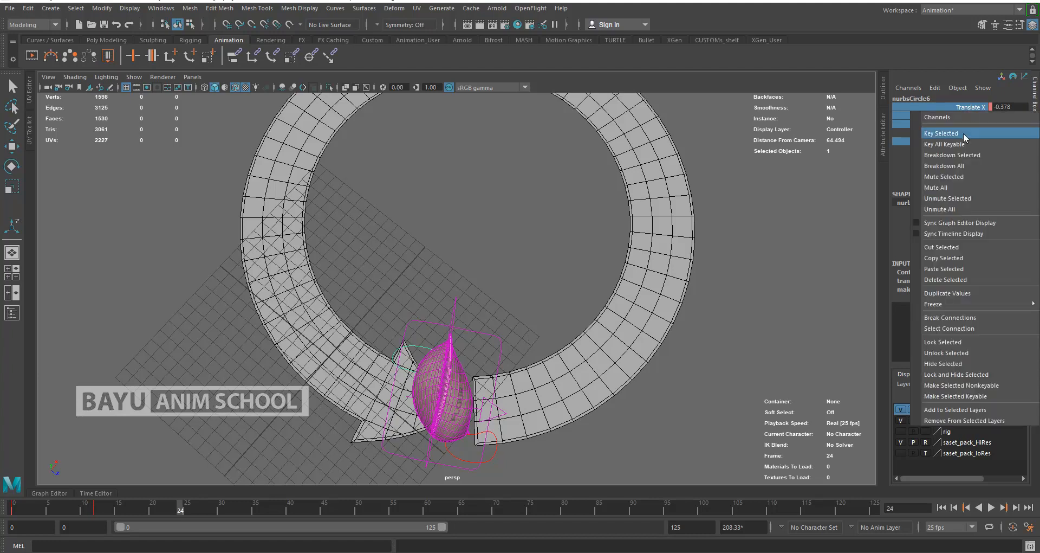
click(966, 135)
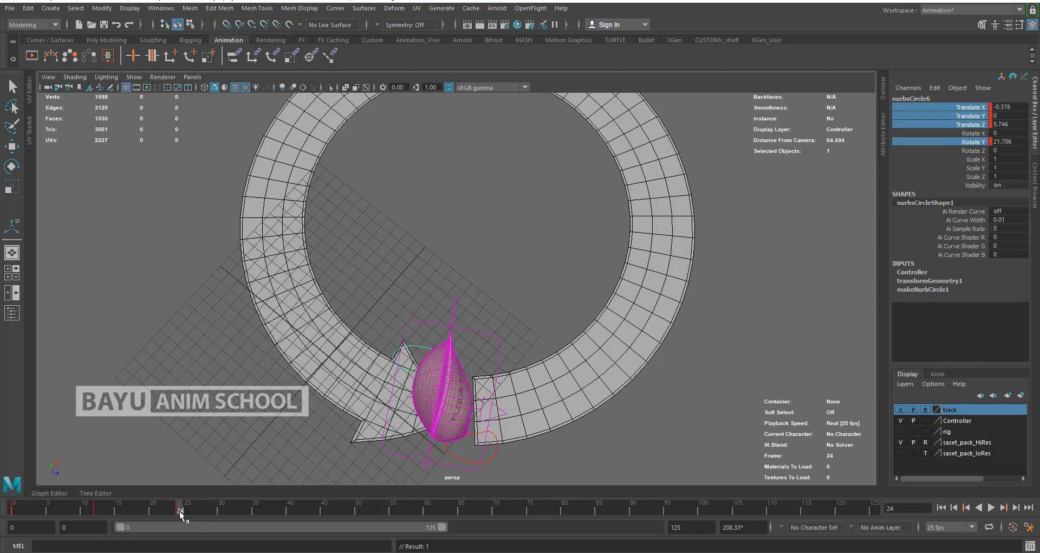
- At frame 36, move the inner foot controller along the track to about X 7.043, Z 13.673, and rotate it to about 66.1° in Y
drag(180, 510, 199, 505)
drag(261, 523, 262, 521)
key(w)
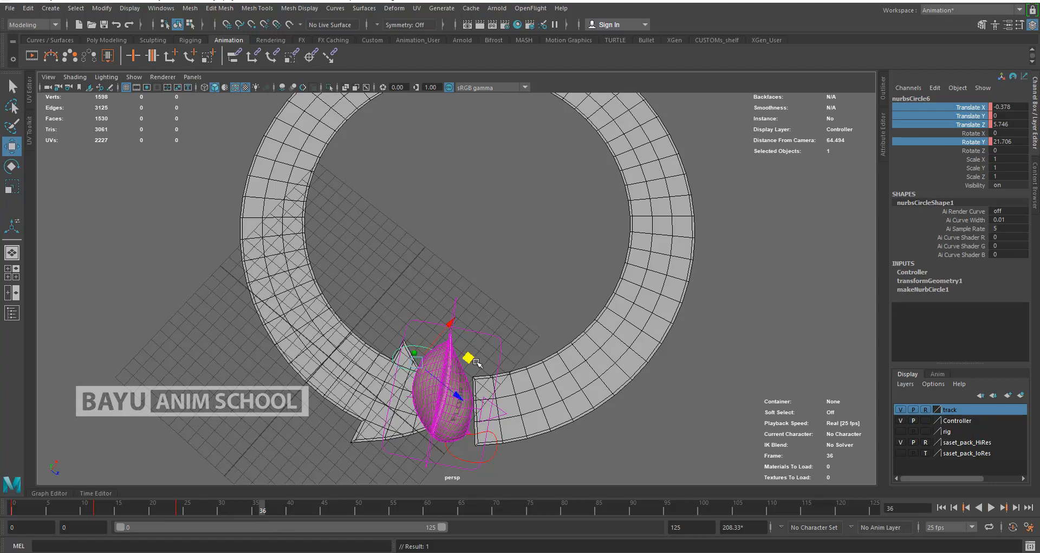
drag(476, 360, 606, 349)
key(e)
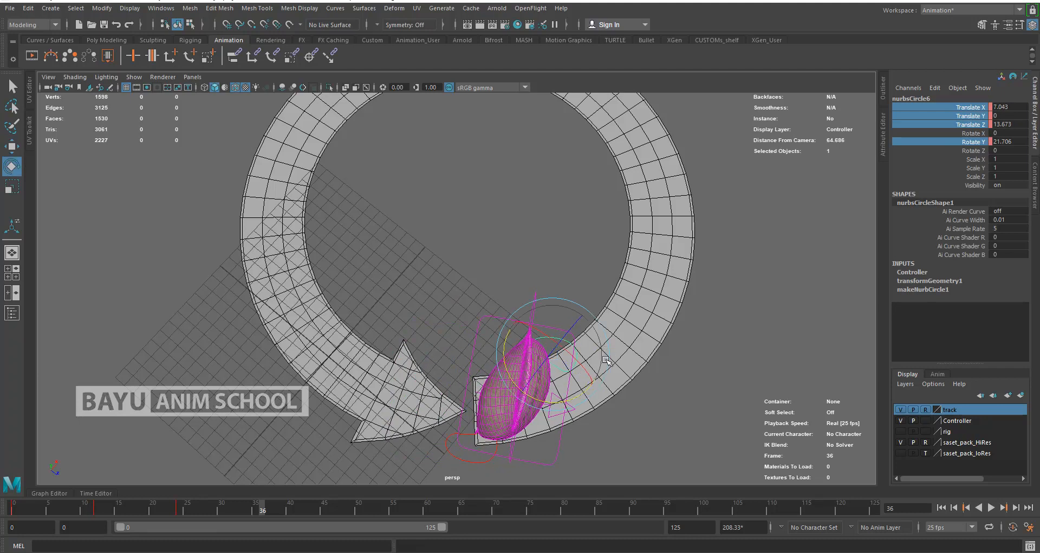
drag(539, 400, 573, 397)
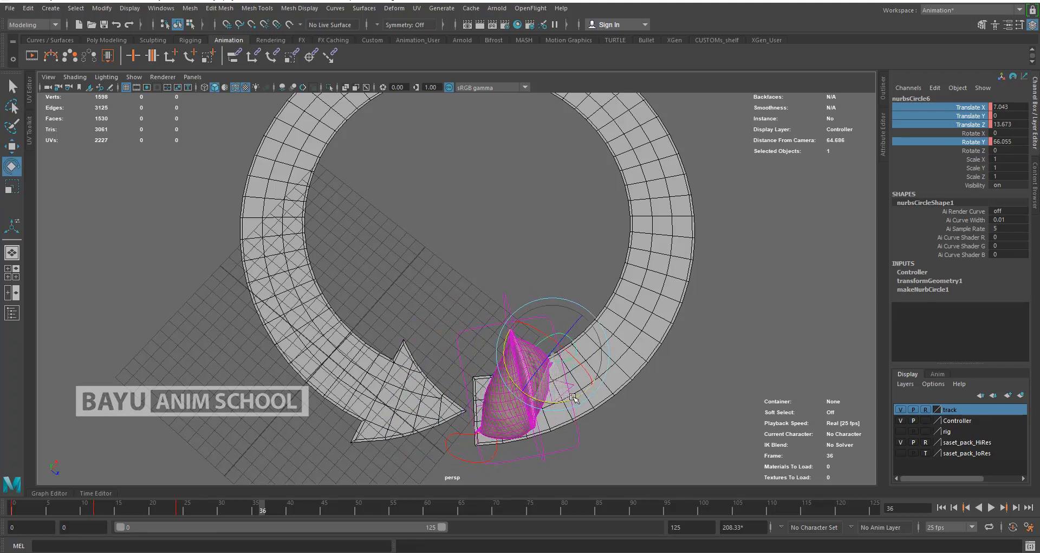
- Key Translate X, Y, Z and Rotate Y of both foot controllers at frame 36
right_click(966, 115)
click(959, 137)
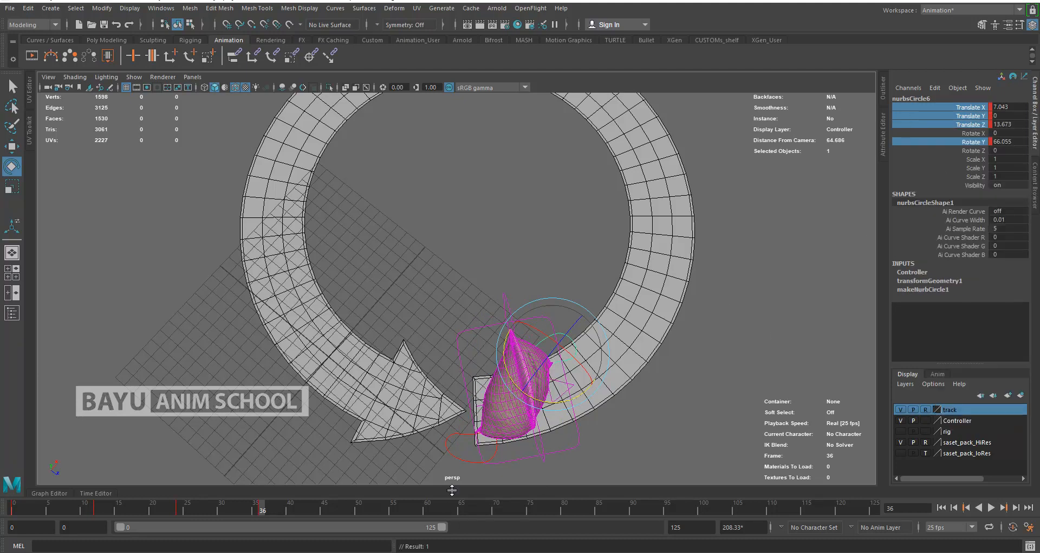
click(450, 454)
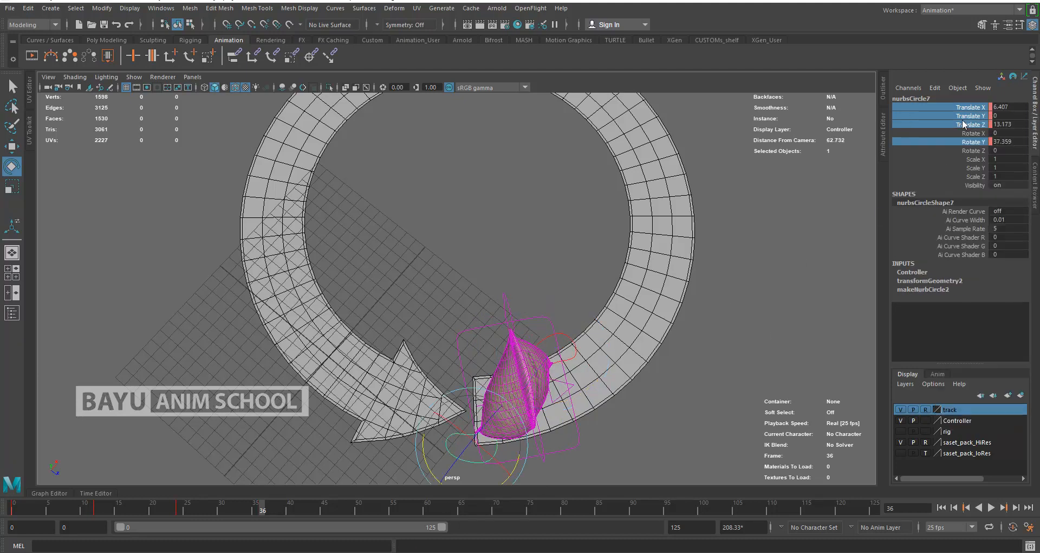
right_click(963, 125)
click(959, 142)
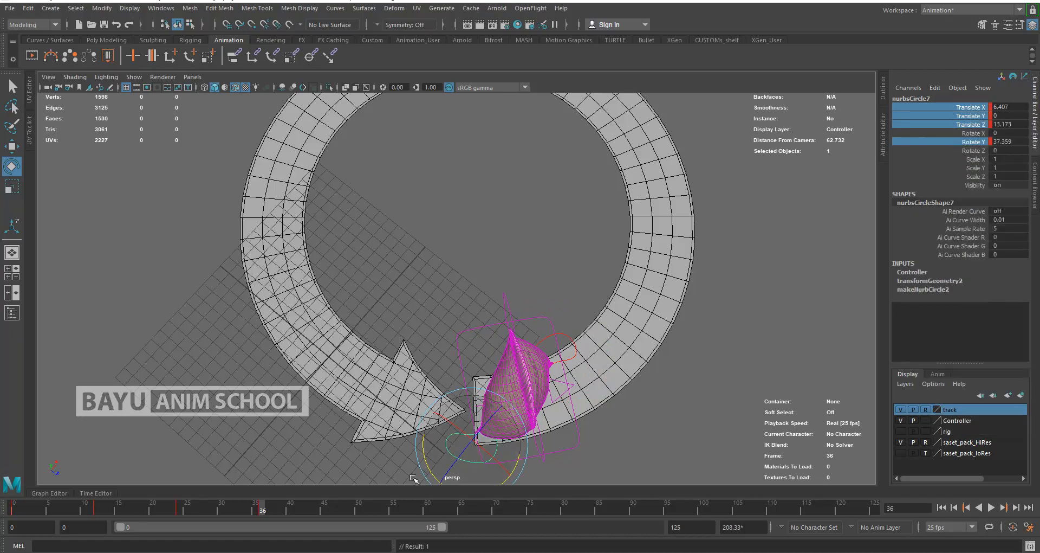
- At frame 48, move the outer foot controller along the track to about X 21.589, Z 19.787, and rotate it to about 90° in Y
alt+middle_drag(396, 425, 354, 421)
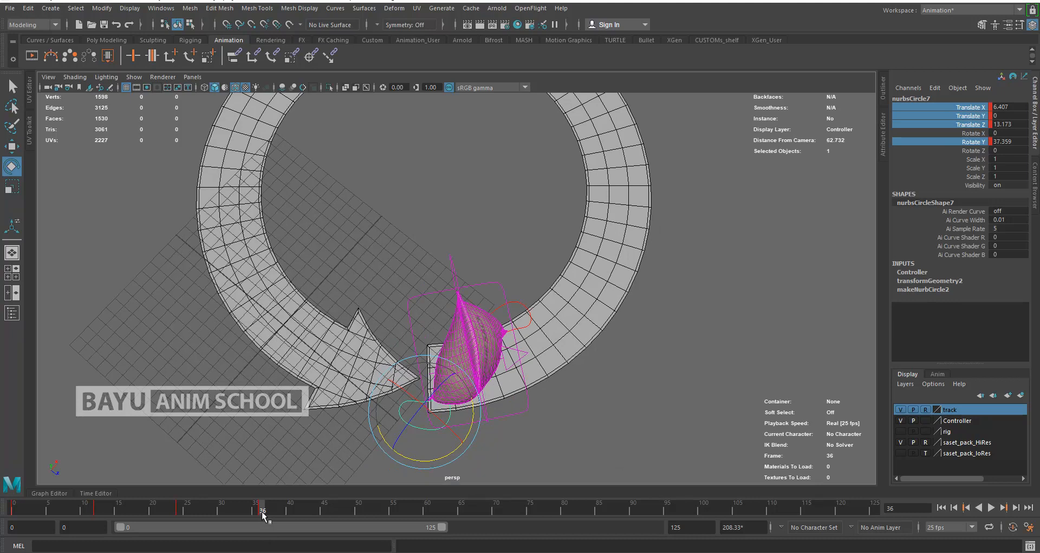
key(alt+v)
key(alt+v)
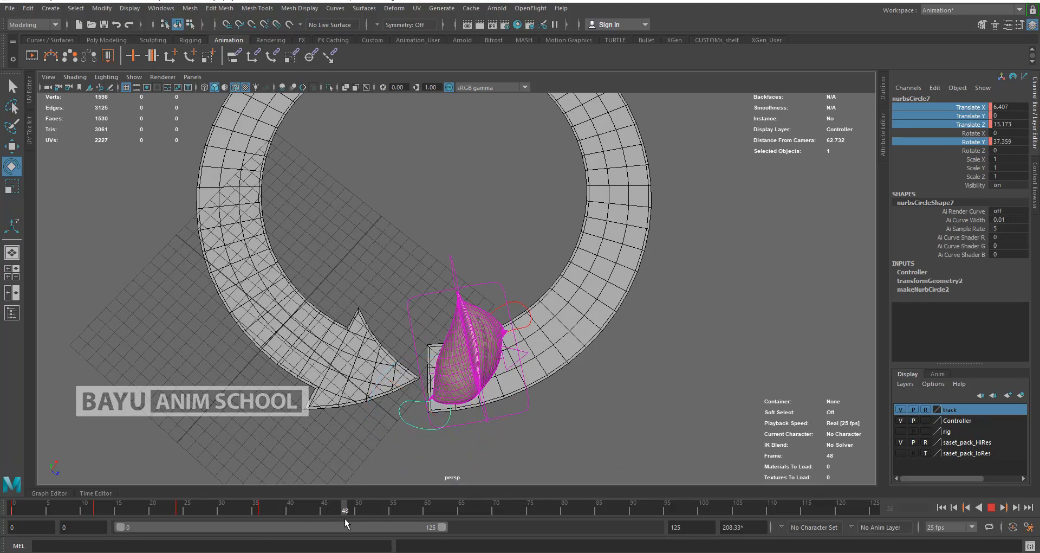
key(w)
alt+drag(681, 325, 675, 341)
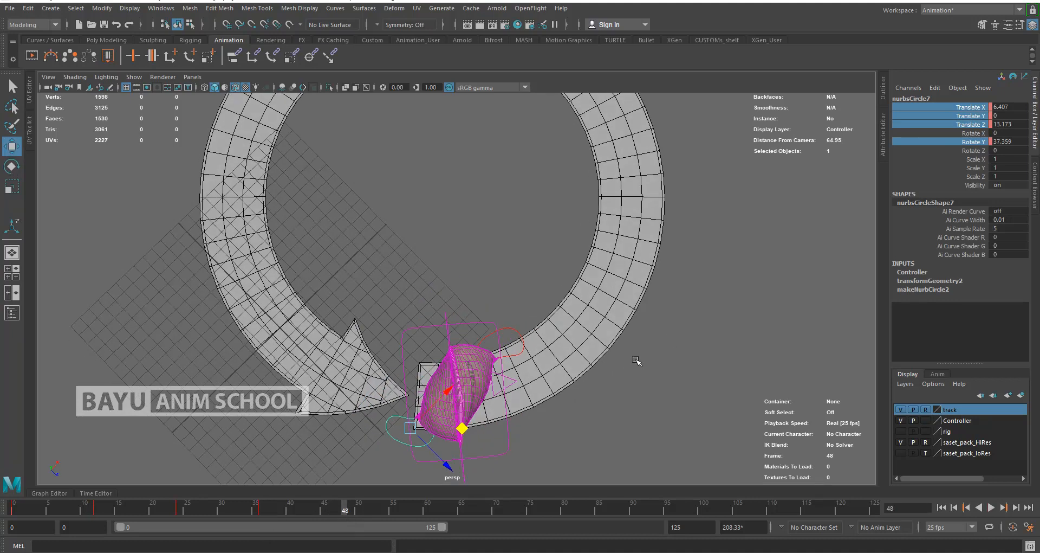
drag(461, 429, 651, 355)
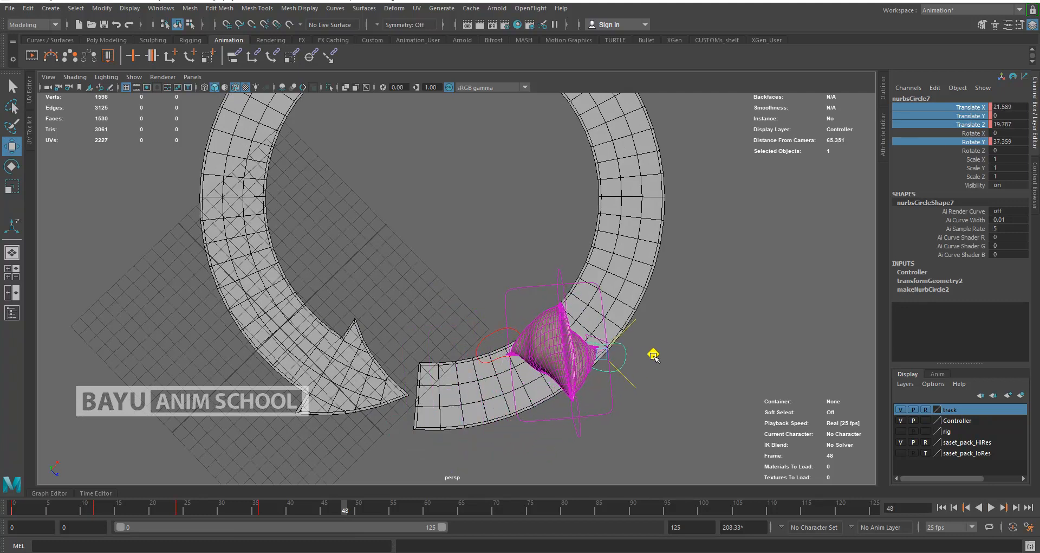
key(e)
drag(592, 403, 628, 393)
- Key Translate X, Y, Z and Rotate Y of both foot controllers at frame 48
right_click(970, 118)
click(975, 130)
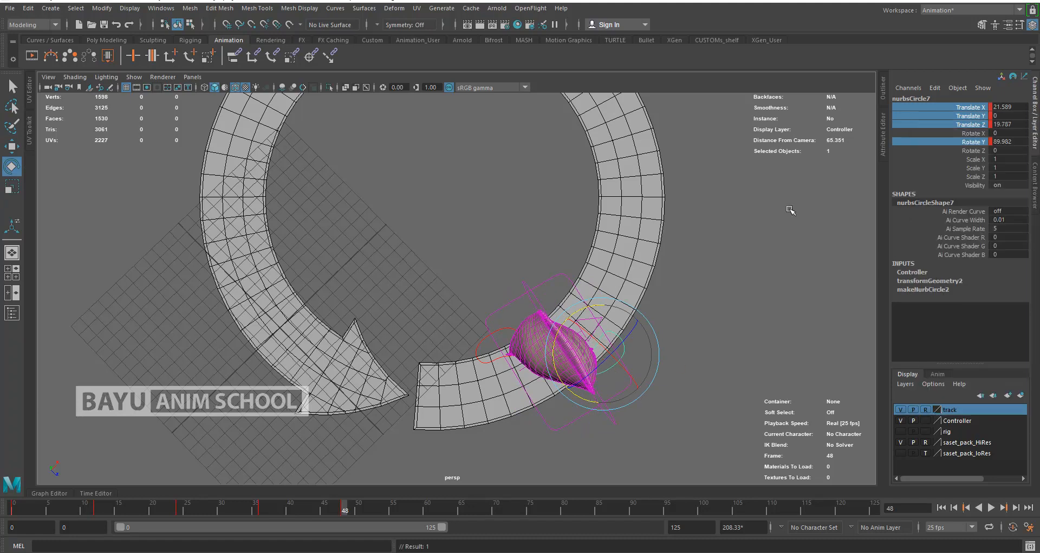
click(502, 330)
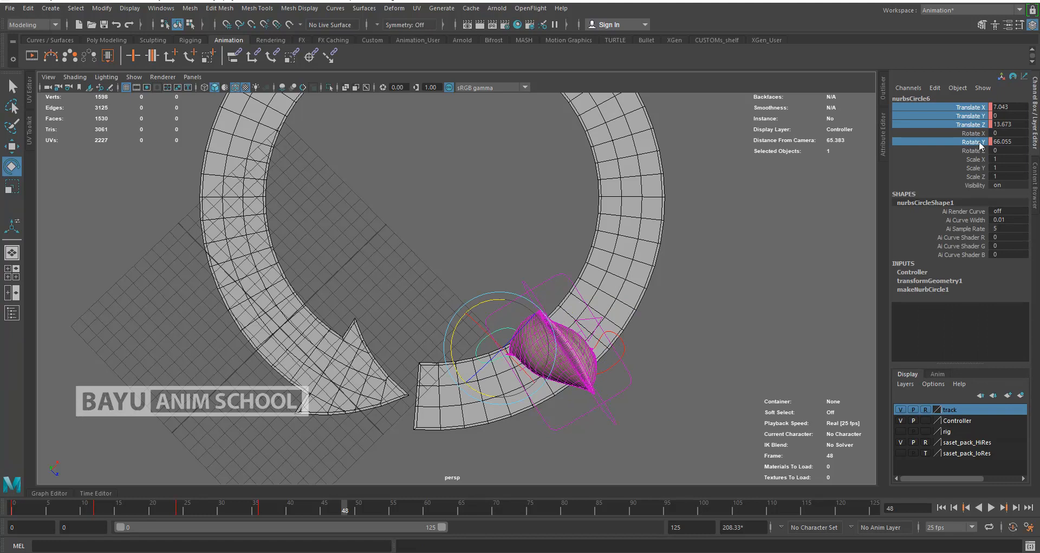
right_click(977, 118)
click(969, 134)
- Move the inner foot controller to about X 18.671, Z 12.991, rotate it to about 120.5° in Y, and key those channels at frame 48
key(w)
alt+drag(700, 322, 701, 325)
drag(551, 354, 646, 248)
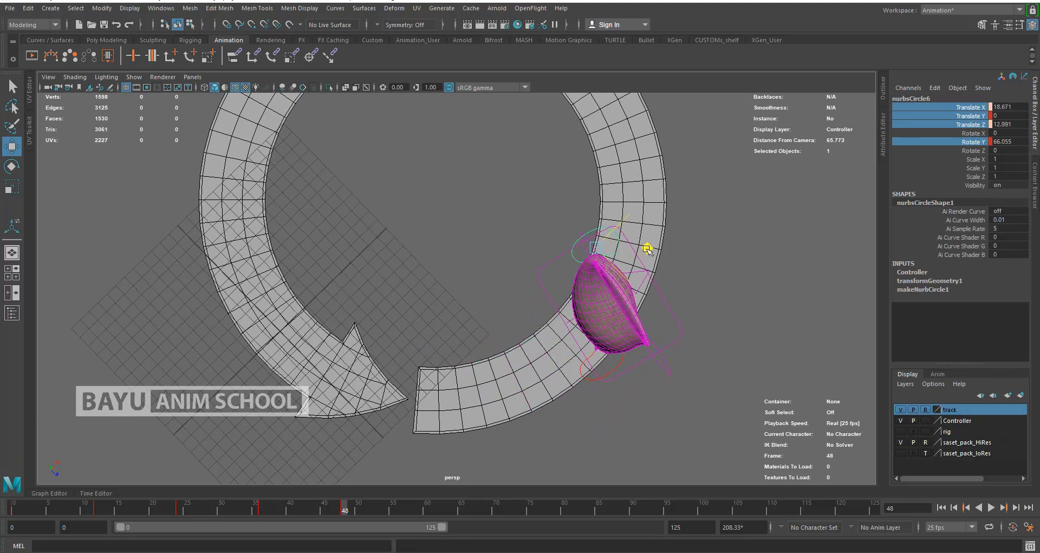
key(e)
drag(585, 297, 634, 297)
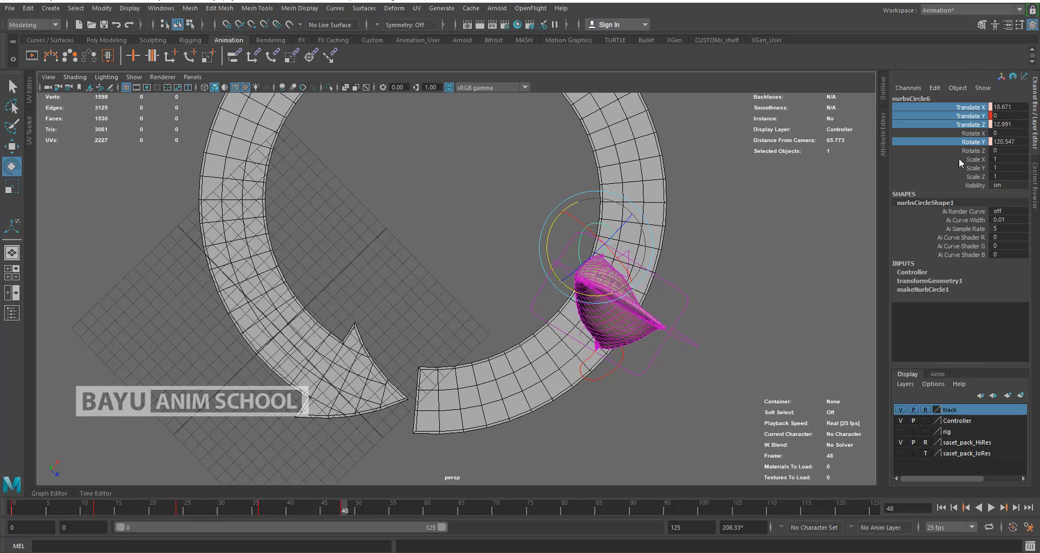
right_click(958, 118)
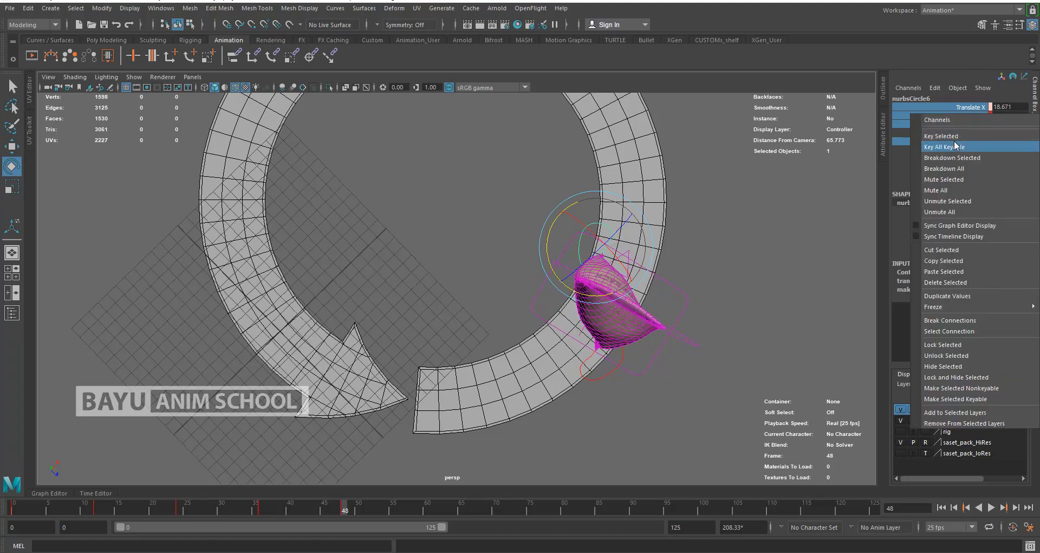
click(955, 136)
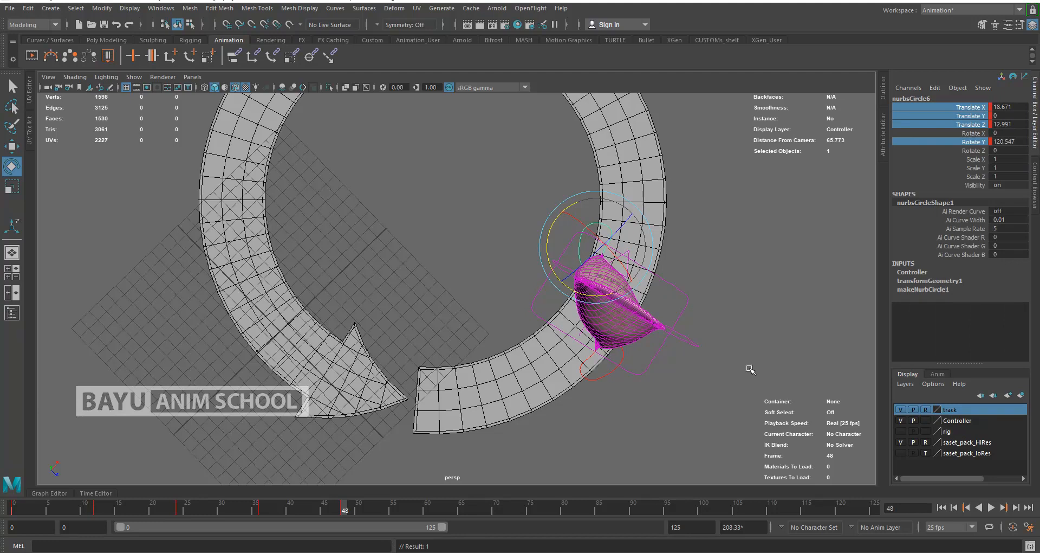
- Move the outer foot controller farther along the track to about X 37.454, Z 10.028, and rotate it to about 156.4° in Y
click(601, 378)
alt+drag(710, 410, 632, 417)
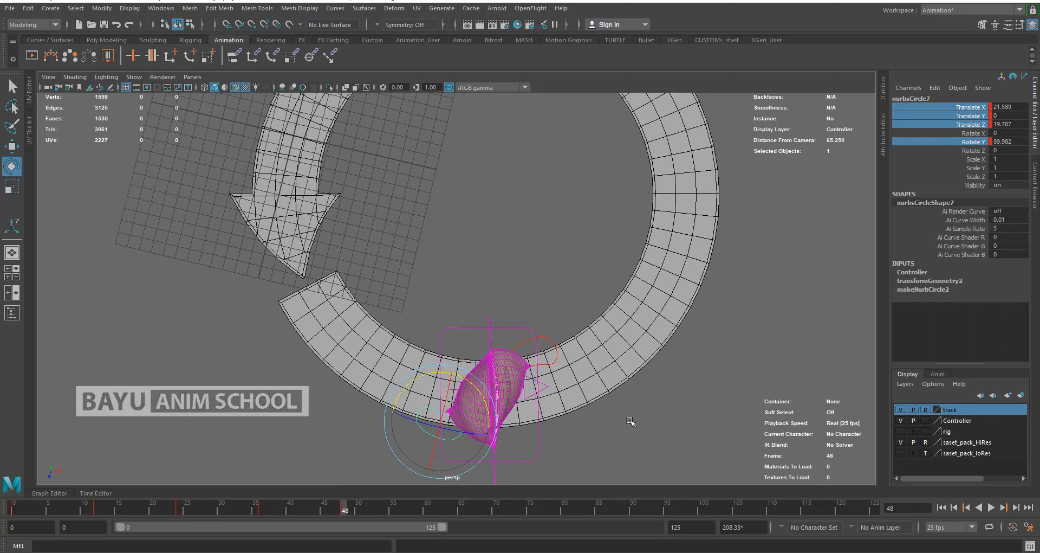
key(w)
drag(467, 465, 689, 397)
key(e)
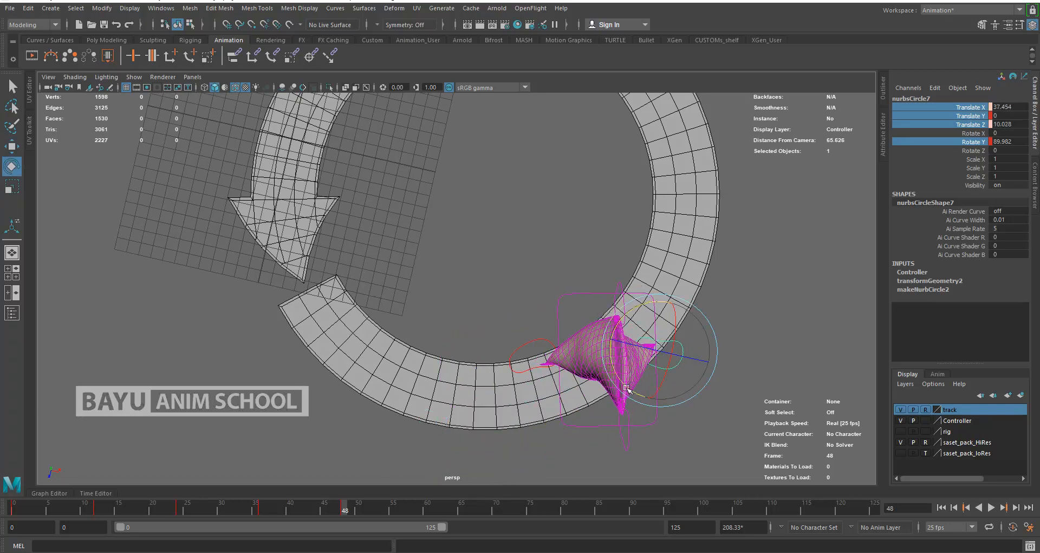
drag(645, 306, 608, 346)
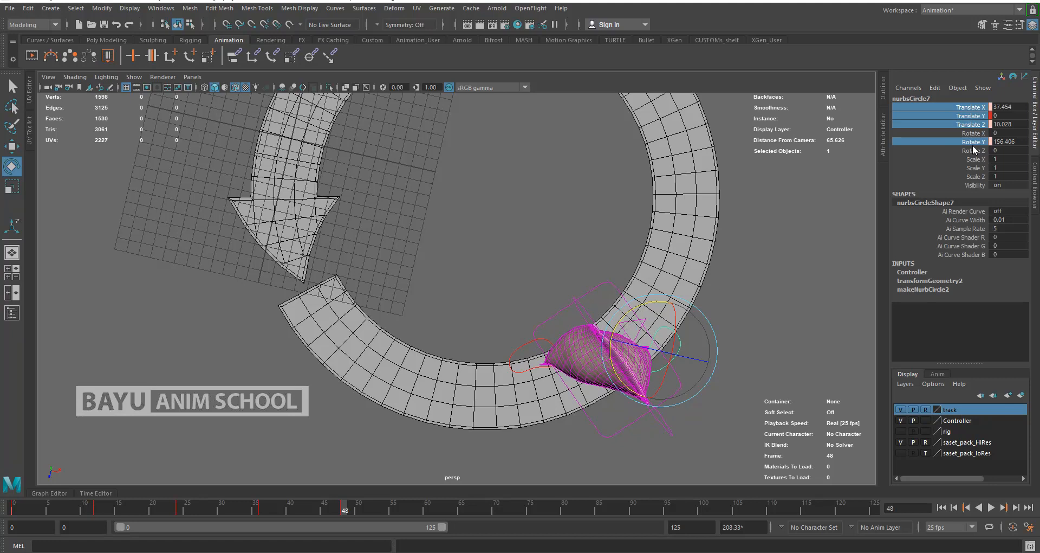
- Key the translate channels and Rotate Y of the outer and inner foot controllers at frame 48
right_click(967, 116)
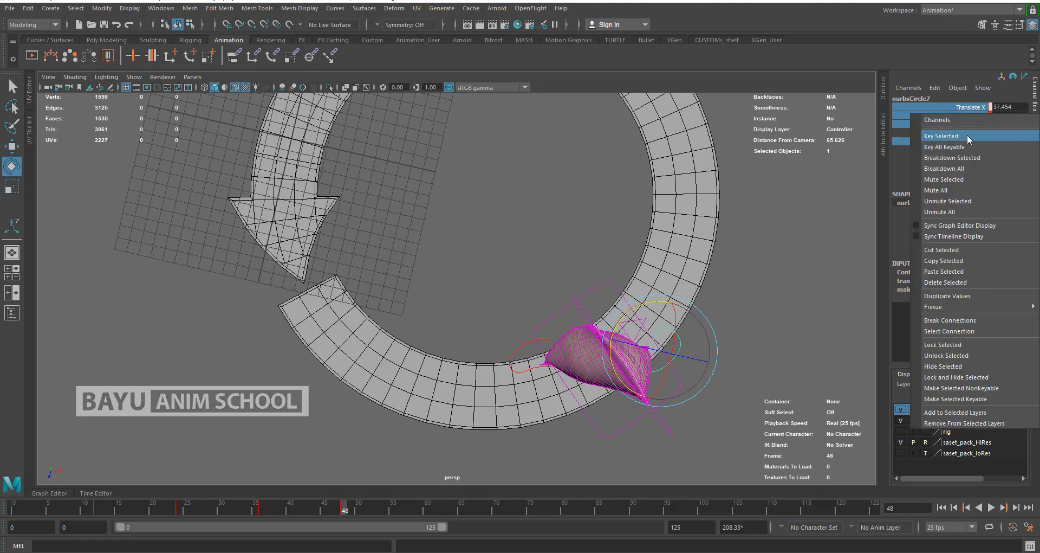
click(967, 136)
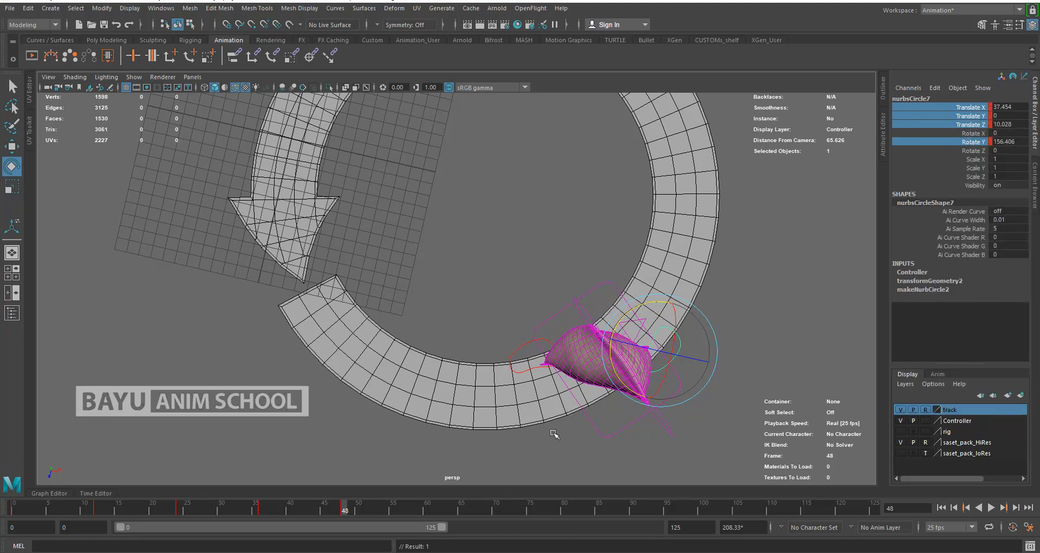
click(529, 346)
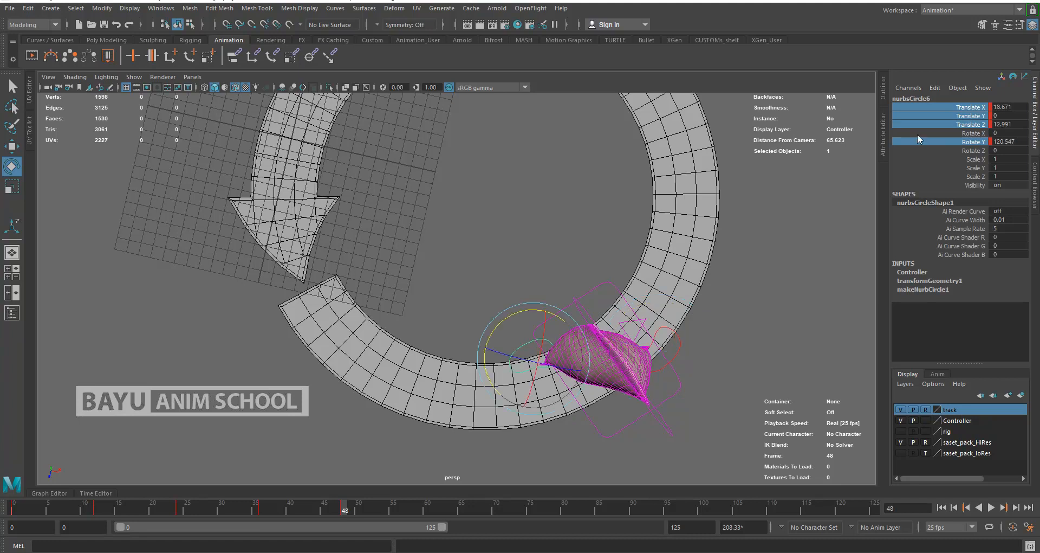
right_click(967, 115)
click(963, 126)
- Move the inner foot controller farther along the track to about X 25.642, Z 1.258
key(w)
drag(558, 399, 676, 281)
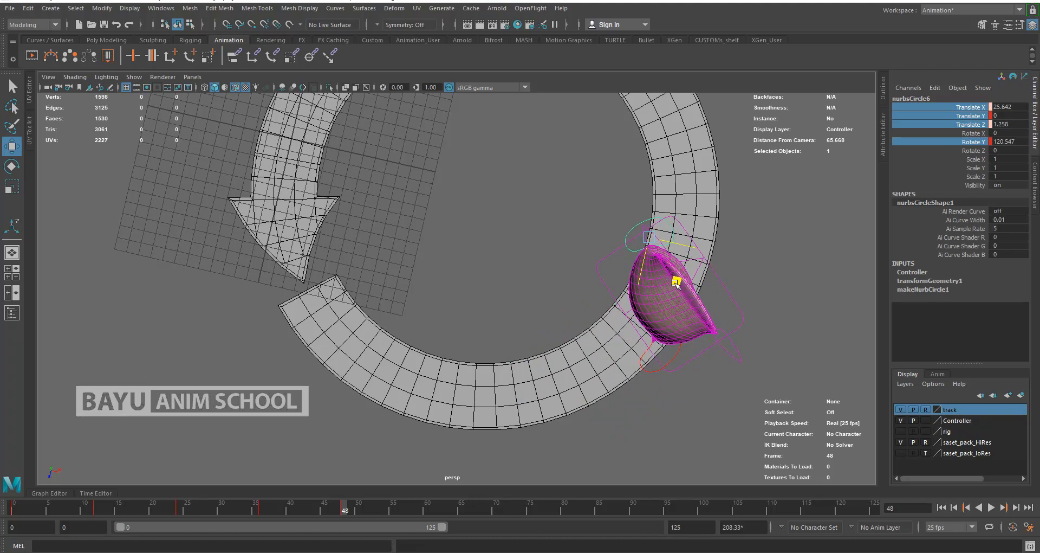
- Rotate the nurbsCircle6 controller to about 176.5 in Rotate Y and key its selected channels at frame 48
key(e)
drag(638, 280, 676, 295)
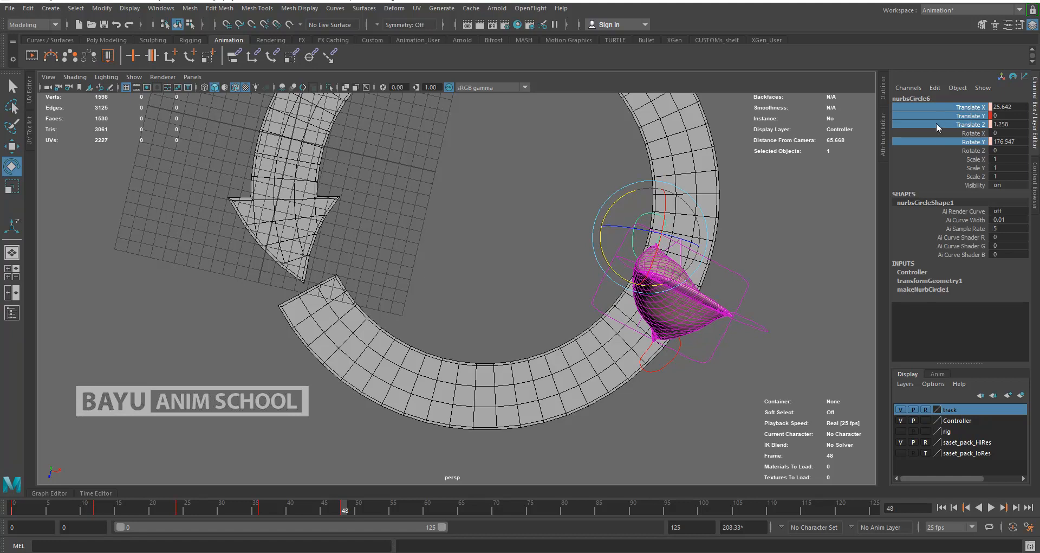
right_click(937, 116)
click(949, 141)
- Move nurbsCircle7 up the track to about X 37.9, Z -7.8, rotate it to about 206.9 in Y, and key it at frame 48
click(663, 369)
alt+middle_drag(752, 353, 699, 428)
key(w)
drag(633, 469, 688, 261)
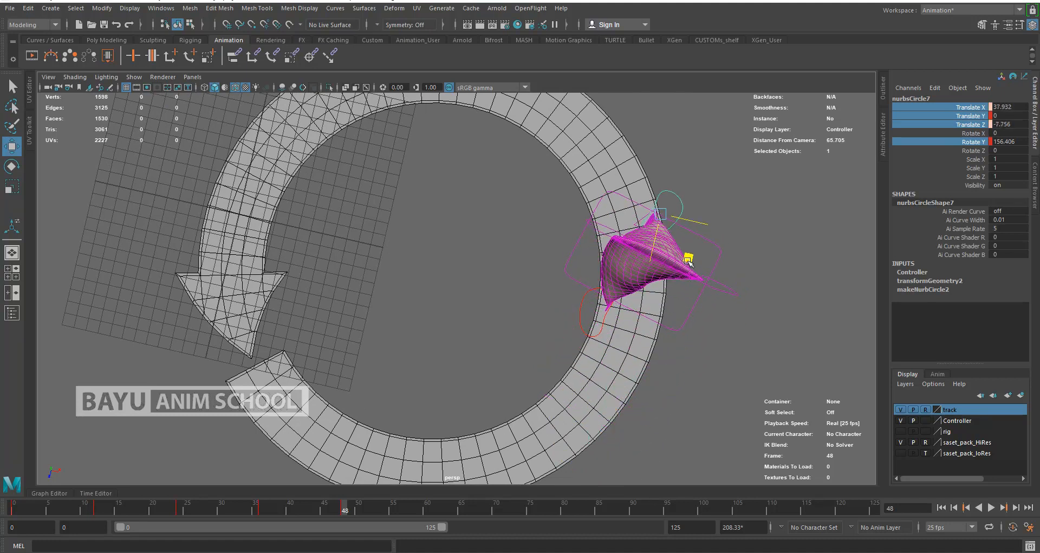
key(e)
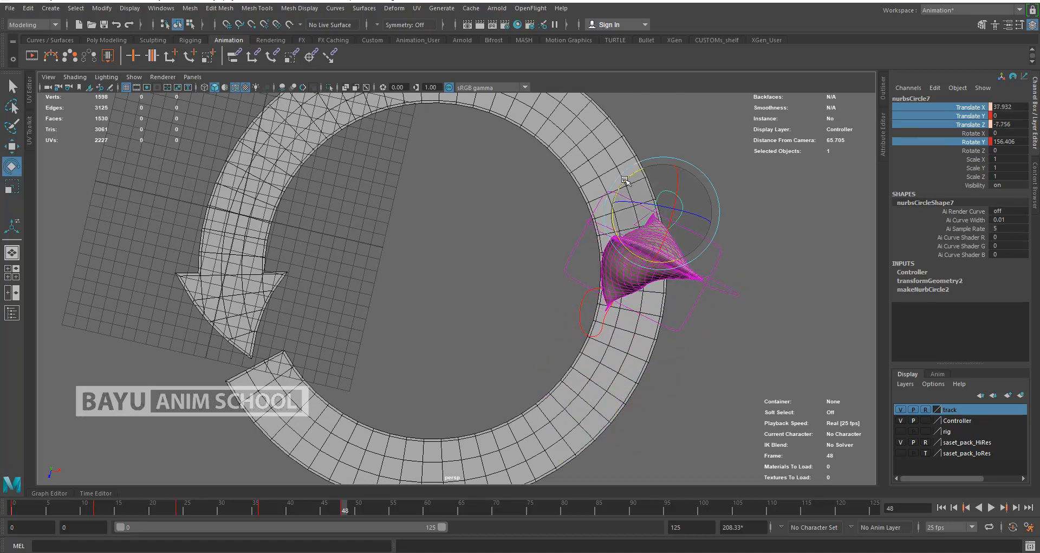
drag(627, 190, 624, 210)
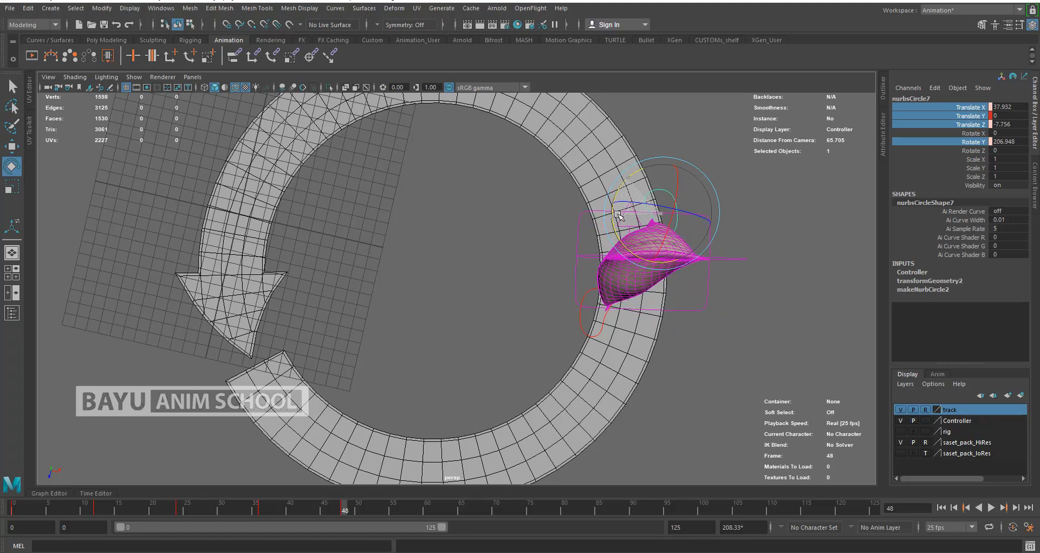
right_click(925, 116)
click(930, 136)
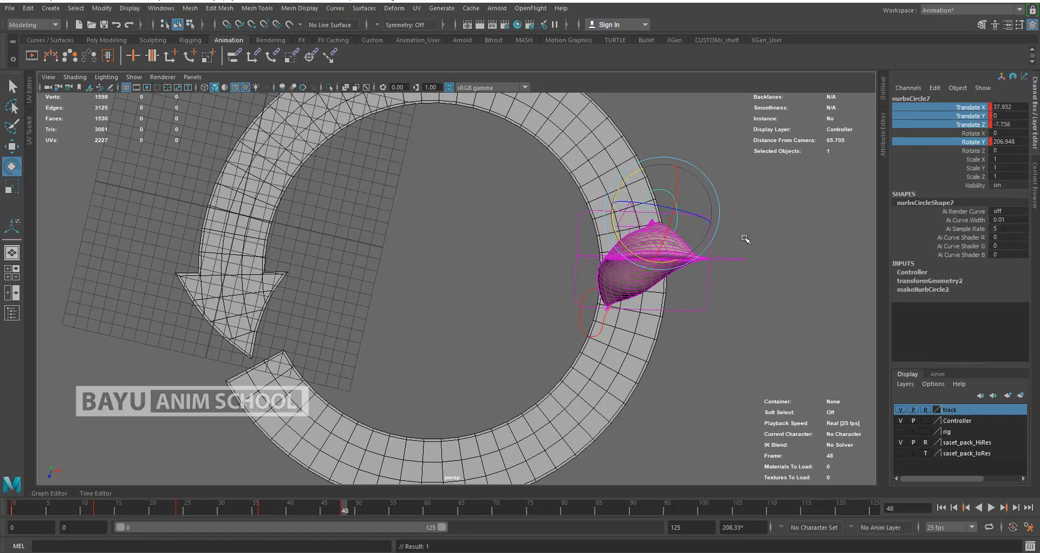
- Move nurbsCircle6 further along the track to about X 19.9, Z -10, rotate it to about 241.5 in Y, and key it
click(577, 325)
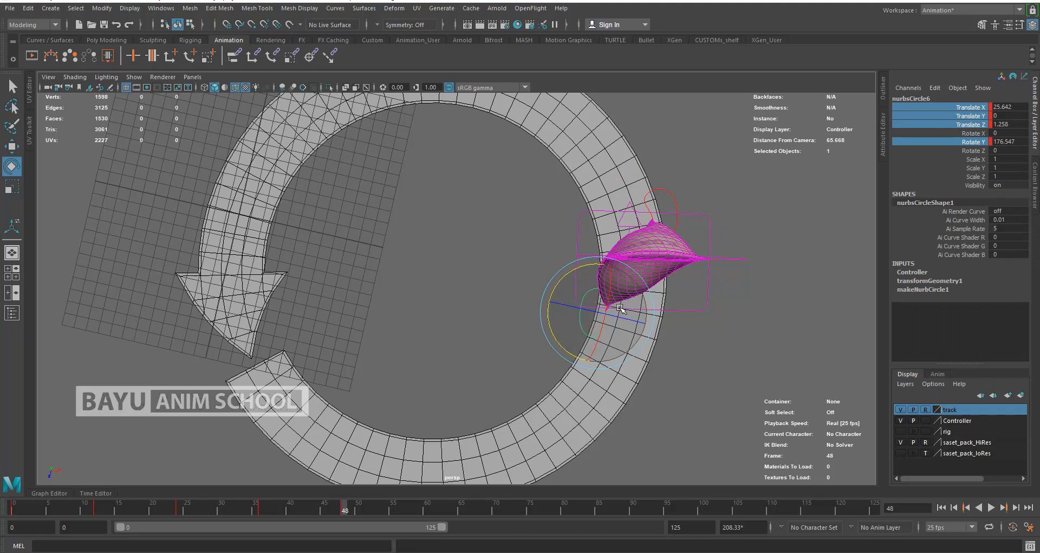
right_click(925, 116)
click(940, 139)
key(w)
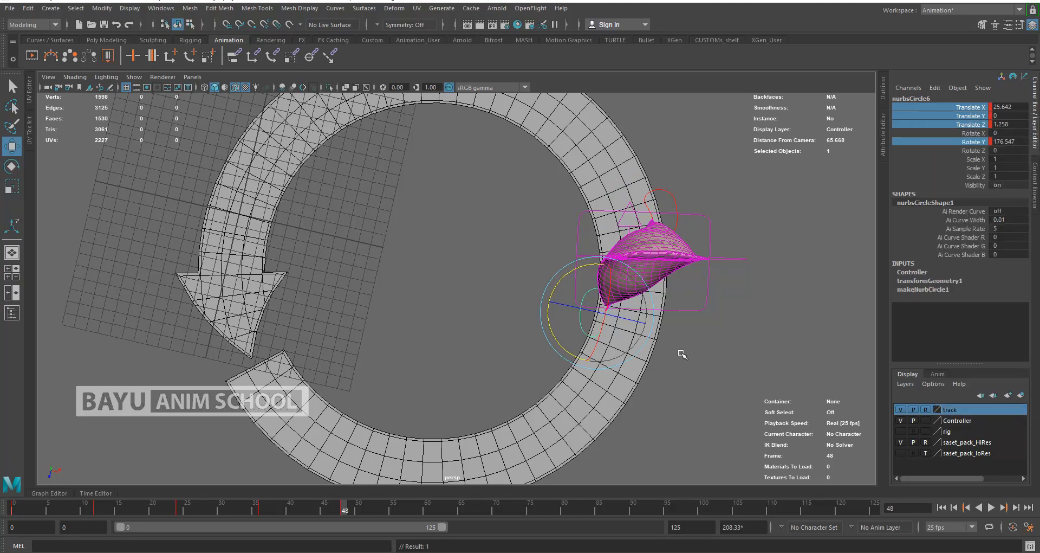
alt+middle_drag(701, 353, 704, 387)
drag(624, 396, 590, 239)
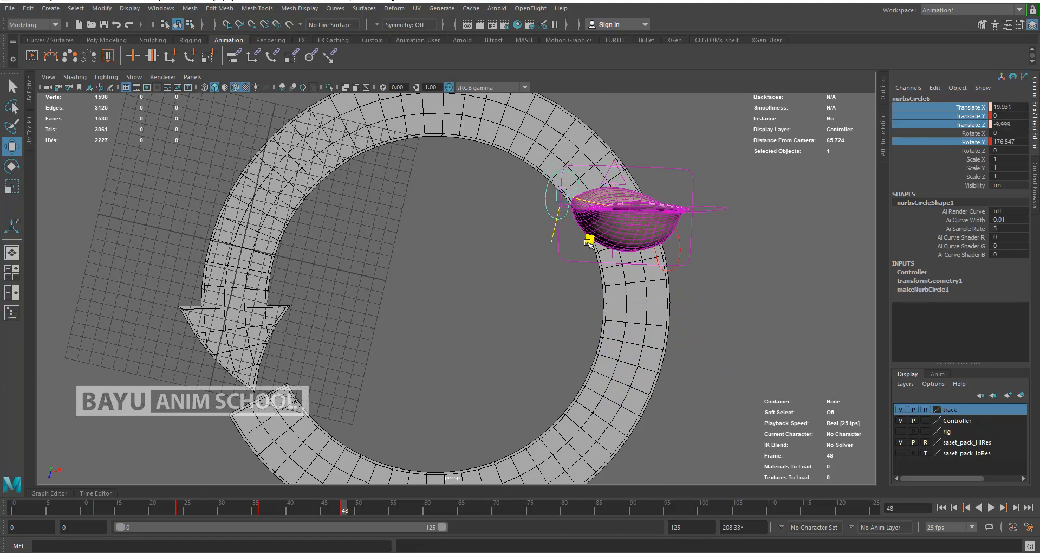
key(e)
drag(528, 230, 582, 247)
right_click(962, 115)
click(957, 136)
- Move nurbsCircle7 ahead of the other foot to about X 23.6, Z -17.8, rotate it to about 271.4 in Y, and key it
click(678, 260)
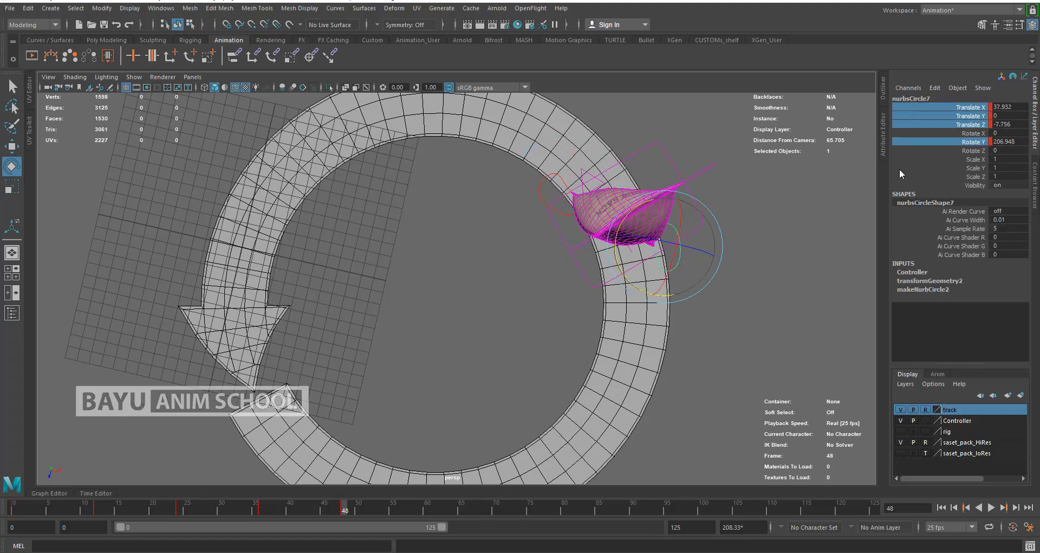
right_click(937, 119)
click(939, 140)
key(w)
alt+drag(555, 319, 708, 347)
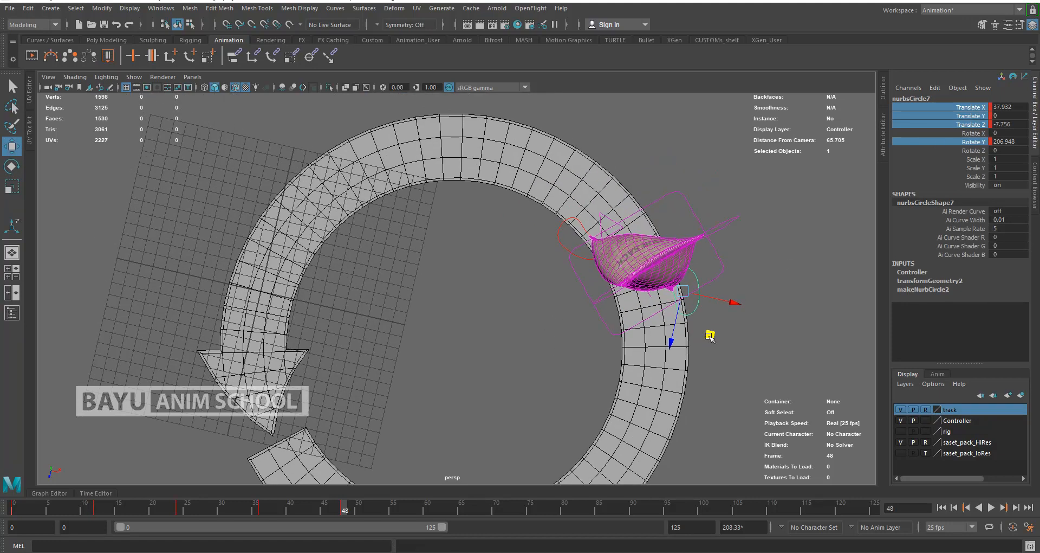
middle_drag(711, 338, 569, 180)
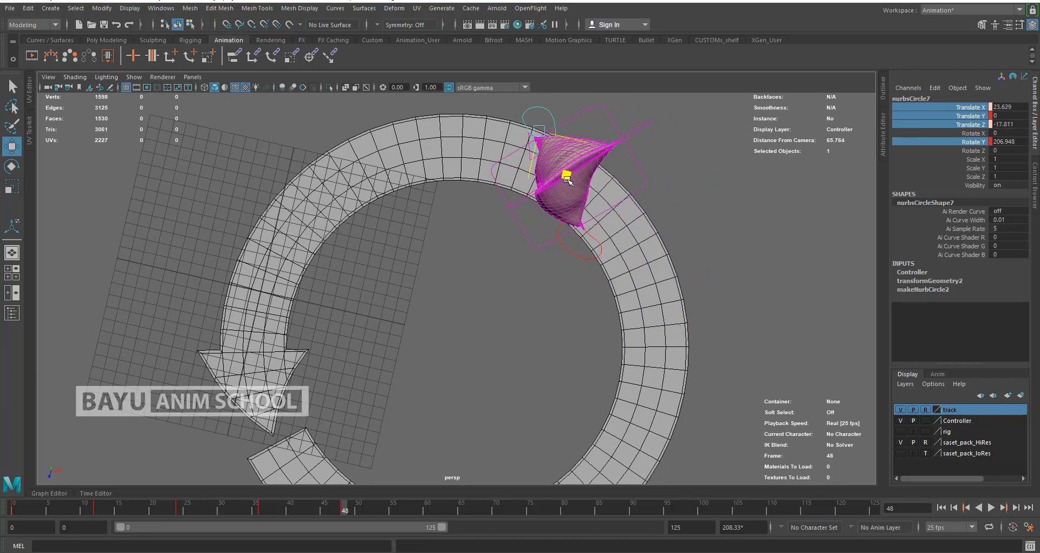
key(e)
drag(510, 171, 566, 183)
right_click(944, 116)
click(946, 134)
- Move nurbsCircle6 along the inner track edge to about X 7.7, Z -12, rotate it to about 295.6 in Y, and key it
click(585, 257)
alt+middle_drag(514, 301, 546, 362)
key(w)
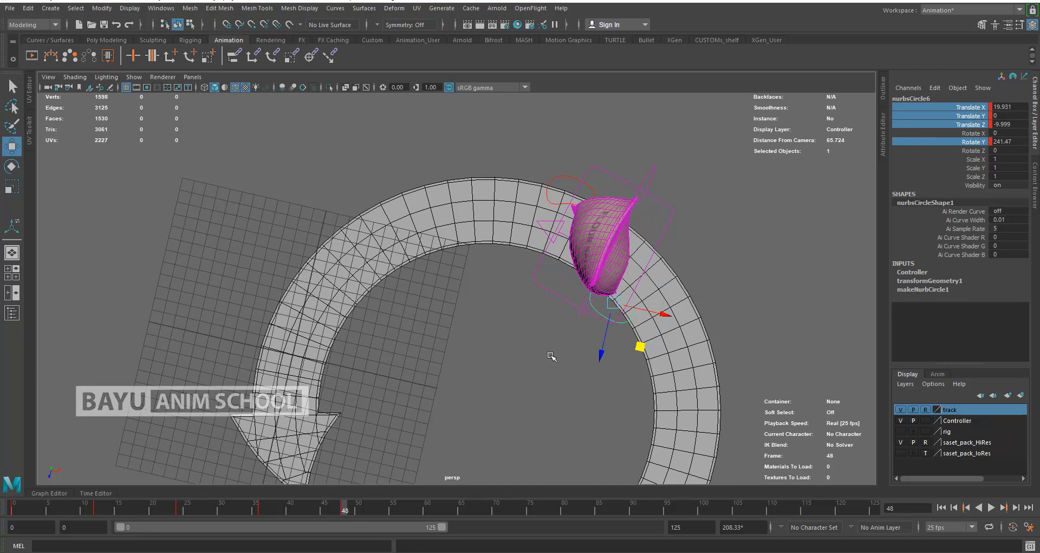
drag(639, 347, 545, 275)
key(e)
right_click(944, 115)
click(941, 136)
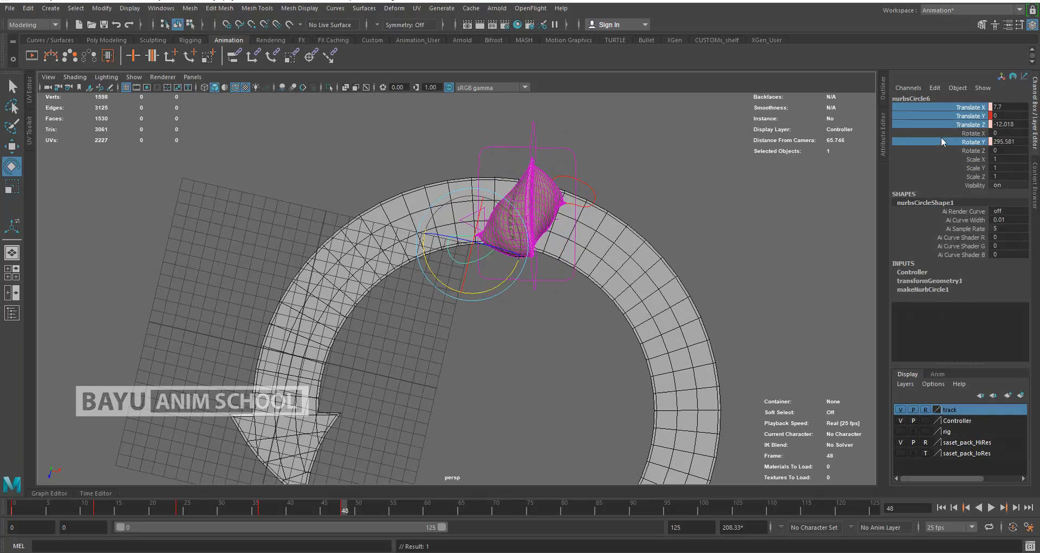
- Move nurbsCircle7 along the outer track edge to about X 8, Z -13, rotate it to about 325.2 in Y, and key it
click(592, 193)
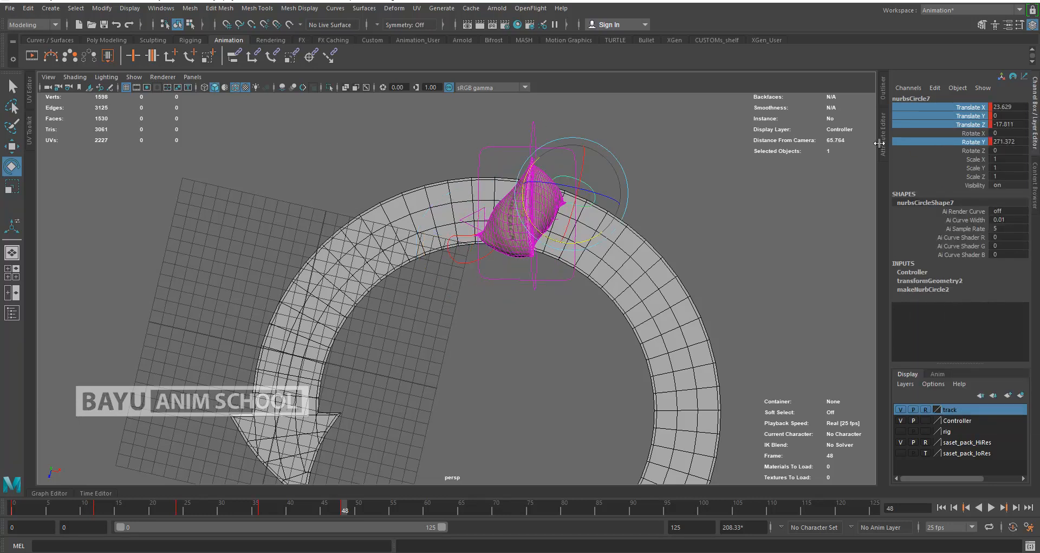
right_click(918, 111)
click(941, 135)
key(w)
drag(599, 240, 400, 254)
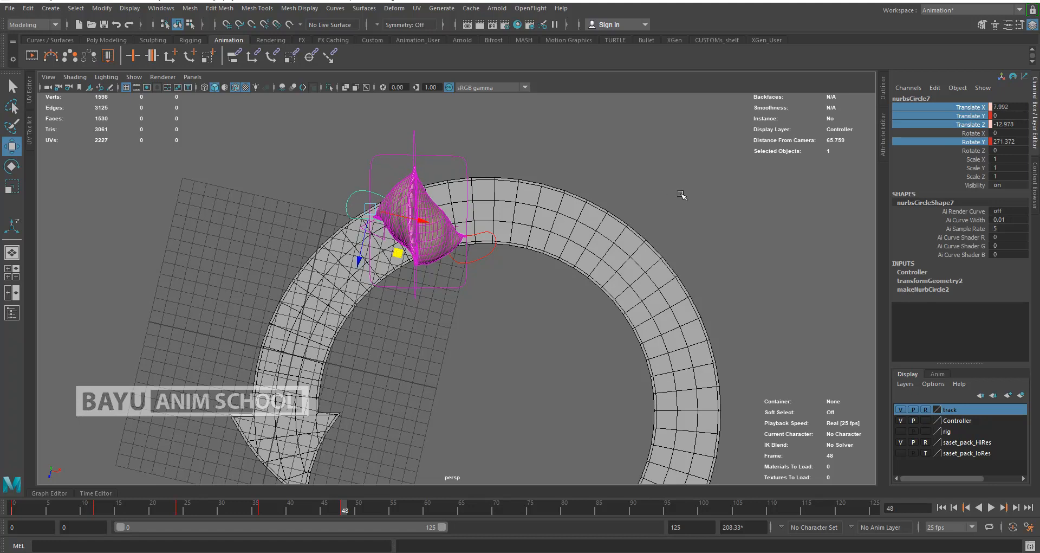
key(e)
drag(378, 258, 427, 236)
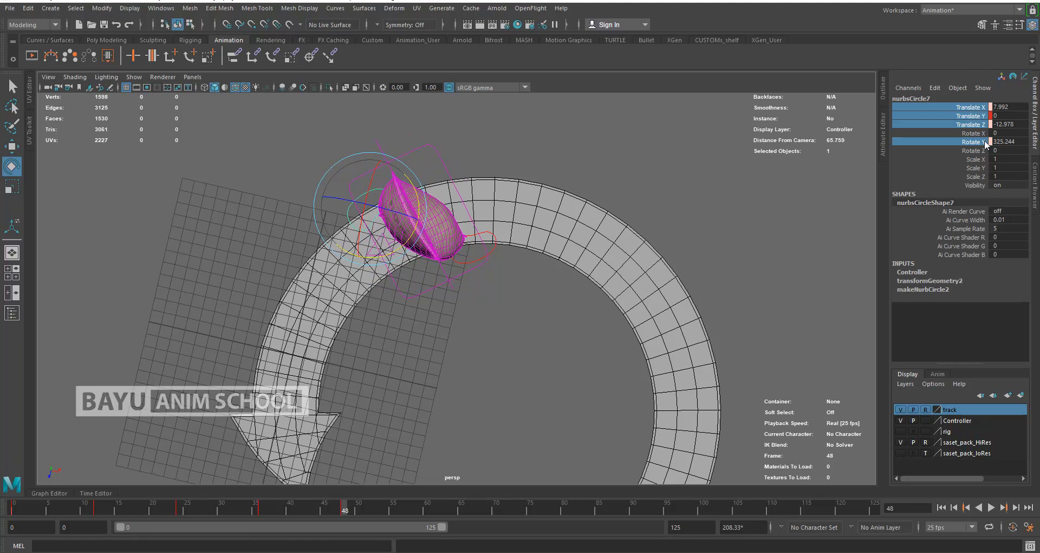
right_click(968, 154)
click(975, 124)
- Key the translate and Rotate Y channels of nurbsCircle6 at frame 48
click(493, 255)
right_click(958, 123)
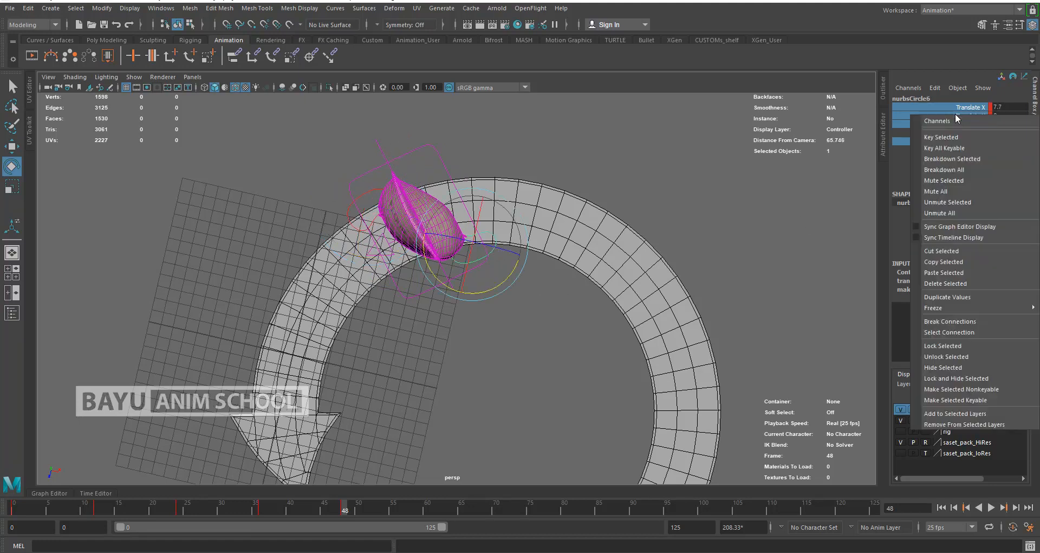
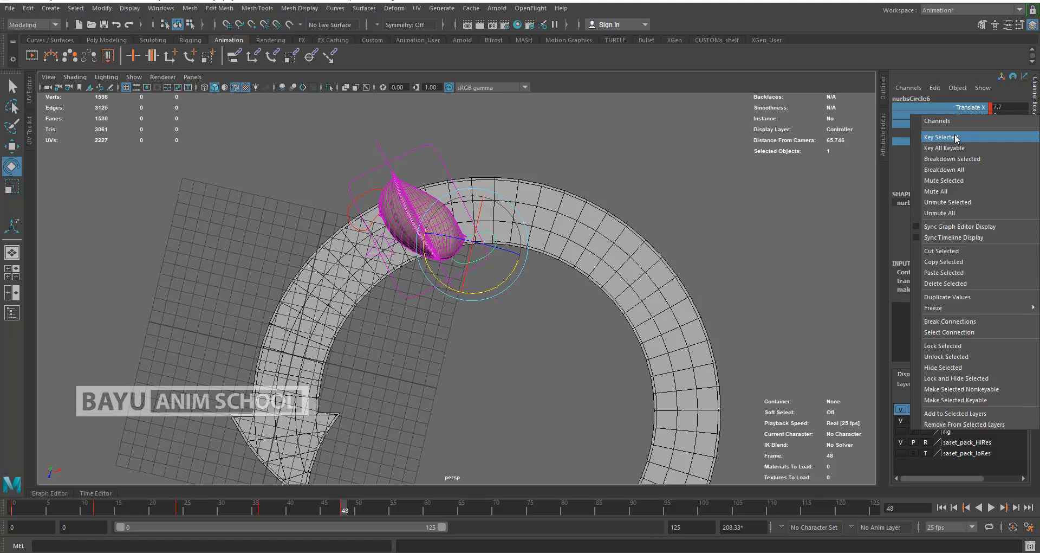
click(956, 138)
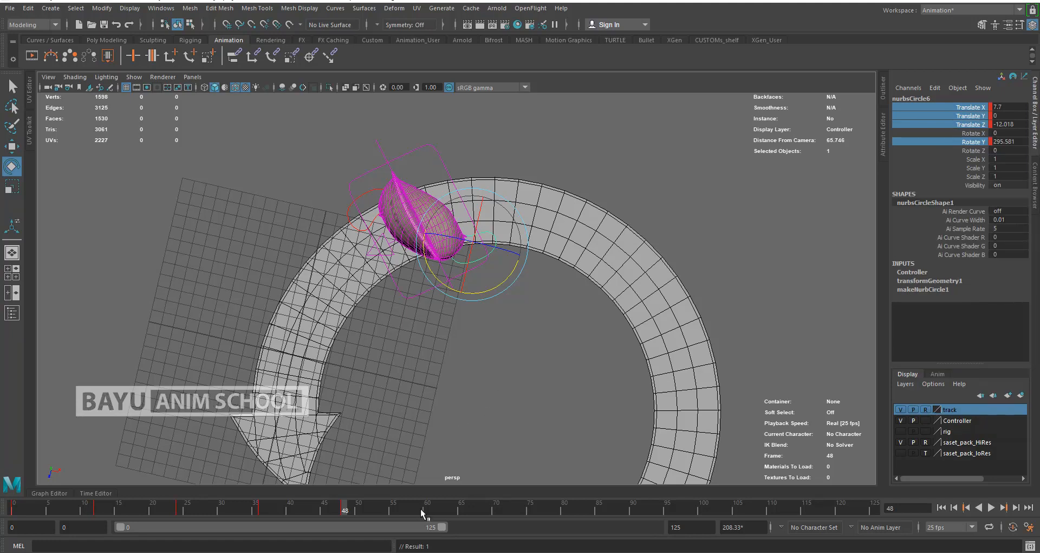
- Scrub the timeline up to frame 48 to check the flour sack's steps along the track
drag(302, 514, 267, 504)
alt+middle_drag(413, 417, 443, 264)
key(alt+v)
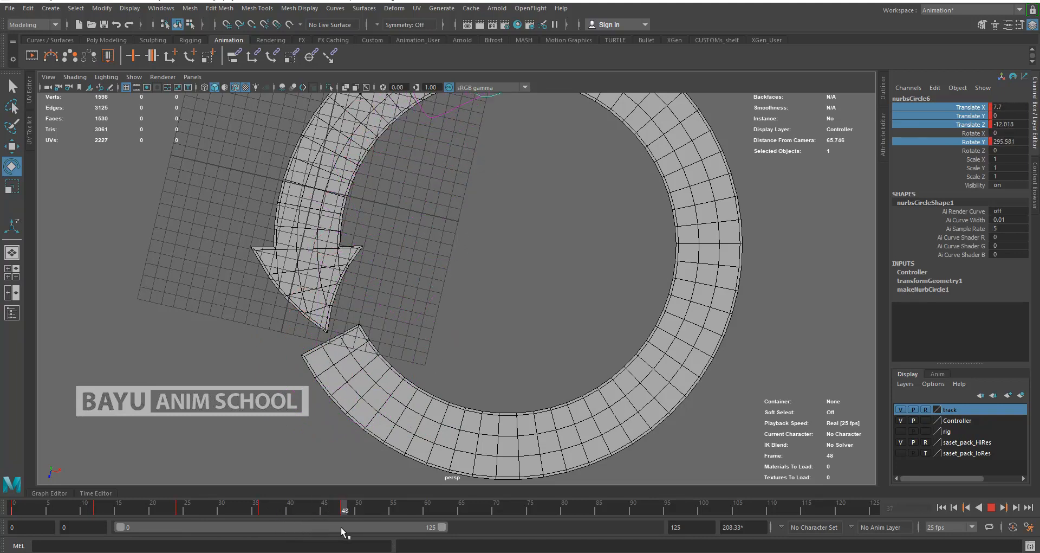
drag(340, 527, 341, 527)
- Select both foot controllers and delete their keys at frame 48
alt+middle_drag(470, 264, 435, 404)
alt+drag(435, 405, 450, 344)
shift+click(321, 195)
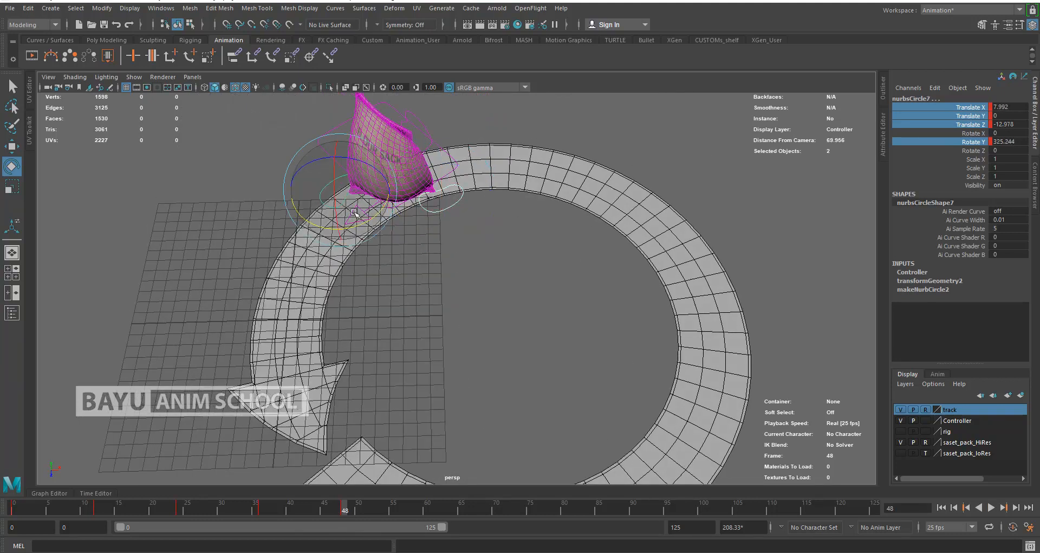
right_click(343, 510)
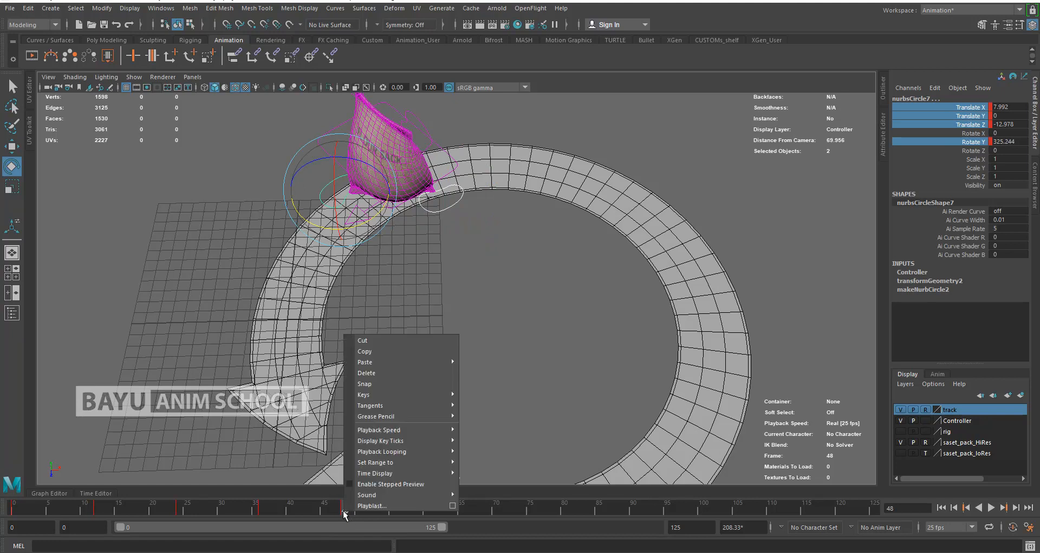
click(391, 371)
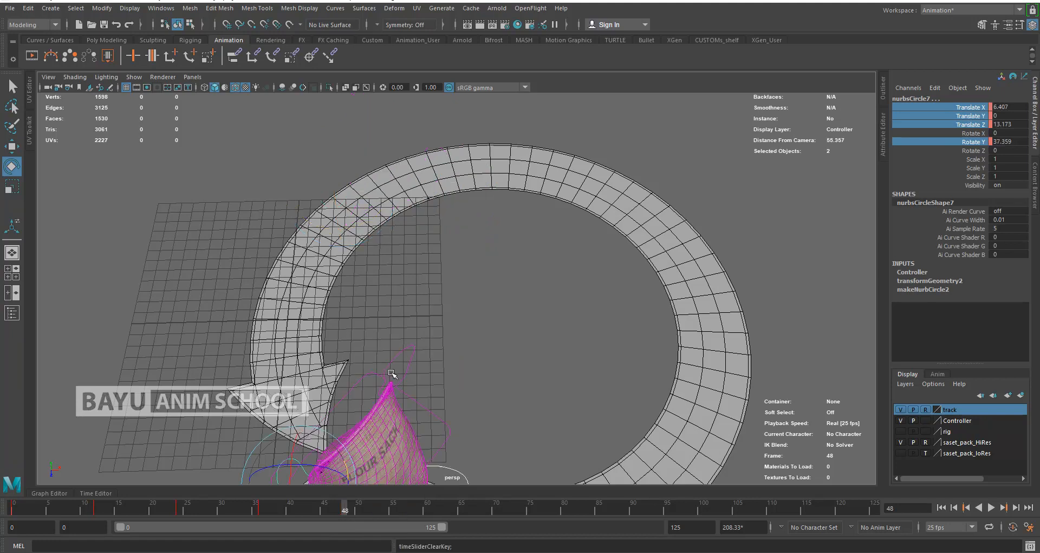
- Compare the flour sack's pose at frames 36 and 48 by scrubbing the timeline
mouse_move(436, 431)
alt+mouse_down()
mouse_move(450, 380)
mouse_move(447, 416)
alt+mouse_up()
drag(348, 505, 261, 525)
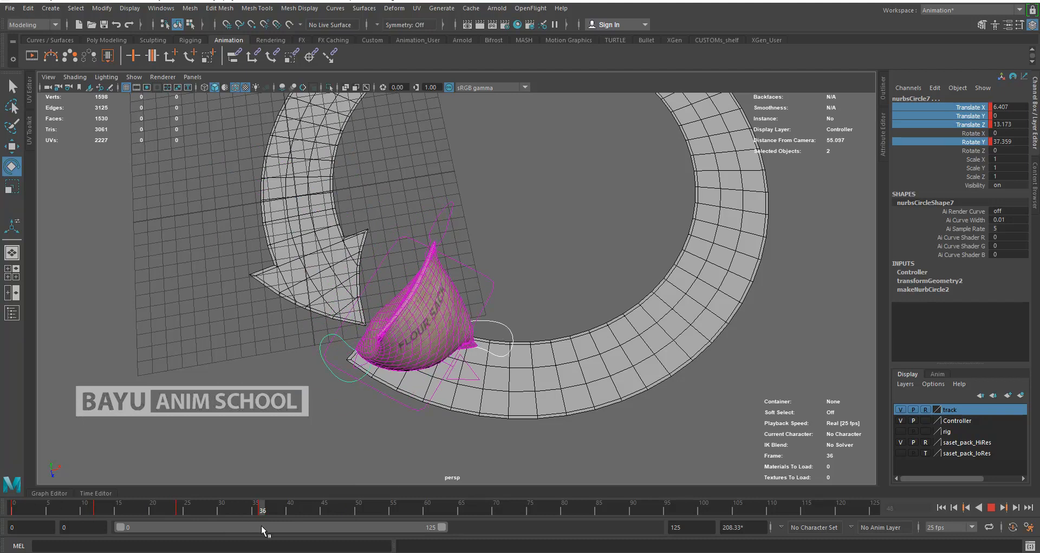
drag(262, 525, 275, 527)
drag(342, 532, 342, 532)
- Try to move both foot controllers together along the track at frame 48
key(w)
alt+drag(355, 438, 575, 434)
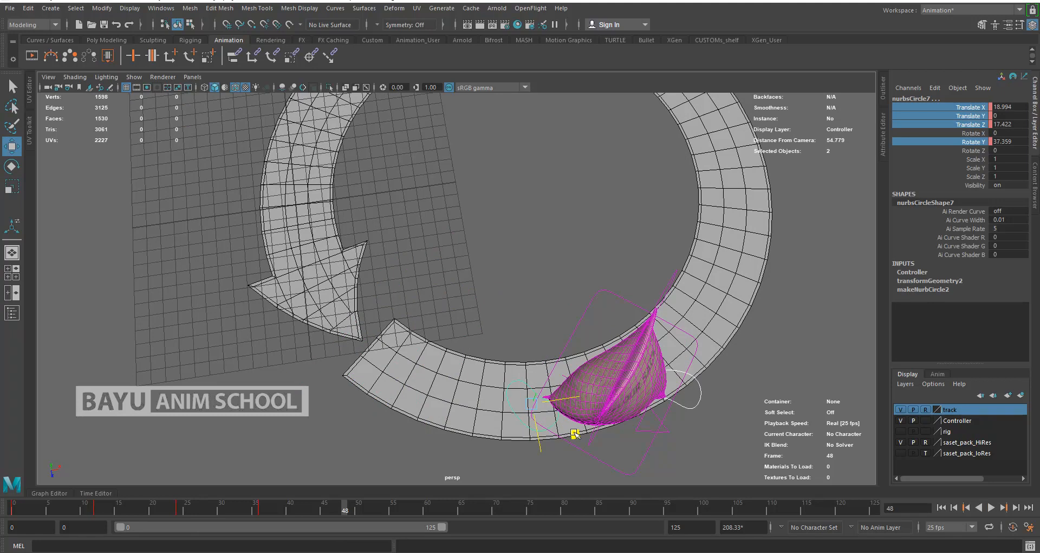
key(ctrl+z)
click(277, 449)
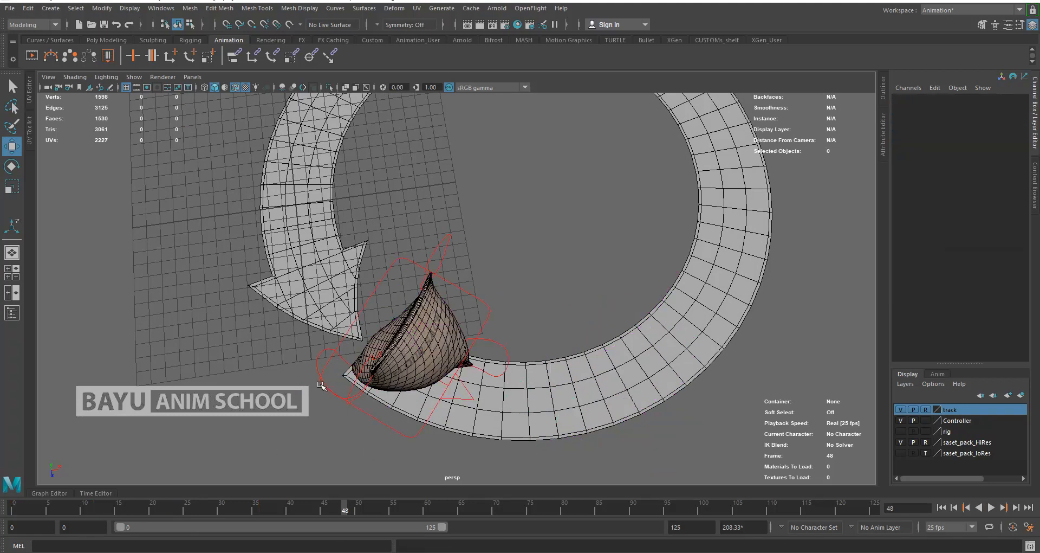
- At frame 48, move nurbsCircle7 forward to about X 20.5, Z 20, rotate it to about 95.9 in Y, and key its translate and Rotate Y channels
click(317, 363)
middle_drag(386, 408, 607, 471)
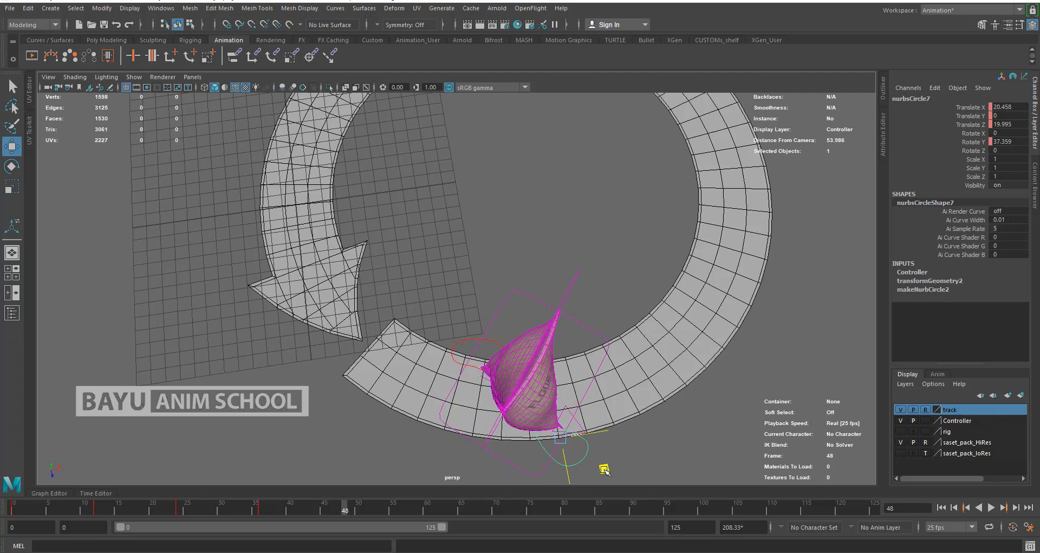
key(e)
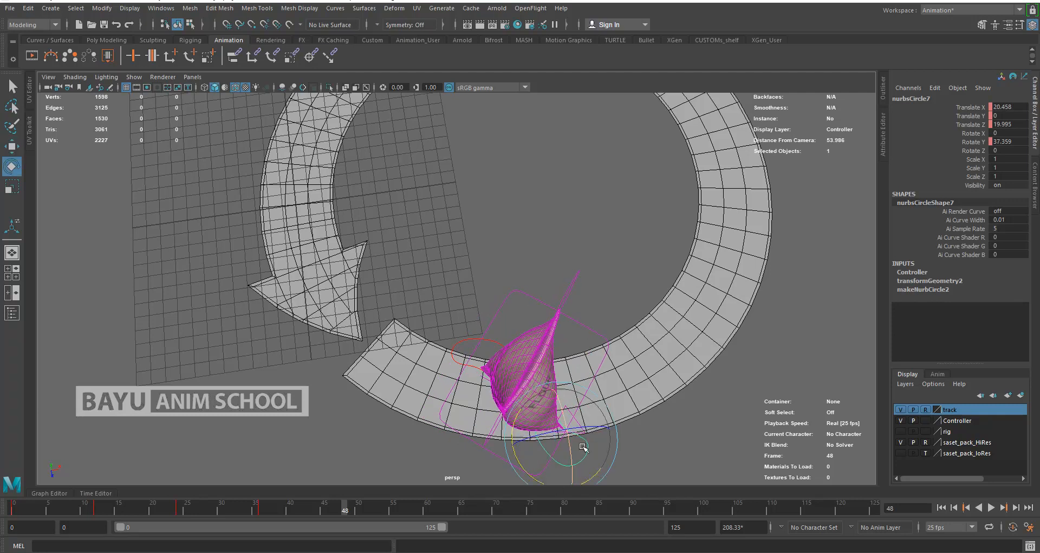
alt+middle_drag(575, 471, 543, 404)
drag(543, 404, 576, 363)
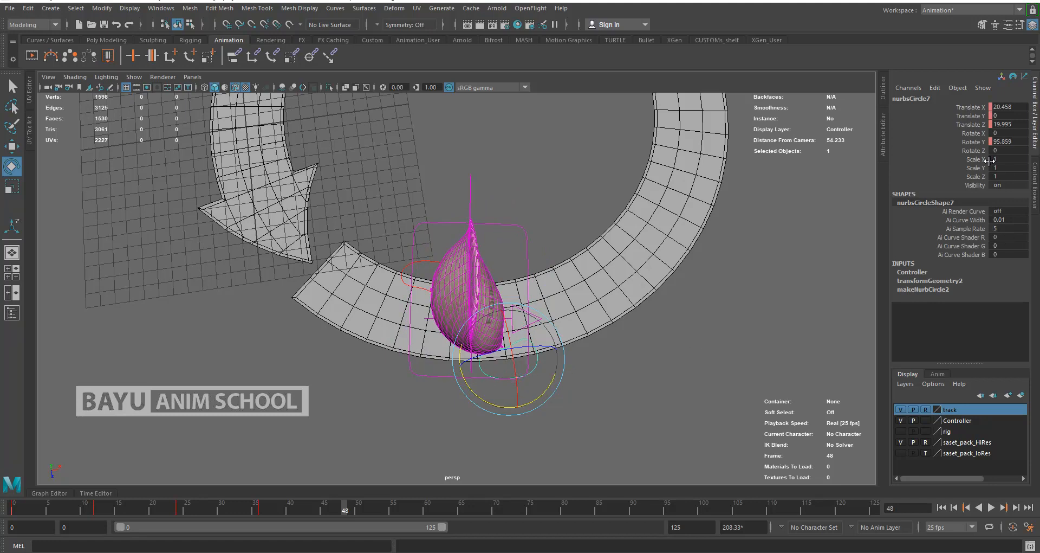
drag(975, 111, 975, 124)
ctrl+click(966, 142)
right_click(966, 142)
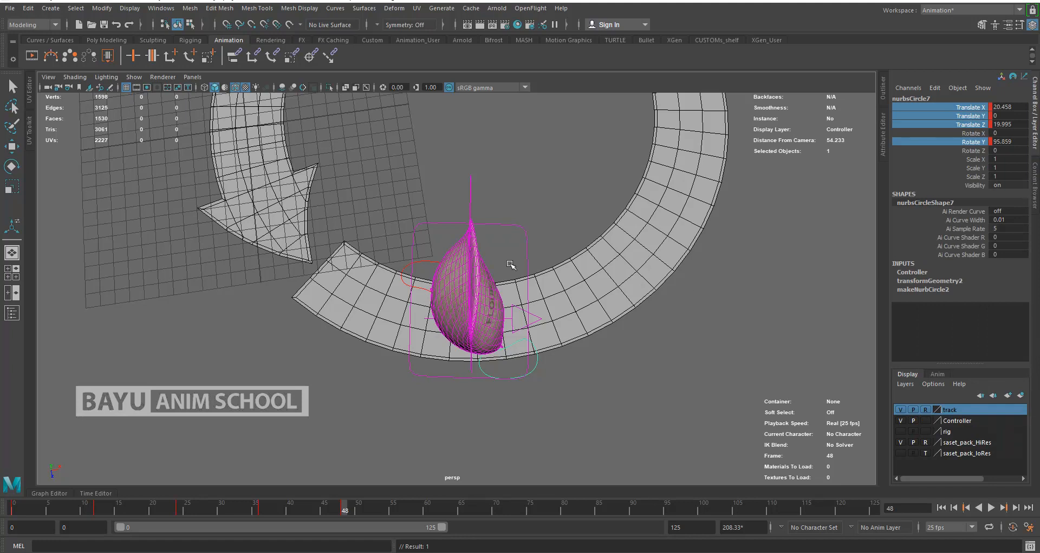
- Key the trailing nurbsCircle6 controller's translate and Rotate Y channels at frame 48
click(425, 261)
right_click(968, 121)
click(967, 140)
- At frame 60, move nurbsCircle6 forward to about X 17.9, Z 13.1, rotate it to about 116.3 in Y, and key its selected channels
drag(327, 512, 427, 532)
key(w)
alt+drag(537, 290, 535, 306)
drag(470, 334, 623, 302)
key(e)
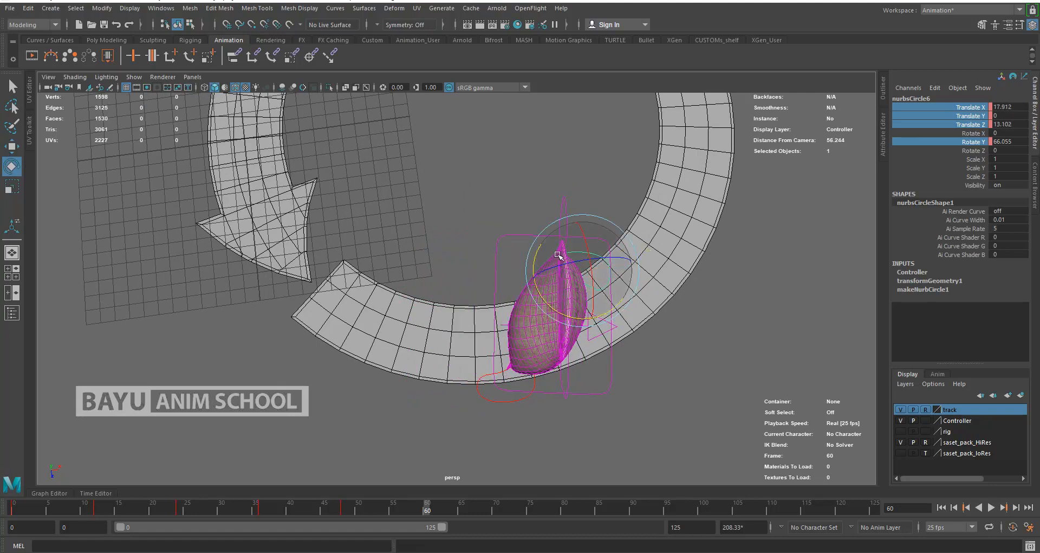
drag(548, 260, 539, 282)
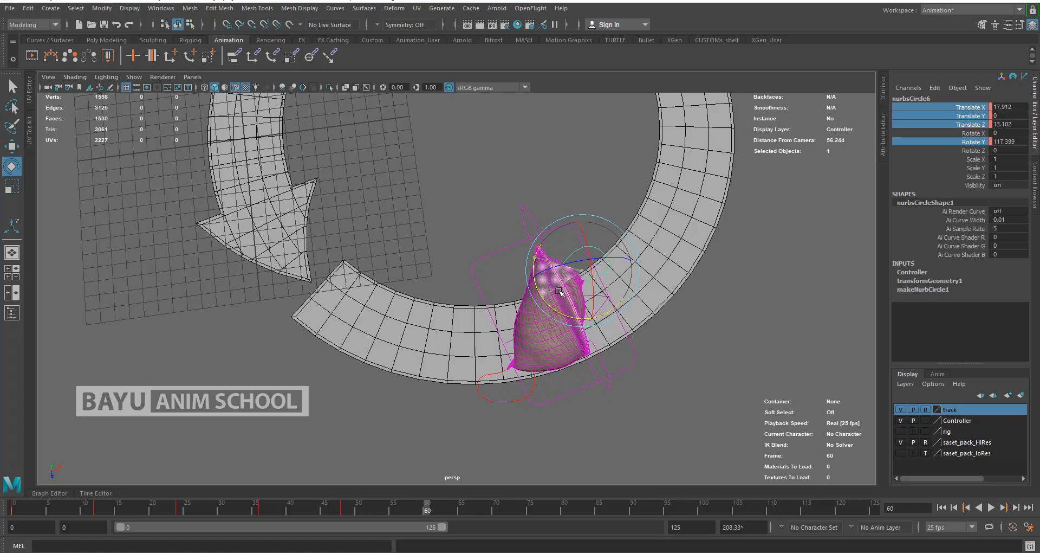
right_click(930, 123)
click(941, 142)
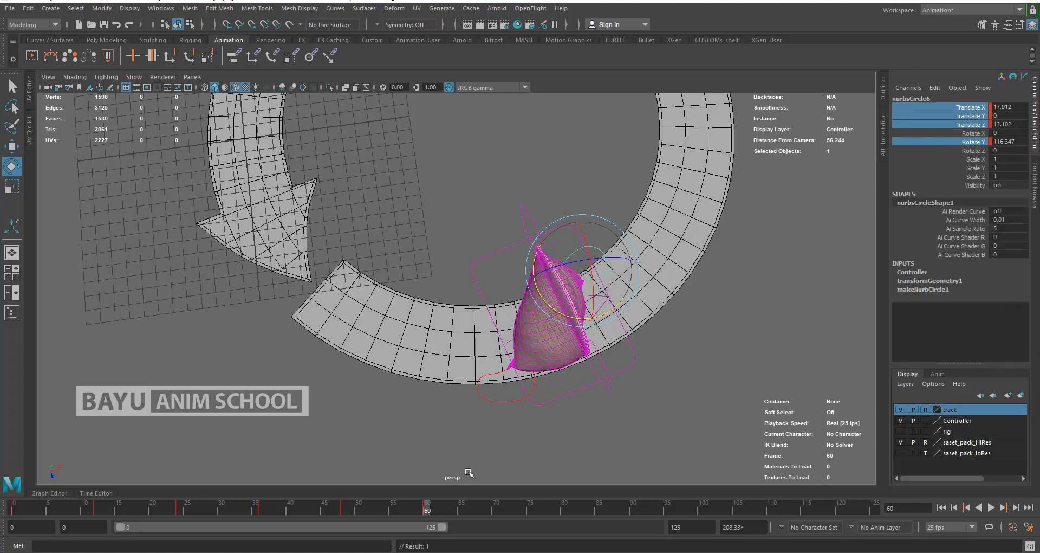
- Key the planted nurbsCircle7 controller's translate and Rotate Y channels at frame 60
click(492, 401)
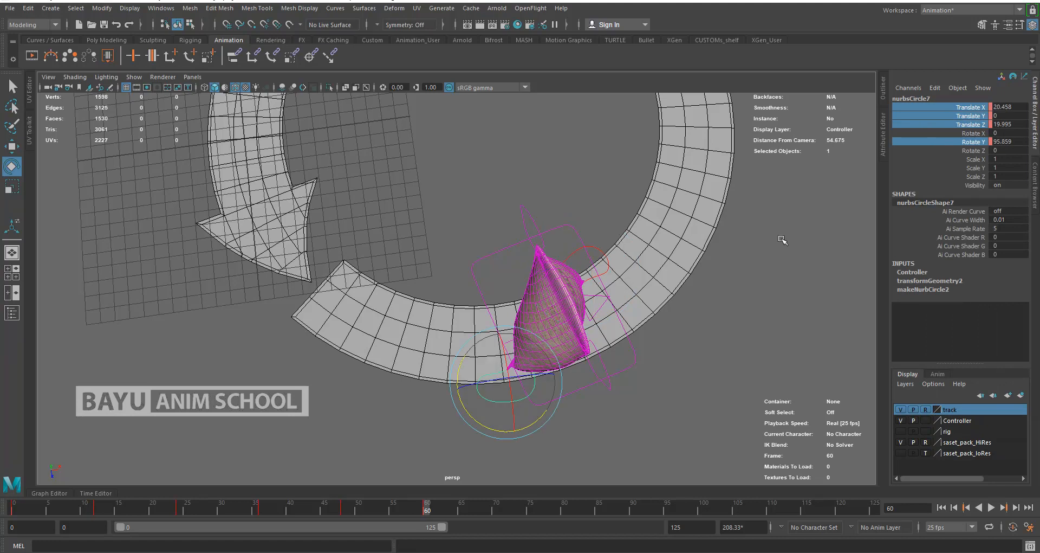
right_click(932, 124)
click(933, 141)
- At frame 72, move nurbsCircle7 forward to about X 35, Z 13.4, rotate it to about 154.1 in Y, and key its selected channels
drag(430, 510, 481, 515)
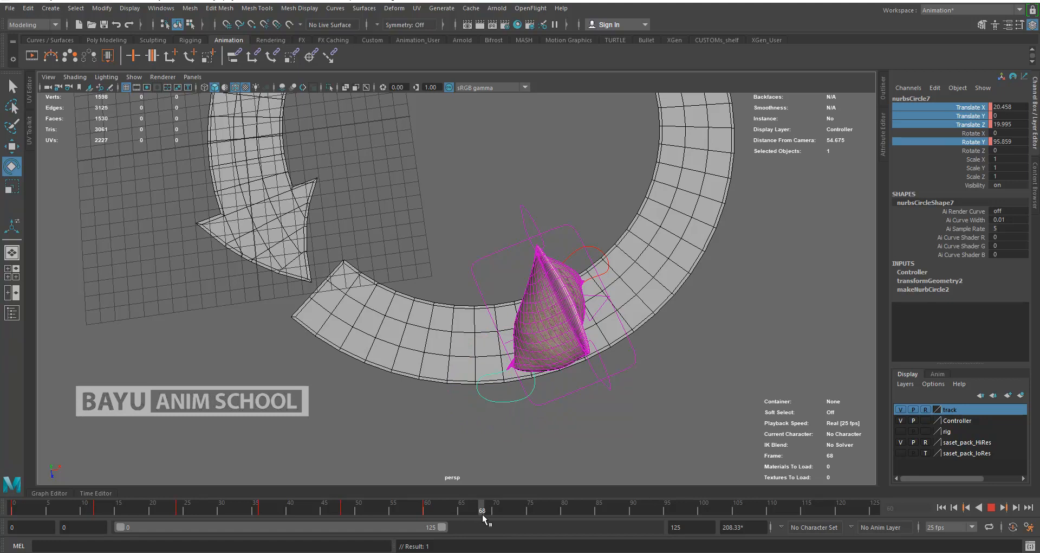
drag(506, 519, 508, 519)
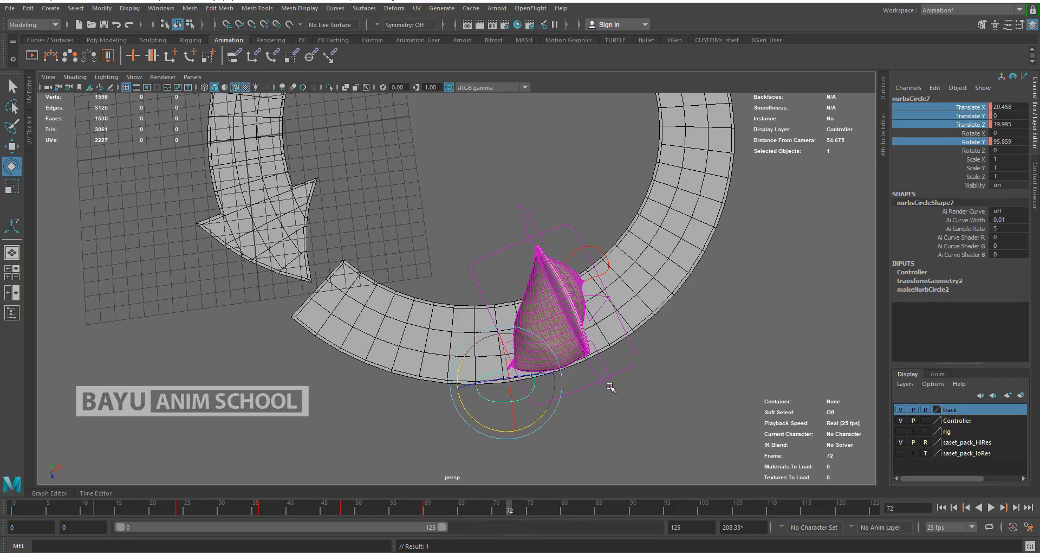
key(w)
alt+drag(640, 419, 632, 425)
drag(539, 437, 738, 324)
key(e)
right_click(938, 116)
click(943, 137)
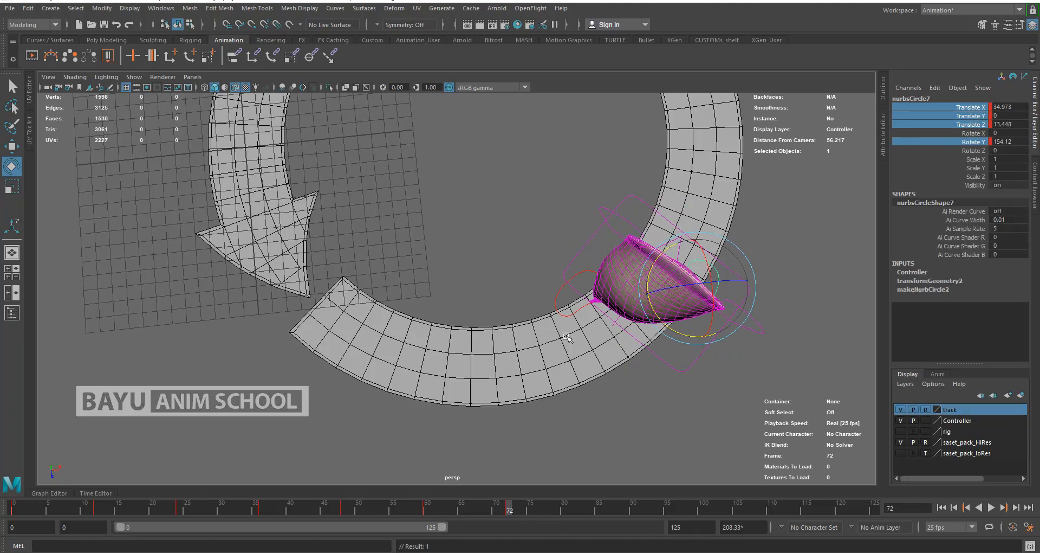
- Key the trailing nurbsCircle6 controller's translate and Rotate Y channels at frame 72
click(556, 292)
right_click(930, 120)
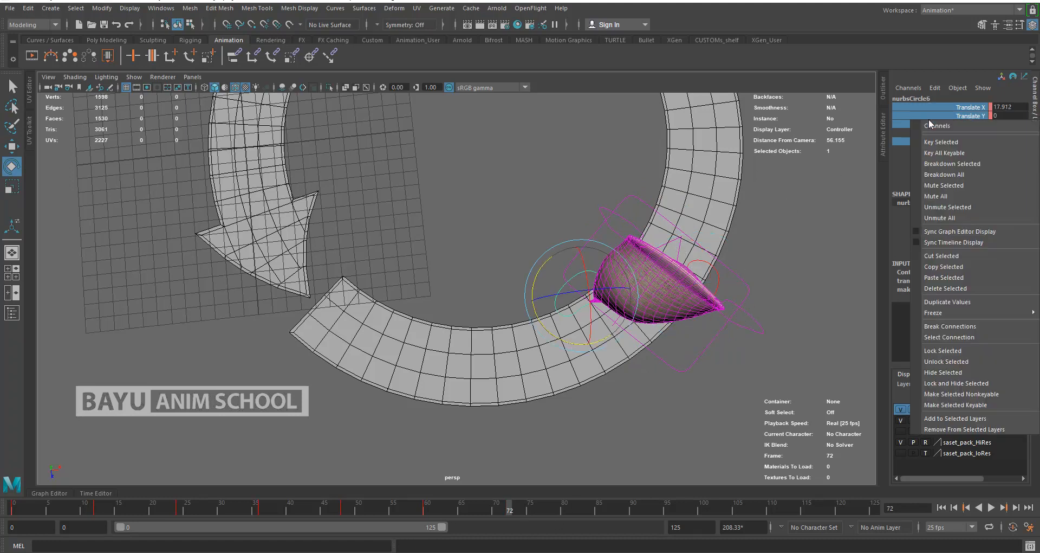
click(934, 141)
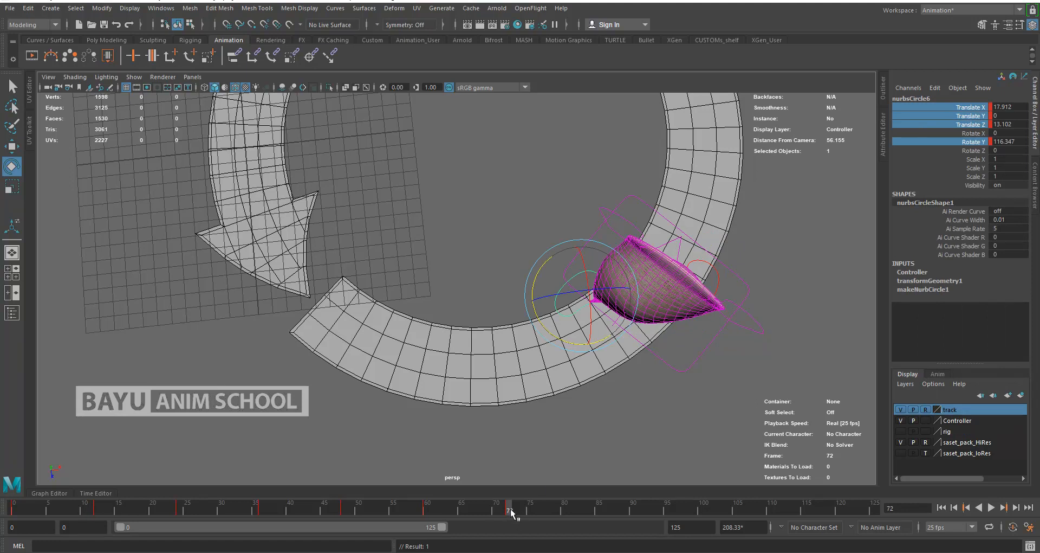
- At frame 84, move nurbsCircle6 forward to about X 24.5, Z 6.1, rotate it to about 170.4 in Y, and key its selected channels
drag(511, 512, 551, 506)
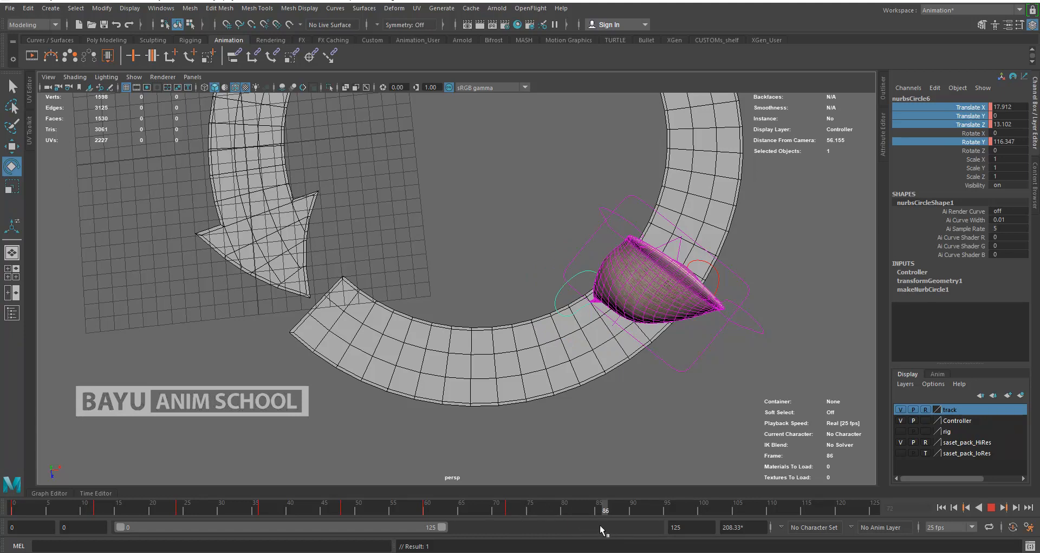
key(Escape)
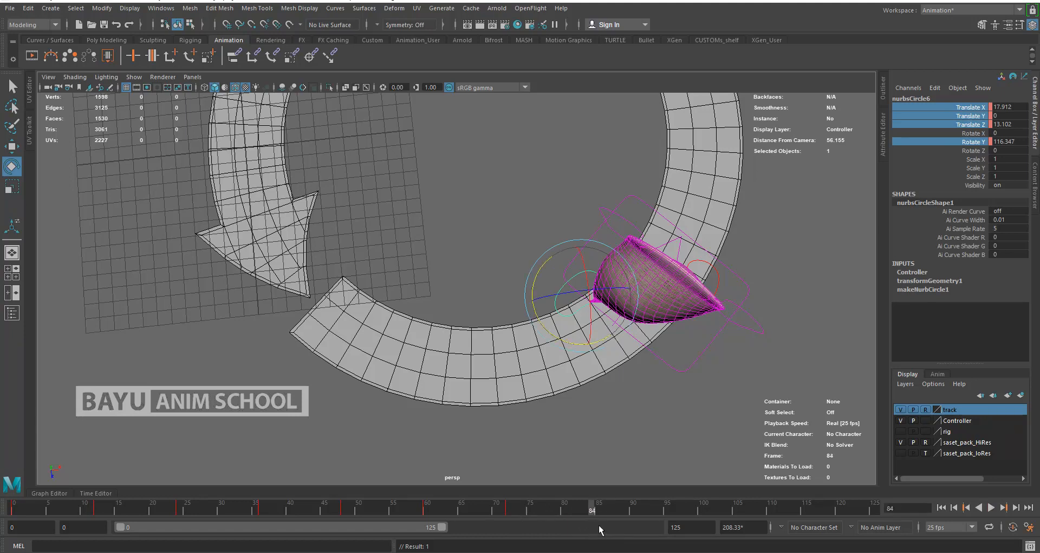
alt+middle_drag(552, 270, 515, 357)
key(w)
alt+middle_drag(574, 324, 576, 338)
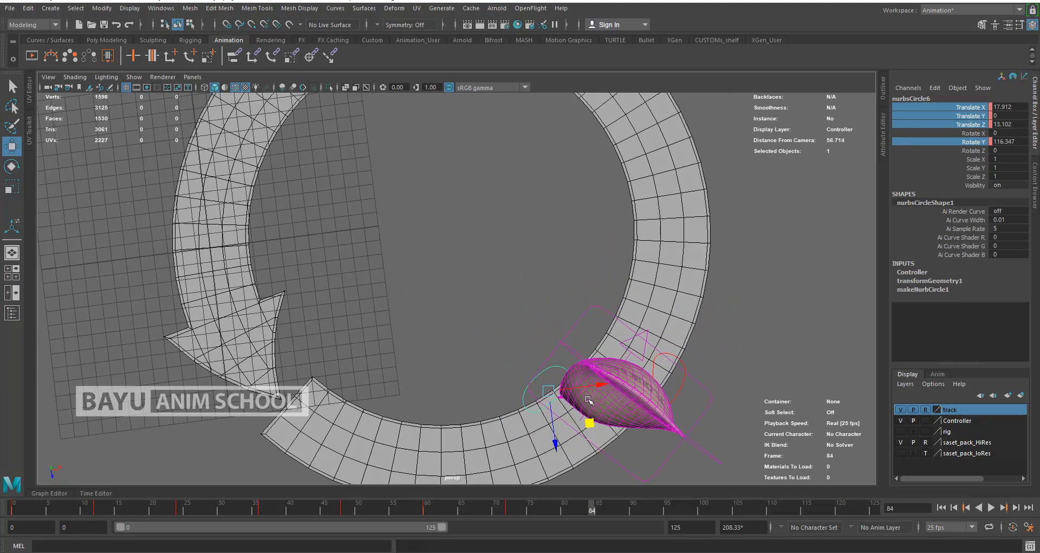
drag(589, 422, 670, 316)
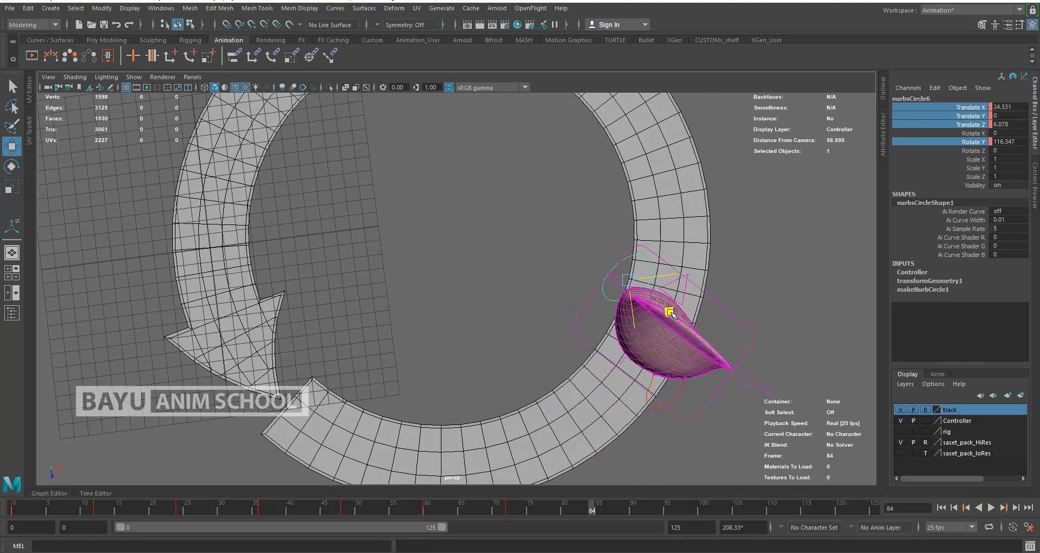
key(e)
drag(614, 336, 656, 337)
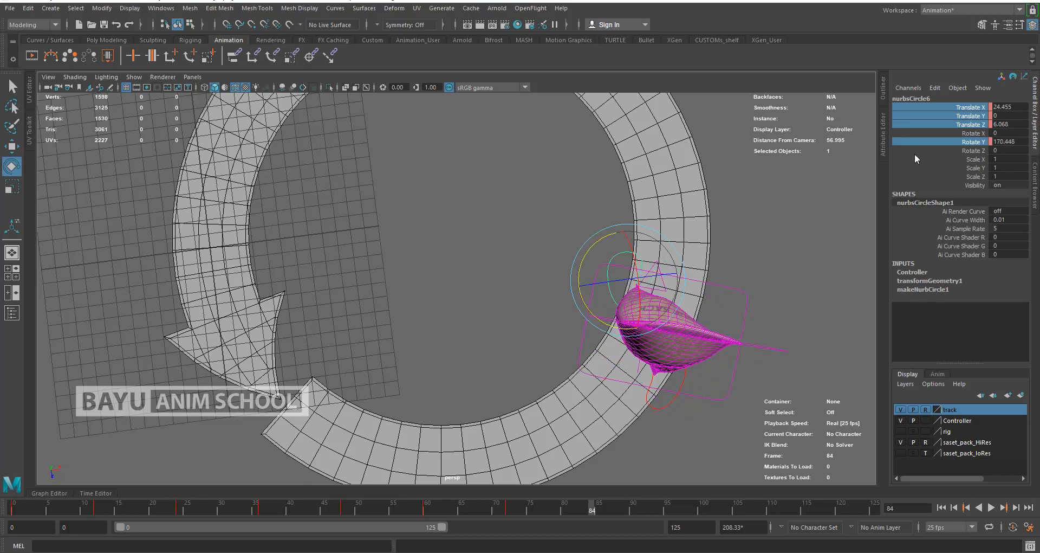
right_click(948, 128)
click(951, 142)
- Key the planted nurbsCircle7 controller's translate and Rotate Y channels at frame 84
click(663, 412)
right_click(952, 111)
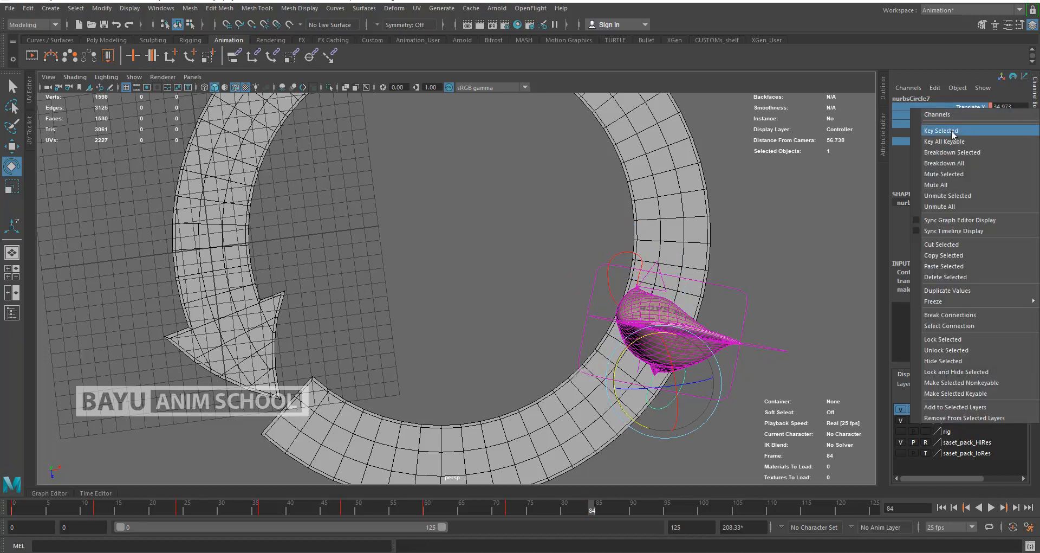
click(954, 130)
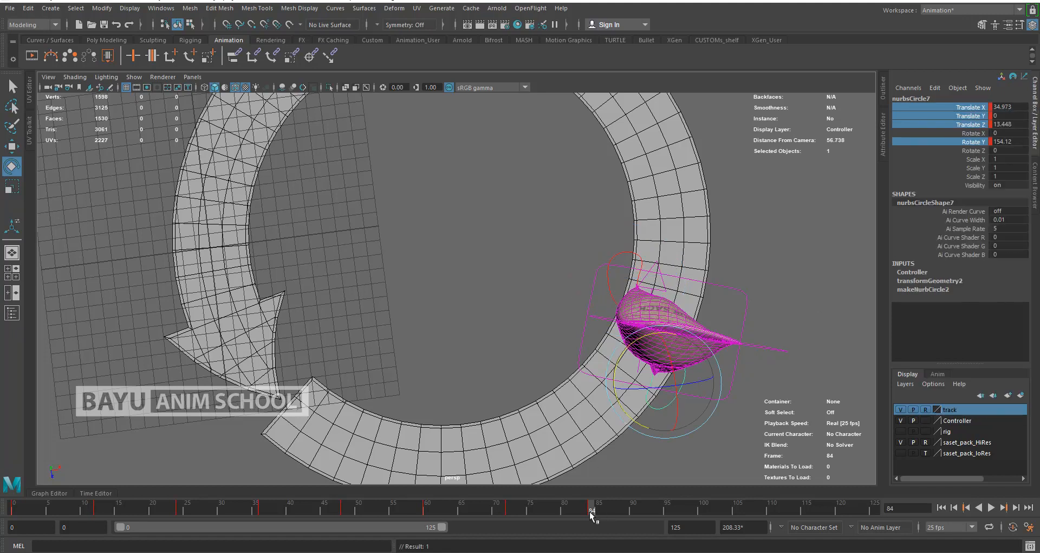
- At frame 96, move nurbsCircle7 forward to about X 39.8, Z 0.7, rotate it to about 190 in Y, and key its selected channels
drag(591, 513, 674, 516)
key(w)
alt+middle_drag(714, 259, 681, 351)
drag(648, 438, 694, 260)
key(e)
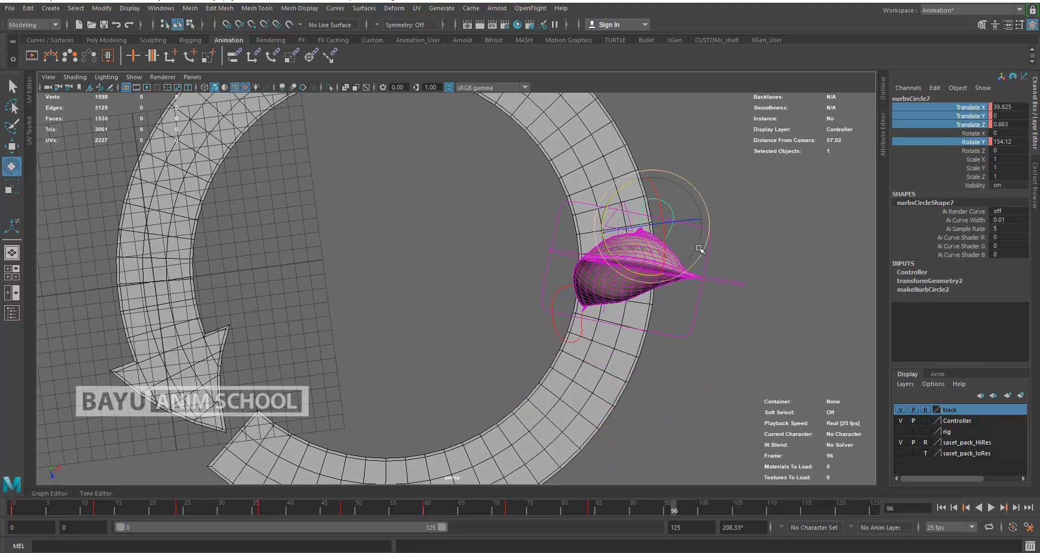
drag(616, 196, 610, 218)
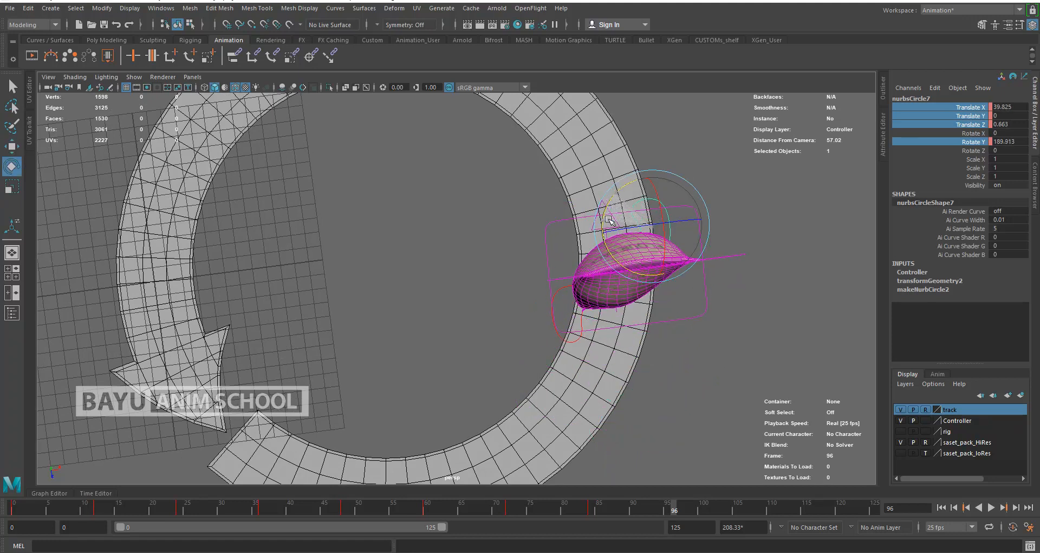
right_click(957, 123)
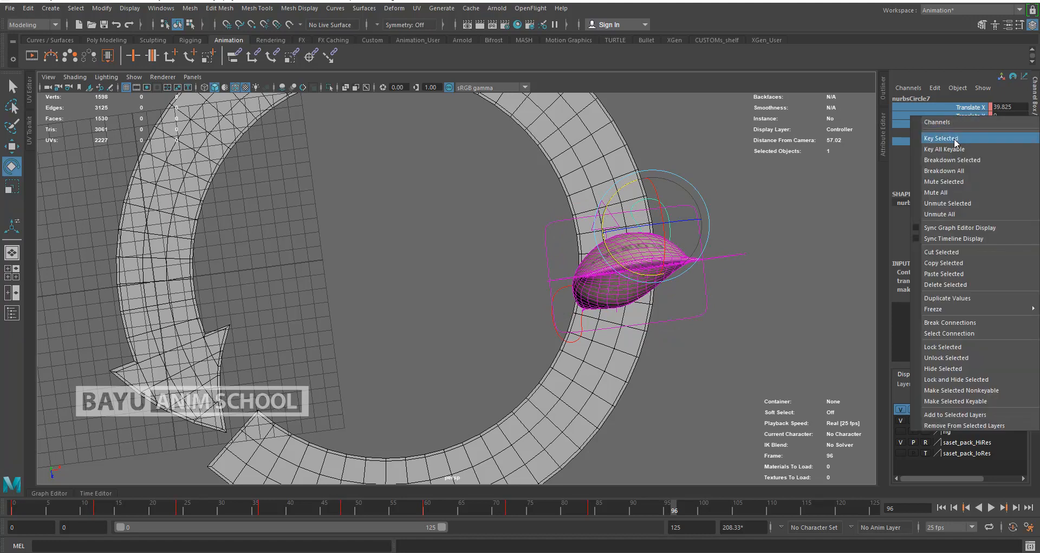
click(955, 139)
- Key the trailing nurbsCircle6 controller's translate and Rotate Y channels at frame 96
click(553, 319)
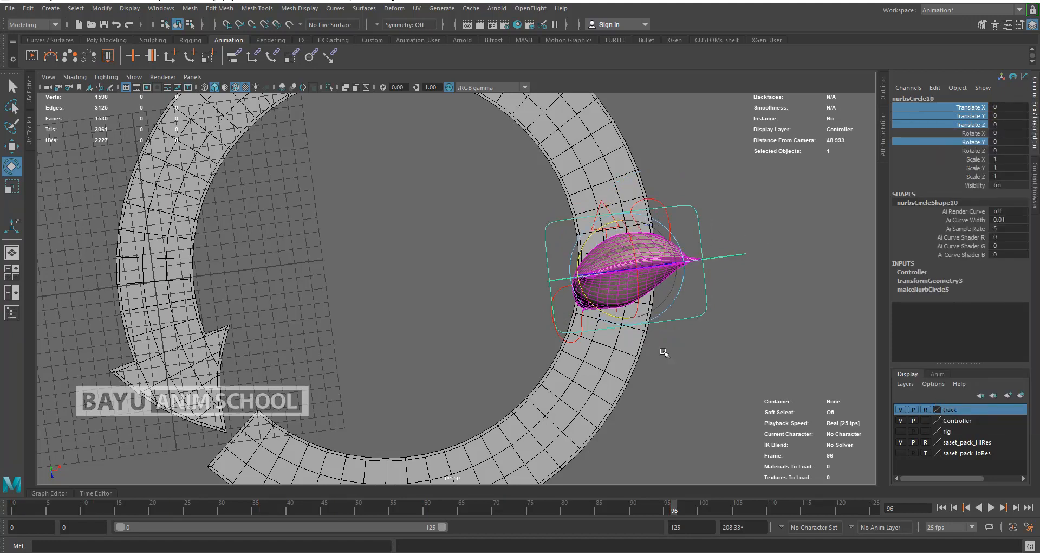
click(565, 342)
right_click(948, 117)
click(921, 135)
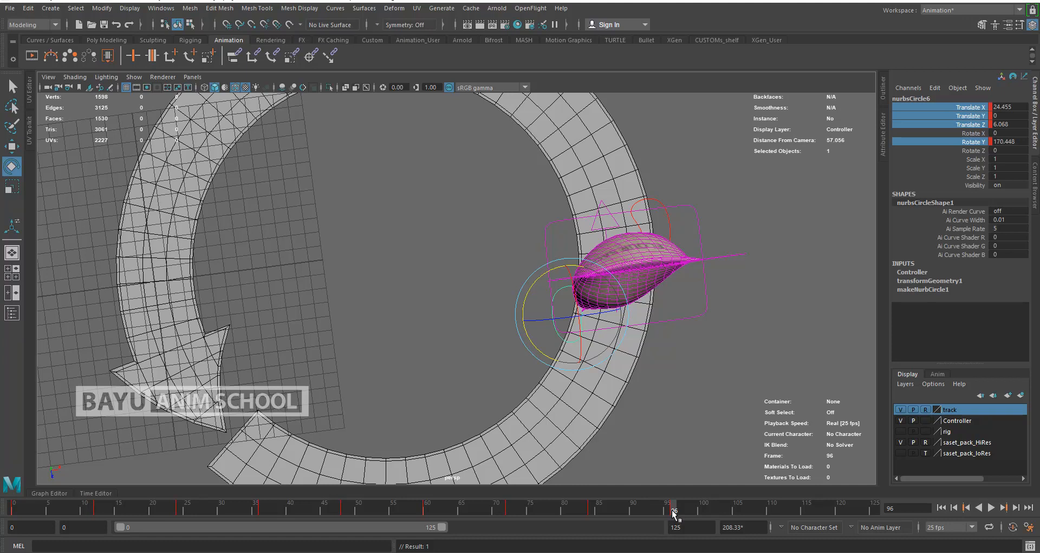
- At frame 108, move nurbsCircle6 forward to about X 24.7, Z -3.9, rotate it to about 210.2 in Y, and key its selected channels
key(alt+v)
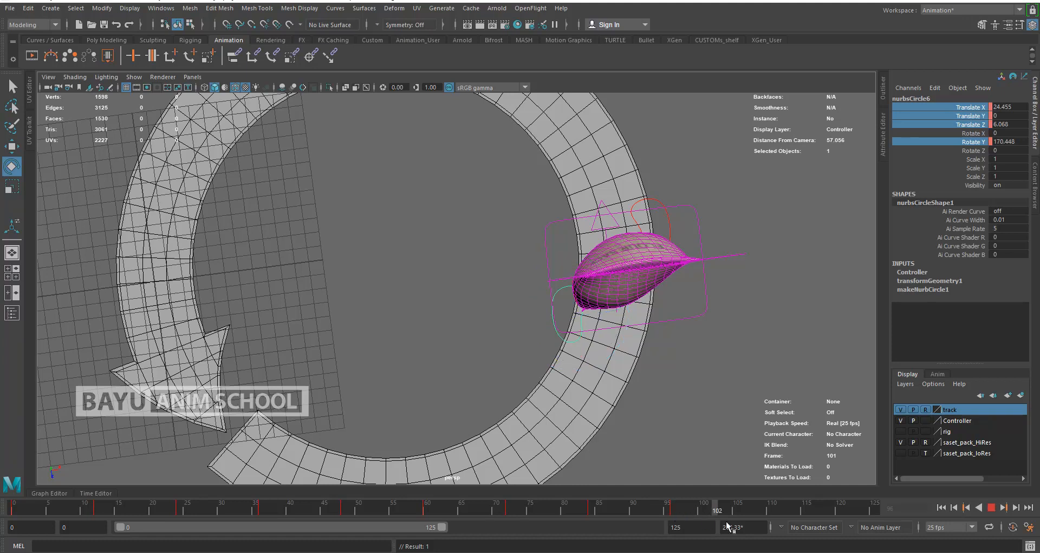
key(alt+v)
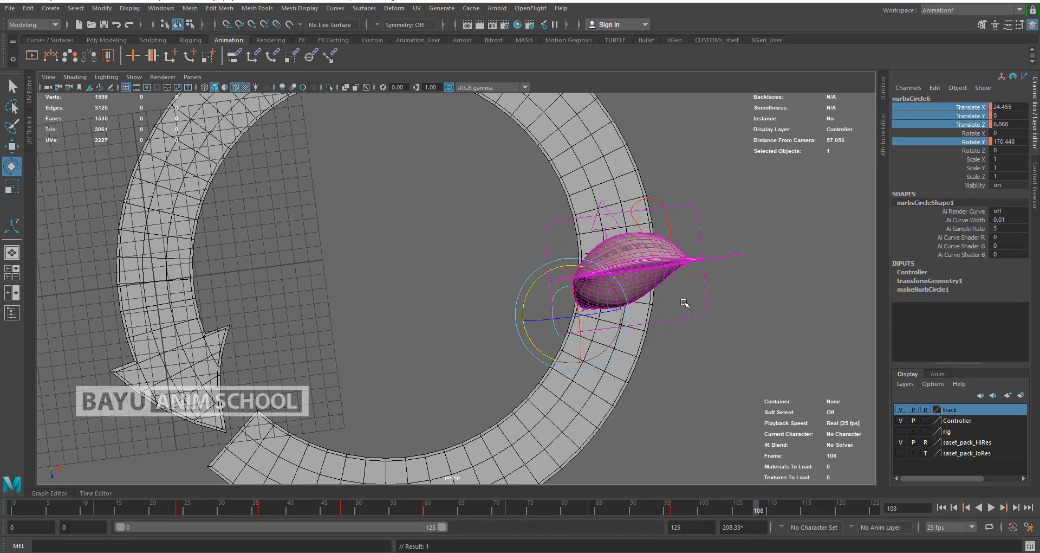
key(w)
drag(611, 345, 599, 211)
key(e)
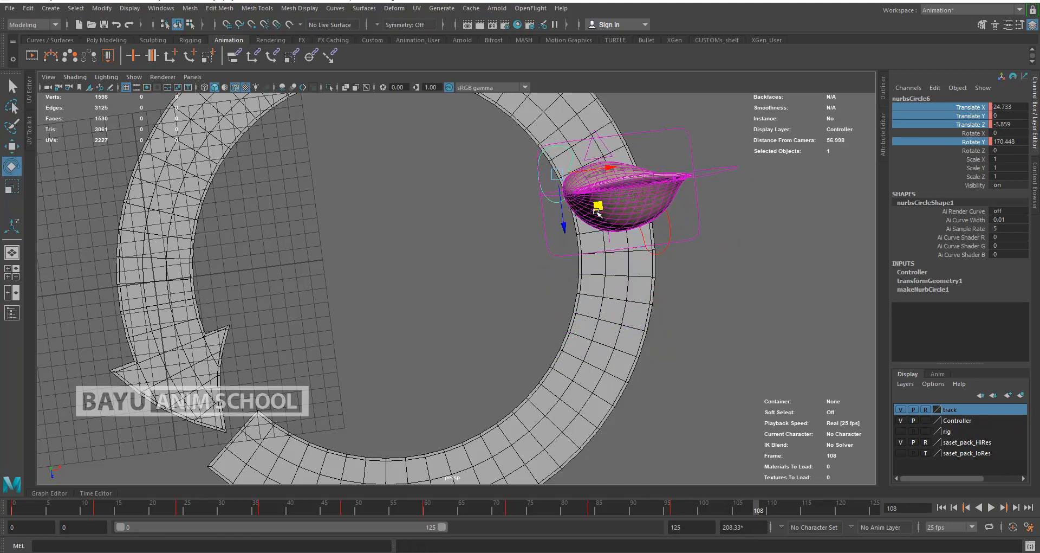
drag(528, 212, 564, 225)
right_click(923, 126)
click(951, 139)
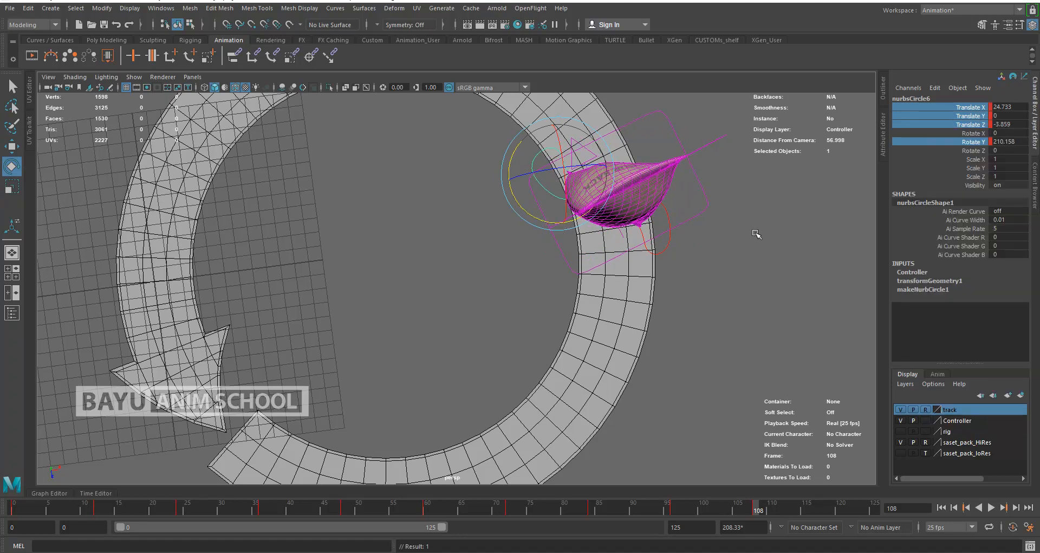
- Key the planted nurbsCircle7 controller's translate and Rotate Y channels at frame 108
click(661, 248)
right_click(951, 119)
click(949, 137)
- At frame 120, move nurbsCircle7 forward to about X 33.6, Z -13.3, rotate it to about 240.2 in Y, and key its selected channels
alt+middle_drag(686, 336, 596, 390)
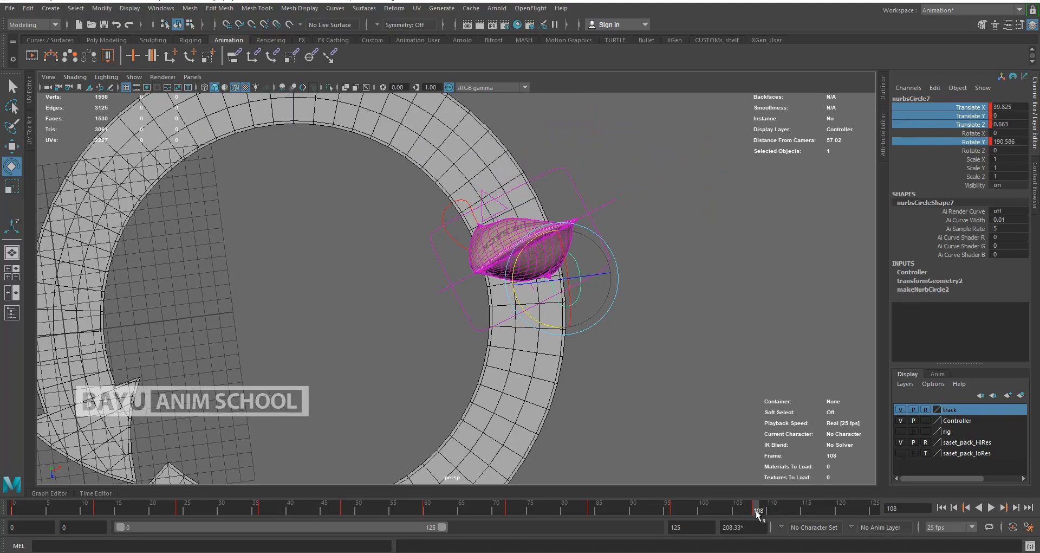
drag(757, 511, 765, 511)
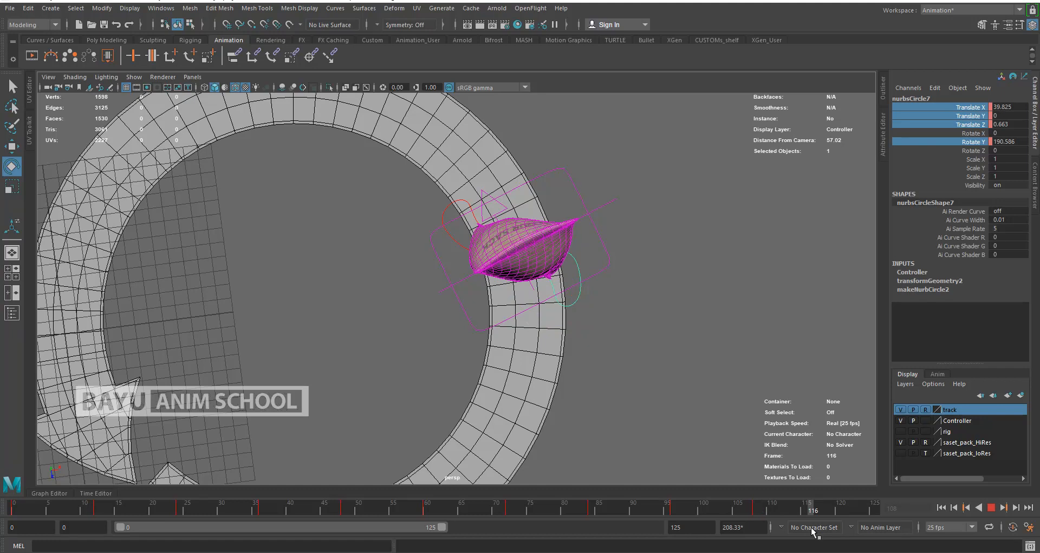
drag(812, 531, 839, 538)
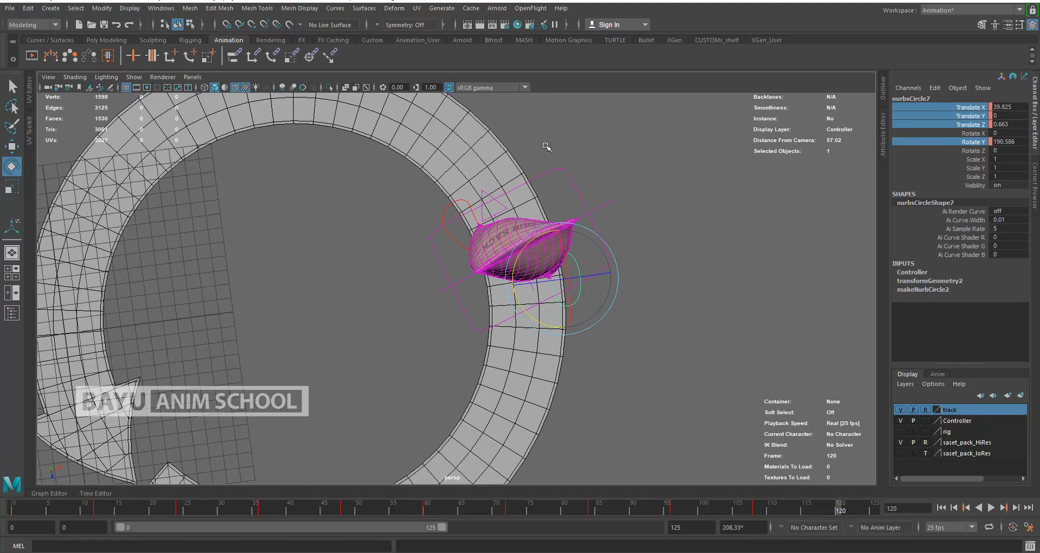
scroll(677, 347, up, 2)
key(w)
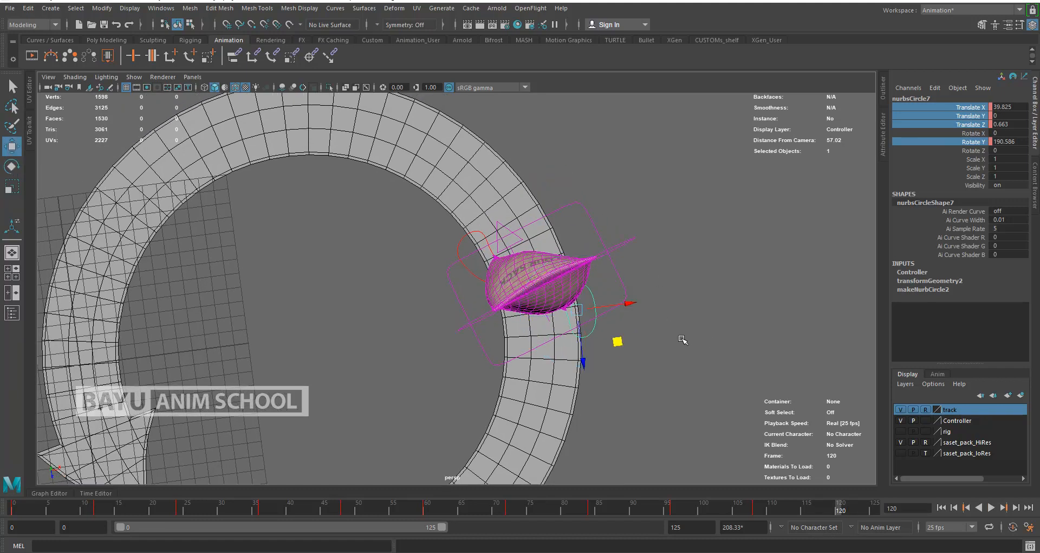
drag(619, 344, 504, 157)
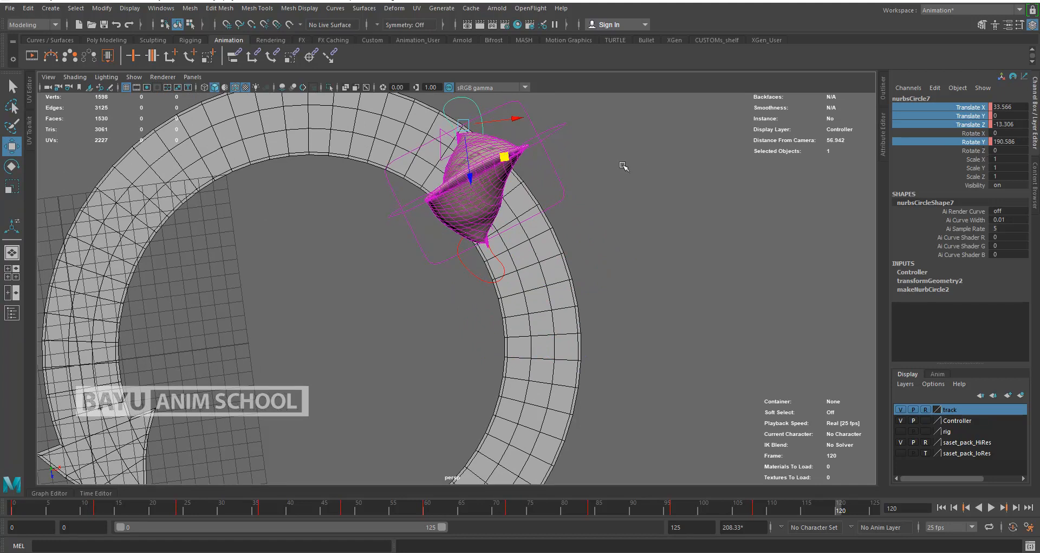
key(e)
alt+drag(549, 204, 493, 235)
alt+middle_drag(540, 187, 537, 236)
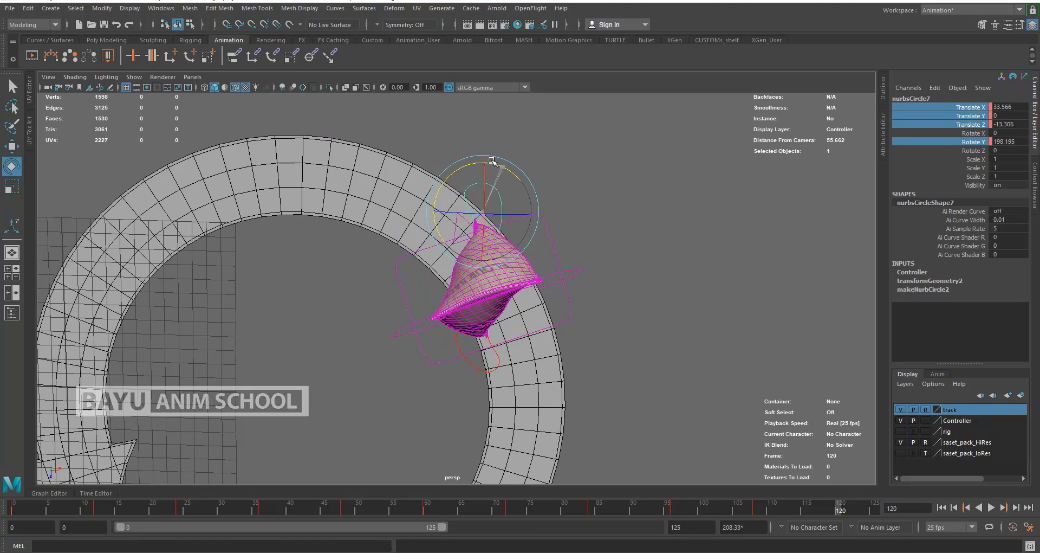
drag(502, 169, 542, 179)
right_click(955, 121)
click(957, 137)
- Key the trailing nurbsCircle6 controller's translate and Rotate Y channels at frame 120
click(464, 358)
right_click(963, 116)
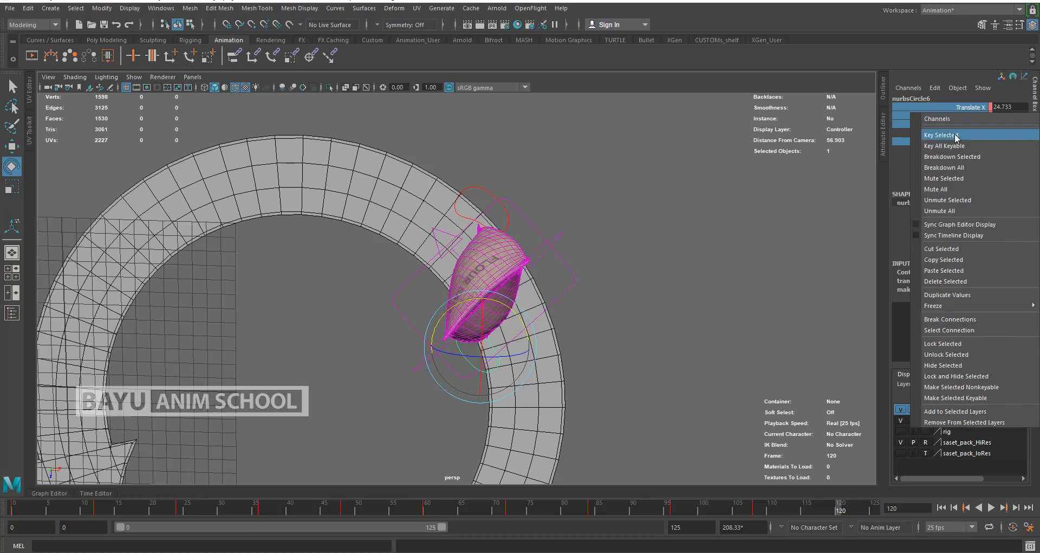
click(957, 134)
- Extend the timeline's end to frame 200 and set the visible playback range to start at frame 65
click(691, 531)
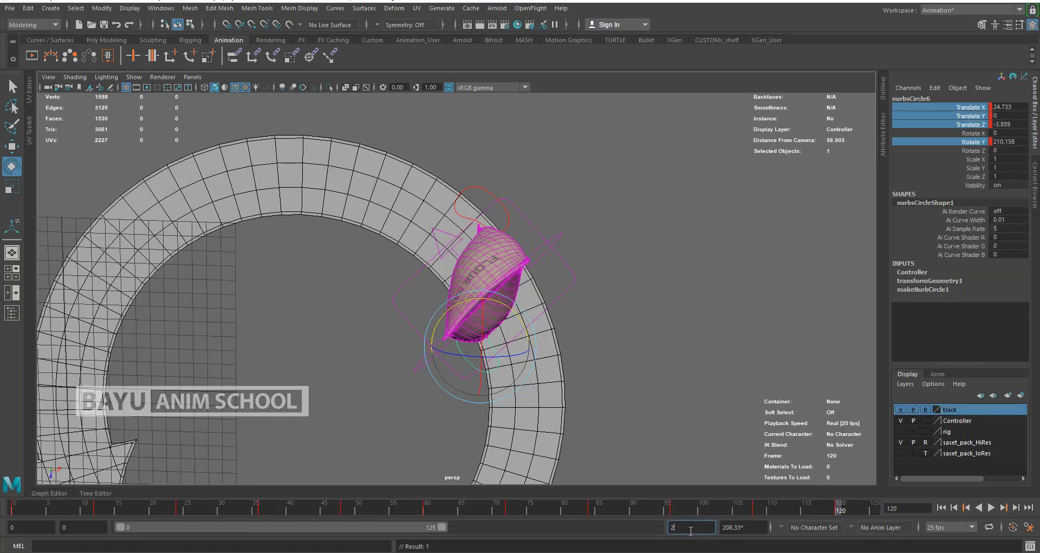
text(200)
key(Return)
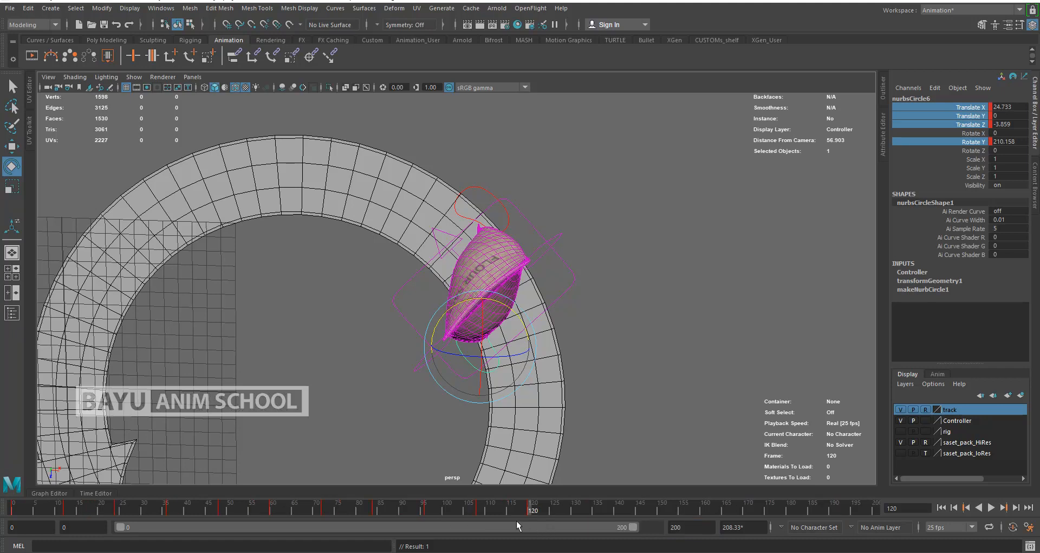
drag(120, 528, 286, 528)
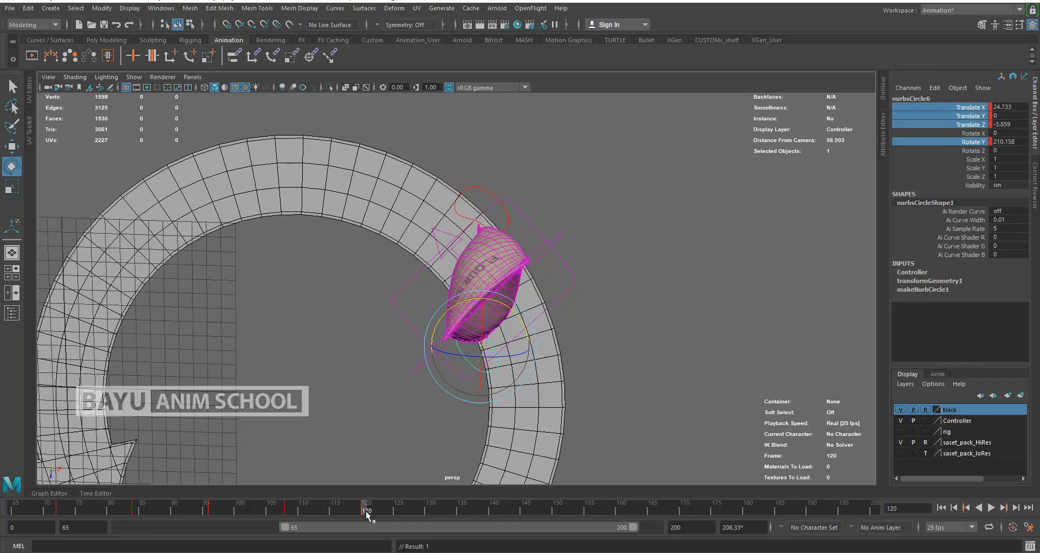
- At frame 132, move nurbsCircle6 forward to about X 16.1, Z -12.1, rotate it to about 264.9 in Y, and key its selected channels
drag(365, 509, 441, 517)
key(w)
alt+middle_drag(629, 332, 662, 360)
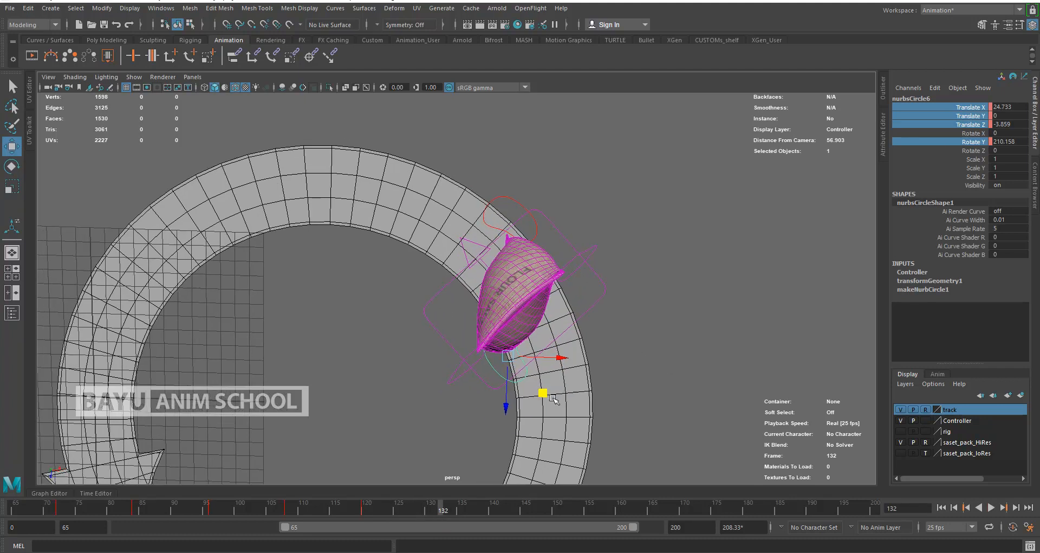
middle_drag(544, 394, 422, 277)
key(e)
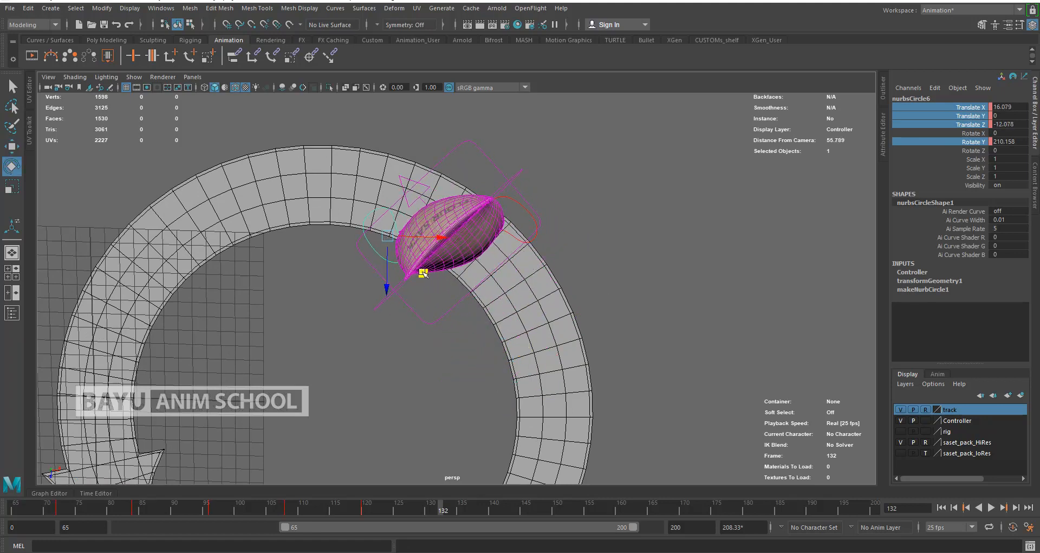
middle_drag(414, 208, 378, 195)
right_click(952, 116)
click(958, 137)
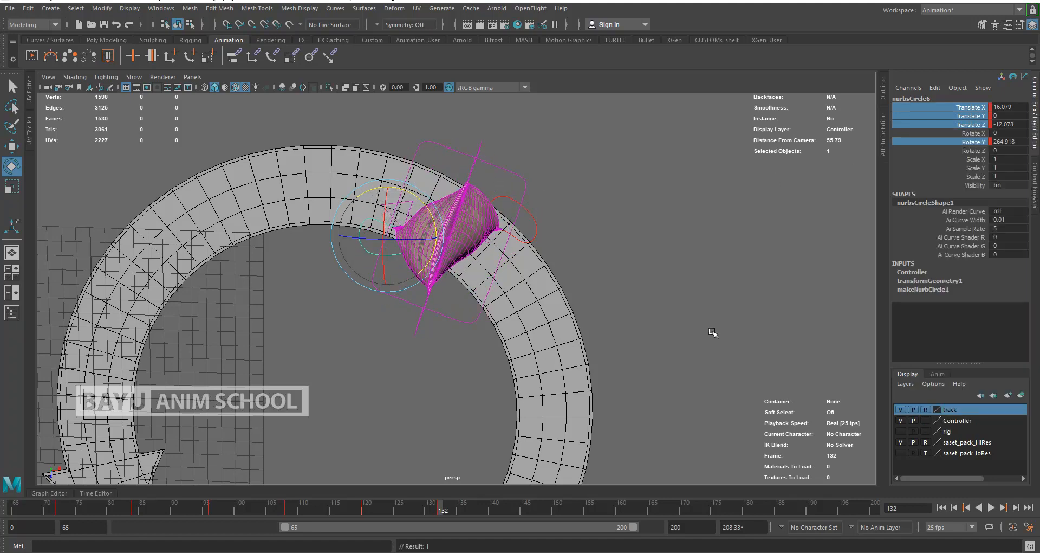
- Key the planted nurbsCircle7 controller's translate and Rotate Y channels at frame 132
click(536, 232)
right_click(942, 110)
click(941, 132)
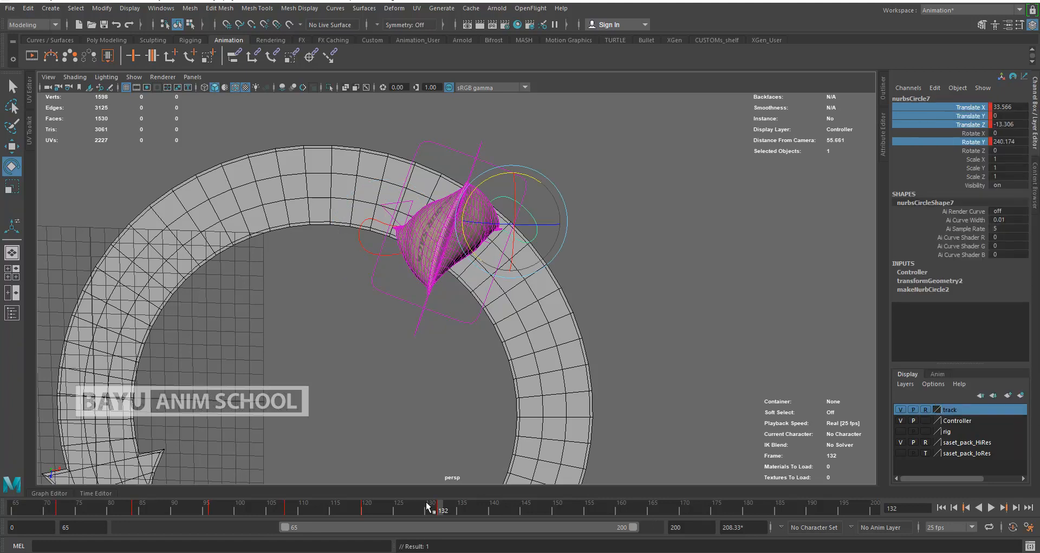
- At frame 146, move nurbsCircle7 forward to about X 18.9, Z -17.8, rotate it to about 285.8 in Y, and key its selected channels
key(alt+v)
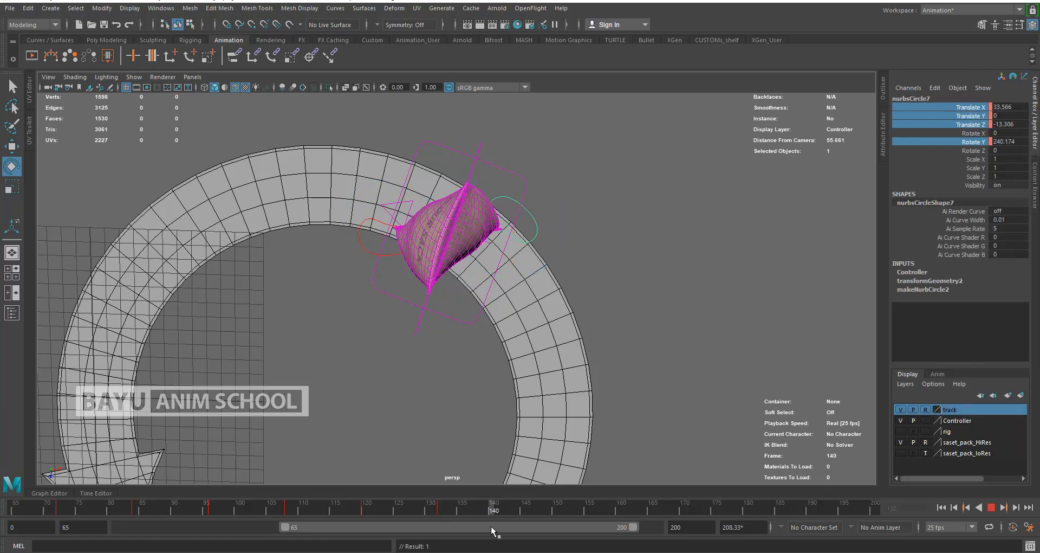
key(alt+v)
key(w)
alt+middle_drag(546, 257, 450, 225)
key(e)
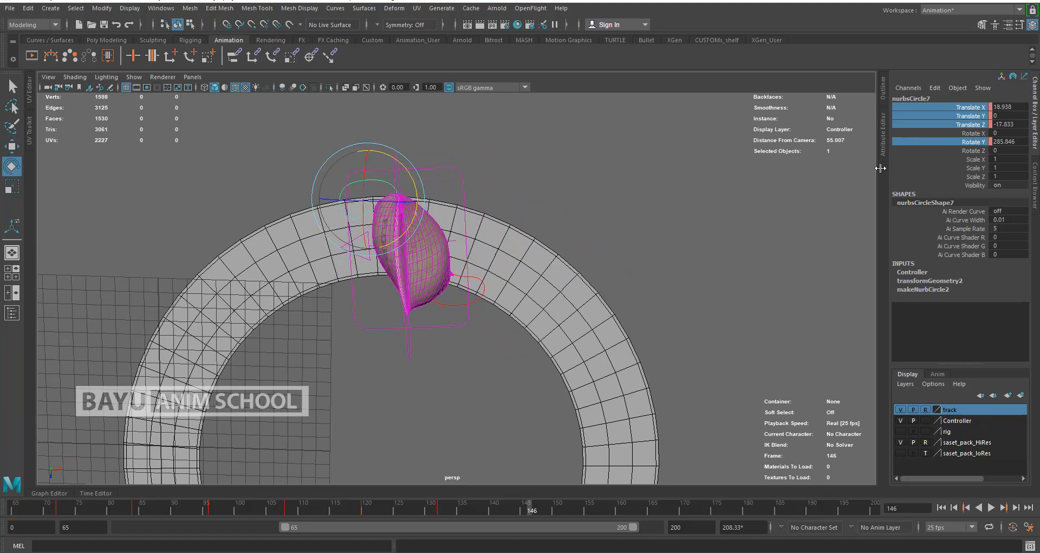
right_click(958, 124)
click(953, 135)
- Key the trailing nurbsCircle6 controller's translate and Rotate Y channels at frame 146
click(447, 305)
right_click(980, 146)
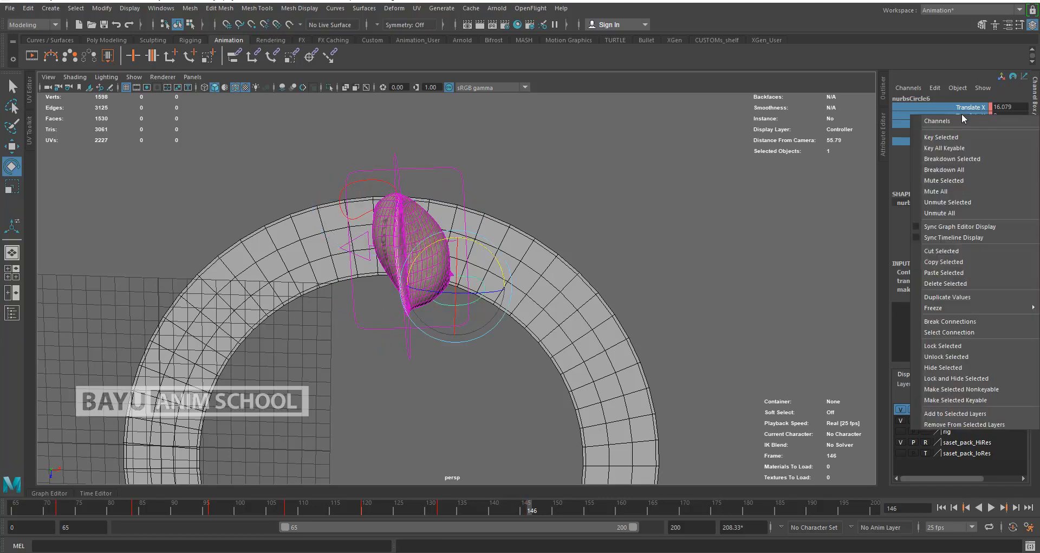
click(962, 136)
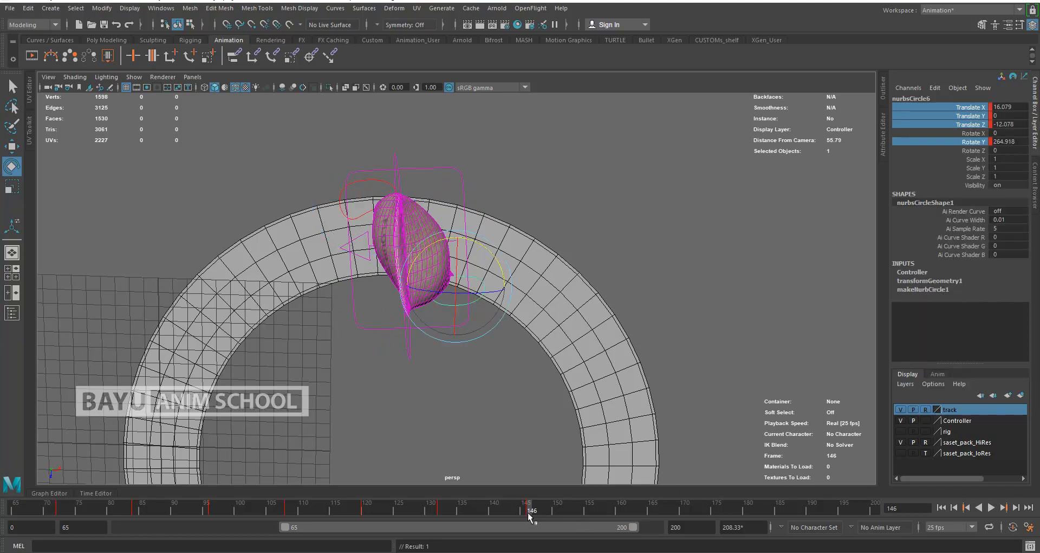
- At frame 158, move nurbsCircle6 forward to about X 5.3, Z -11.1, rotate it to about 310.4 in Y, and key its selected channels
key(alt+v)
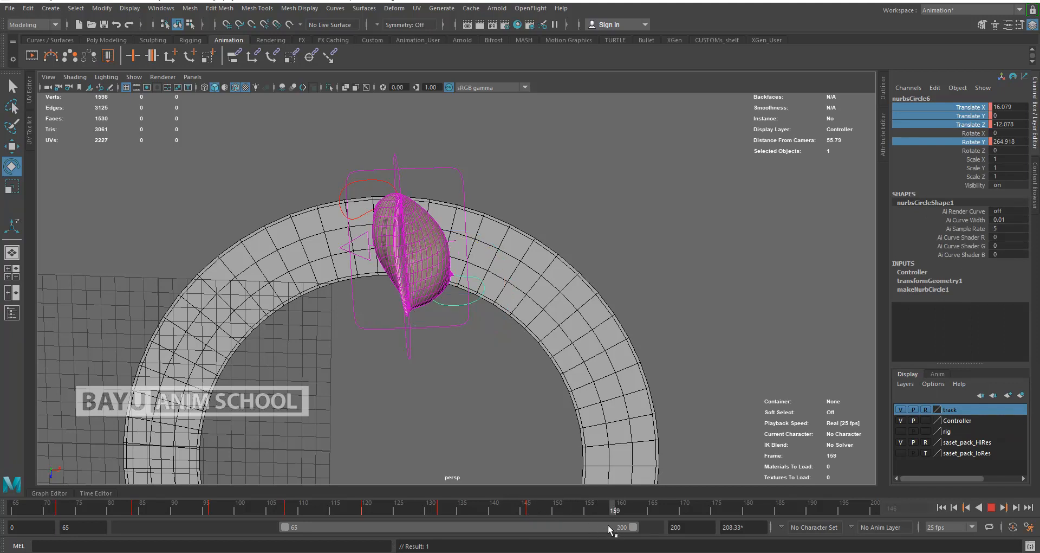
key(alt+v)
key(w)
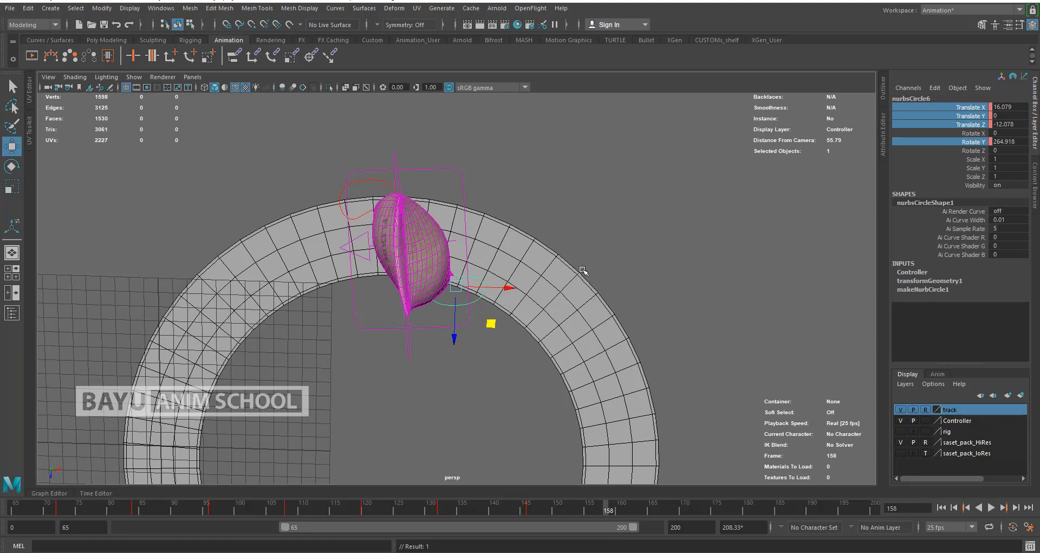
drag(489, 332, 284, 317)
key(e)
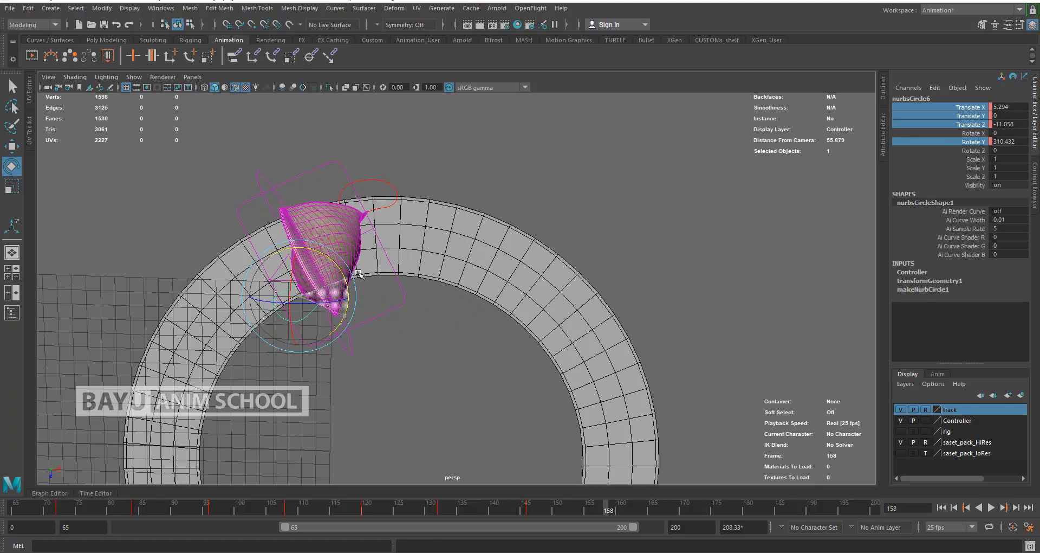
right_click(948, 120)
click(953, 143)
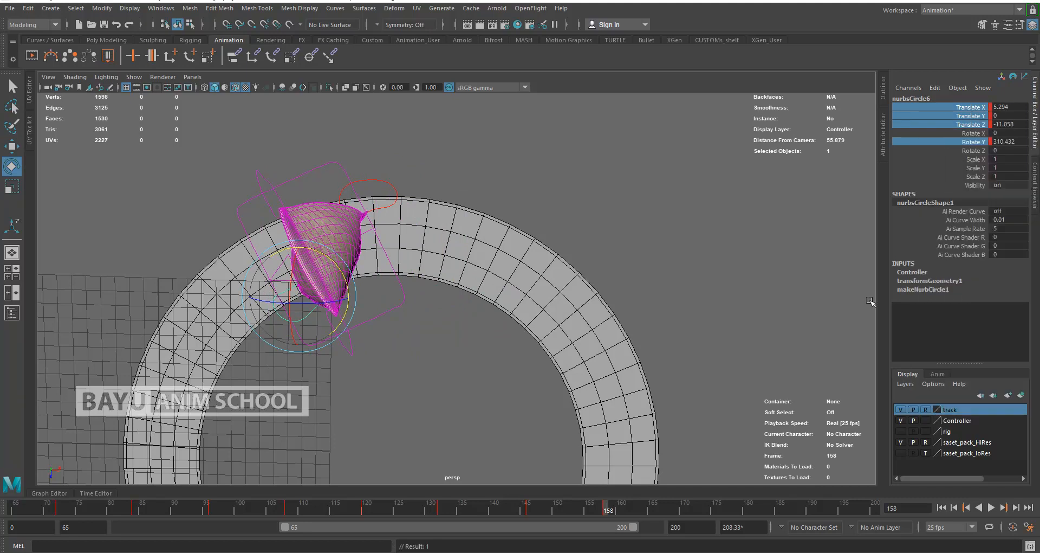
- Key the planted nurbsCircle7 controller's translate and Rotate Y channels at frame 158
click(391, 187)
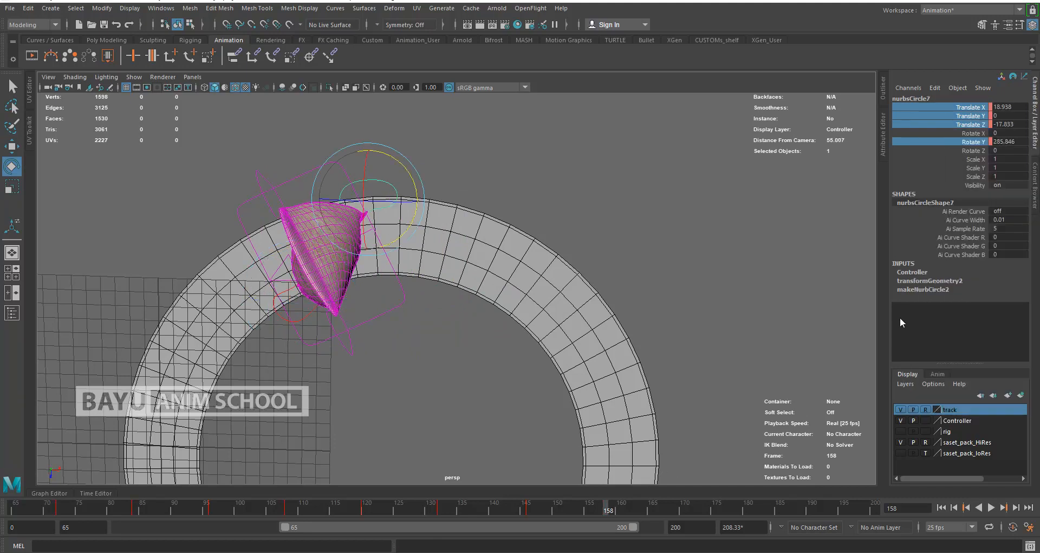
right_click(976, 122)
click(951, 133)
- At frame 170, move nurbsCircle7 forward to about X 6.3, Z -11.3, rotate it to about 334.5 in Y, and key its selected channels
drag(607, 509, 659, 518)
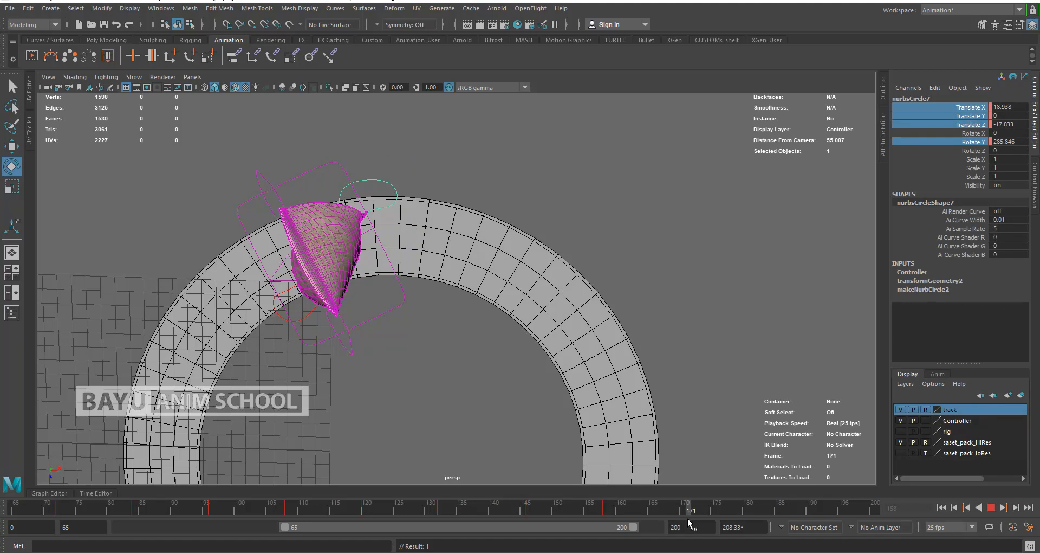
drag(681, 518, 682, 516)
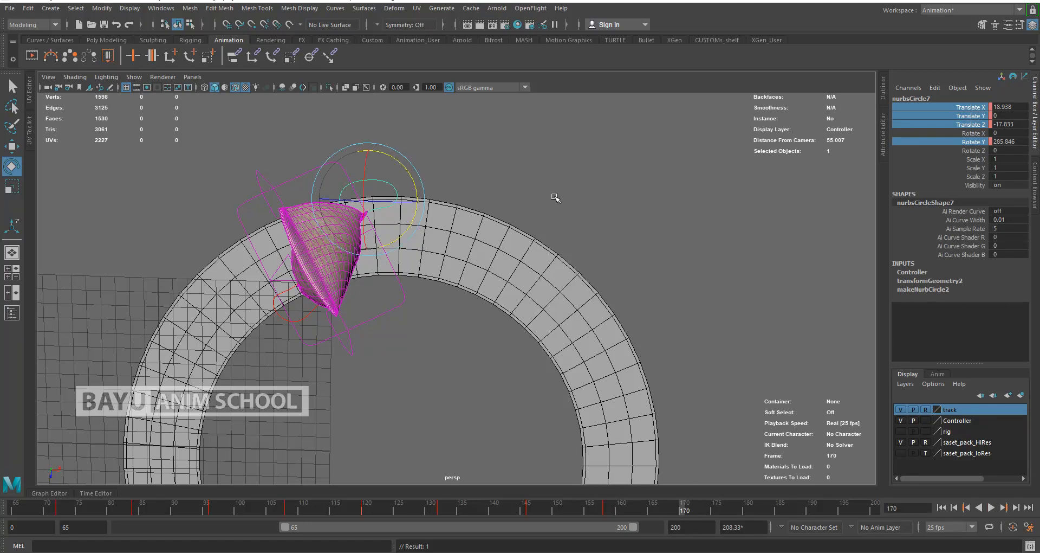
alt+middle_drag(515, 238, 652, 269)
key(w)
drag(543, 270, 356, 365)
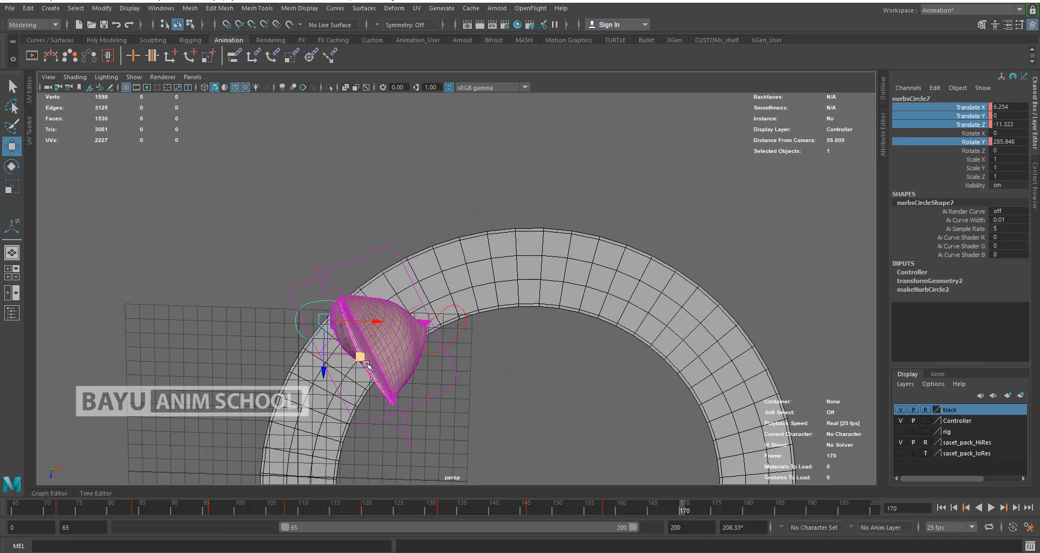
key(e)
drag(352, 283, 318, 269)
right_click(954, 125)
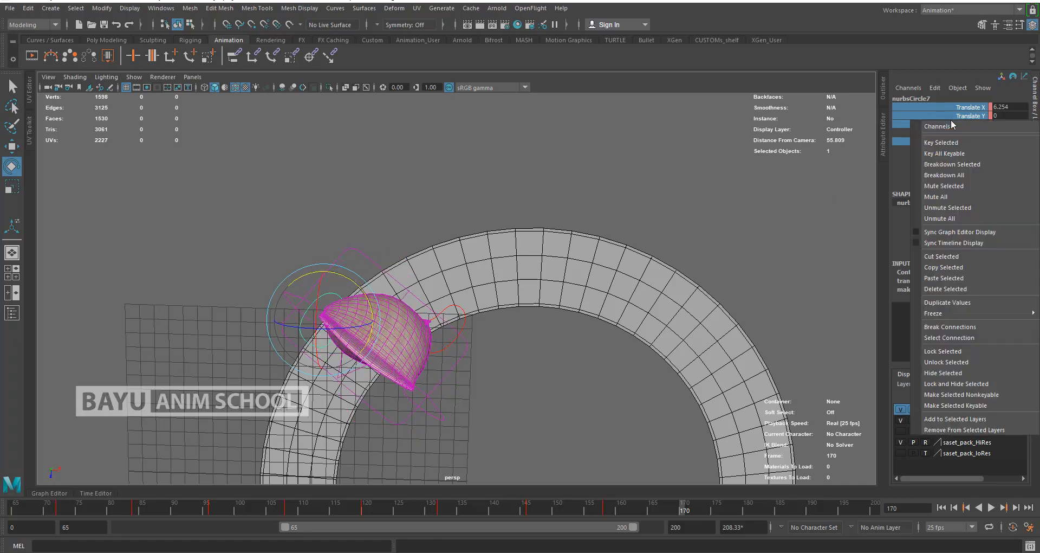
click(957, 143)
- Key the planted nurbsCircle6 controller's translate and Rotate Y channels at frame 170
alt+drag(527, 411, 601, 333)
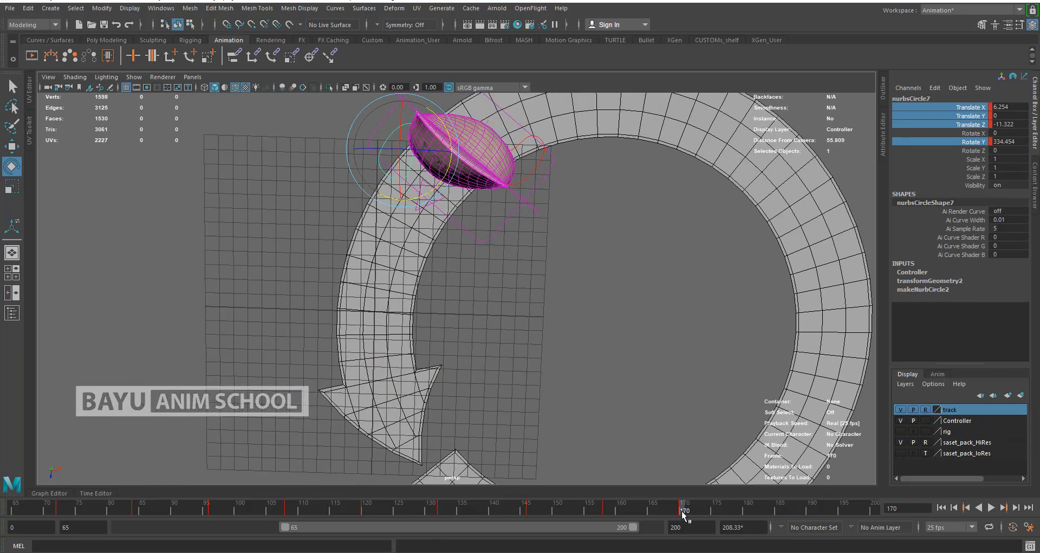
key(alt+v)
key(alt+v)
key(ctrl+z)
click(533, 170)
right_click(970, 115)
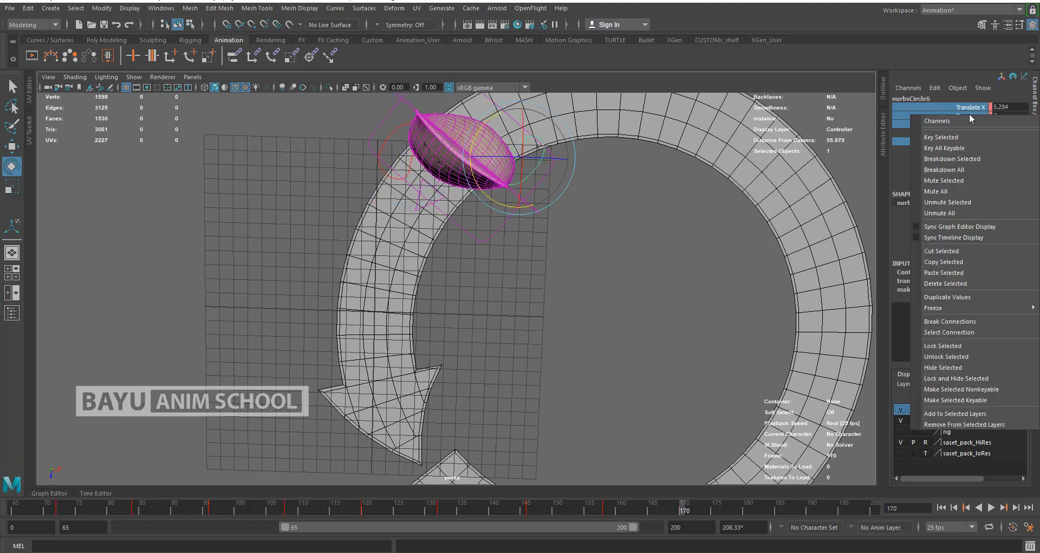
click(966, 138)
- At frame 182, move nurbsCircle6 forward to about X -1.7, Z -1.9, rotate it to about 362.6 in Y, and key its selected channels
key(alt+v)
key(alt+v)
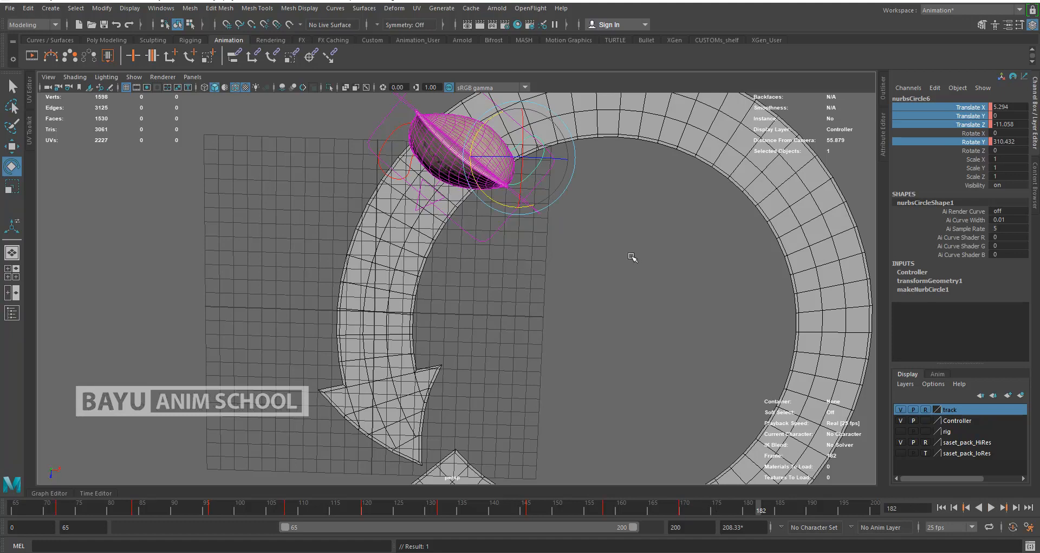
key(w)
middle_drag(553, 201, 450, 324)
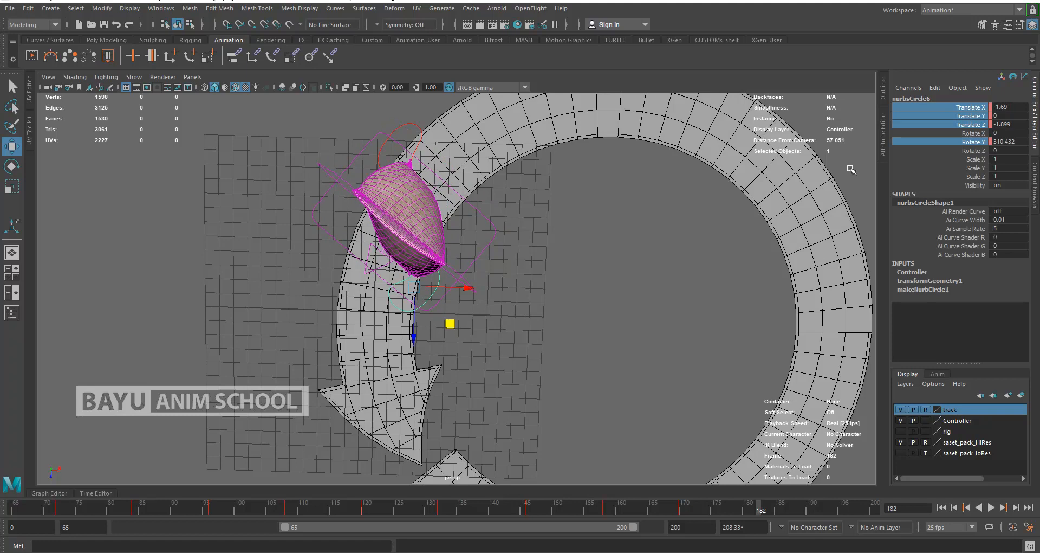
right_click(946, 123)
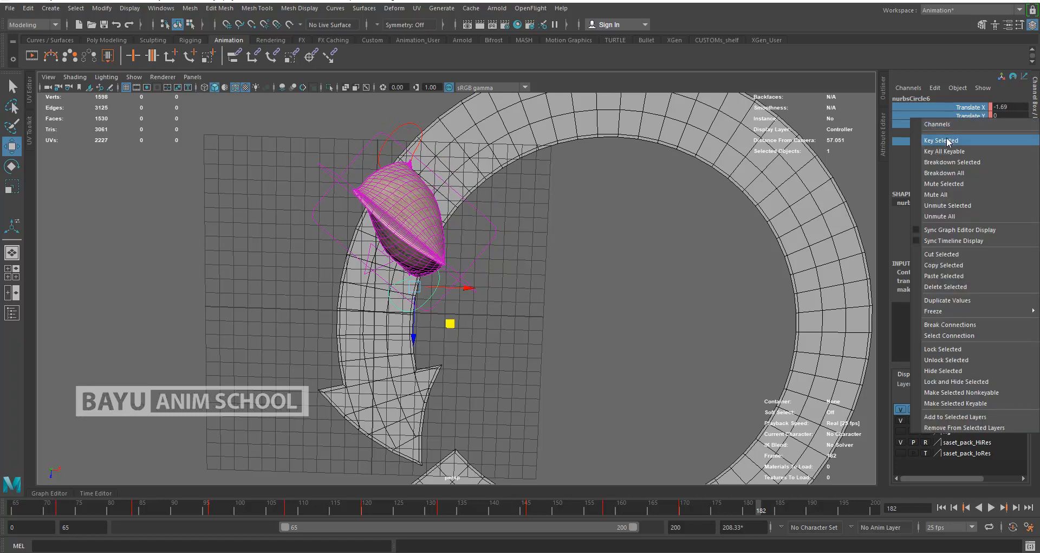
click(947, 140)
key(e)
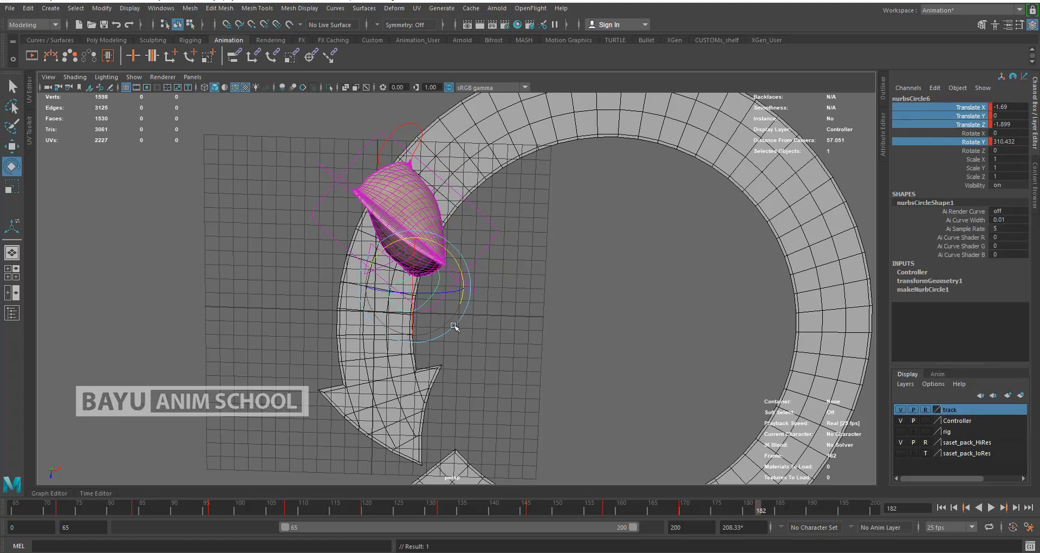
drag(462, 276, 466, 237)
right_click(932, 126)
click(935, 145)
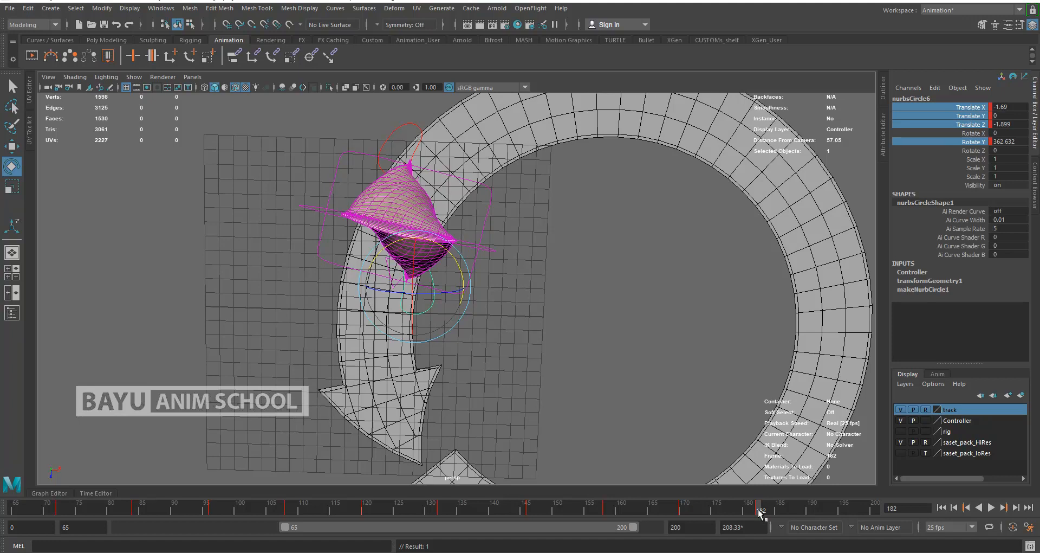
- Key the planted nurbsCircle7 controller's translate and Rotate Y channels at frame 182
drag(760, 513, 838, 514)
key(comma)
click(418, 123)
right_click(939, 108)
click(942, 134)
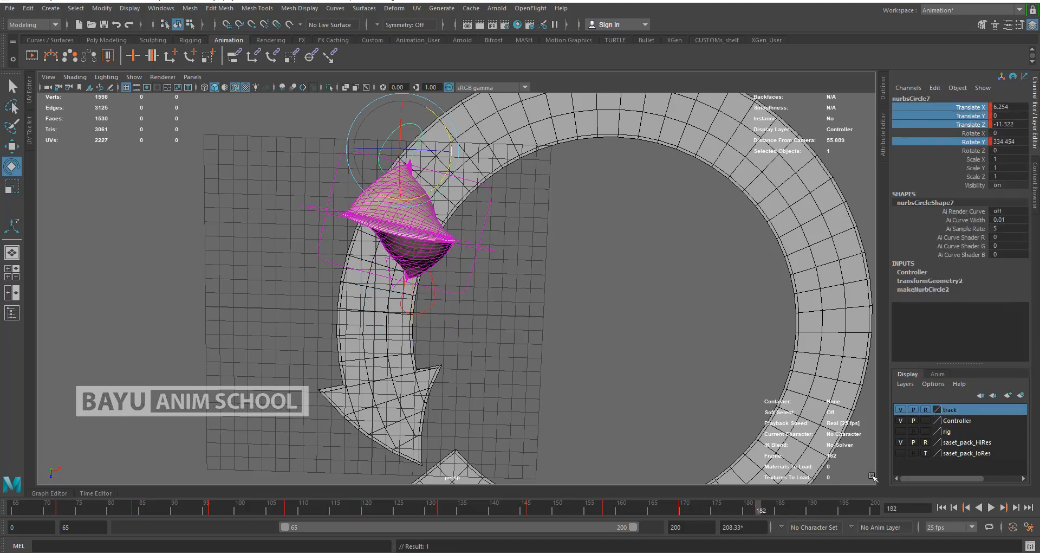
- At frame 194, move nurbsCircle7 to about X 2.1, Z -1.9, rotate it to about 358.3 in Y, and key its selected channels
click(837, 509)
key(w)
drag(438, 193, 377, 328)
key(e)
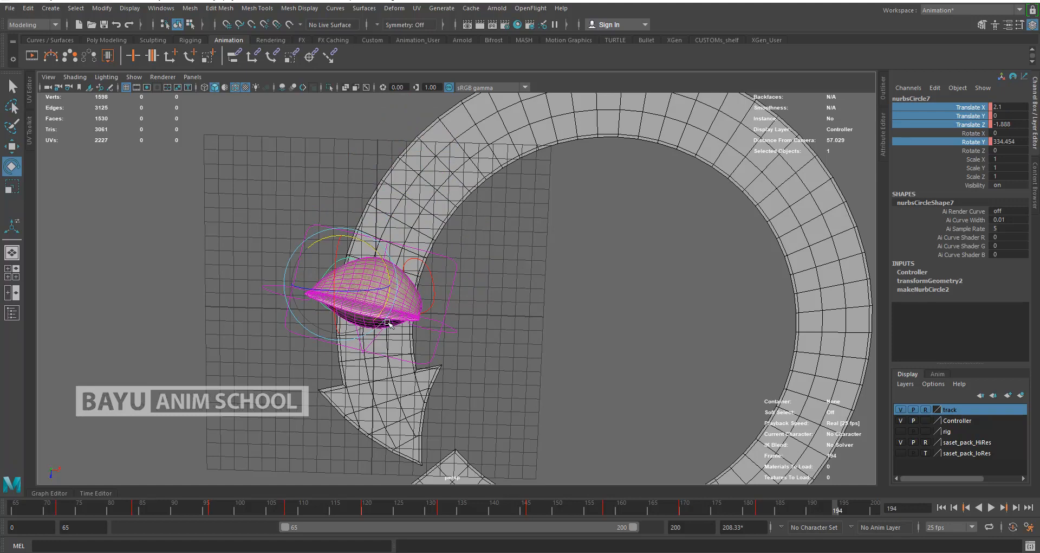
drag(387, 267, 375, 248)
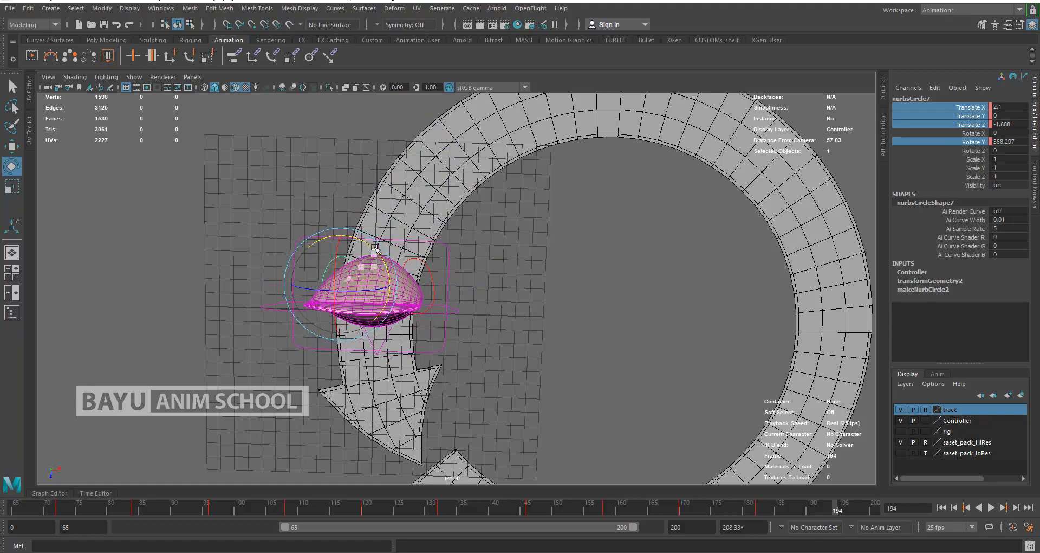
right_click(967, 116)
click(966, 139)
- Widen the stance at frame 194 by shifting nurbsCircle7 outward to about X -0.2, and key its selected channels again
alt+right_drag(707, 315, 517, 389)
alt+drag(517, 389, 599, 388)
alt+right_drag(599, 388, 589, 388)
alt+drag(589, 389, 510, 399)
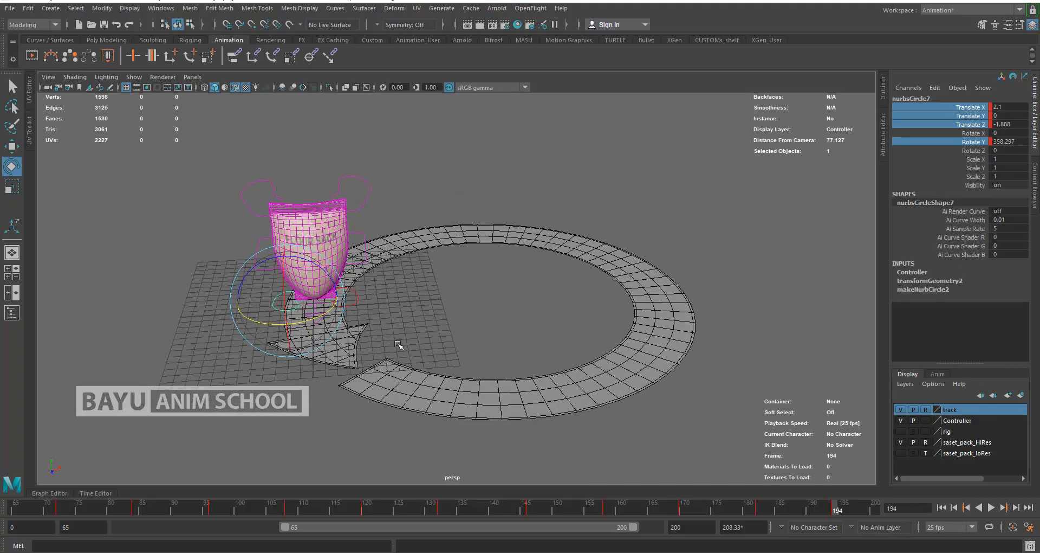
key(w)
drag(339, 301, 314, 297)
right_click(925, 118)
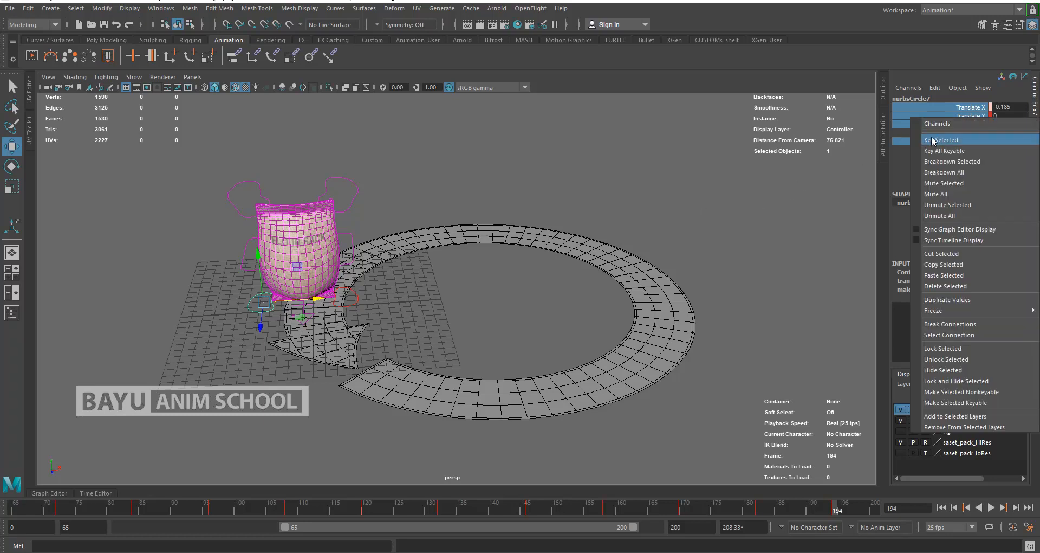
click(932, 139)
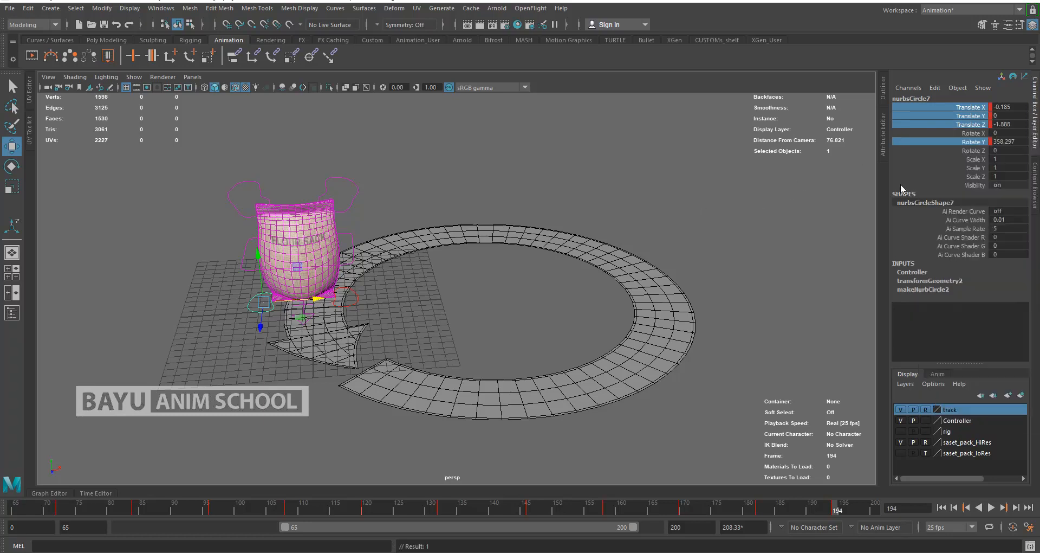
- Set the visible playback range to start at frame 0 and scrub through the walk up to frame 84
click(26, 509)
drag(286, 529, 83, 531)
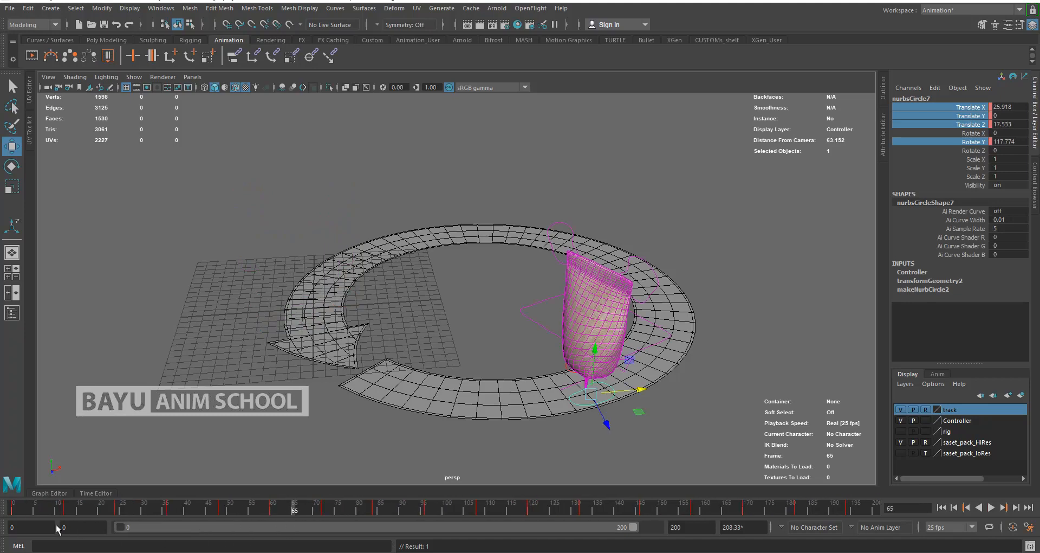
drag(21, 510, 376, 501)
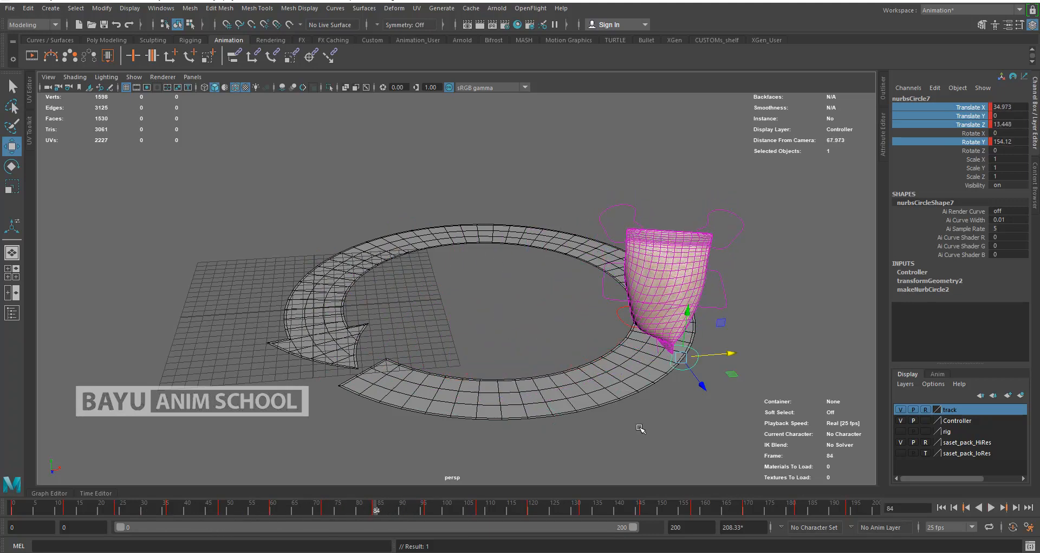
- Shift nurbsCircle7 outward to about X 36.4 at frame 84 and key its selected channels
alt+drag(683, 412, 696, 422)
drag(734, 362, 752, 359)
right_click(961, 123)
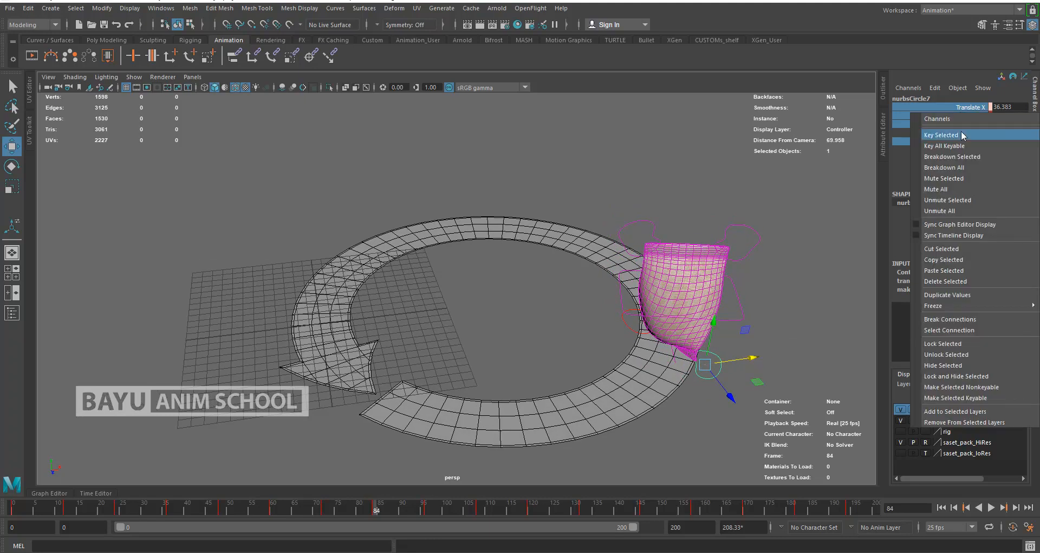
click(962, 135)
- At frame 60, shift nurbsCircle7 outward to about Z 20.3 and key its selected channels
drag(377, 510, 271, 510)
alt+drag(558, 450, 662, 437)
drag(730, 410, 735, 414)
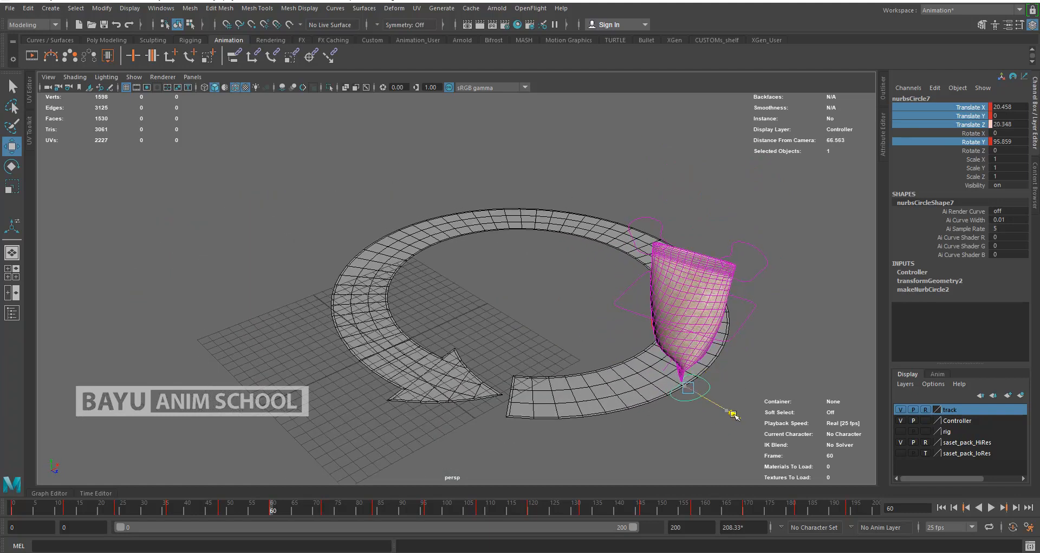
right_click(951, 116)
click(956, 138)
- Select nurbsCircle6, shift it to about Z 13.2 at frame 48, and key its selected channels
drag(314, 509, 374, 509)
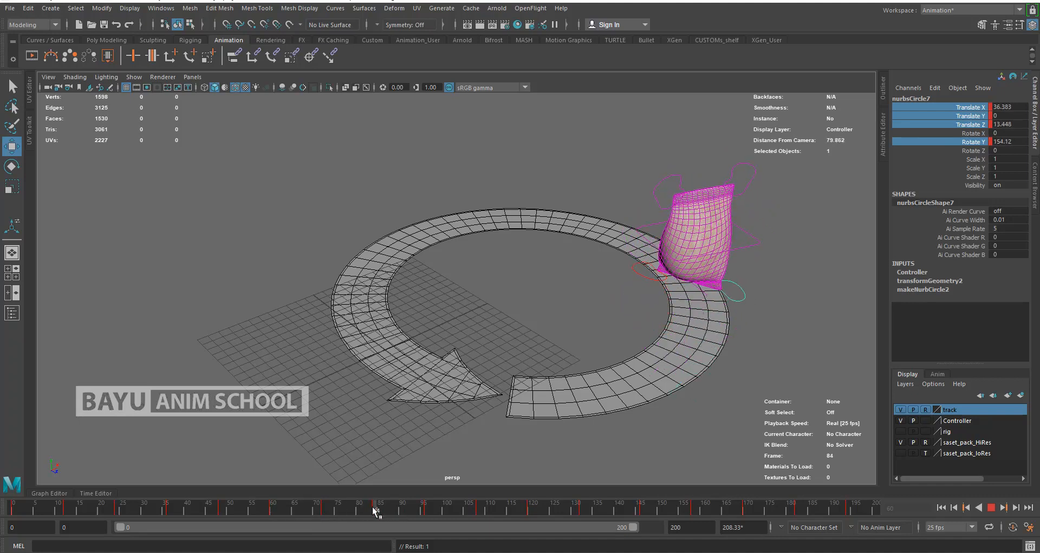
click(643, 274)
drag(373, 510, 221, 511)
alt+drag(557, 432, 570, 448)
drag(657, 439, 650, 443)
right_click(968, 120)
click(949, 145)
- At frame 60, adjust nurbsCircle6's position to about X 16.7 and key its selected channels
alt+drag(576, 432, 580, 418)
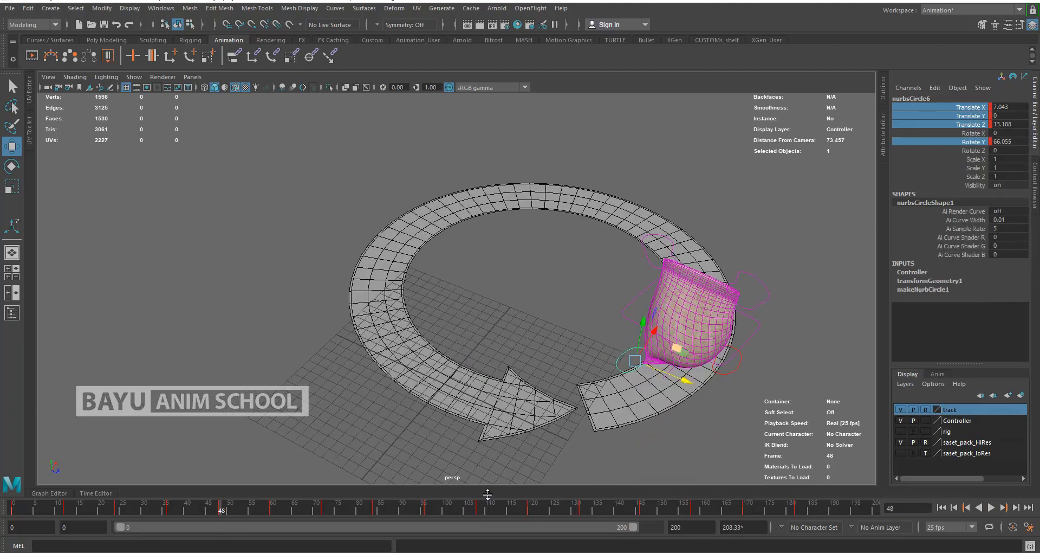
drag(220, 506, 271, 529)
alt+drag(751, 348, 736, 367)
drag(722, 312, 713, 320)
right_click(937, 136)
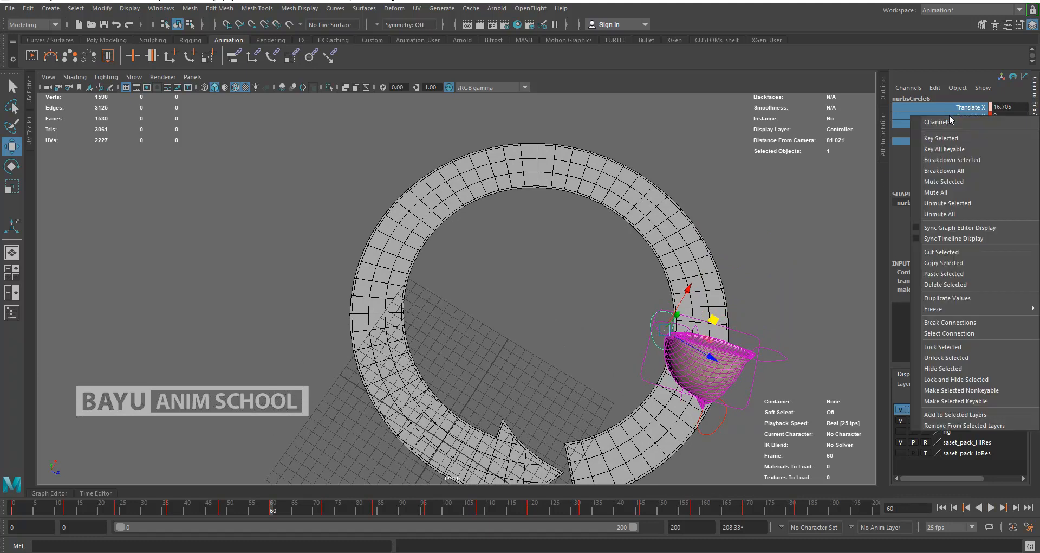
click(955, 135)
- At frame 84, shift nurbsCircle6 inward to about X 23.3 and key its selected channels
drag(278, 510, 374, 519)
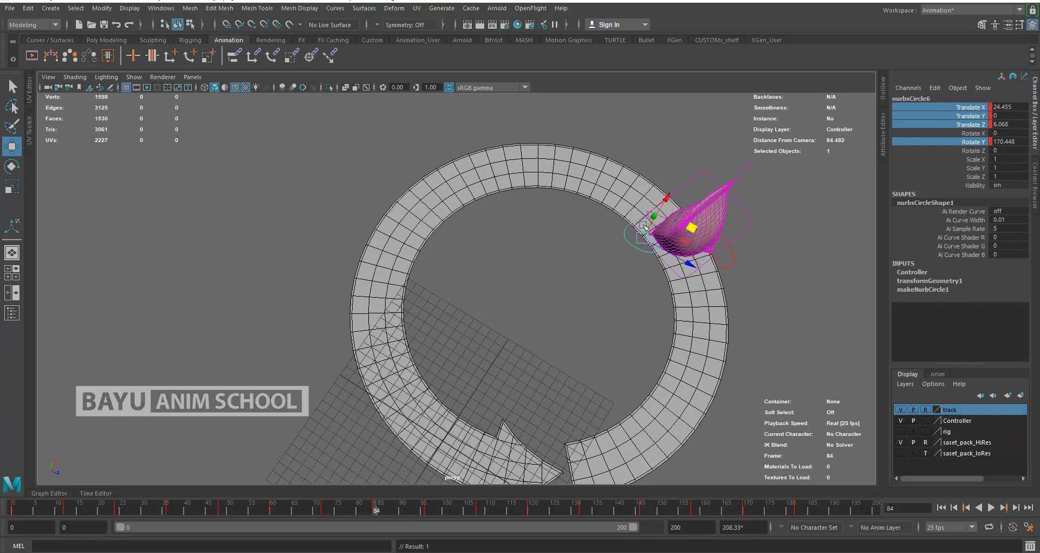
drag(666, 198, 661, 203)
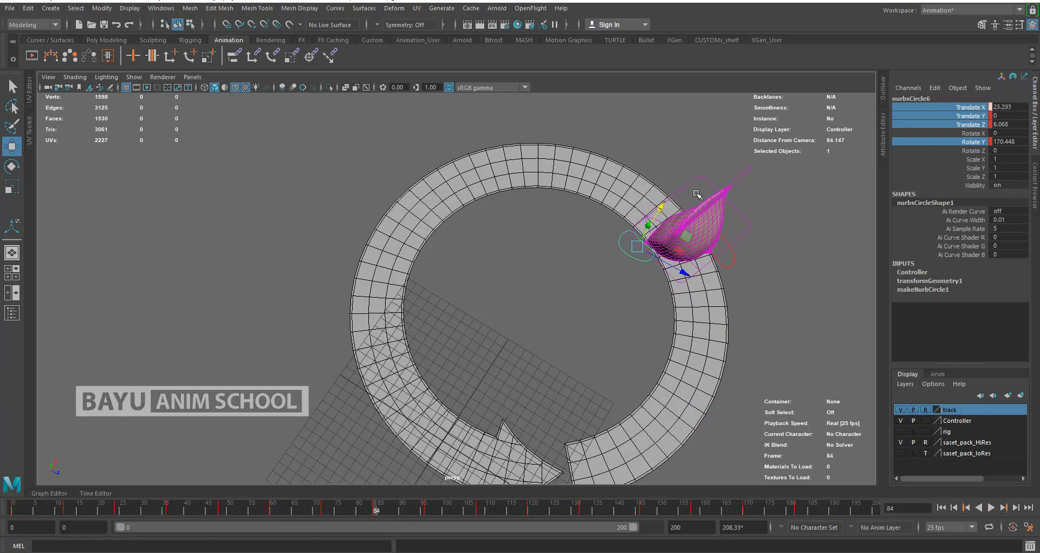
right_click(953, 123)
click(956, 139)
- Select nurbsCircle7 at frame 96, shift it outward to about X 40.3, and key its selected channels
drag(383, 509, 426, 522)
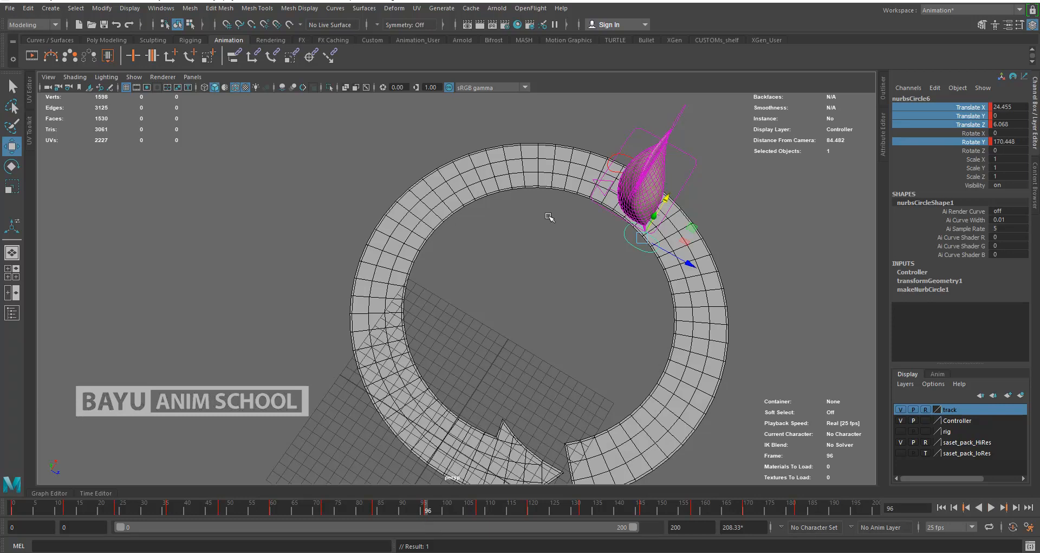
click(629, 156)
alt+drag(599, 279, 615, 262)
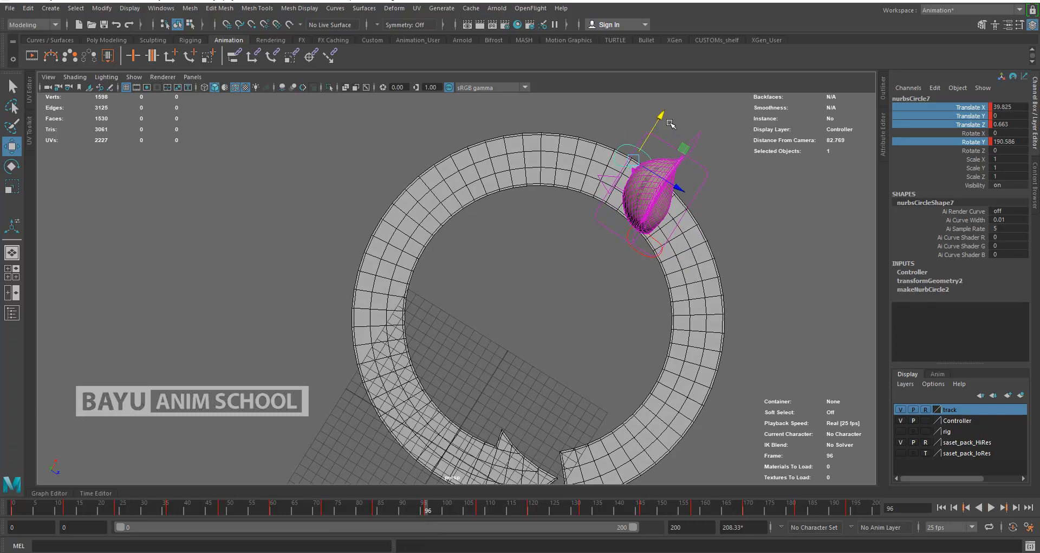
drag(662, 116, 663, 112)
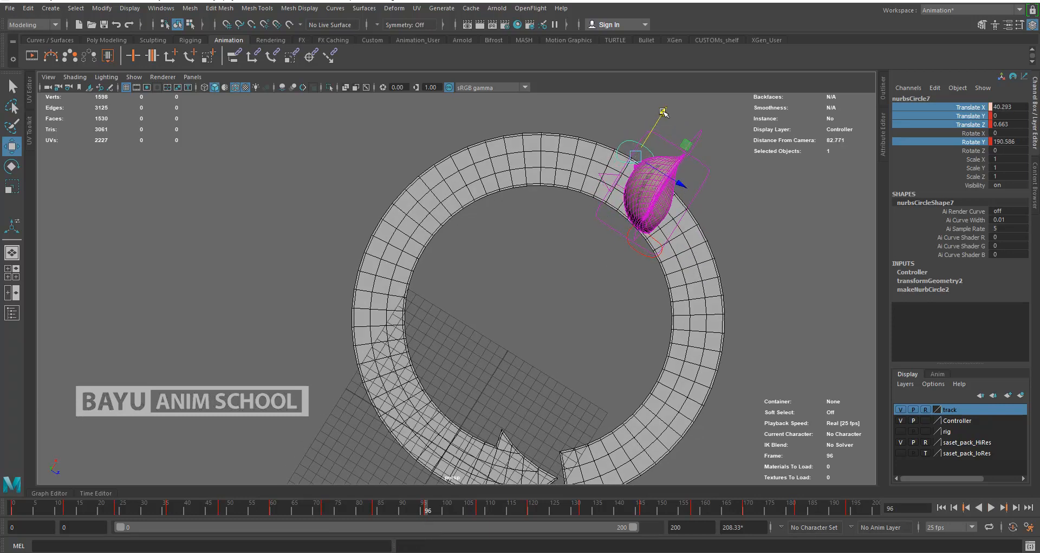
right_click(935, 119)
click(943, 141)
- Select nurbsCircle6, shift it inward to about Z -11.2 at frame 132, and key its selected channels
click(641, 253)
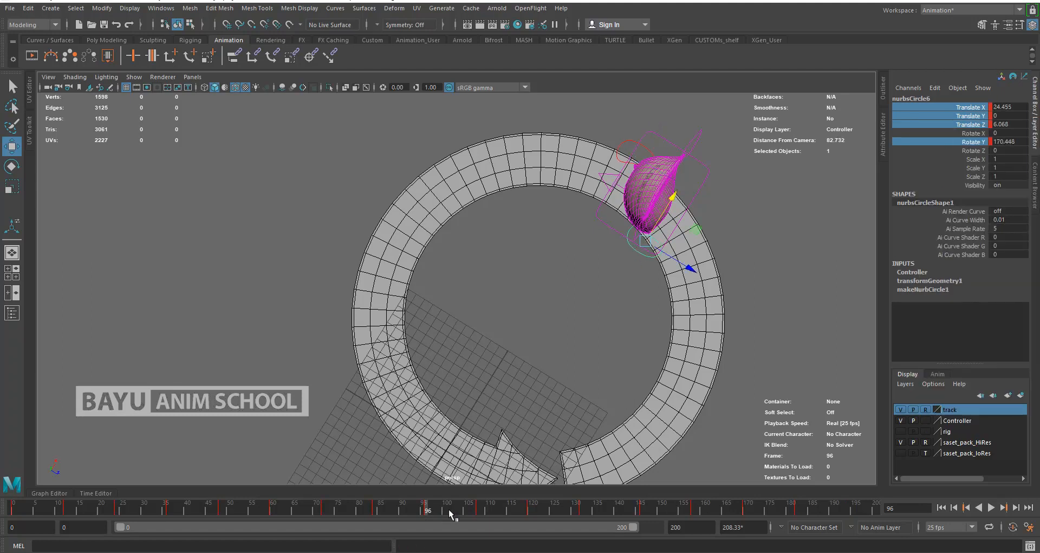
drag(426, 514, 460, 517)
drag(482, 518, 582, 540)
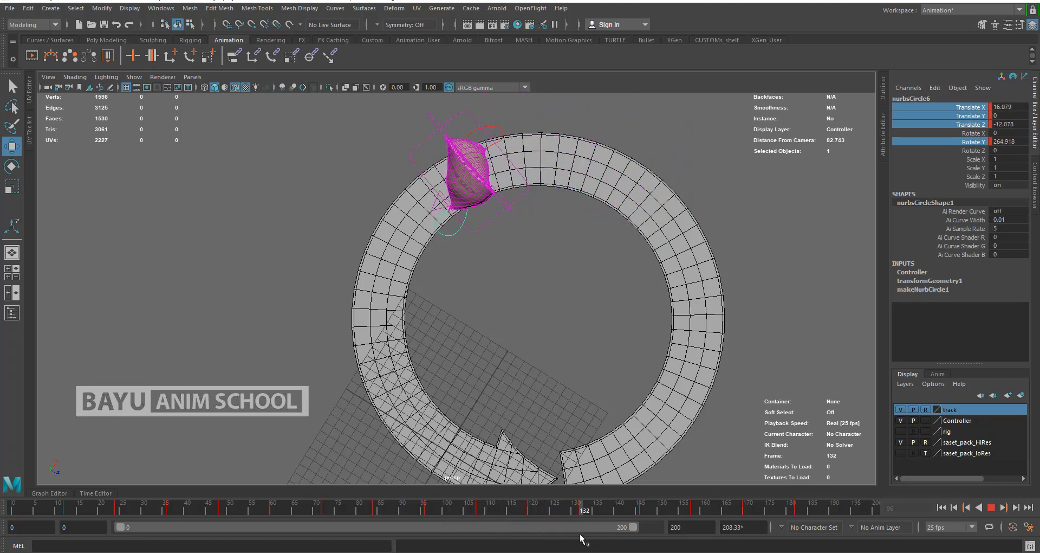
drag(494, 243, 501, 249)
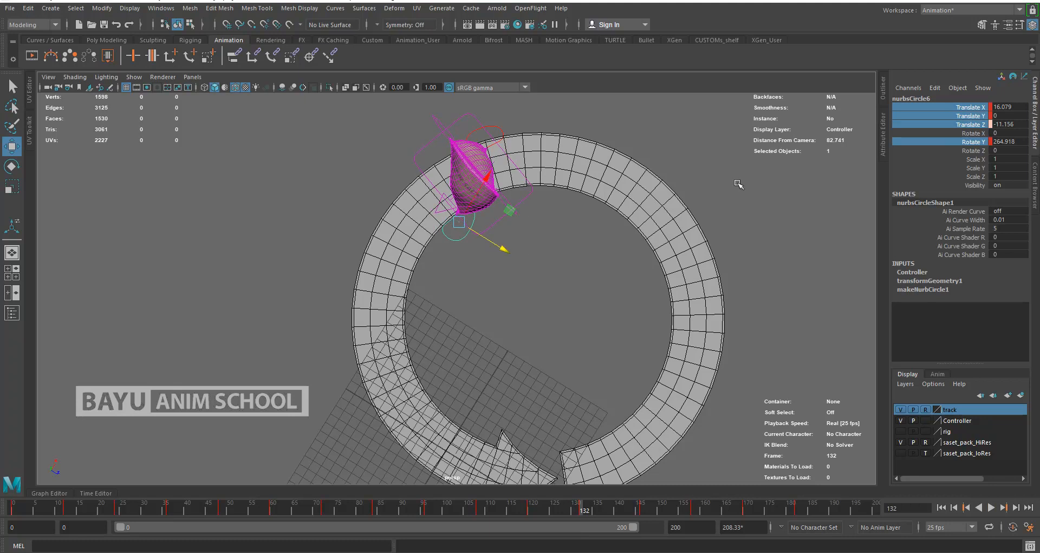
right_click(957, 113)
click(954, 135)
- At frame 146, select nurbsCircle7, shift it outward to about Z -19.3, and key its selected channels
key(alt+v)
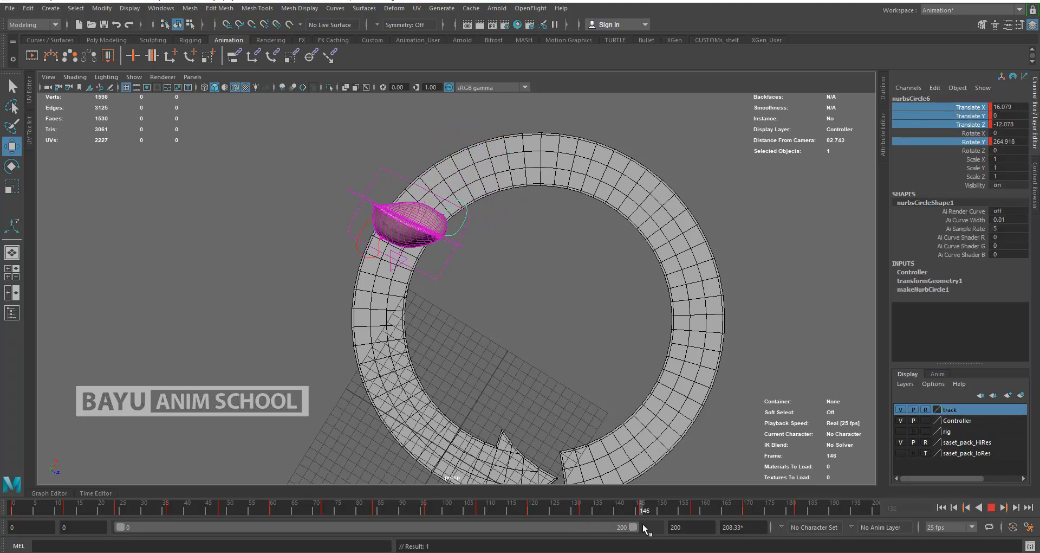
key(alt+v)
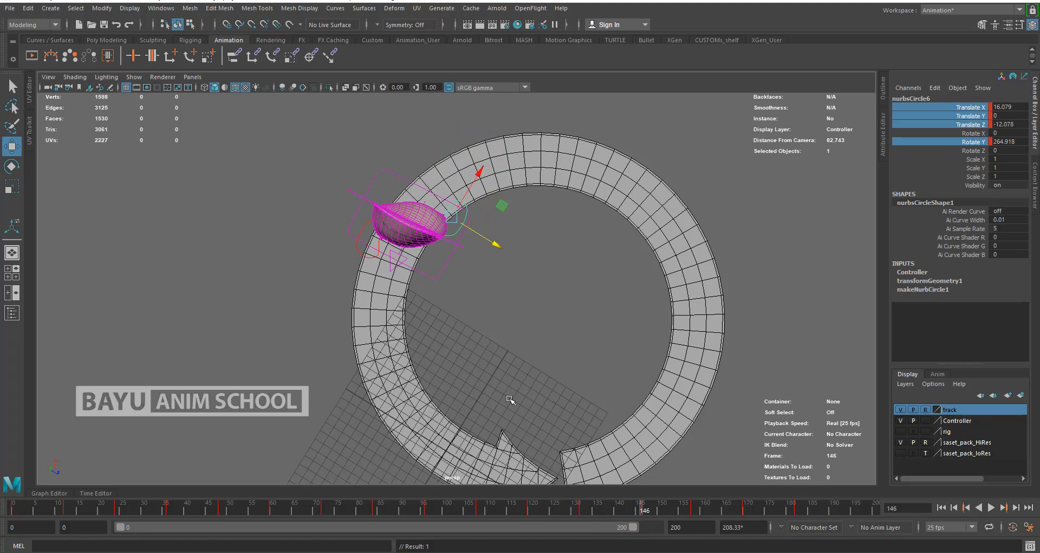
click(356, 251)
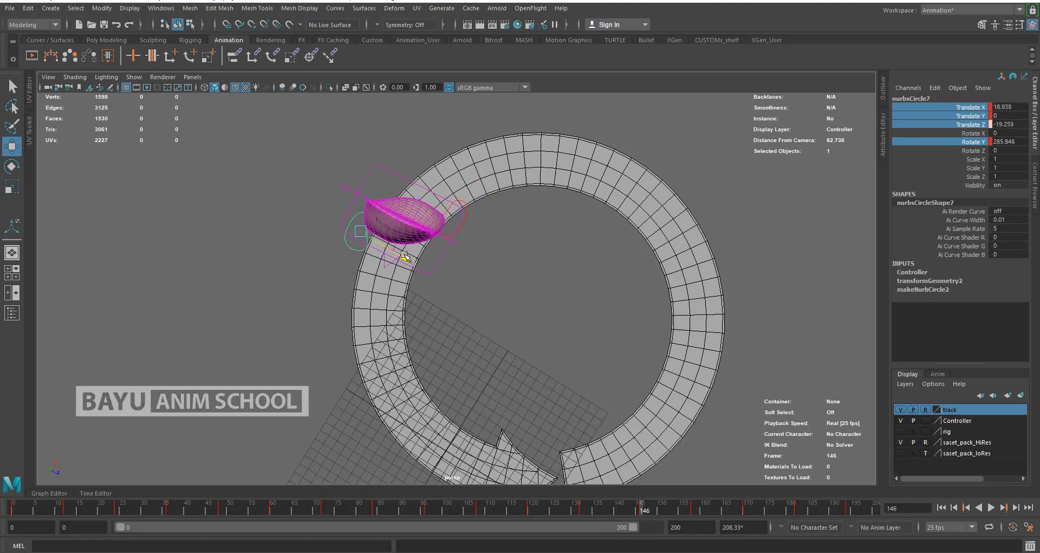
right_click(956, 134)
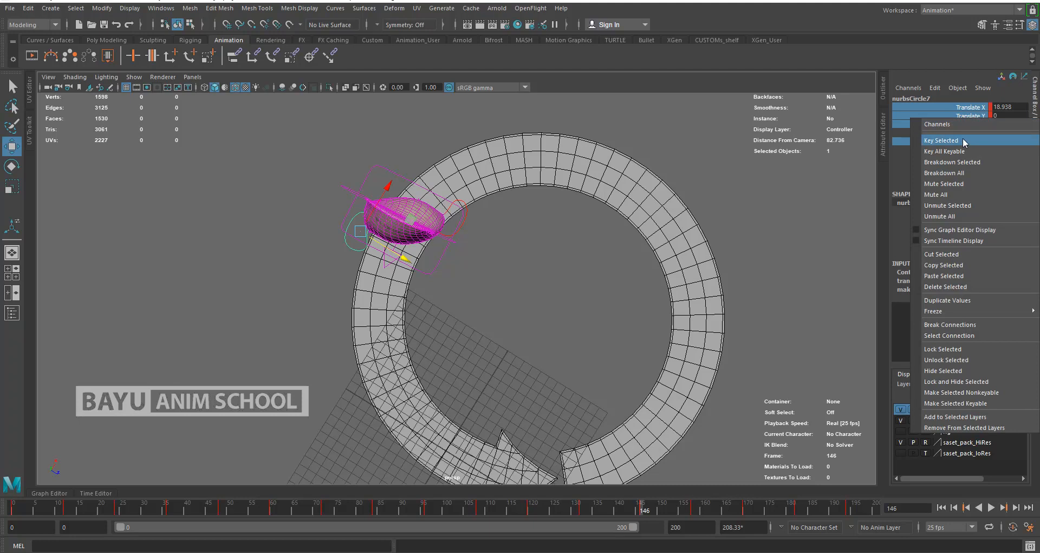
click(965, 140)
- At frame 170, move nurbsCircle7 outward to about X 5.7, Z -12.9 and key its selected channels
key(alt+v)
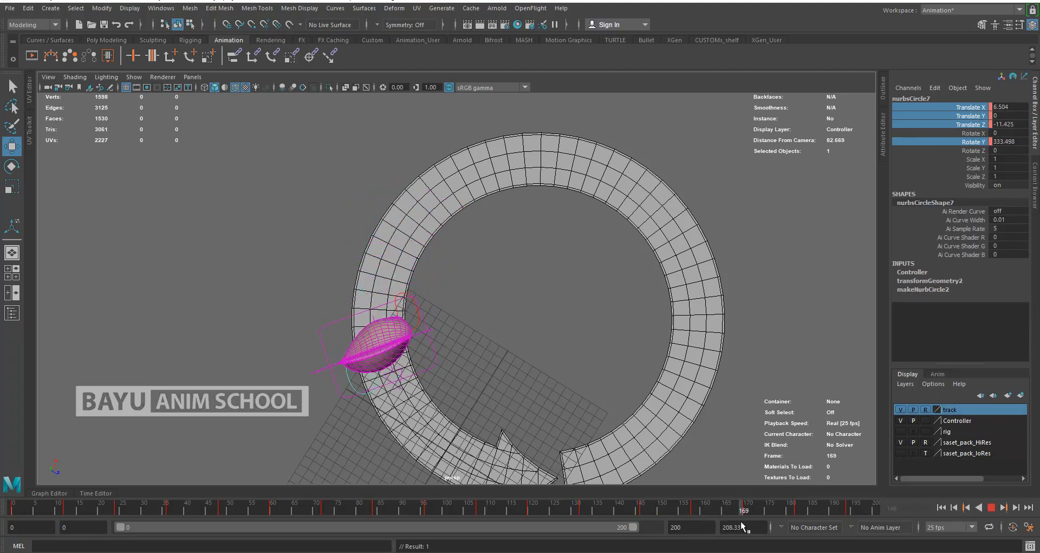
key(alt+v)
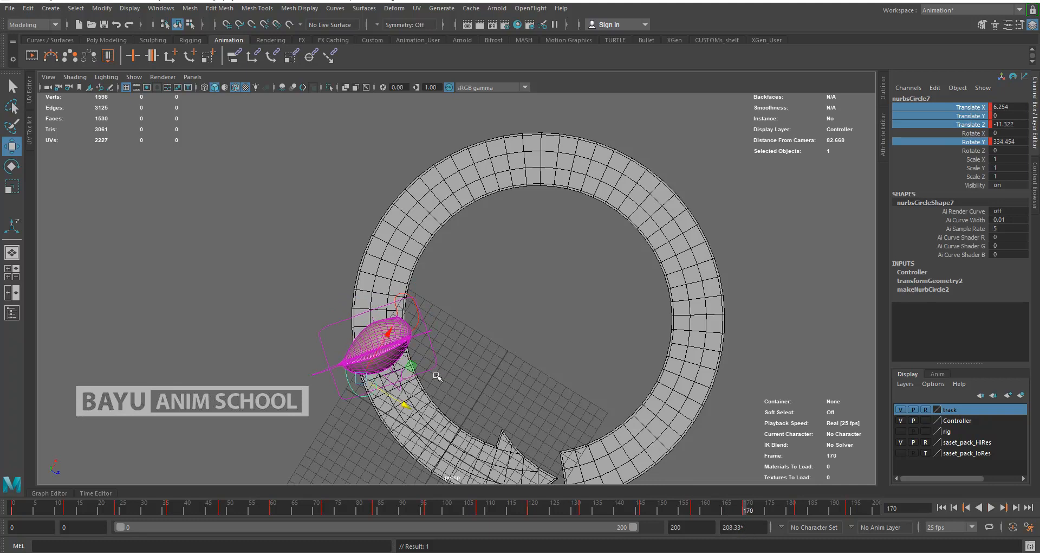
drag(410, 366, 395, 361)
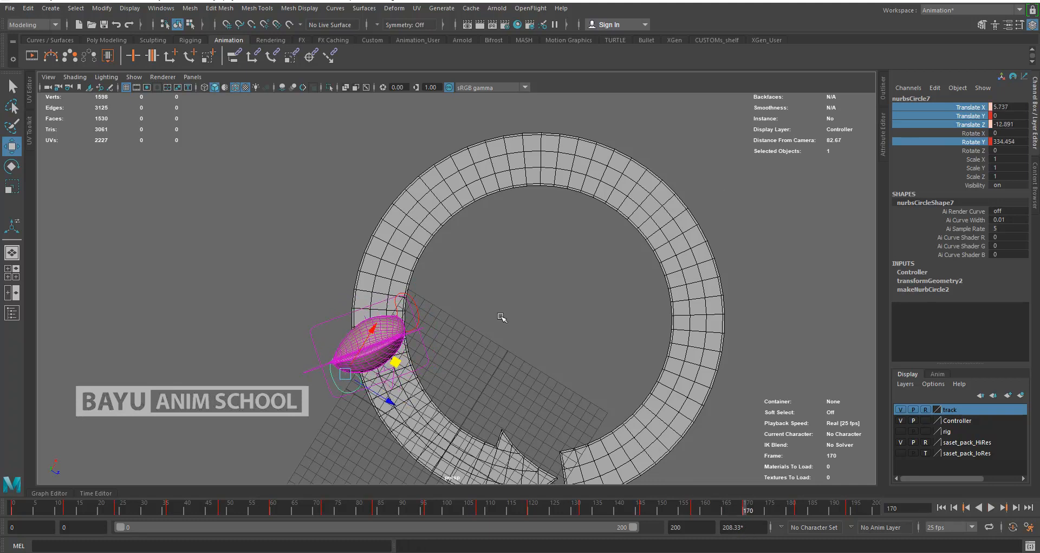
right_click(929, 115)
click(943, 136)
- At frame 158, select nurbsCircle6, move it to about X 5.6, Z -10.3, and key its selected channels
drag(724, 511, 693, 513)
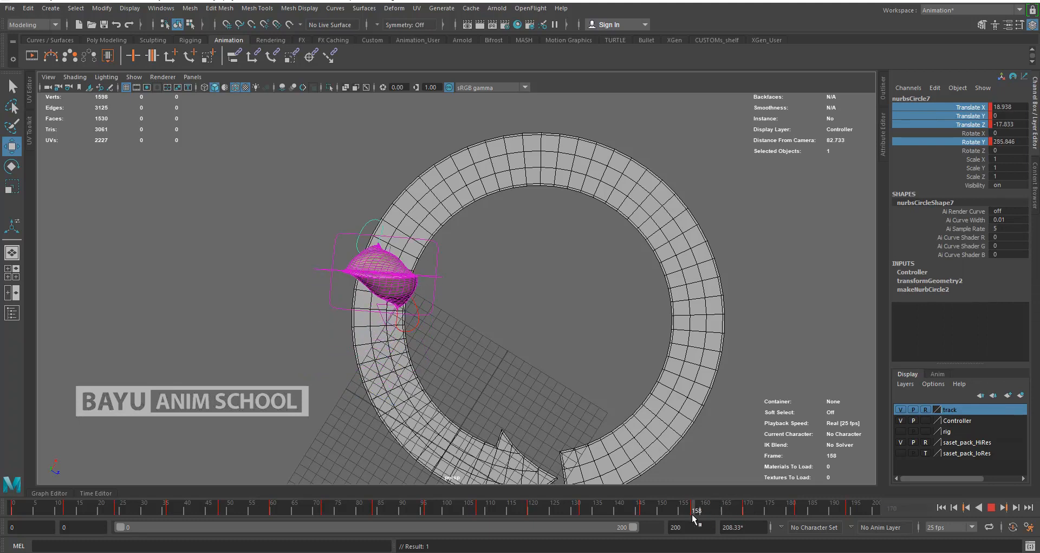
click(414, 327)
drag(454, 301, 462, 301)
right_click(937, 128)
click(949, 131)
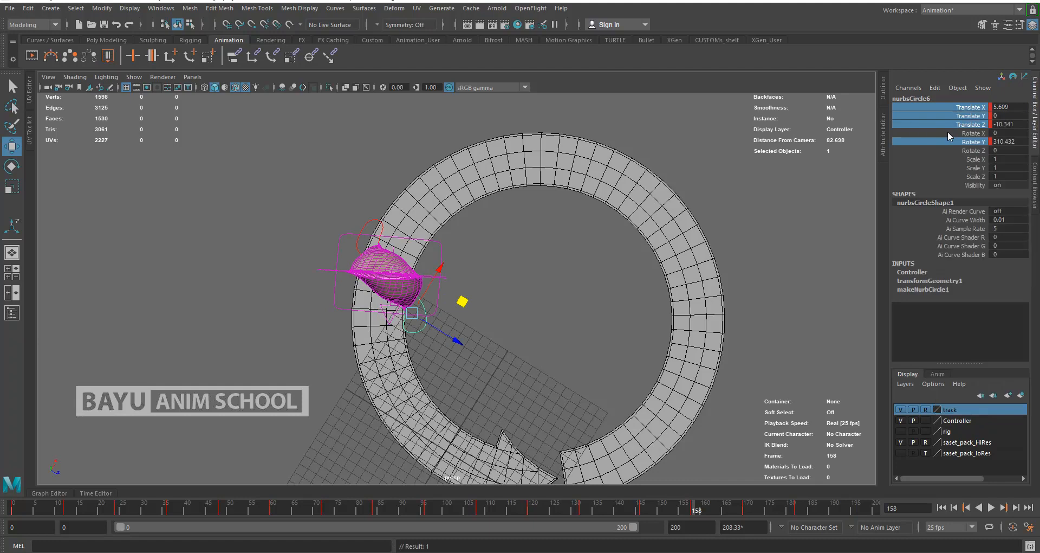
- At frame 182, shift nurbsCircle6 inward to about X -0.87 and key its selected channels
drag(699, 508, 796, 523)
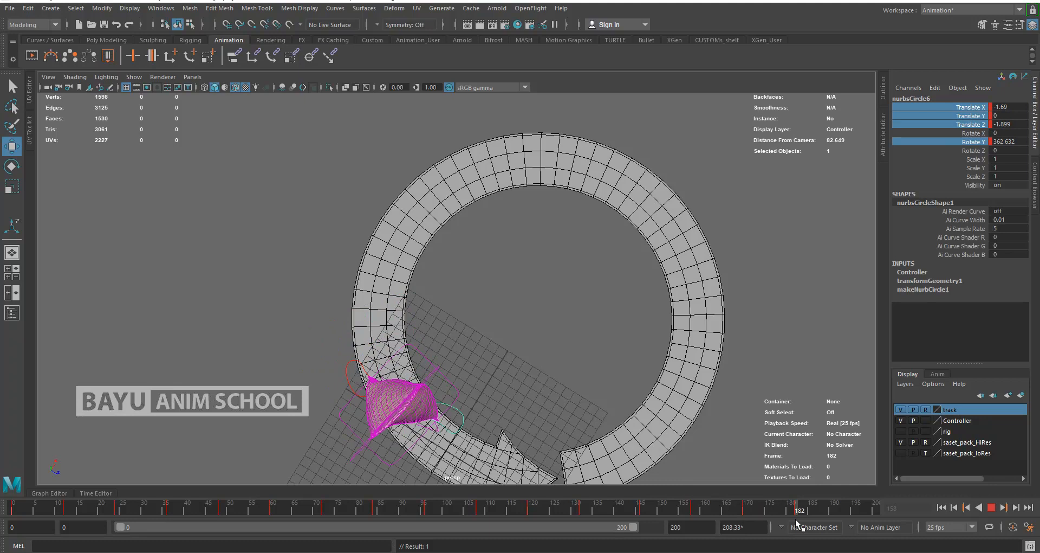
drag(477, 382, 474, 367)
right_click(965, 114)
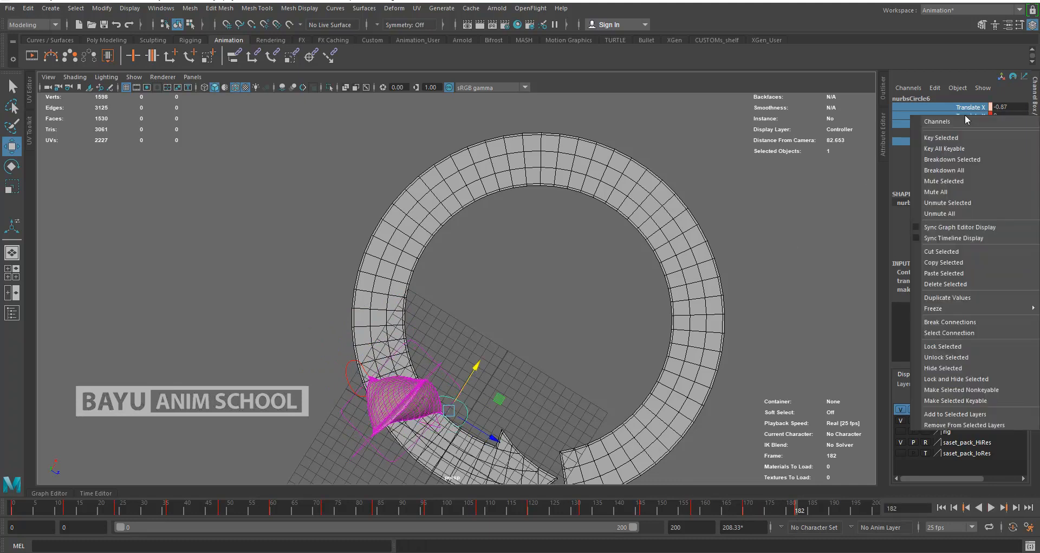
click(962, 138)
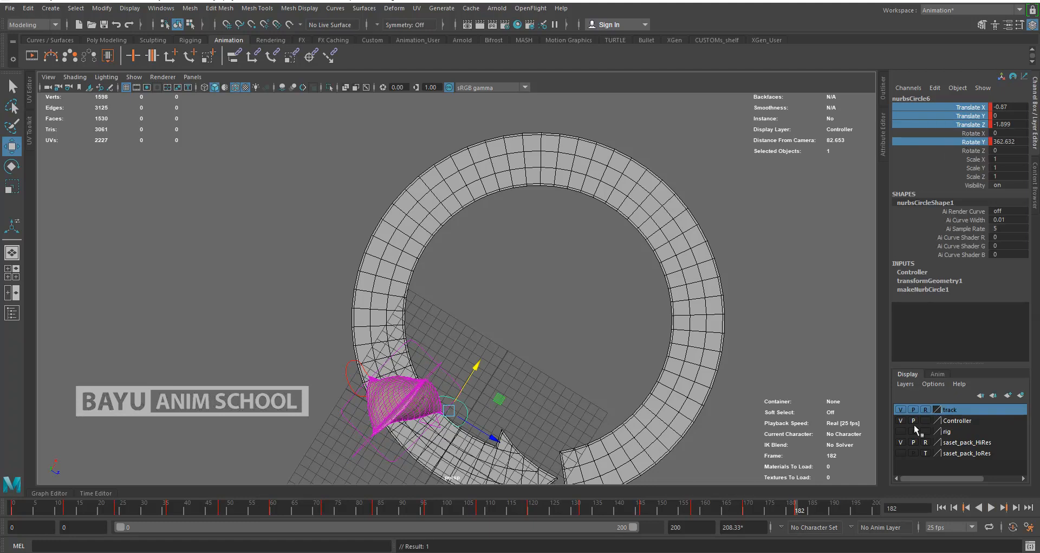
- Select nurbsCircle7 and examine the sack's stance at frame 194 from a low perspective angle
click(346, 385)
drag(801, 510, 847, 514)
alt+drag(465, 375, 405, 308)
alt+middle_drag(500, 395, 504, 438)
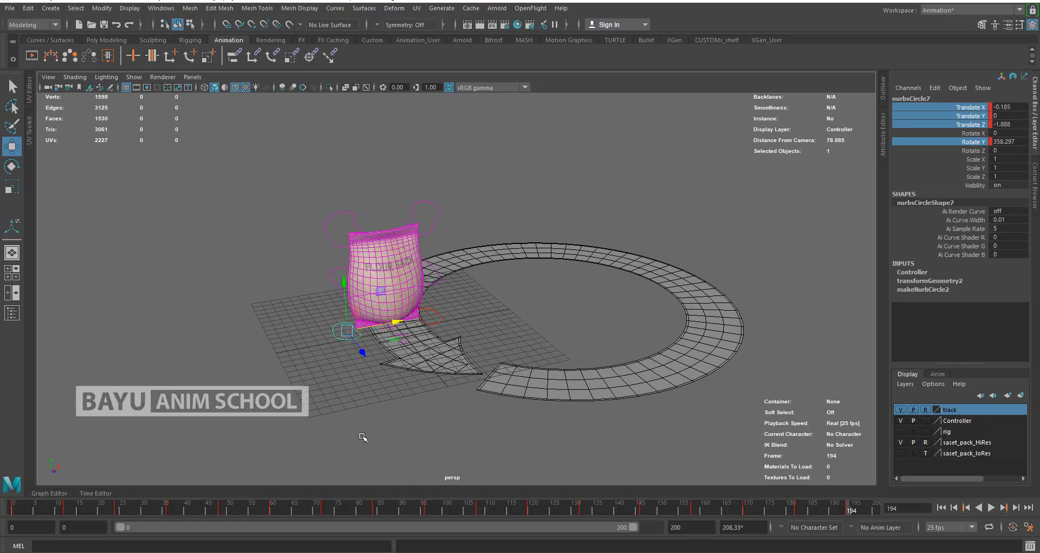
alt+drag(376, 387, 396, 411)
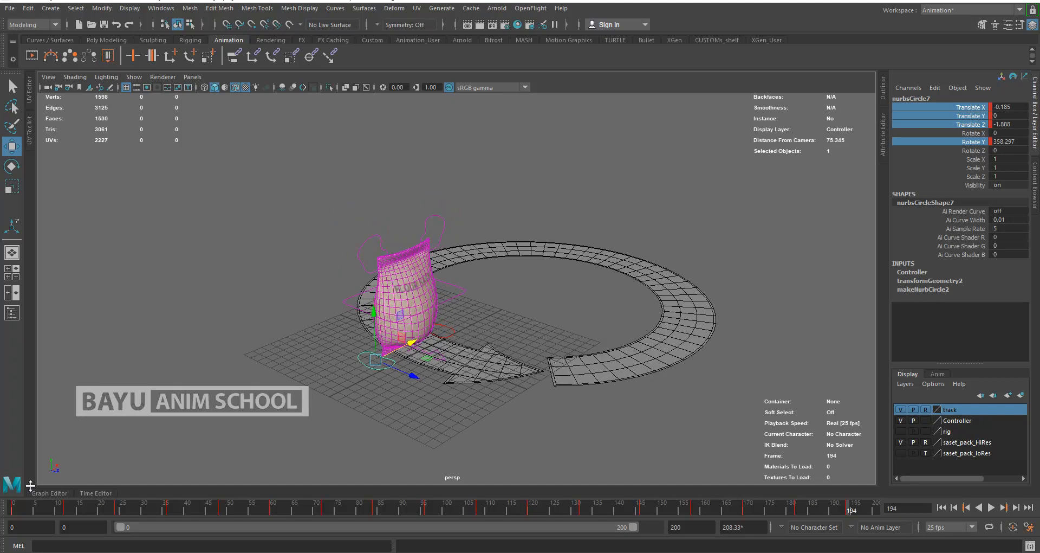
- Select nurbsCircle6 at frame 6, raise its Translate Y to 0.4, and key that channel
key(alt+v)
drag(48, 518, 41, 520)
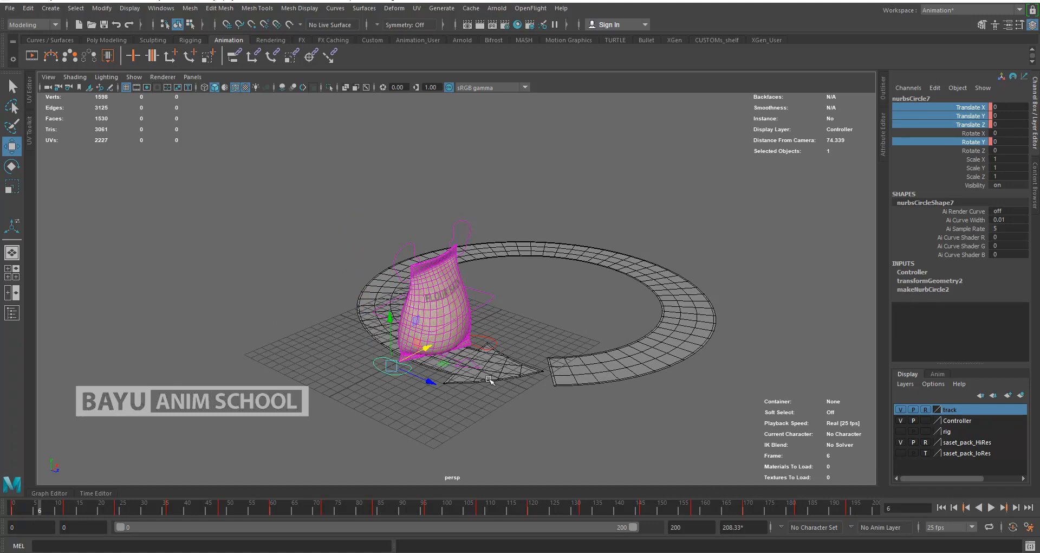
click(491, 338)
alt+drag(293, 441, 566, 393)
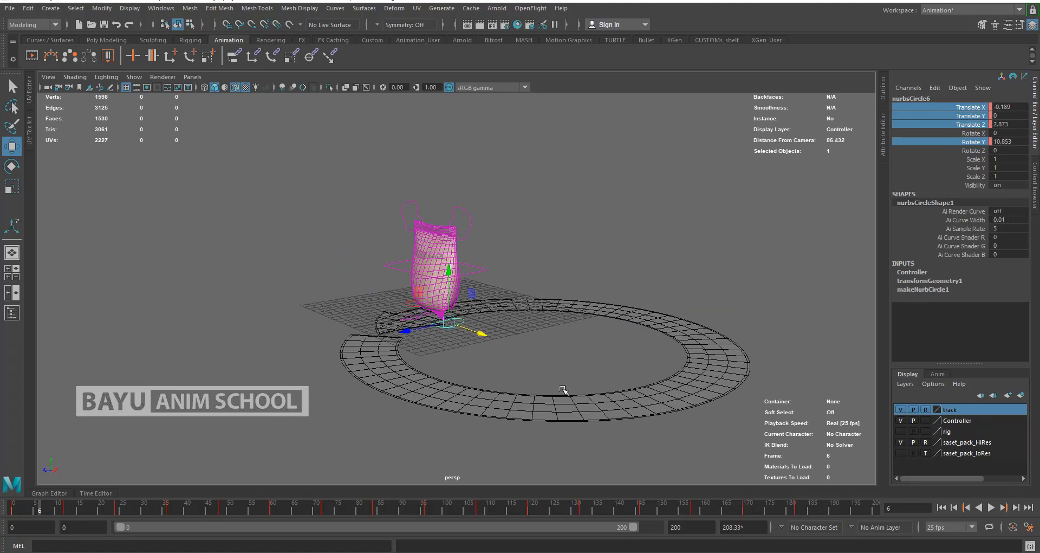
scroll(549, 383, up, 2)
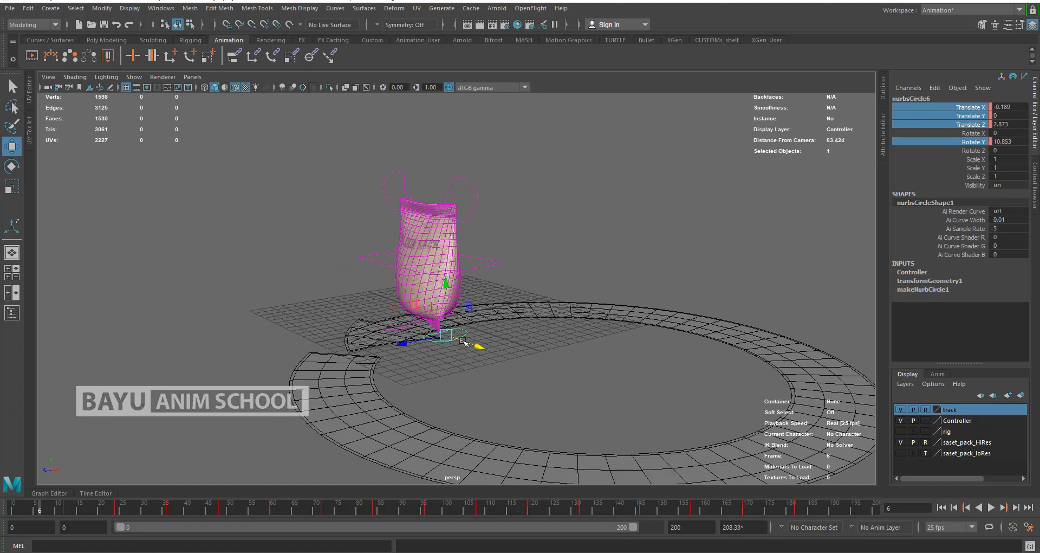
click(973, 117)
double_click(1013, 115)
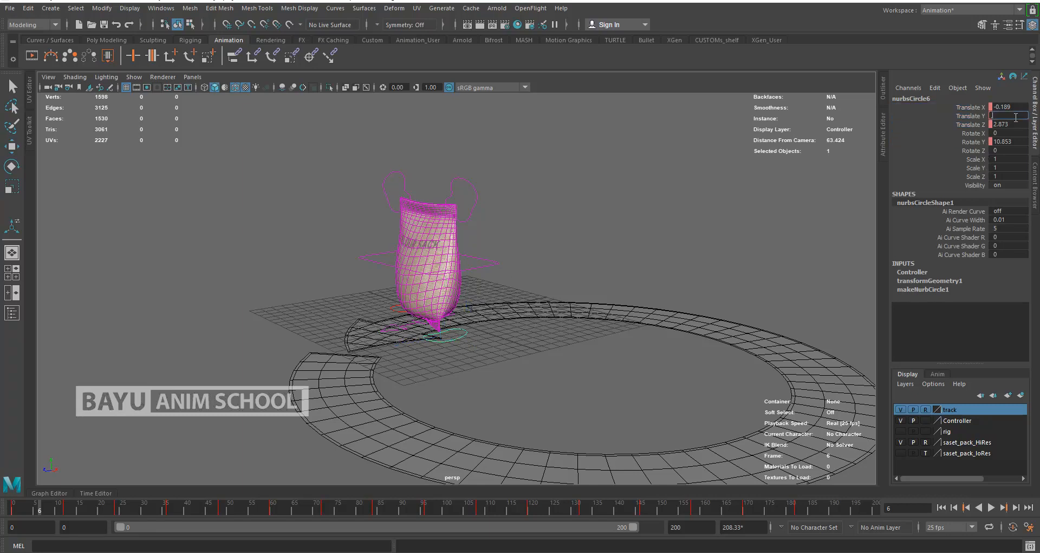
text(0.4)
key(Return)
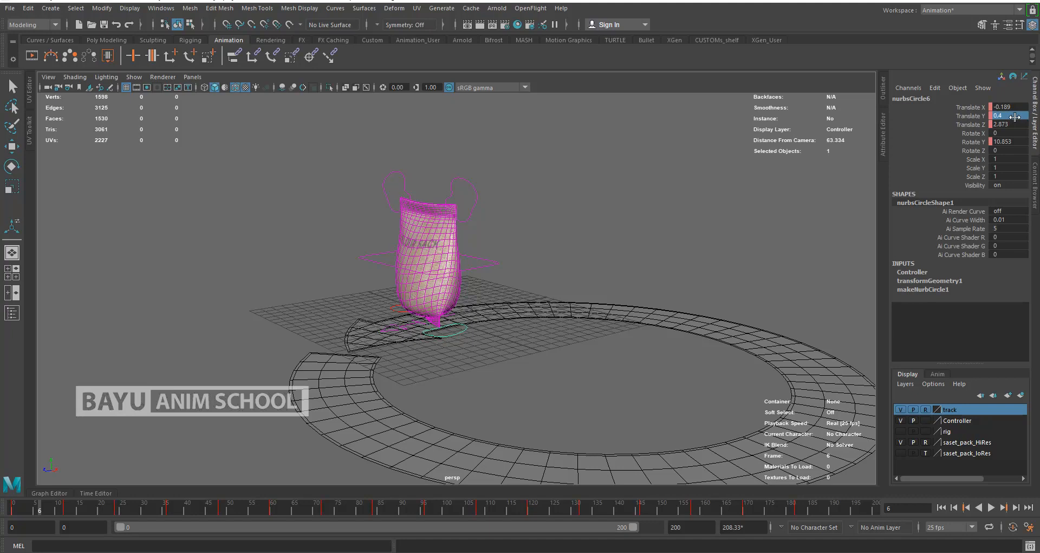
right_click(973, 116)
click(976, 137)
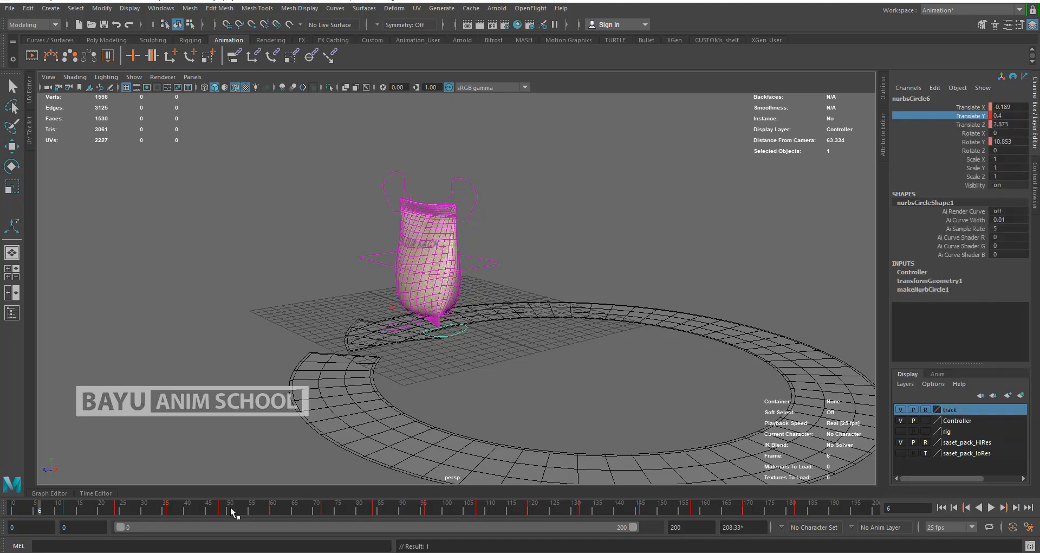
- Select nurbsCircle7, shift it to about X 4.9 at frame 24, and key its three translate channels
drag(45, 510, 89, 514)
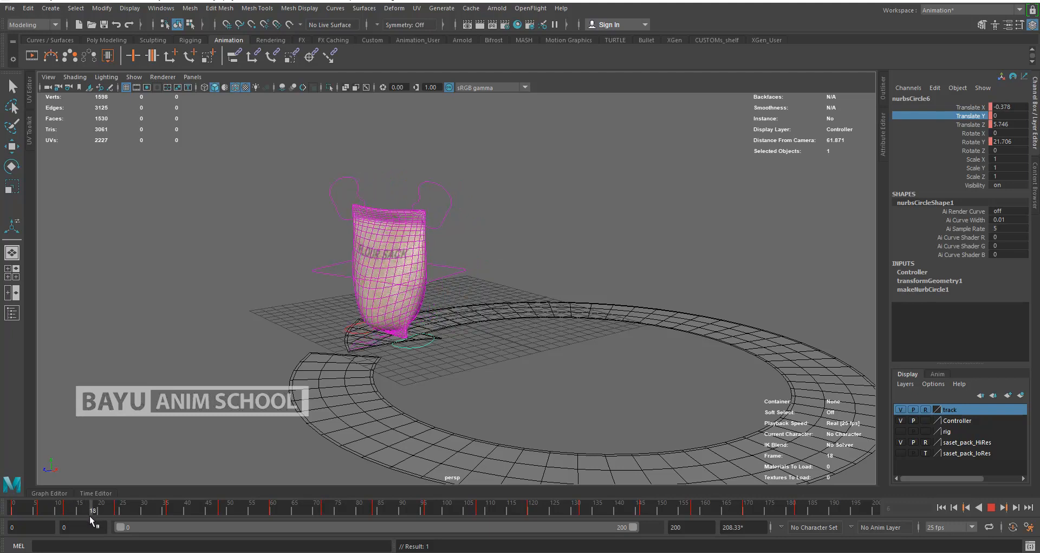
alt+drag(353, 335, 373, 353)
click(358, 350)
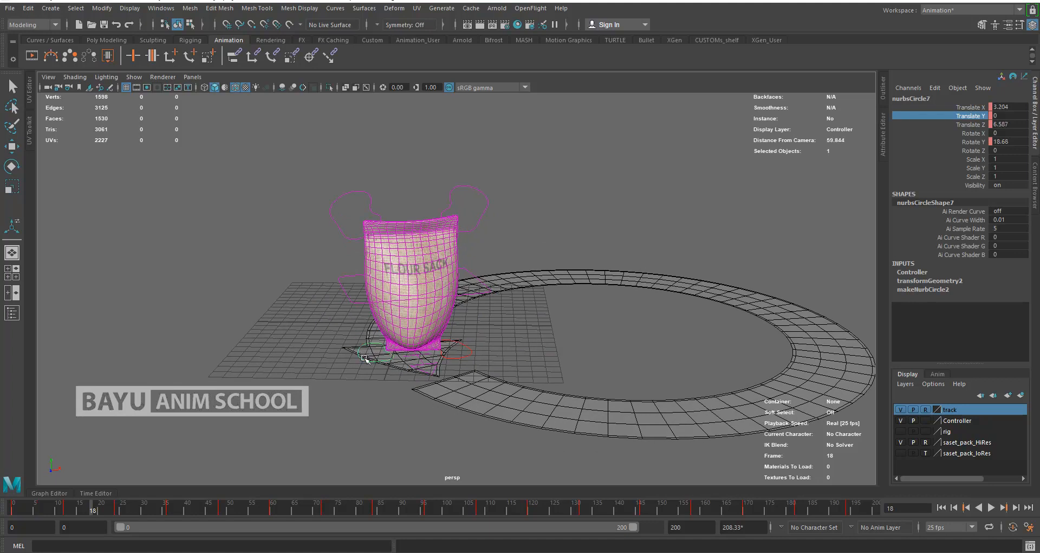
alt+drag(395, 414, 389, 414)
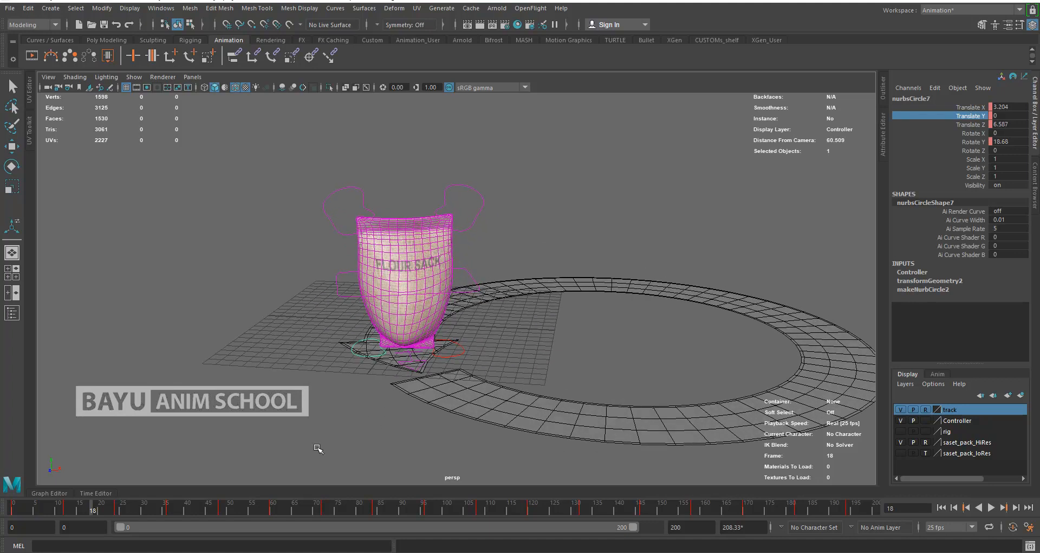
drag(94, 512, 119, 529)
mouse_move(374, 395)
alt+mouse_down()
mouse_move(415, 386)
mouse_move(393, 402)
alt+mouse_up()
key(w)
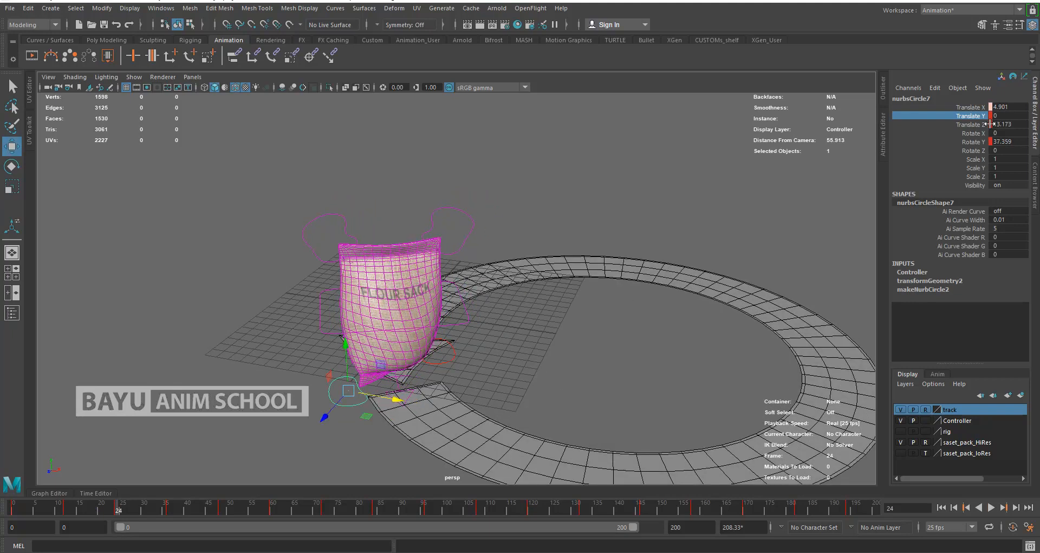
drag(972, 108, 968, 127)
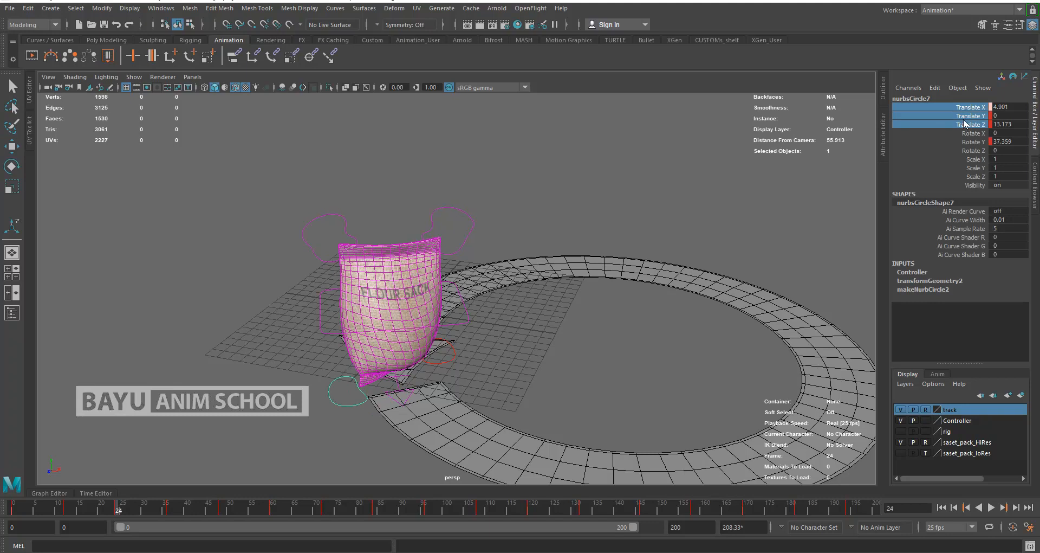
right_click(965, 124)
click(966, 144)
- At frame 19, set nurbsCircle7's Translate Y to 0.4 and key its Translate X channel
drag(125, 506, 98, 512)
alt+drag(340, 377, 359, 355)
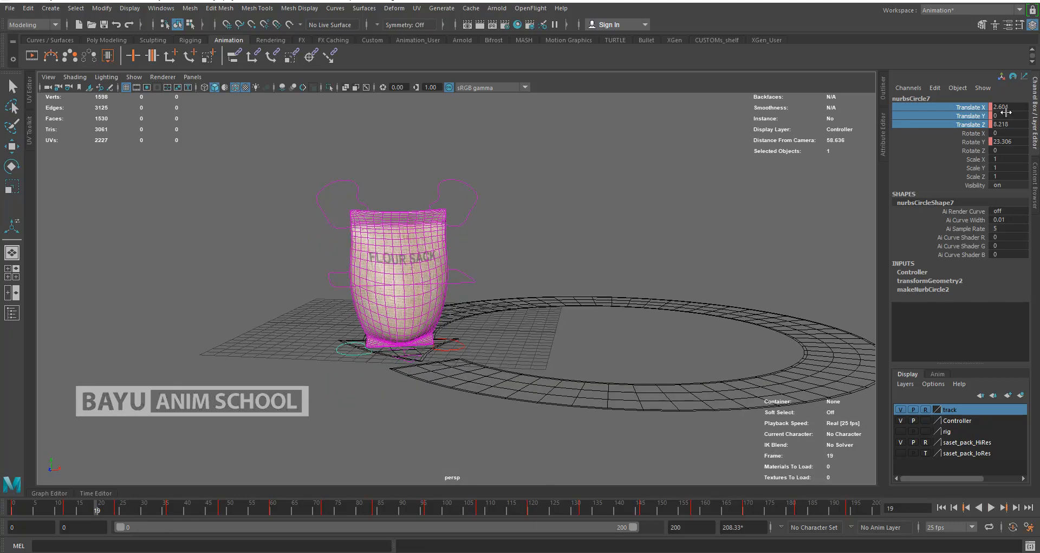
click(1005, 115)
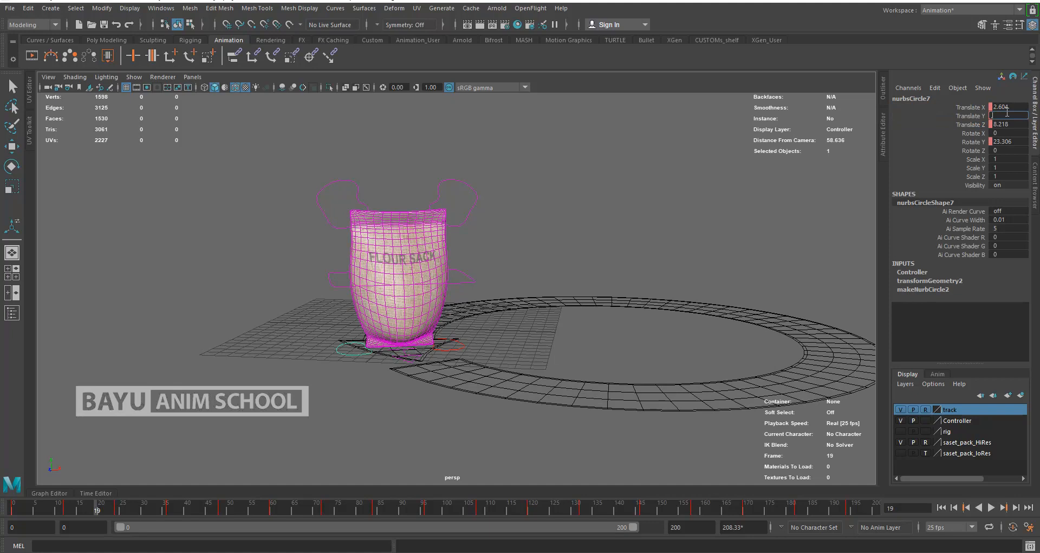
text(.4)
key(Return)
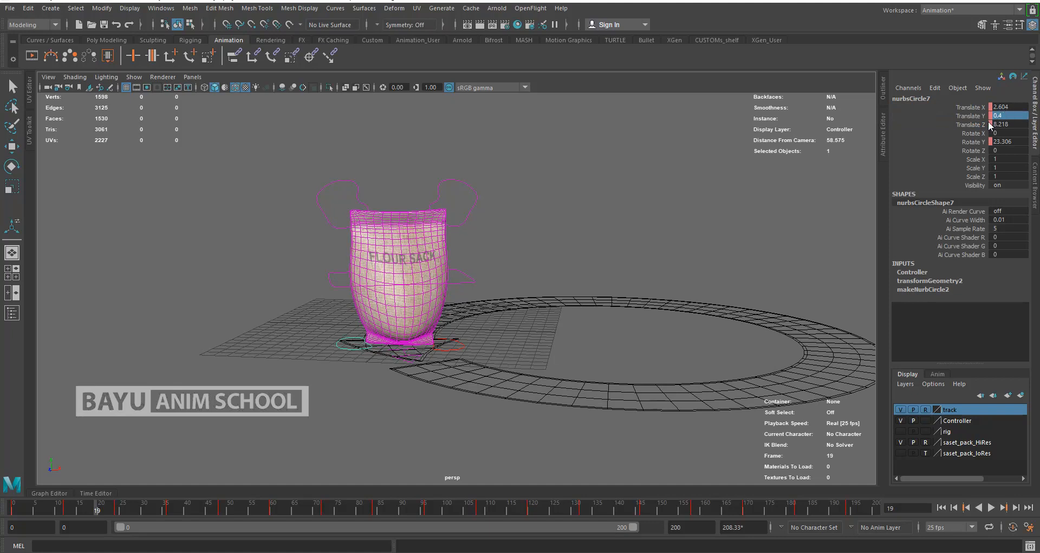
click(973, 107)
right_click(975, 112)
click(972, 136)
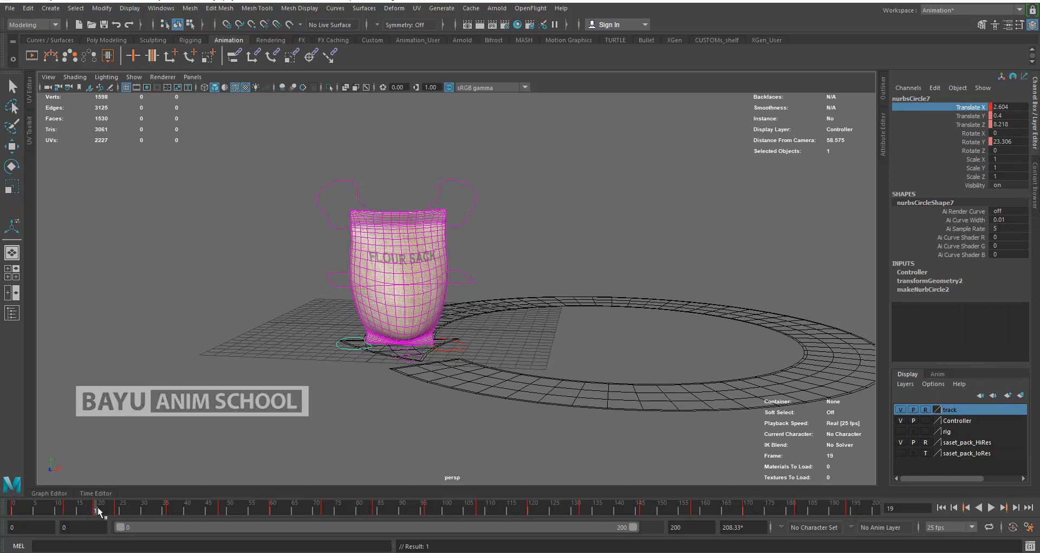
- Select nurbsCircle6 at frame 29, raise its Translate Y to 0.4, and key that channel
key(alt+v)
drag(146, 527, 143, 525)
click(514, 360)
alt+drag(442, 457, 480, 457)
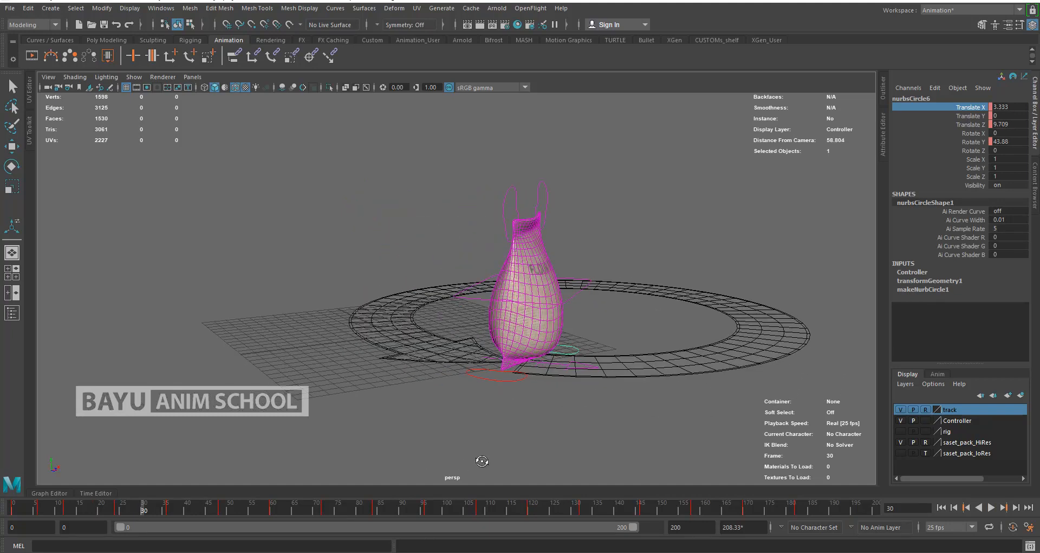
click(140, 508)
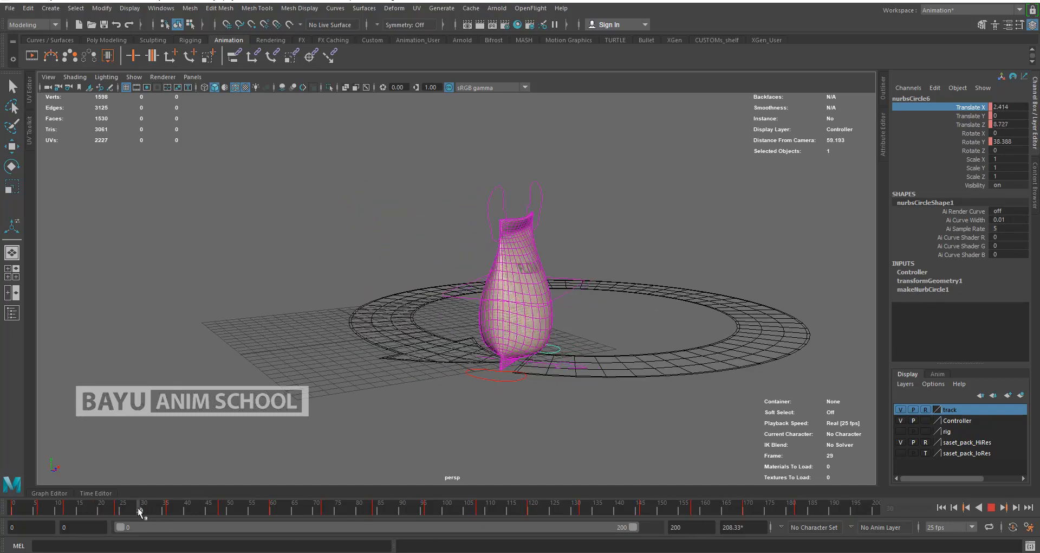
click(998, 115)
text(.4)
key(Return)
click(977, 116)
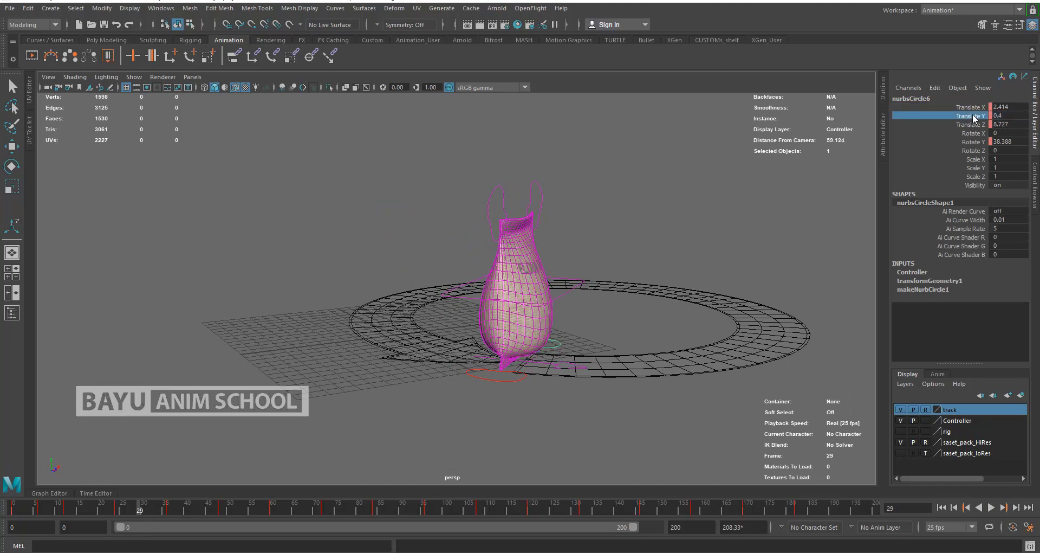
right_click(977, 116)
click(964, 137)
- Select nurbsCircle7 at frame 42, raise its Translate Y to 0.4, and key that channel
click(504, 380)
key(alt+v)
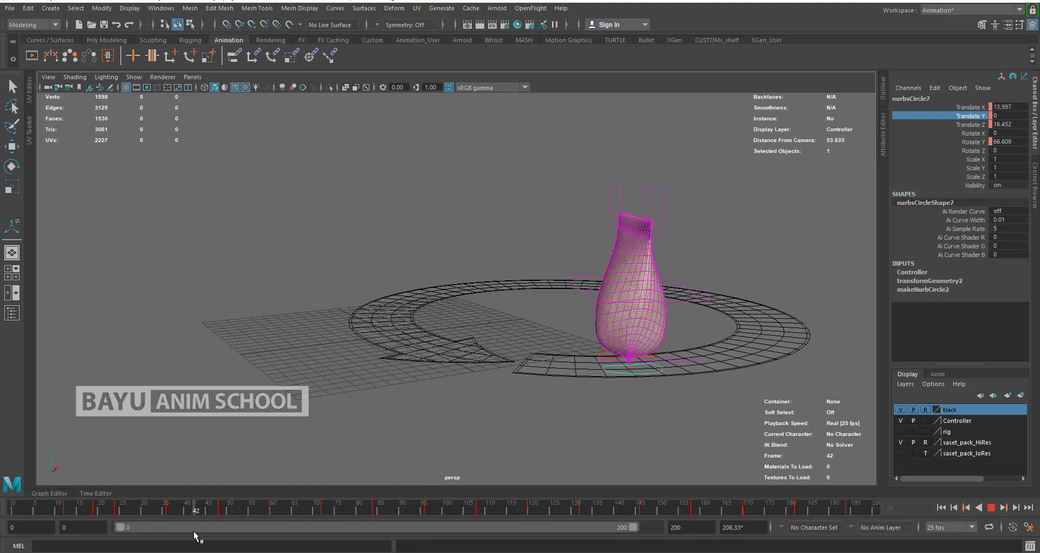
key(alt+v)
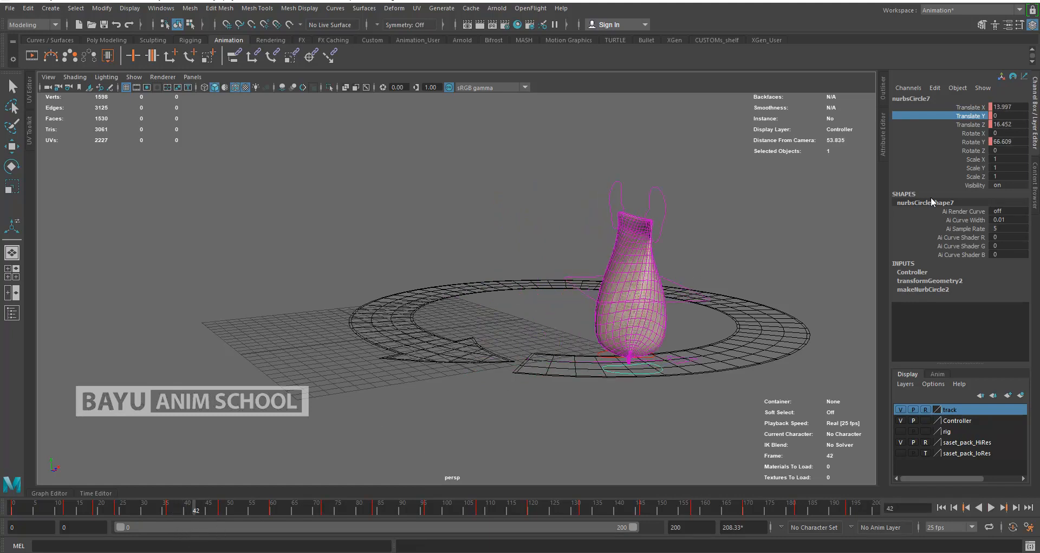
click(1011, 115)
text(0.4)
key(Return)
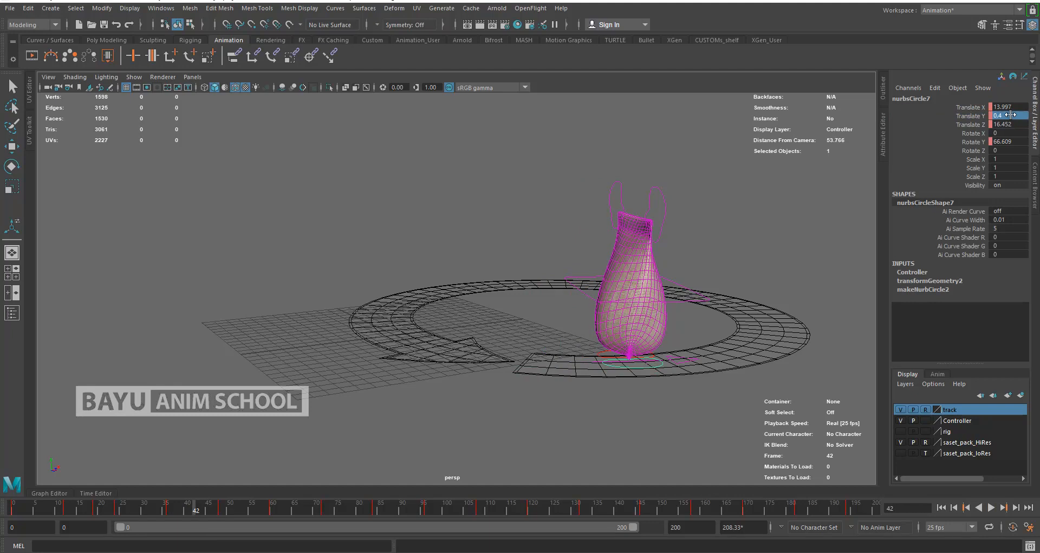
click(967, 116)
right_click(967, 116)
click(967, 133)
- Shift nurbsCircle7 outward to about Z 19.84 at frame 42 and key its three translate channels
alt+drag(702, 336, 559, 355)
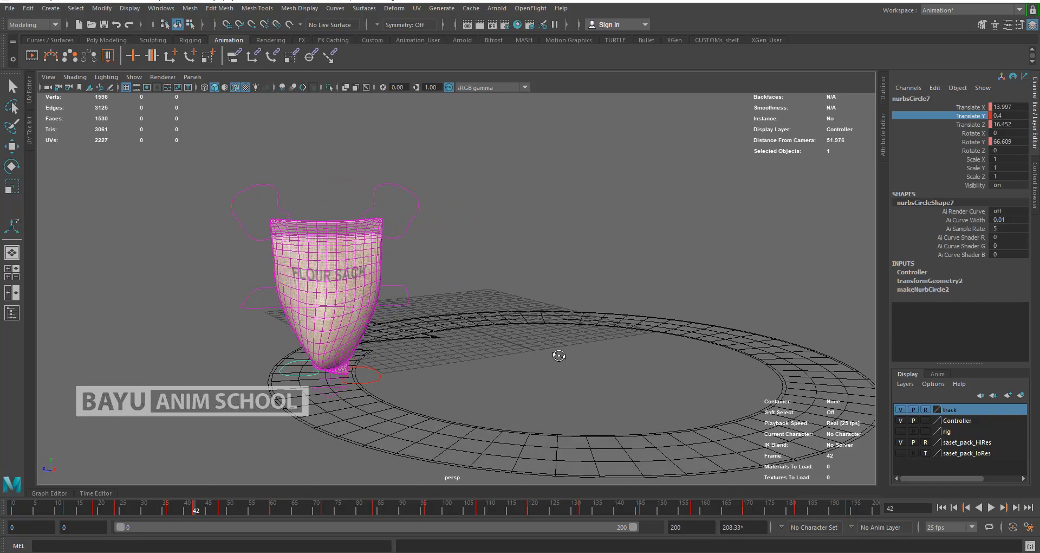
key(w)
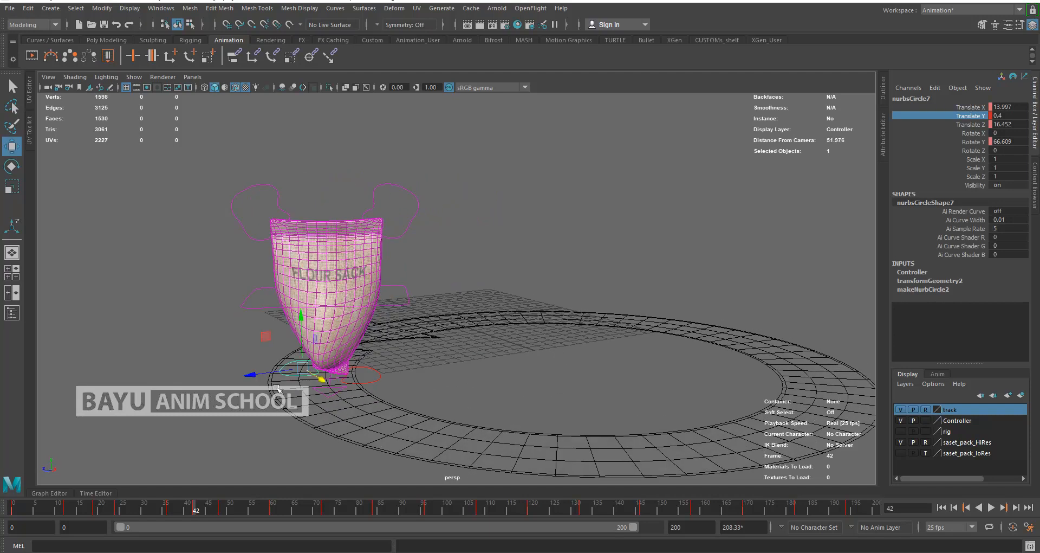
drag(253, 374, 198, 378)
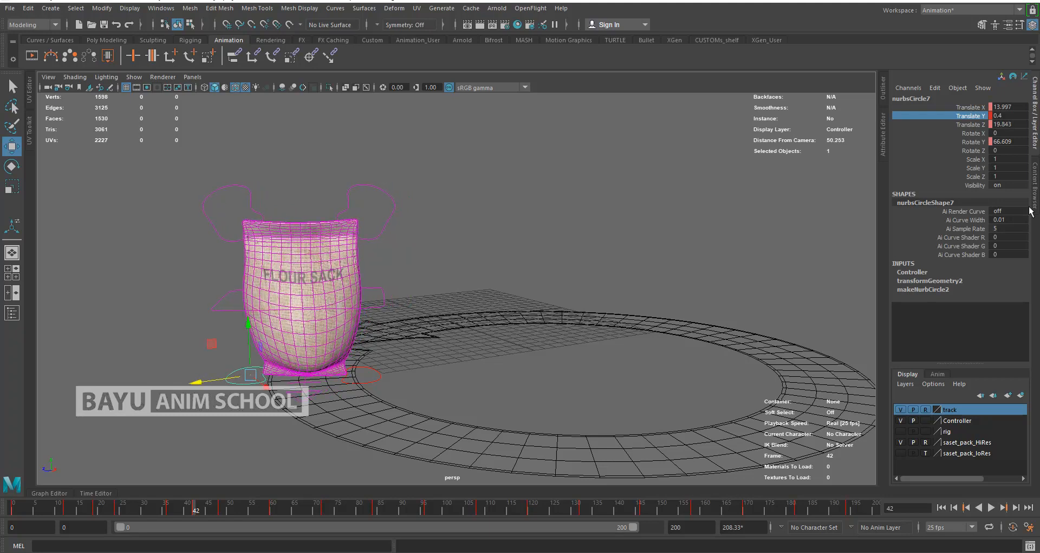
drag(974, 107, 974, 125)
right_click(974, 126)
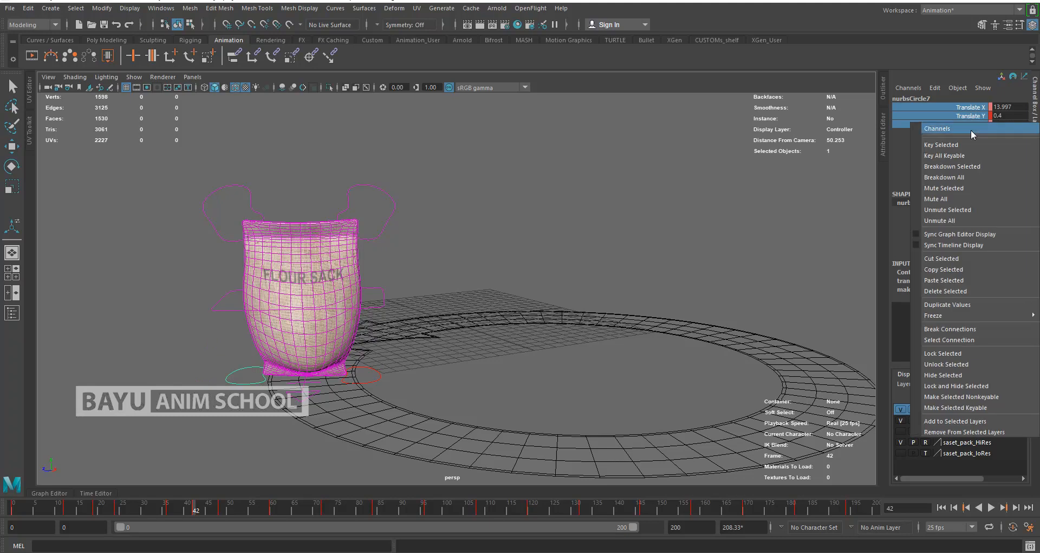
click(954, 145)
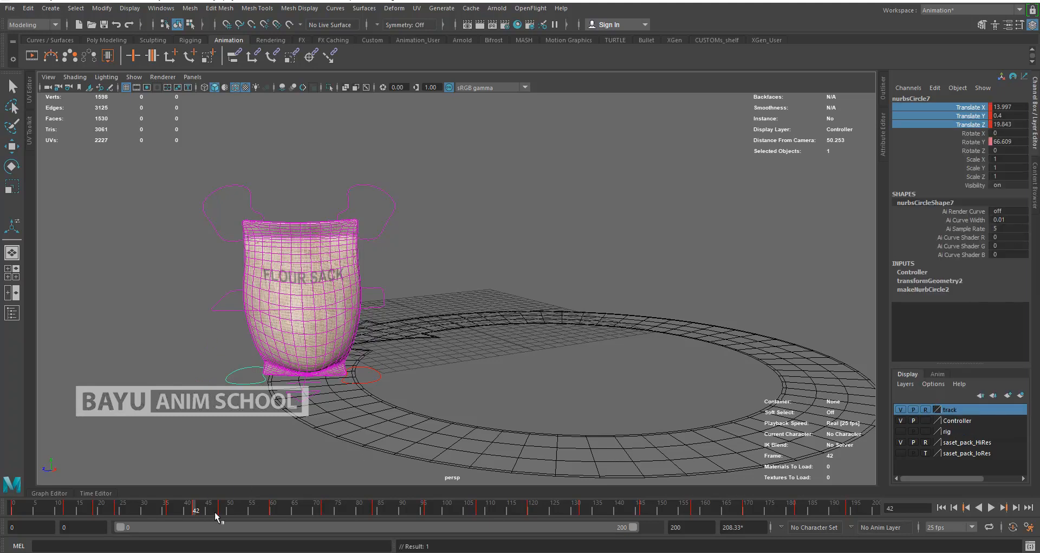
- At frame 114, shift nurbsCircle7 outward to about X 38.49 and key its three translate channels
alt+drag(285, 411, 349, 420)
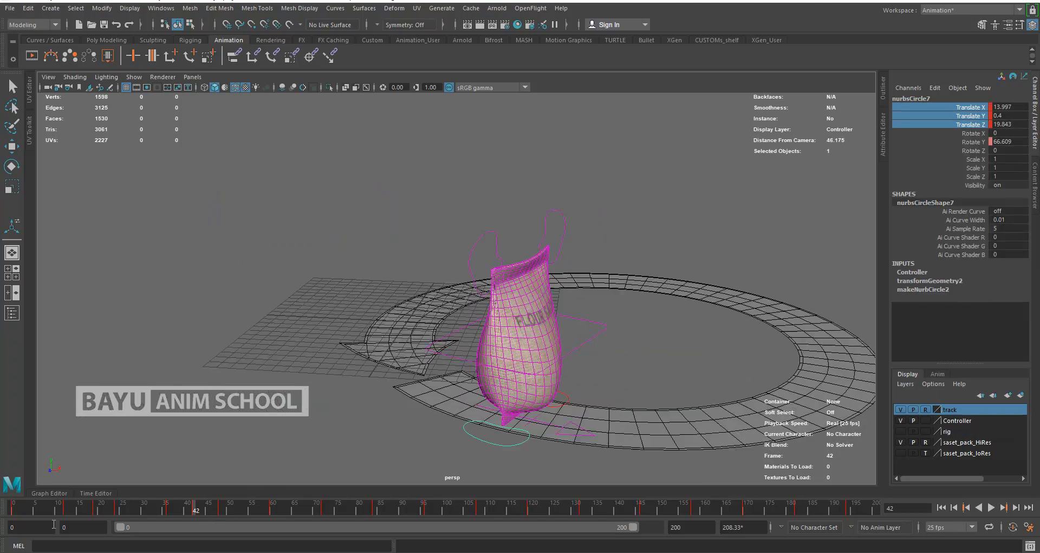
drag(13, 506, 502, 463)
alt+drag(671, 369, 556, 343)
key(w)
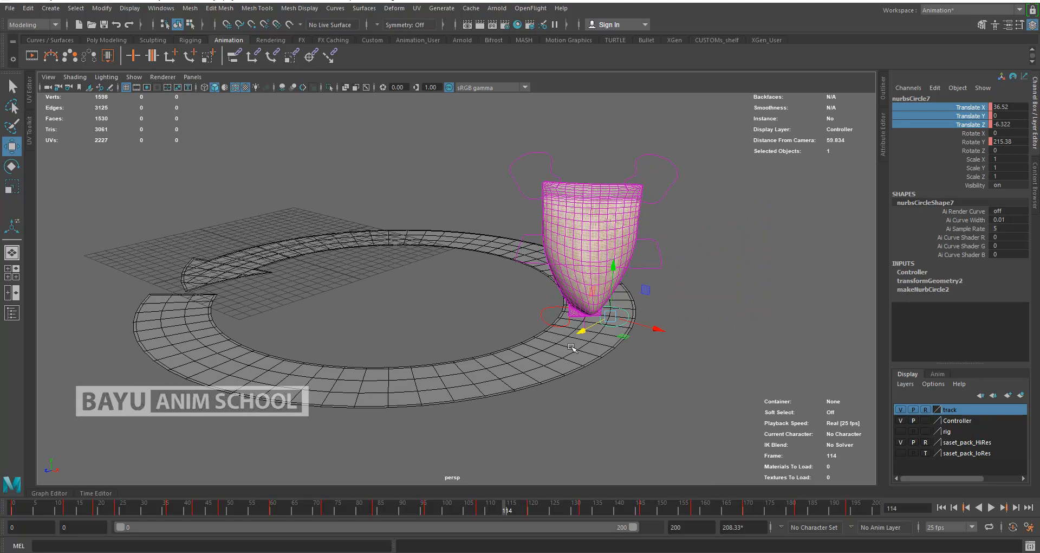
alt+drag(619, 379, 623, 390)
drag(633, 356, 662, 350)
right_click(967, 117)
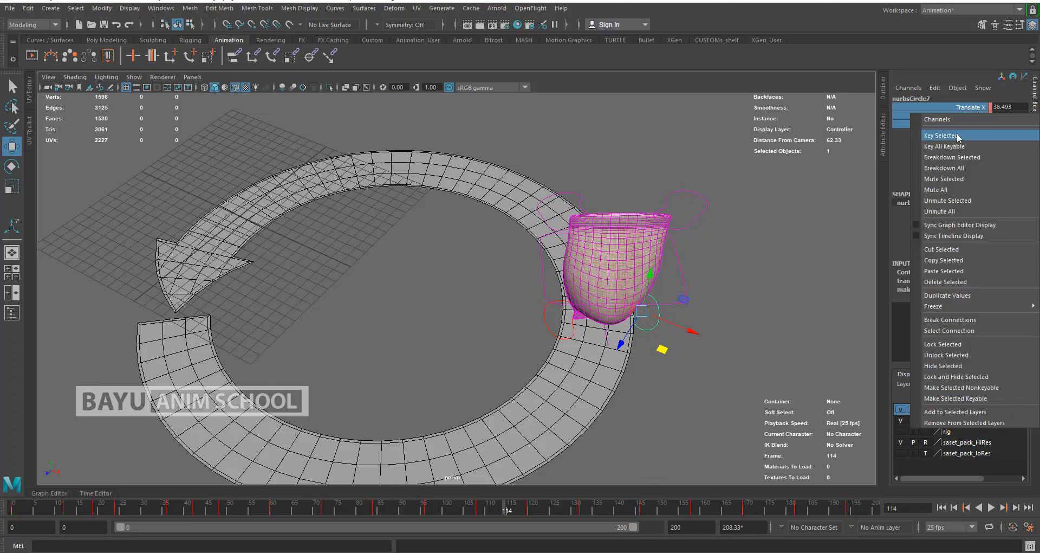
click(938, 135)
- Select nurbsCircle6 at frame 102 and shift it inward to about X 24.06, Z 1.25
alt+drag(629, 445, 577, 431)
drag(507, 509, 450, 502)
click(529, 341)
alt+drag(553, 402, 576, 374)
alt+drag(591, 338, 582, 372)
middle_drag(583, 373, 577, 373)
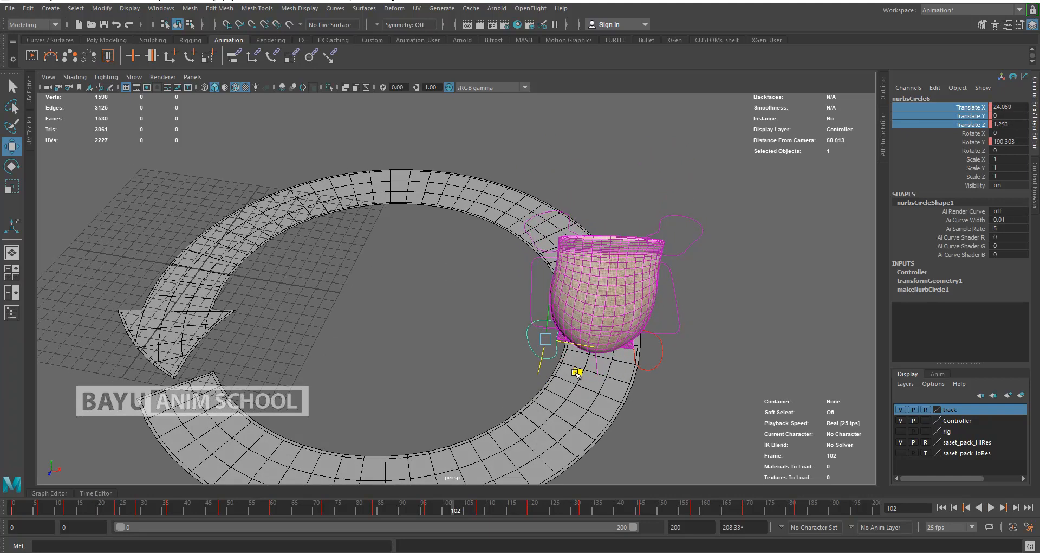
- Raise nurbsCircle6's Translate Y to 0.4 at frame 102 and key its three translate channels
double_click(1005, 116)
text(.4)
key(Return)
drag(975, 109, 972, 125)
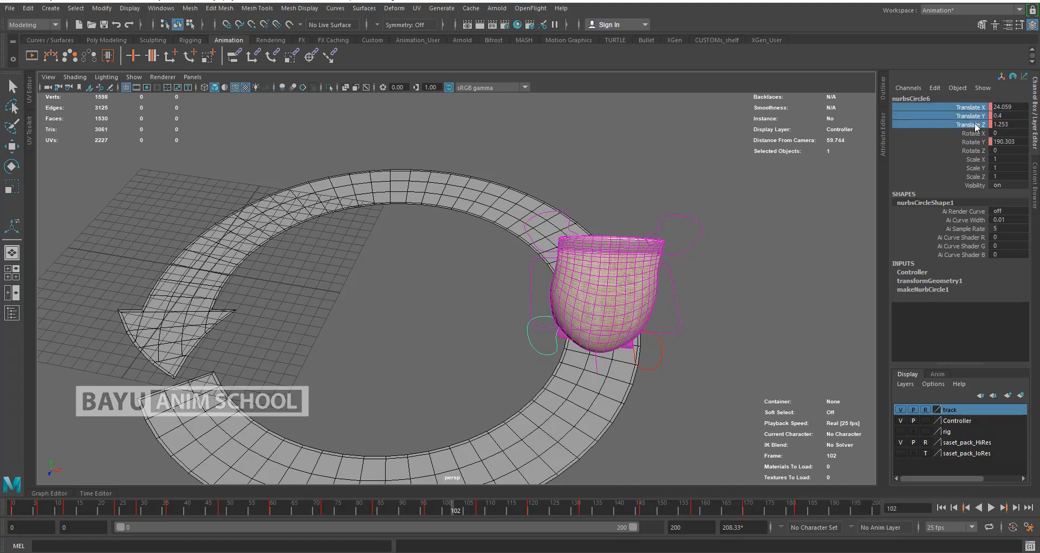
right_click(974, 122)
click(969, 148)
- At frame 79, raise nurbsCircle6's Translate Y to 0.4 and key its three translate channels
drag(450, 512, 363, 509)
alt+middle_drag(577, 438, 586, 372)
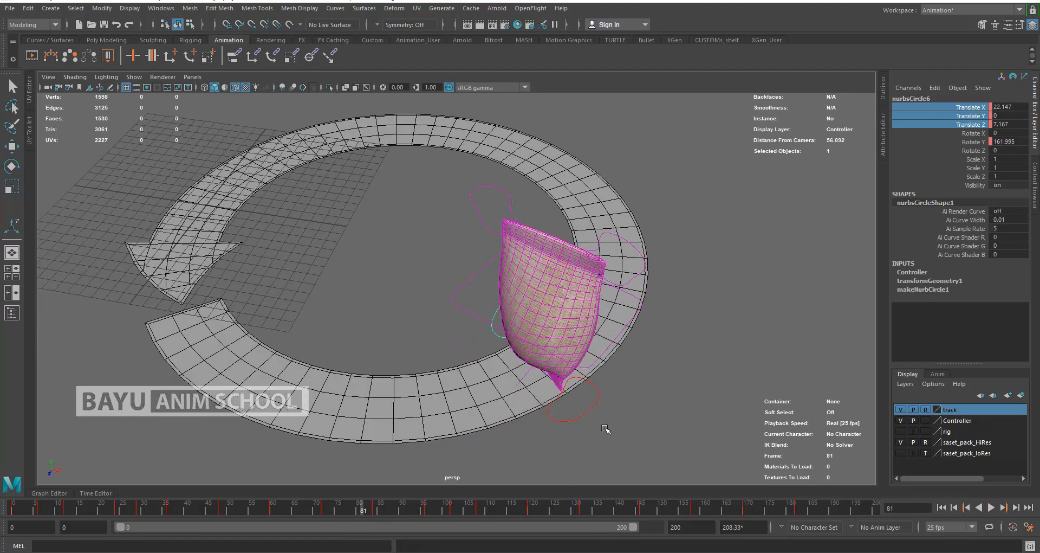
drag(362, 508, 354, 511)
click(1006, 115)
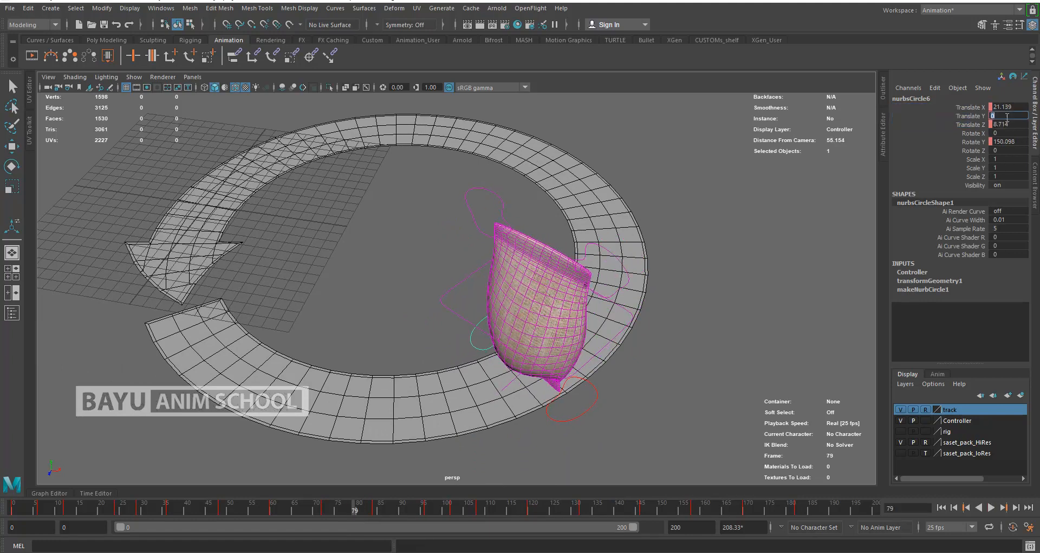
text(.4)
key(Return)
drag(971, 110, 970, 125)
right_click(967, 124)
click(960, 144)
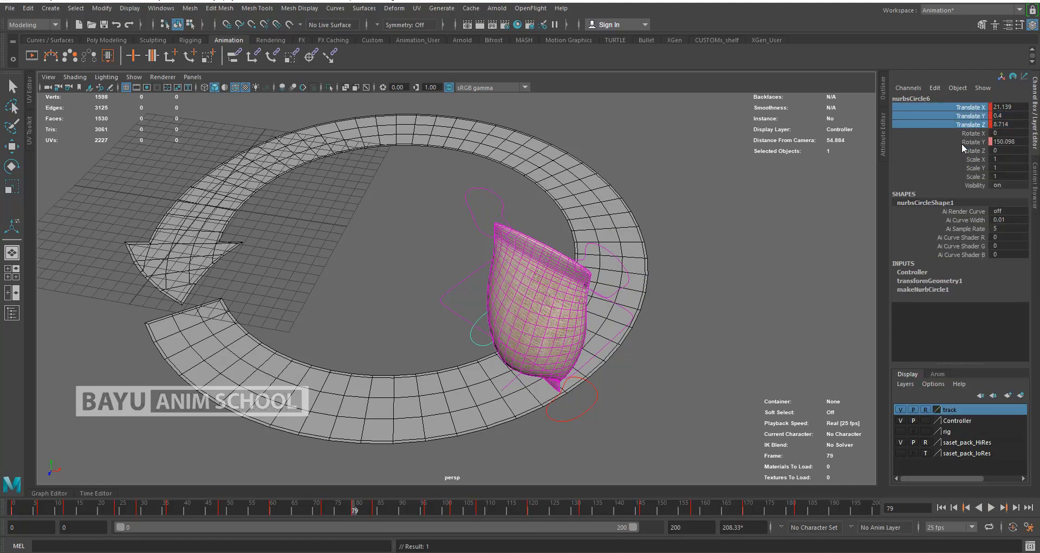
- Select nurbsCircle7 at frame 139, lift it to about Y 0.9, and key its three translate channels
key(alt+v)
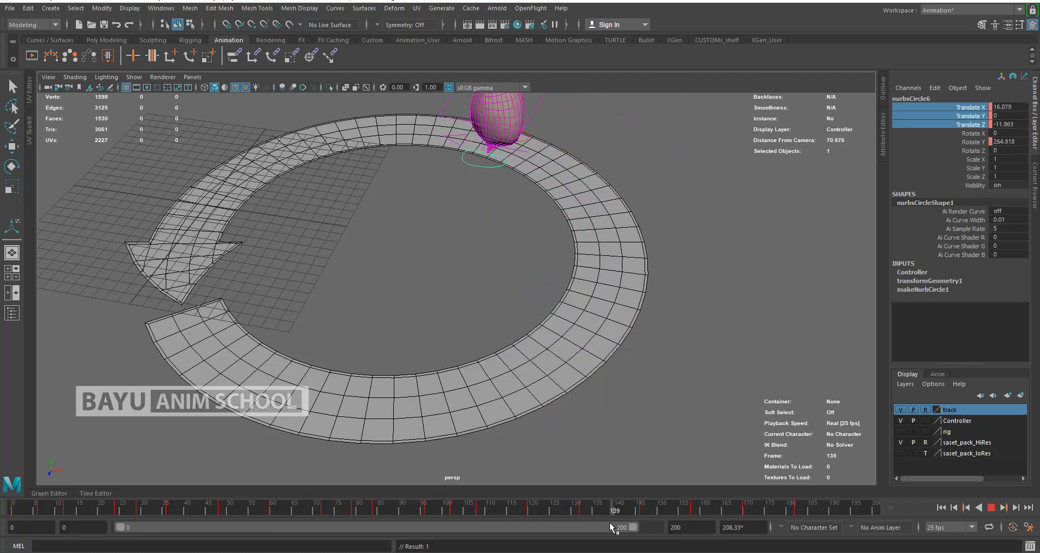
key(alt+v)
alt+drag(564, 222, 581, 352)
click(636, 343)
alt+drag(650, 375, 654, 400)
key(w)
drag(563, 336, 737, 272)
right_click(958, 125)
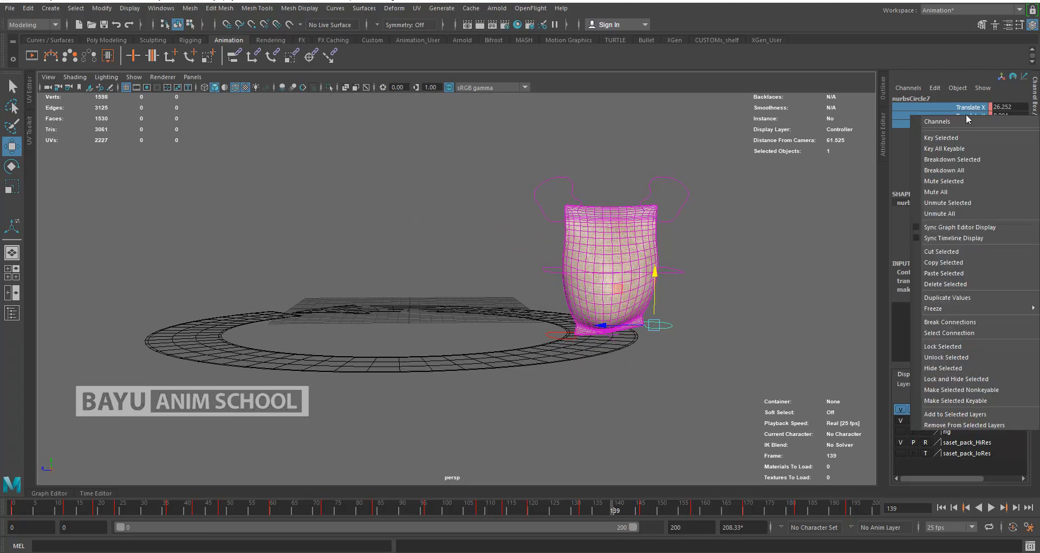
click(960, 137)
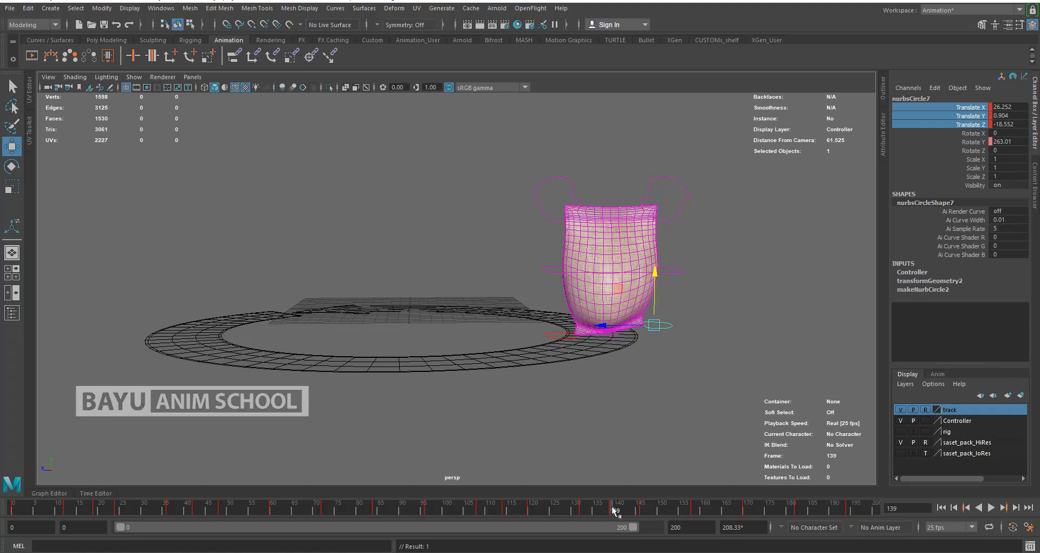
- Select nurbsCircle6 at frame 152, lift it to about Y 1.27, and key its three translate channels
drag(620, 513, 666, 516)
alt+drag(623, 344, 557, 281)
click(543, 300)
drag(969, 110, 969, 124)
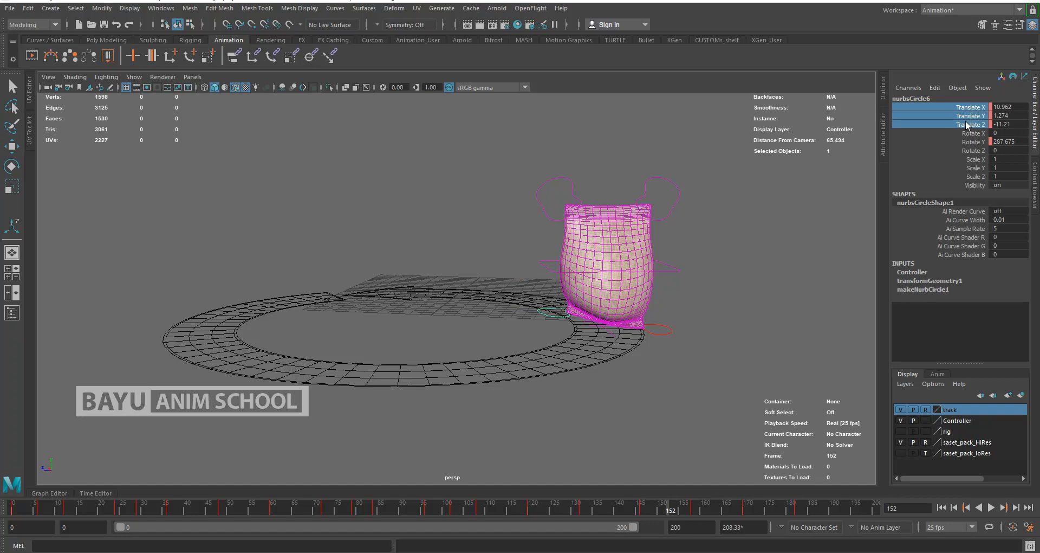
right_click(969, 124)
click(960, 144)
- Select nurbsCircle7 at frame 164, lift it to about Y 0.55, and key its three translate channels
mouse_move(671, 511)
mouse_down()
mouse_move(729, 516)
mouse_move(719, 517)
mouse_up()
alt+drag(662, 403, 620, 425)
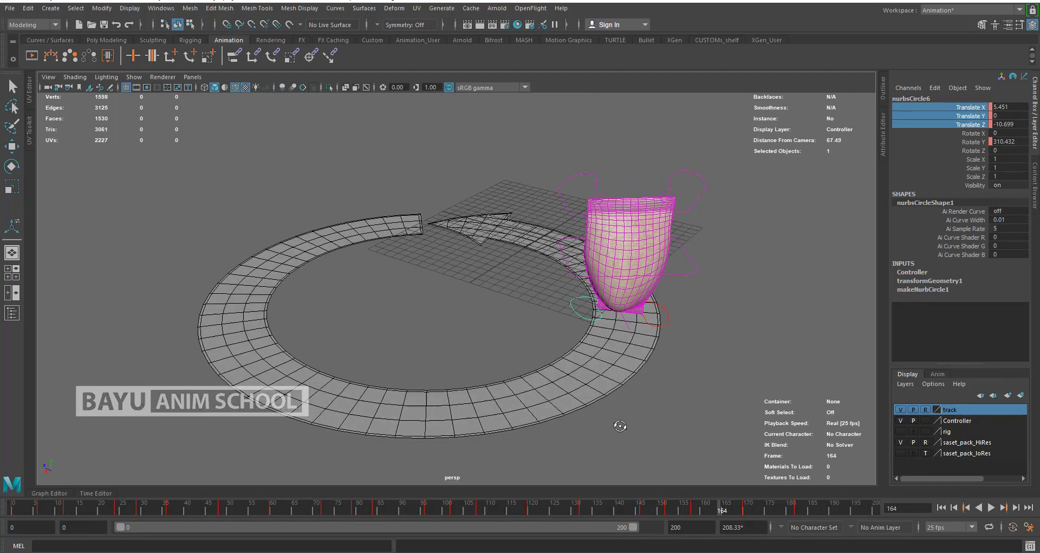
drag(681, 335, 660, 319)
alt+drag(680, 352, 683, 383)
key(w)
drag(599, 302, 618, 294)
alt+drag(693, 357, 688, 306)
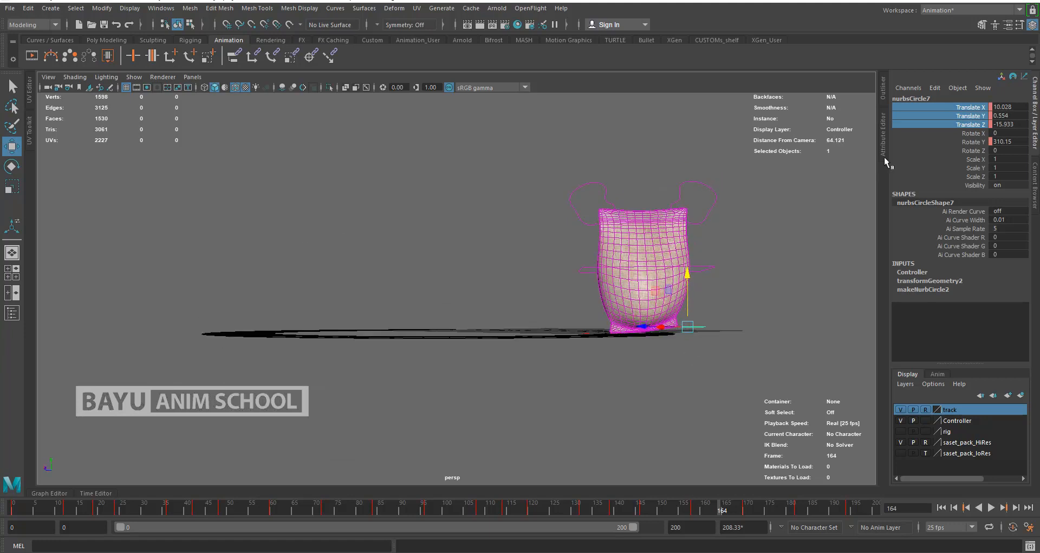
right_click(931, 126)
click(940, 139)
- Select nurbsCircle6 at frame 175, lift it to about Y 0.68, and key its three translate channels
drag(718, 510, 771, 522)
alt+drag(645, 369, 647, 420)
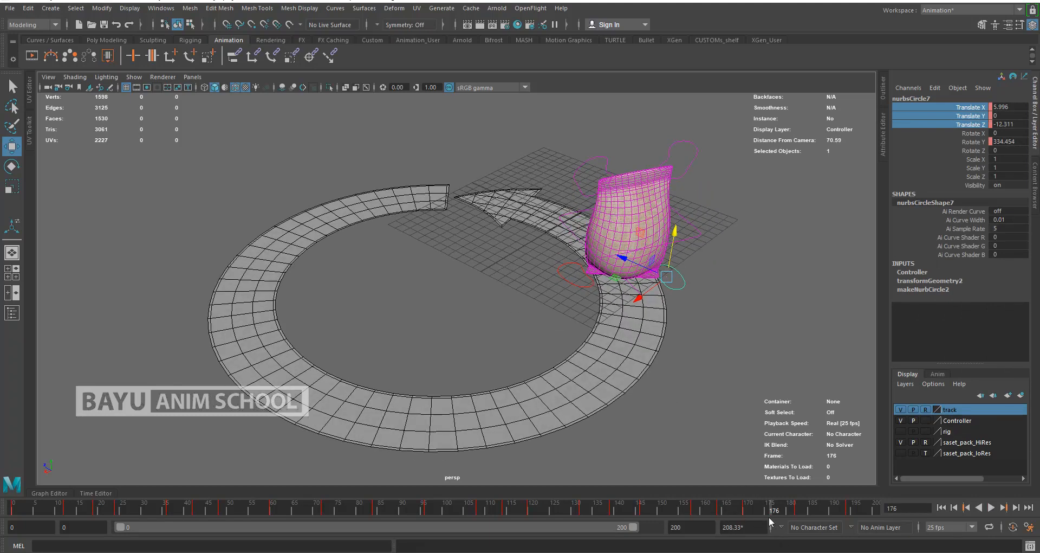
mouse_move(772, 513)
mouse_down()
mouse_move(781, 515)
mouse_move(769, 512)
mouse_up()
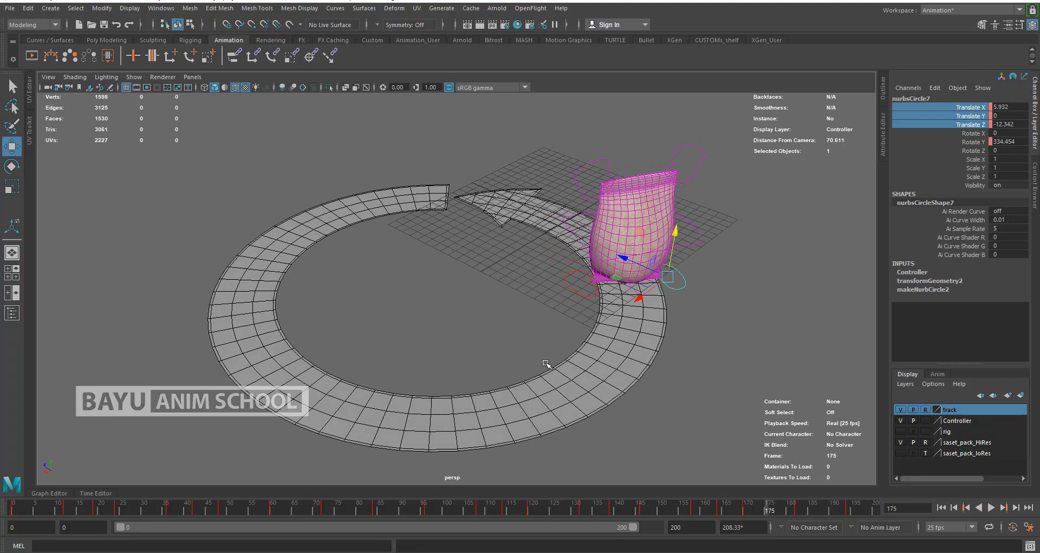
click(568, 288)
alt+drag(584, 286, 598, 273)
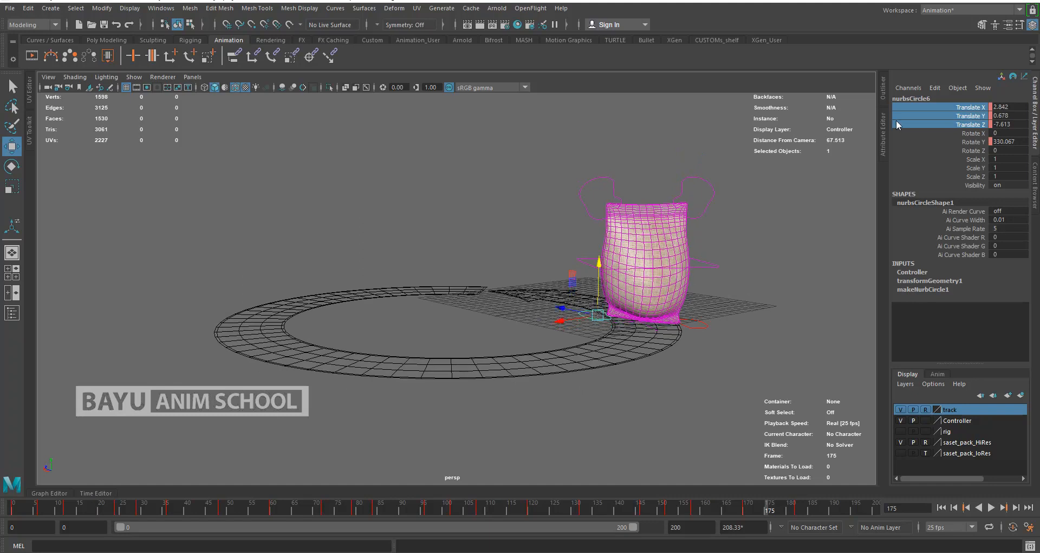
right_click(918, 115)
click(923, 136)
- Select nurbsCircle7 at frame 187, raise it to about Y 1.2 with X about 2.86, and key its three translate channels
alt+drag(645, 412, 652, 431)
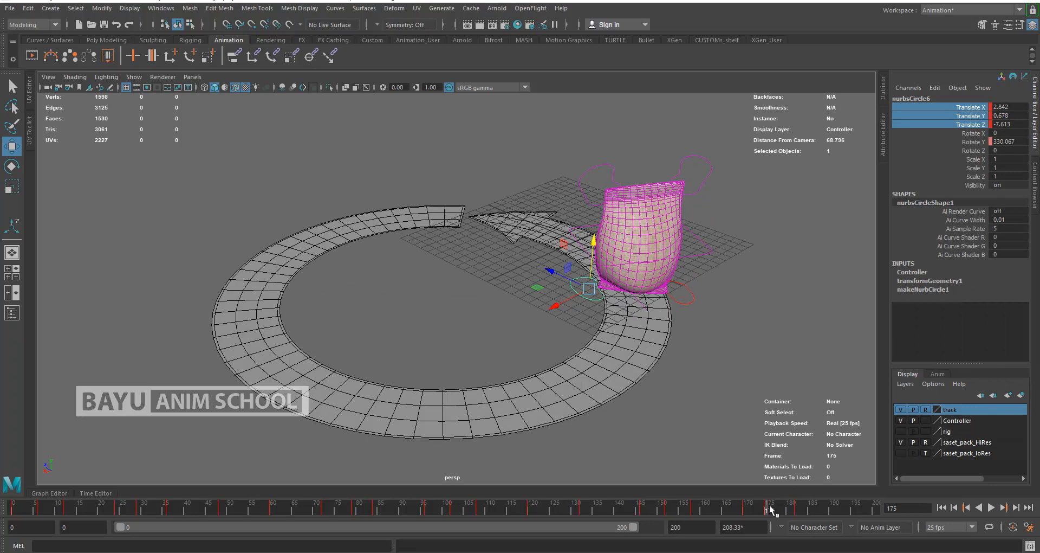
key(alt+v)
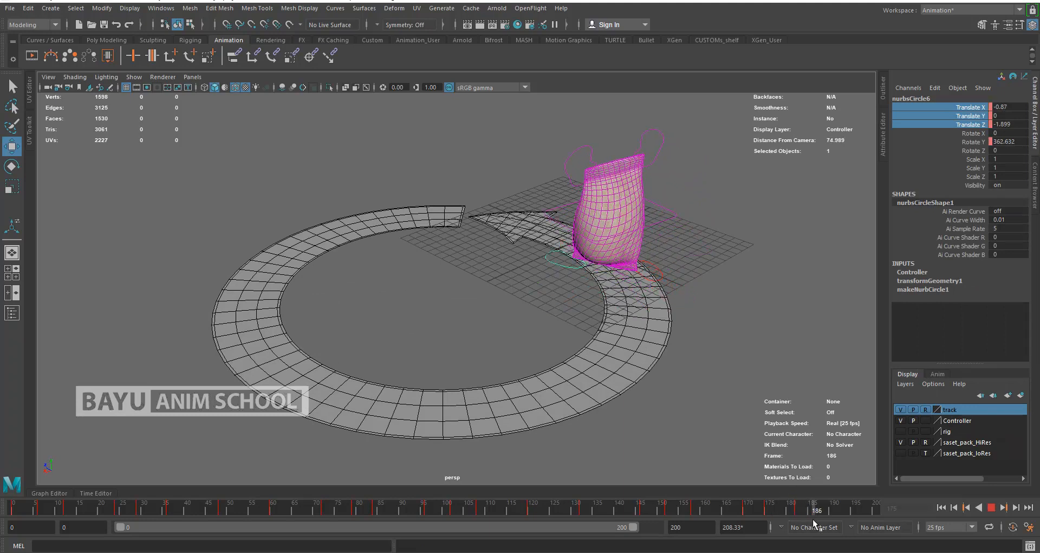
key(alt+v)
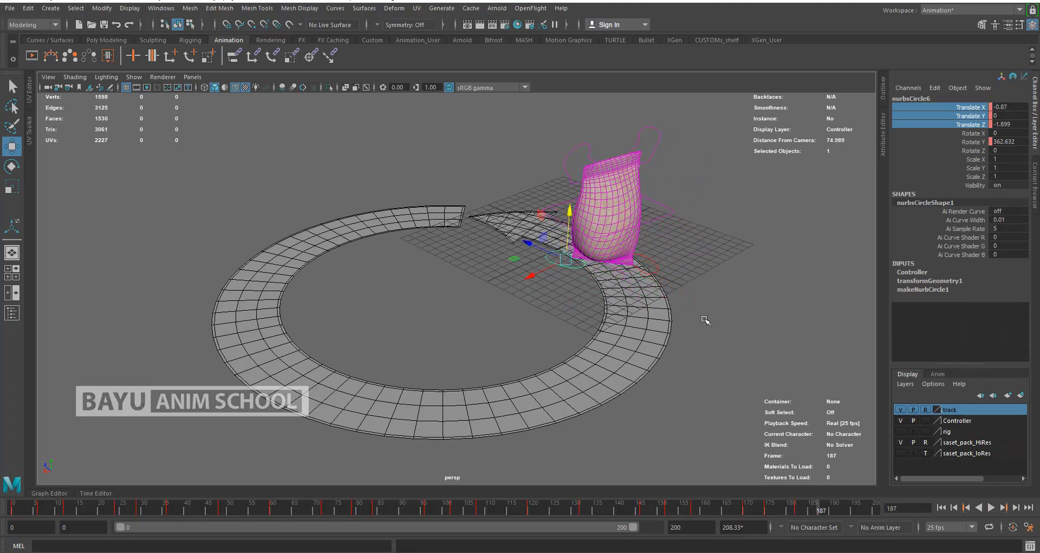
click(655, 269)
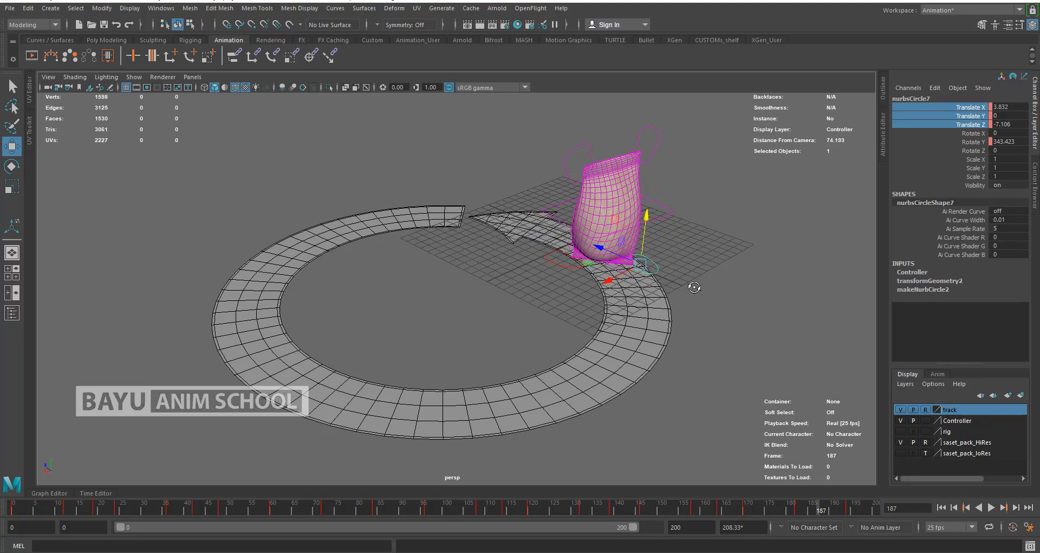
alt+drag(699, 282, 687, 299)
drag(640, 260, 684, 241)
drag(721, 284, 721, 269)
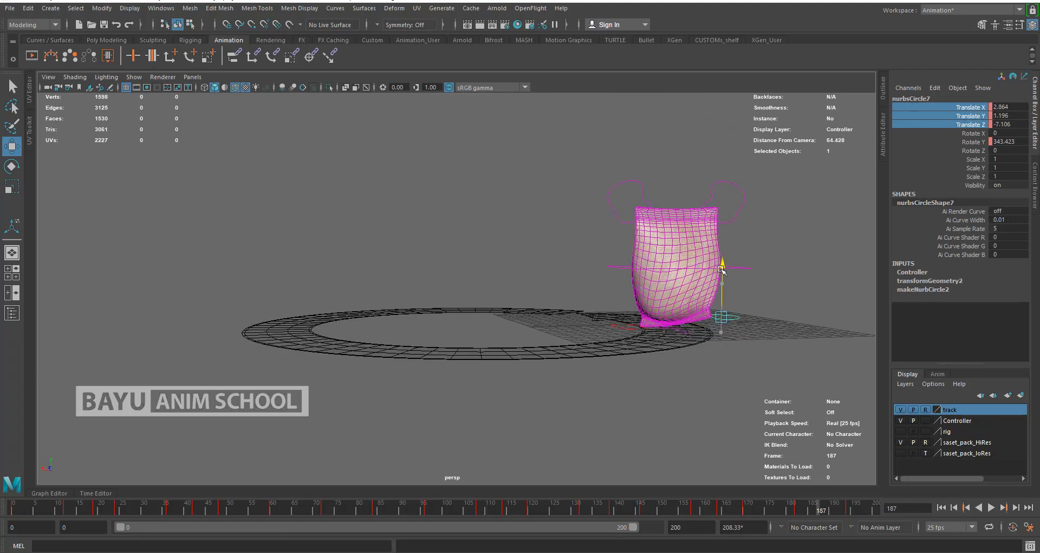
right_click(912, 125)
click(933, 139)
- Play the walk animation from the first frame to review the foot lifts around the track, and return to the start
alt+drag(762, 416, 821, 454)
alt+middle_drag(488, 462, 593, 421)
alt+drag(593, 420, 644, 415)
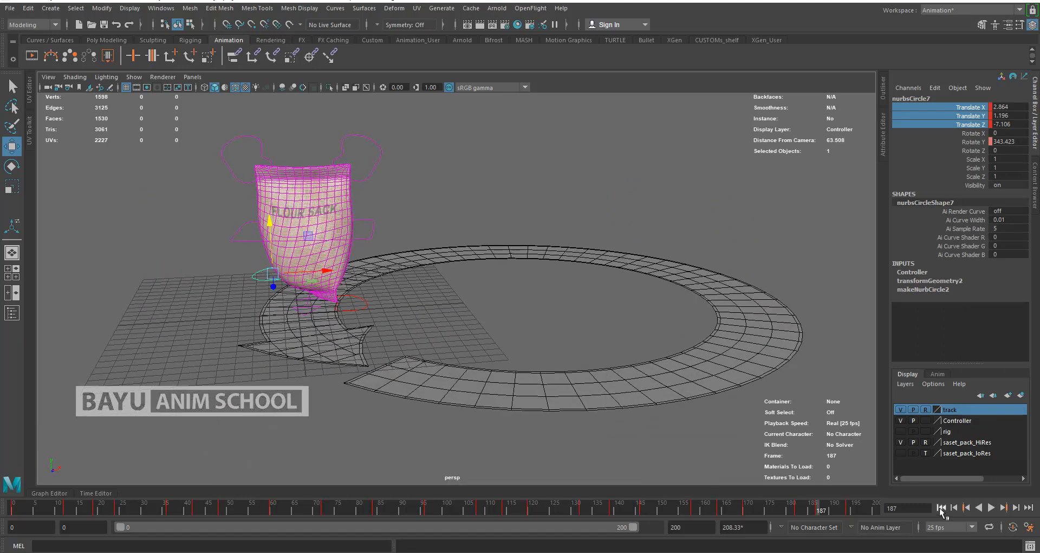
click(942, 508)
click(992, 508)
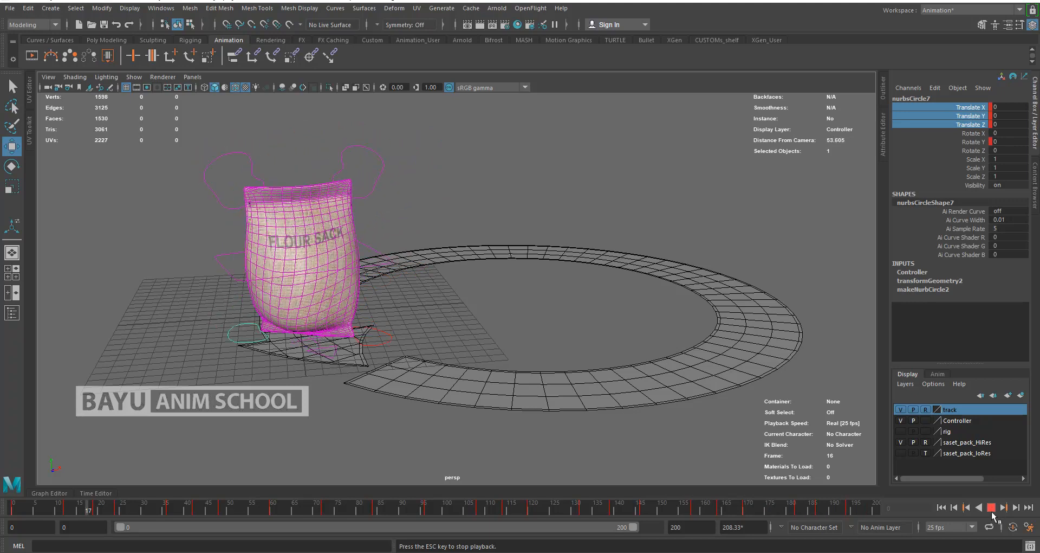
click(991, 507)
click(941, 508)
- Select the body controller nurbsCircle10 and key its three translate channels at frame 0
alt+drag(230, 282, 225, 287)
click(220, 263)
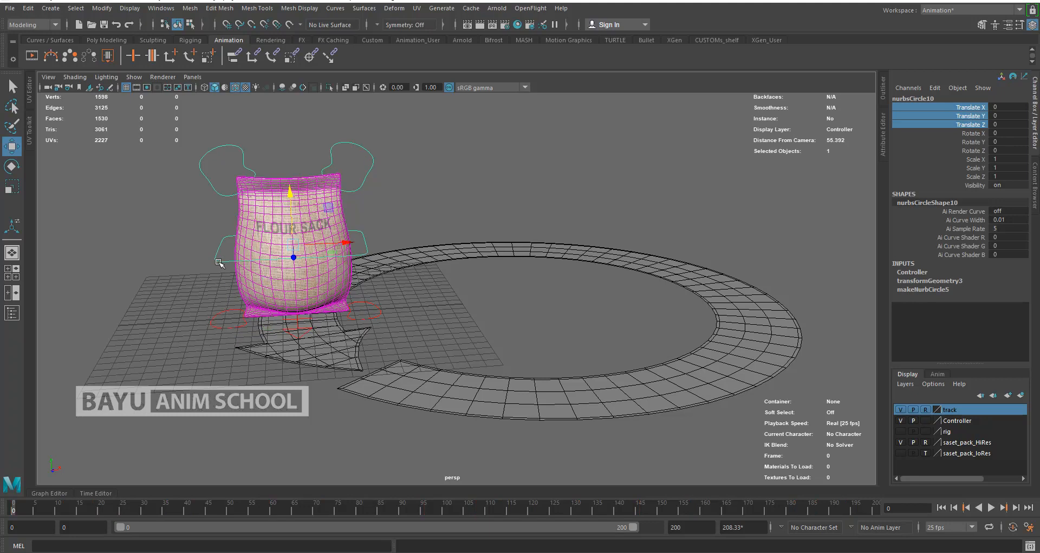
right_click(960, 115)
click(954, 139)
- Go to frame 8 and shift nurbsCircle10 sideways to about X -0.82 and Z -0.12
key(alt+v)
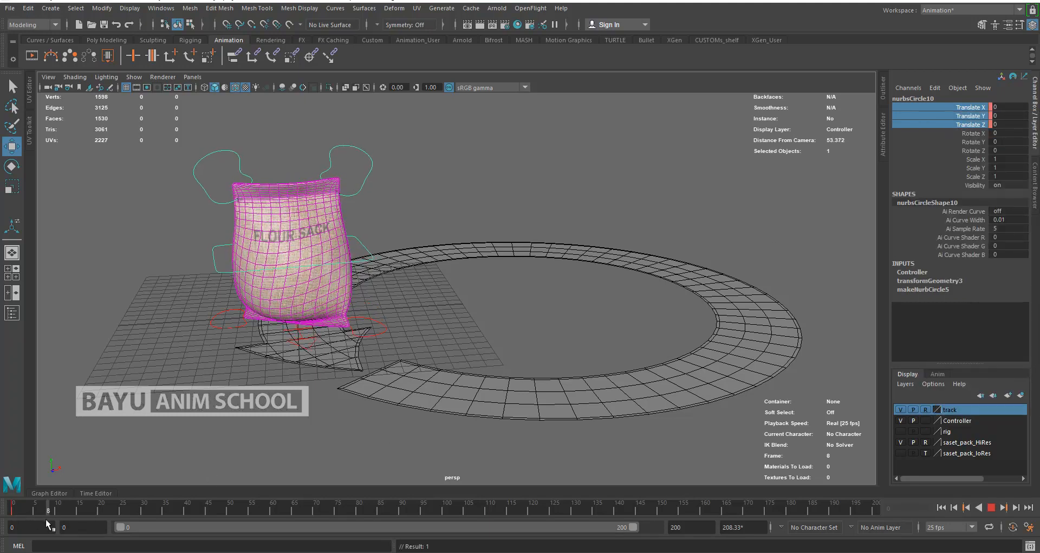
key(alt+v)
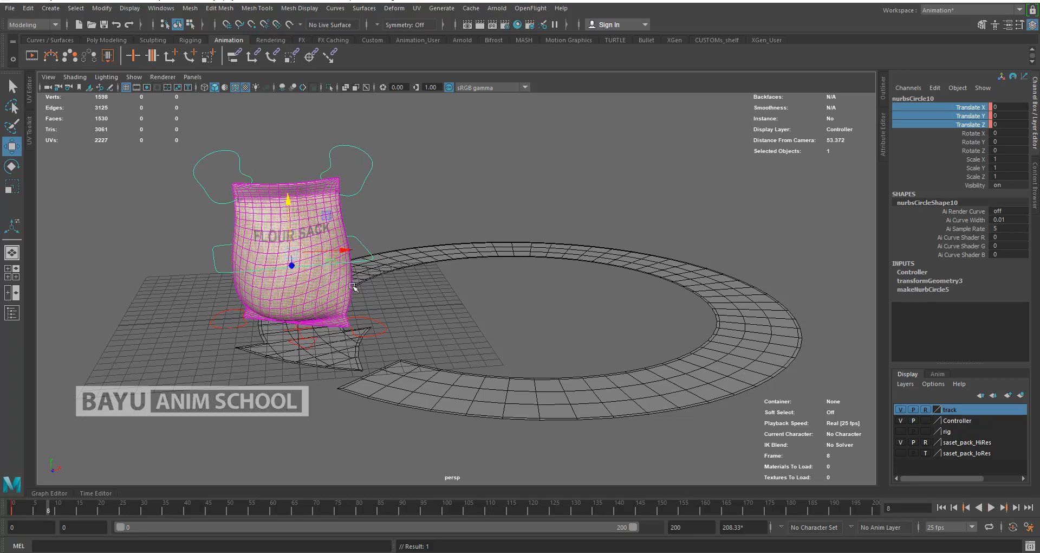
drag(345, 259, 332, 257)
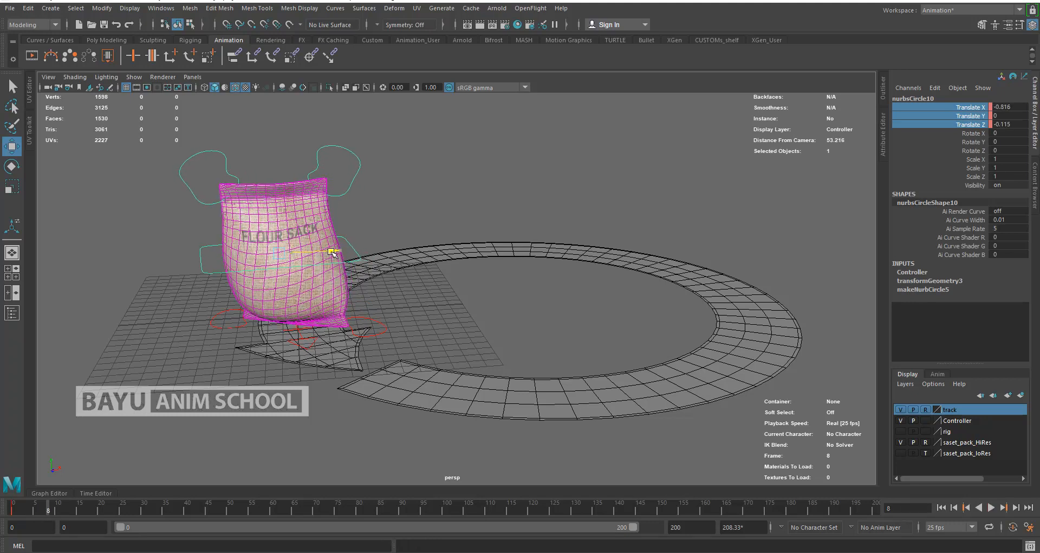
- Set the Move tool's axis orientation to the controller's own axes, and key nurbsCircle10's three translate channels at frame 8
double_click(12, 147)
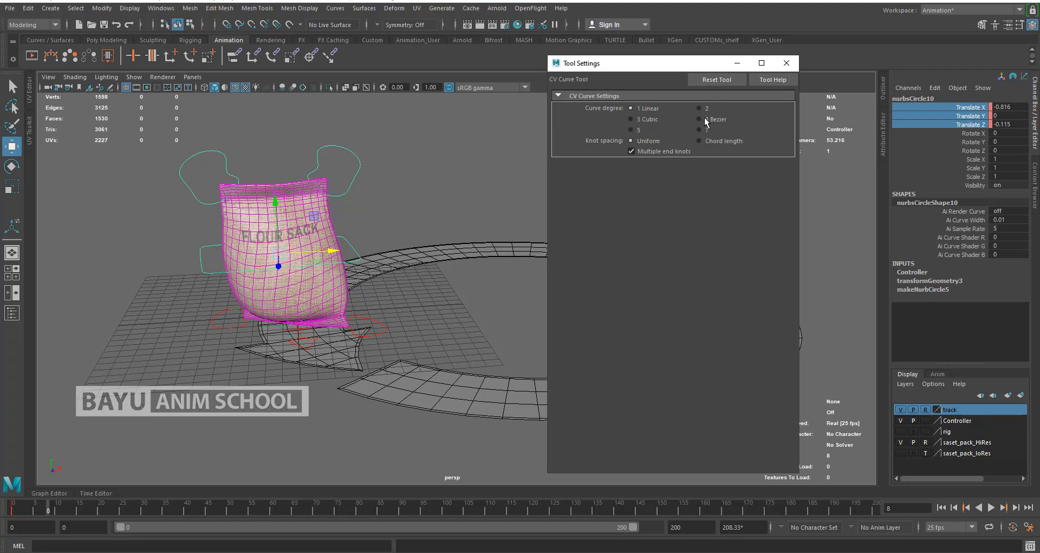
click(787, 62)
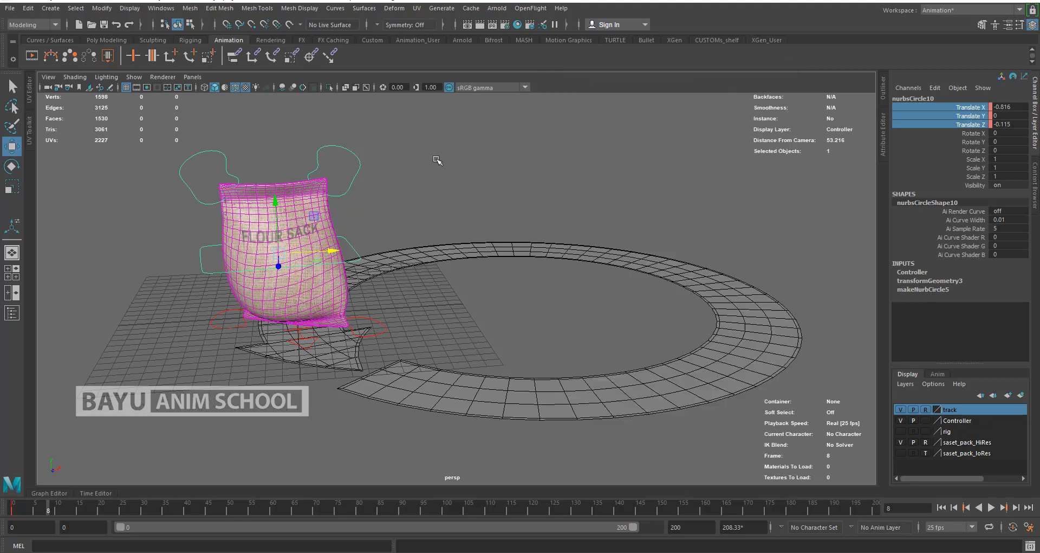
double_click(12, 146)
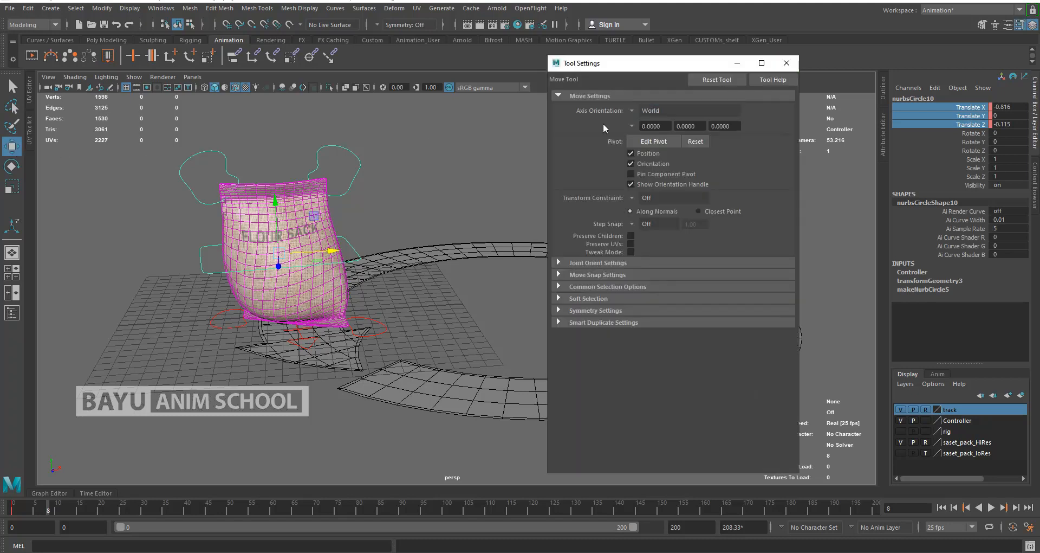
click(642, 111)
click(655, 122)
click(786, 63)
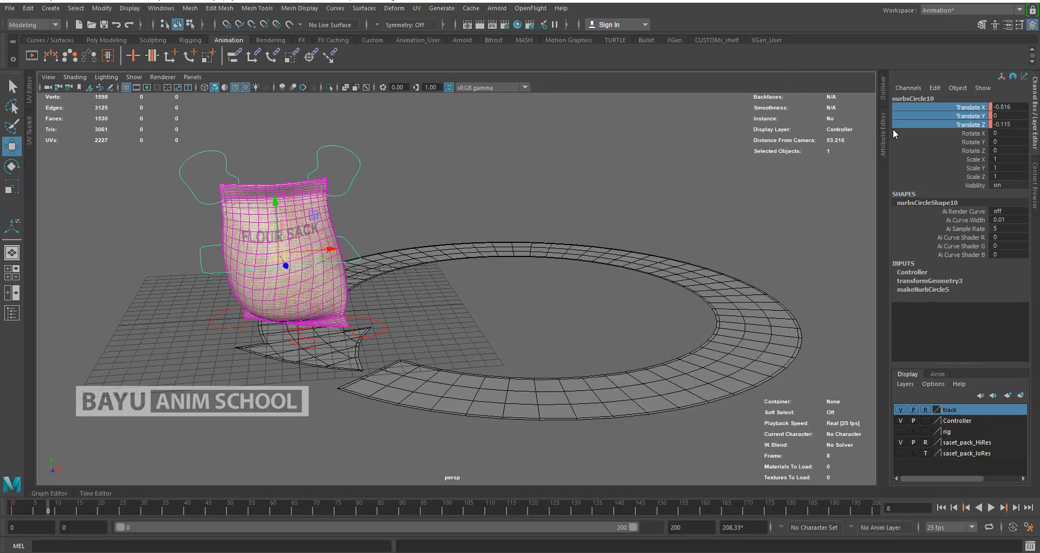
right_click(957, 120)
click(952, 136)
- At frame 19, shift nurbsCircle10 sideways to about X 0.59 and key its three translate channels
drag(50, 509, 94, 518)
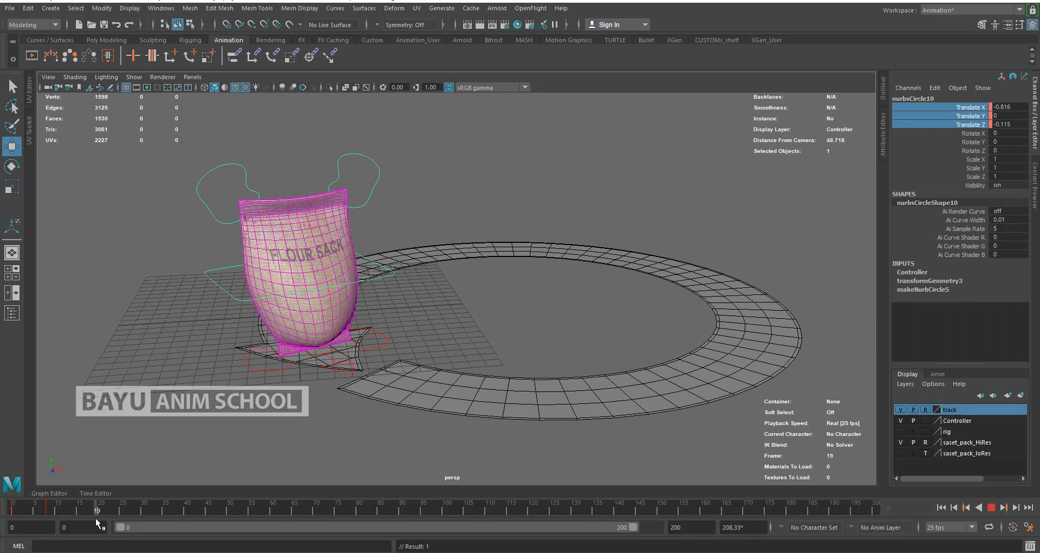
alt+drag(337, 313, 301, 337)
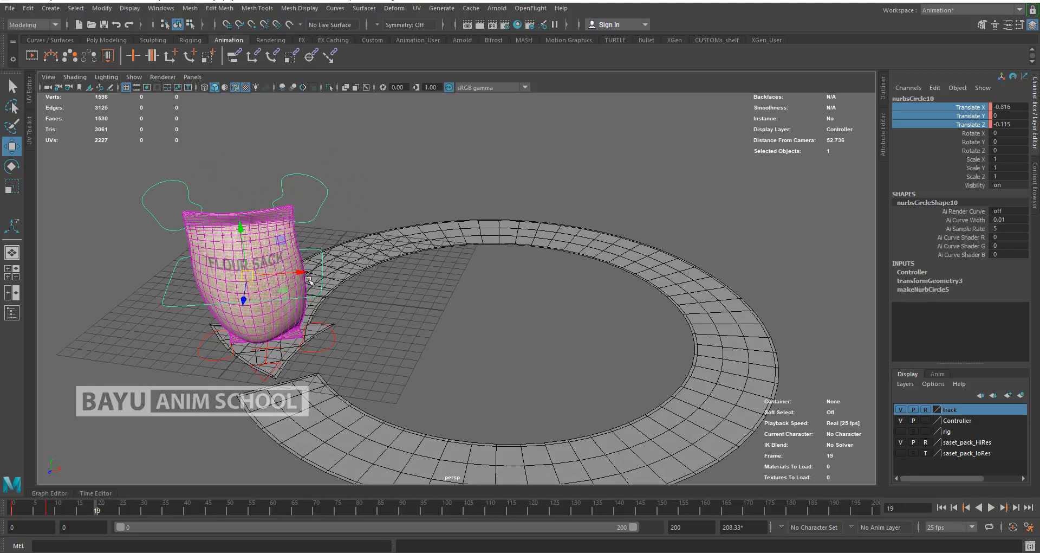
drag(302, 273, 323, 271)
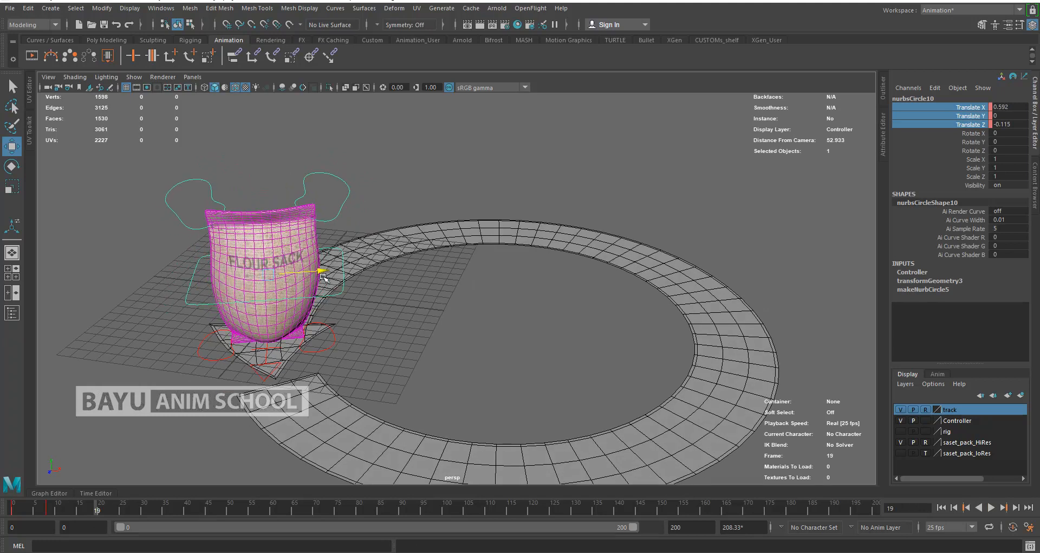
right_click(956, 122)
click(959, 141)
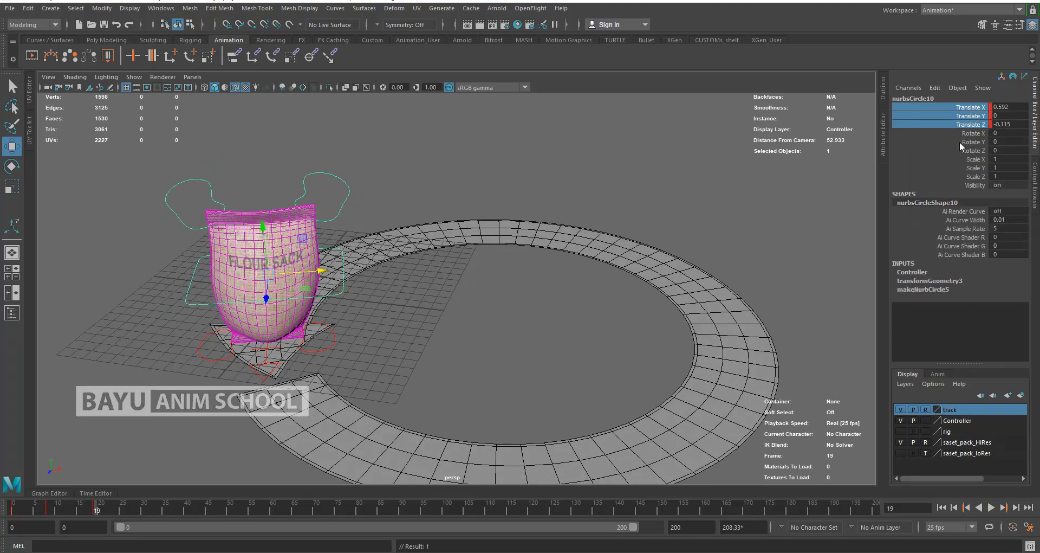
- At frame 29, shift nurbsCircle10 sideways to about X -0.23 and key its three translate channels
drag(102, 510, 139, 517)
drag(327, 296, 314, 298)
right_click(961, 119)
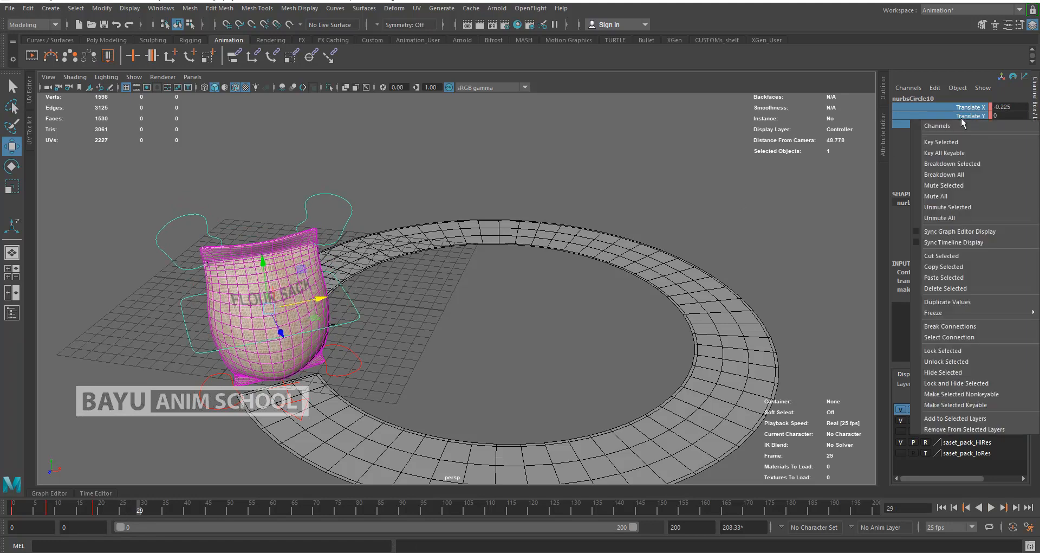
click(961, 141)
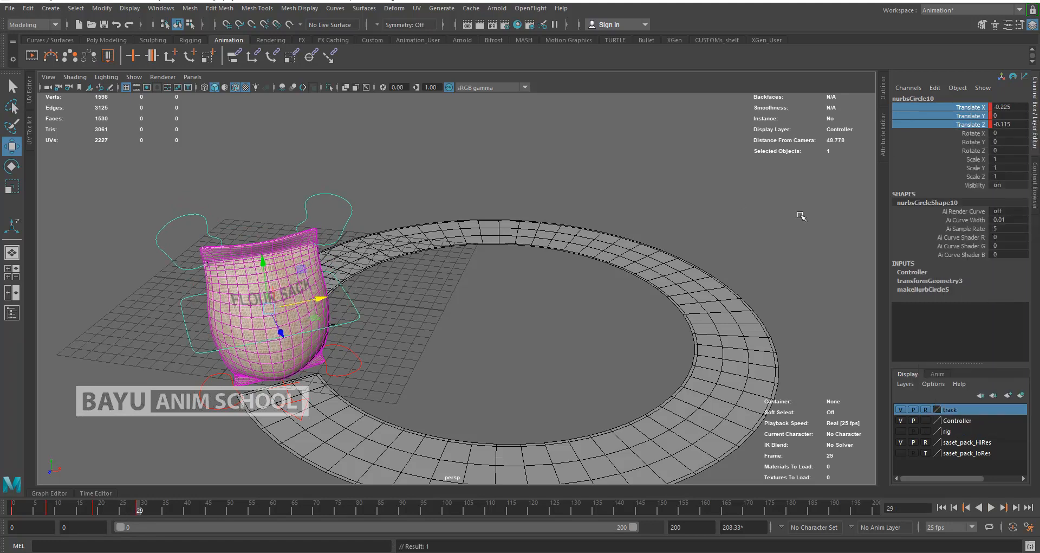
- At frame 42, shift nurbsCircle10 sideways to about X 1.17 and key its three translate channels
alt+drag(375, 365, 334, 393)
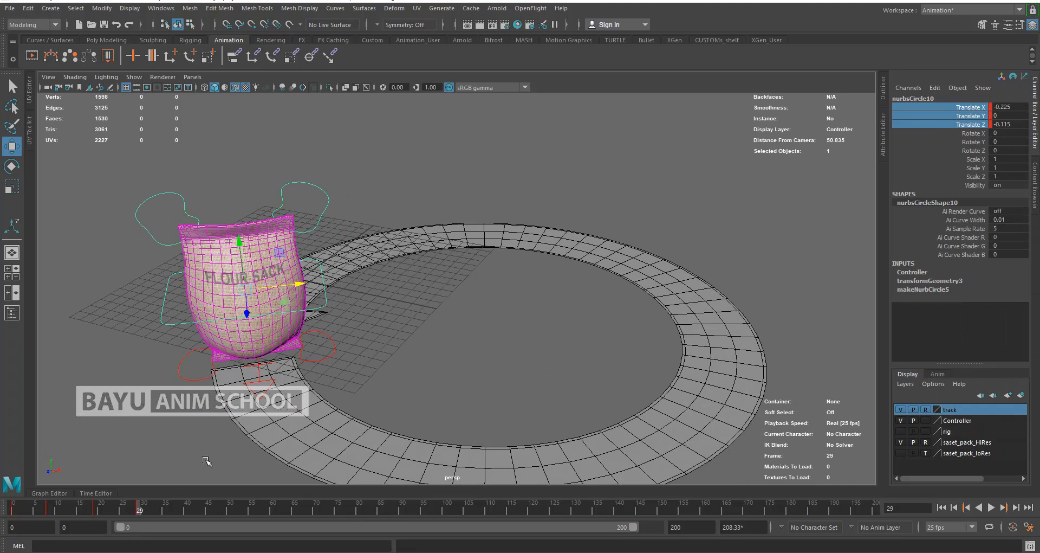
drag(143, 511, 198, 543)
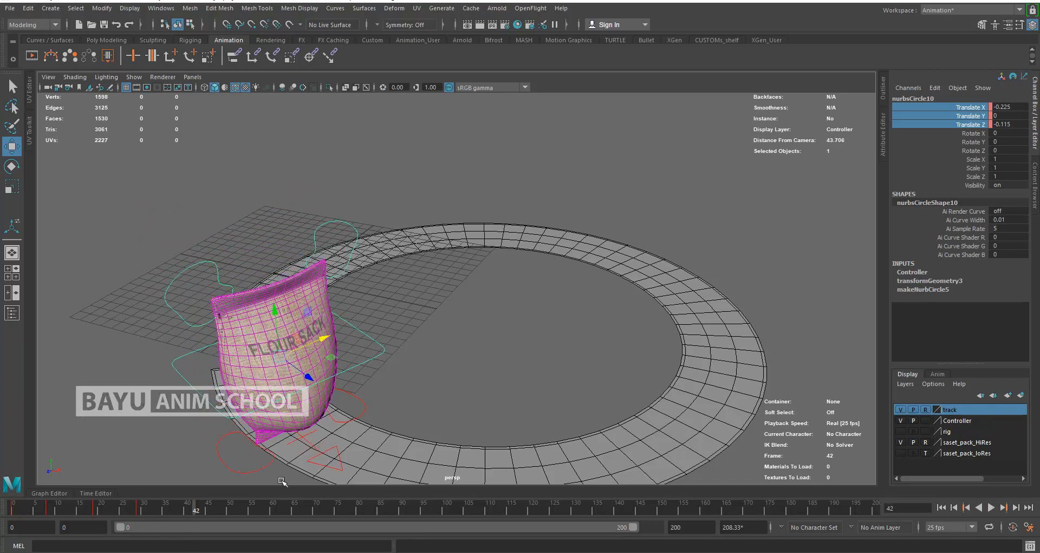
alt+drag(279, 479, 278, 347)
drag(250, 309, 238, 372)
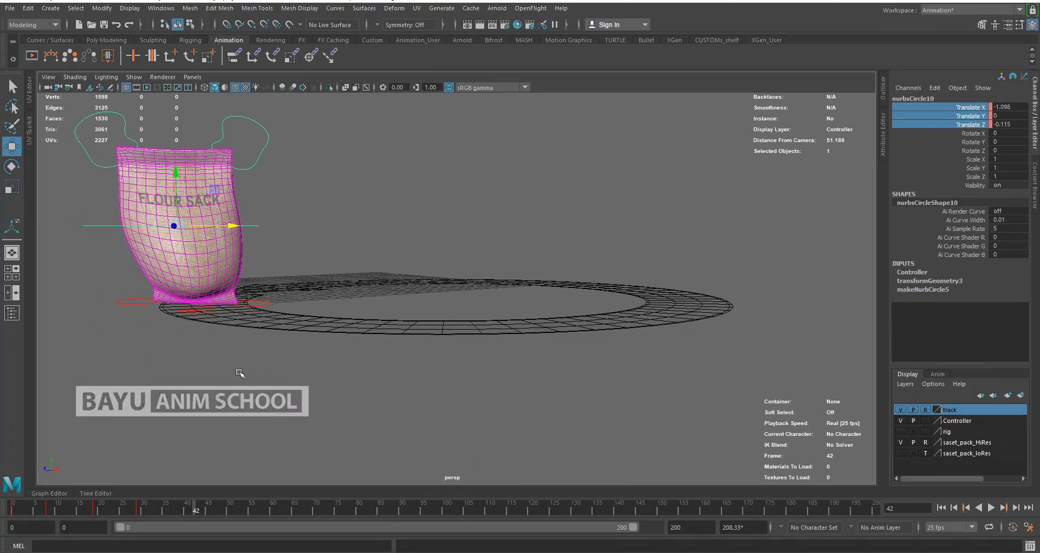
drag(236, 230, 270, 239)
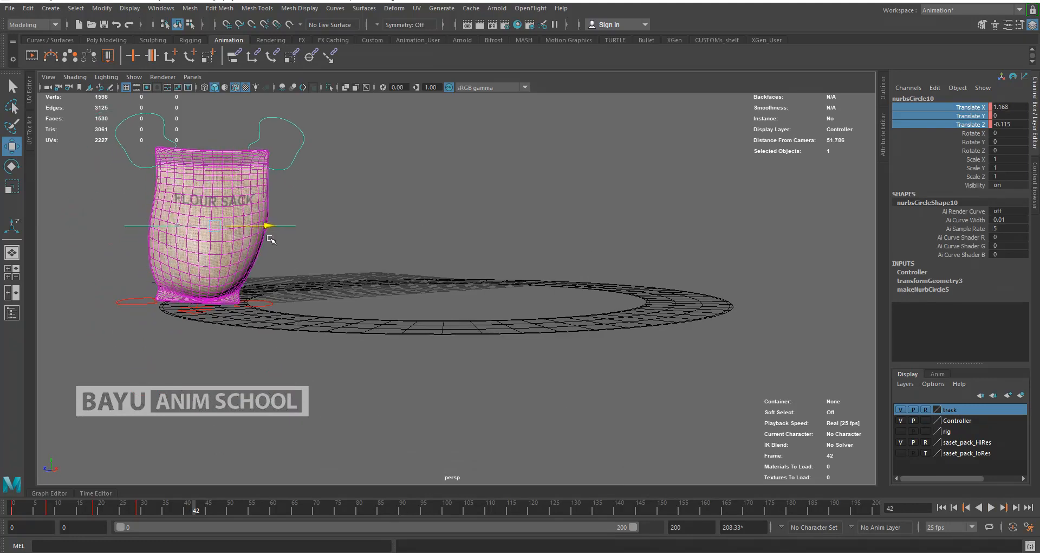
right_click(966, 135)
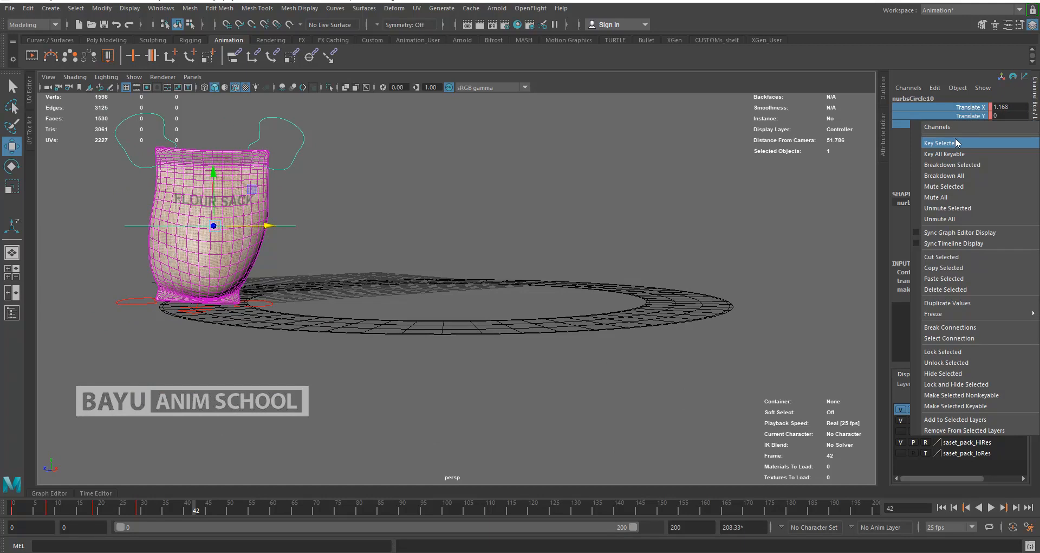
click(953, 142)
- At frame 54, shift nurbsCircle10 sideways to about X 0.18 and key its three translate channels
drag(193, 512, 238, 544)
alt+drag(303, 433, 336, 428)
drag(236, 512, 247, 518)
drag(327, 303, 316, 308)
right_click(953, 135)
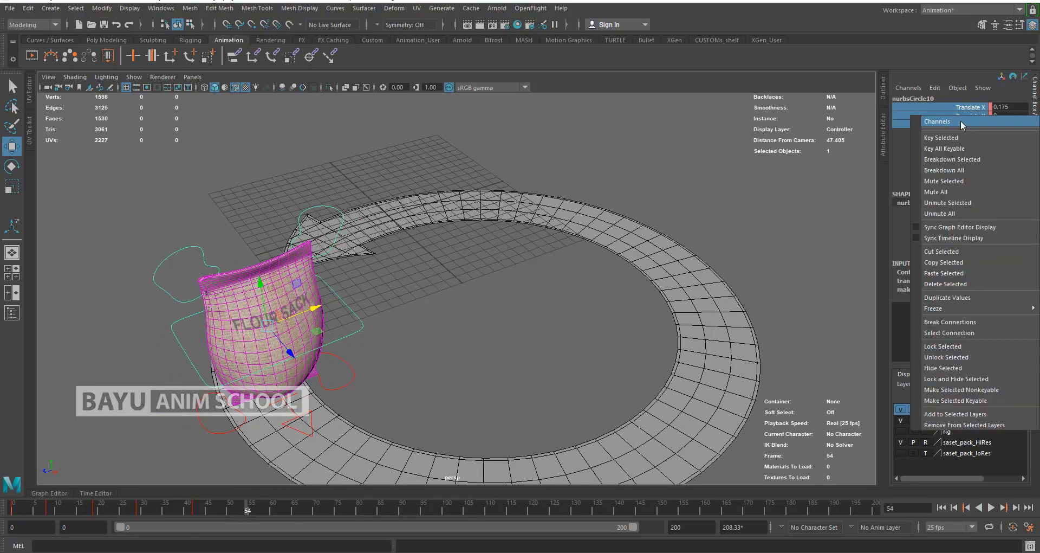
click(960, 139)
- At frame 67, shift nurbsCircle10 sideways to about X 1.06 and key its three translate channels
alt+drag(352, 446, 306, 469)
drag(246, 510, 298, 546)
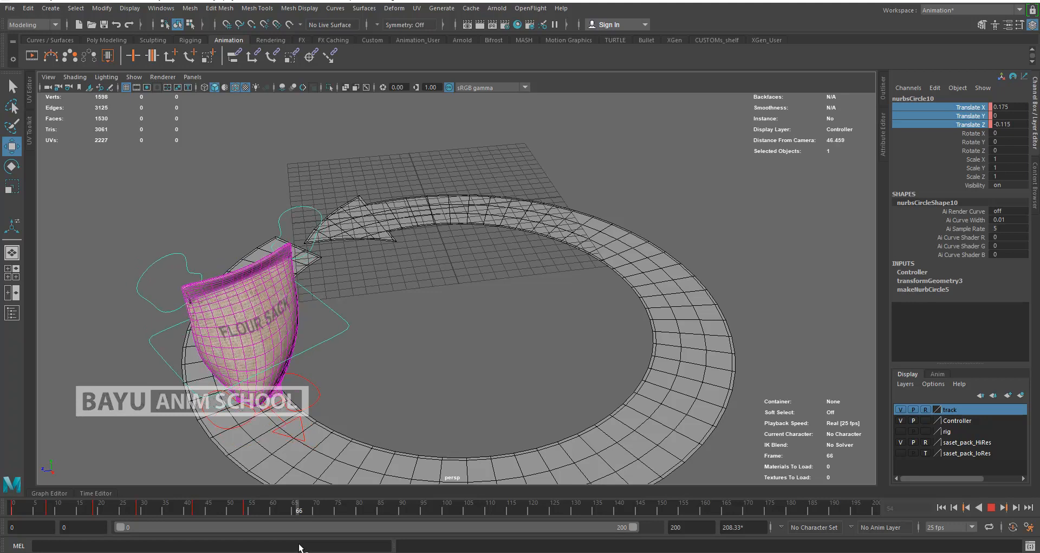
alt+drag(302, 477, 269, 456)
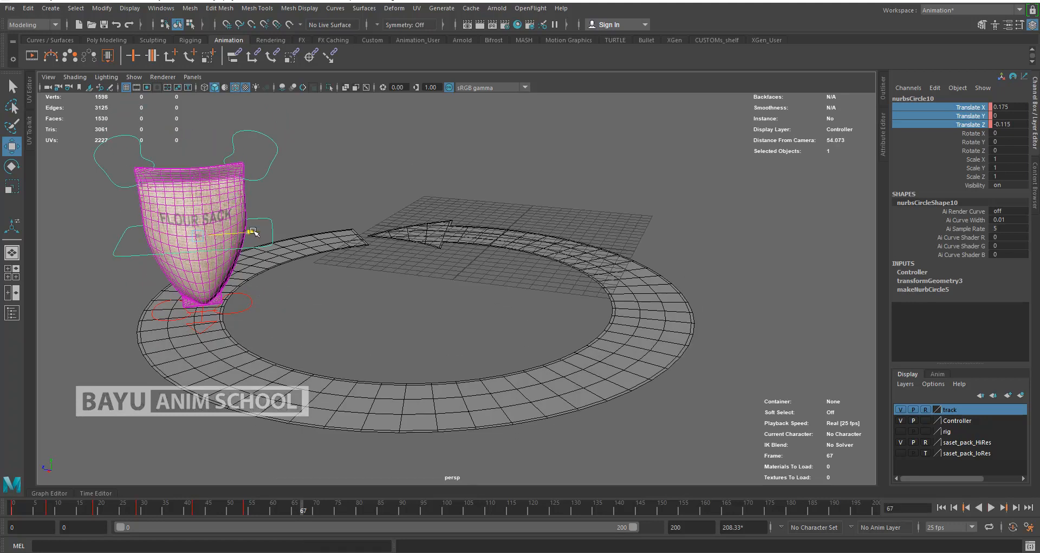
drag(252, 232, 271, 374)
right_click(962, 133)
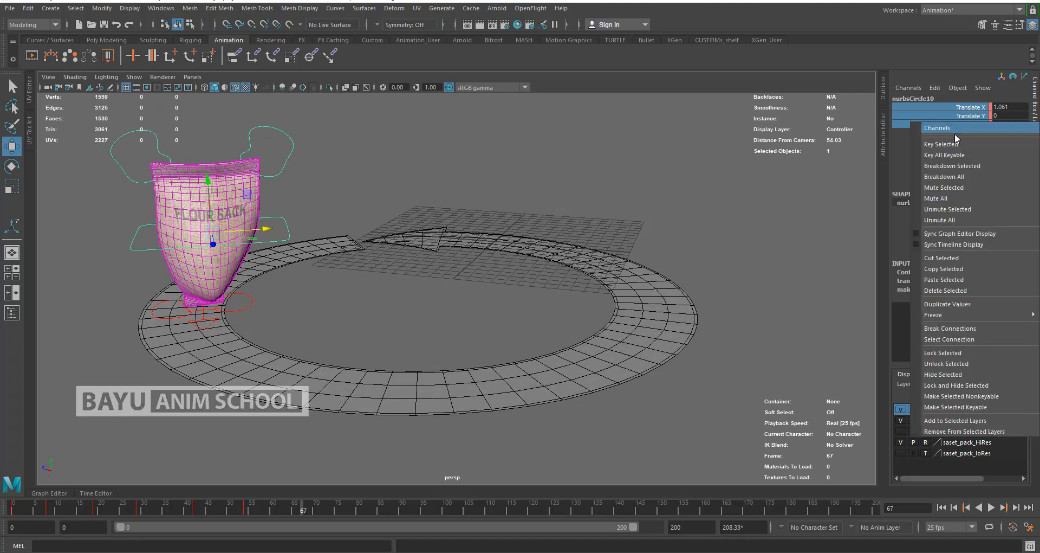
click(958, 145)
- At frame 80, shift nurbsCircle10 sideways to about X -0.03 and key its three translate channels
drag(304, 515, 359, 531)
drag(249, 252, 238, 252)
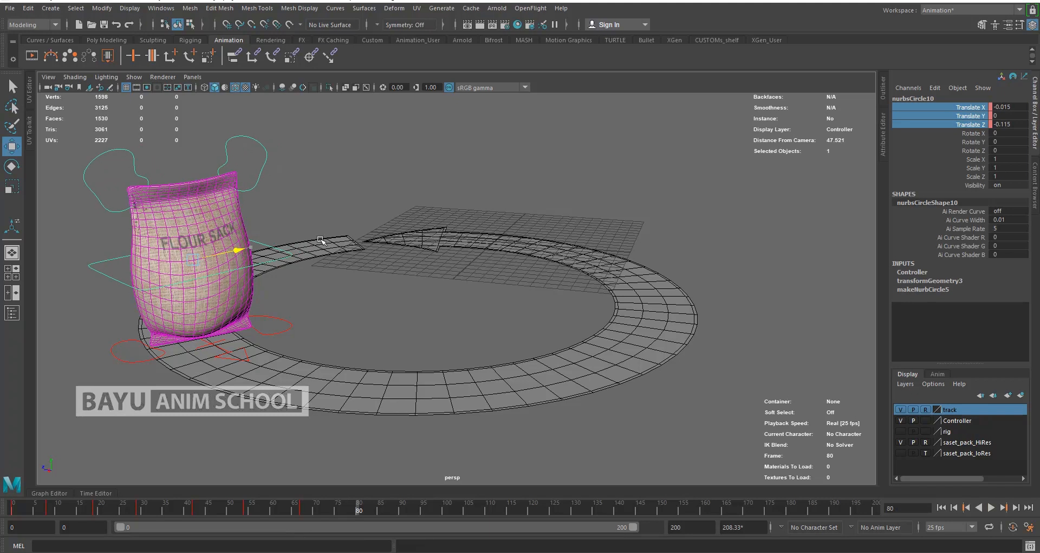
right_click(961, 115)
click(959, 137)
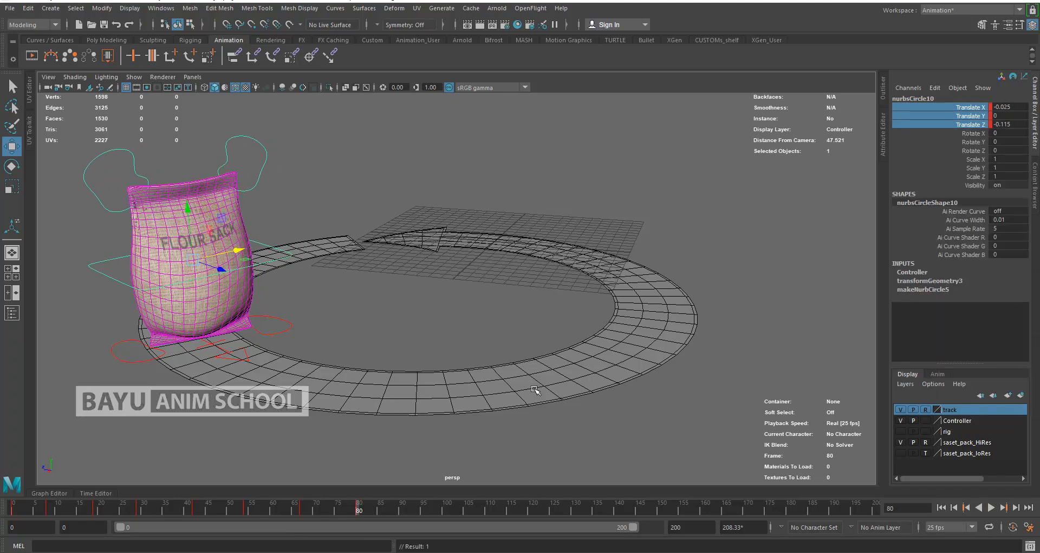
- At frame 90, shift nurbsCircle10 sideways to about X 1.22 and key its three translate channels
drag(360, 512, 401, 519)
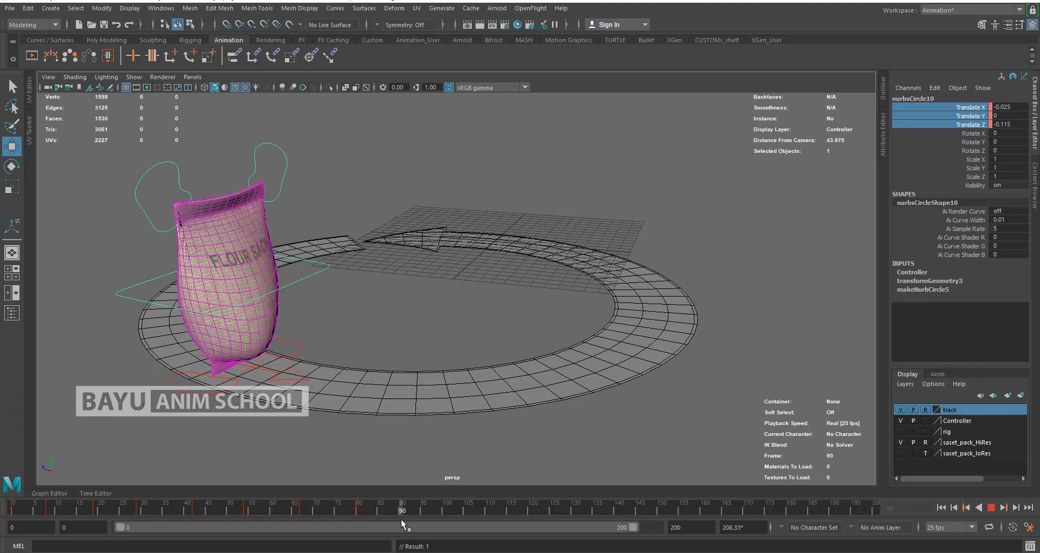
alt+drag(383, 436, 232, 255)
right_click(966, 115)
click(959, 135)
- At frame 102, shift nurbsCircle10 sideways to about X 0.1 and key its three translate channels
drag(404, 508, 453, 530)
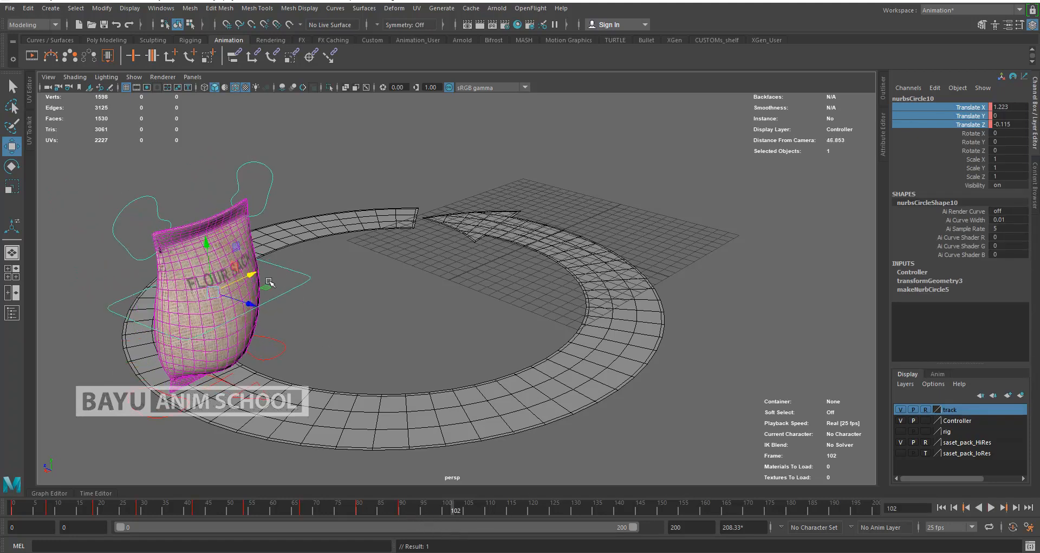
drag(253, 276, 241, 282)
right_click(960, 116)
click(954, 134)
- At frame 113, shift nurbsCircle10 sideways to about X 1.08 and key its three translate channels
drag(448, 511, 498, 527)
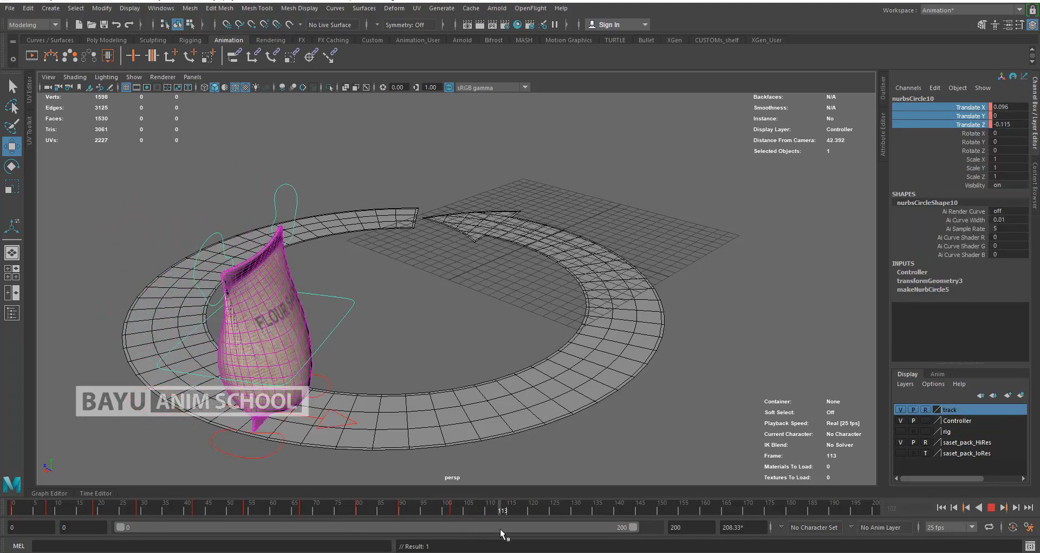
drag(282, 309, 288, 303)
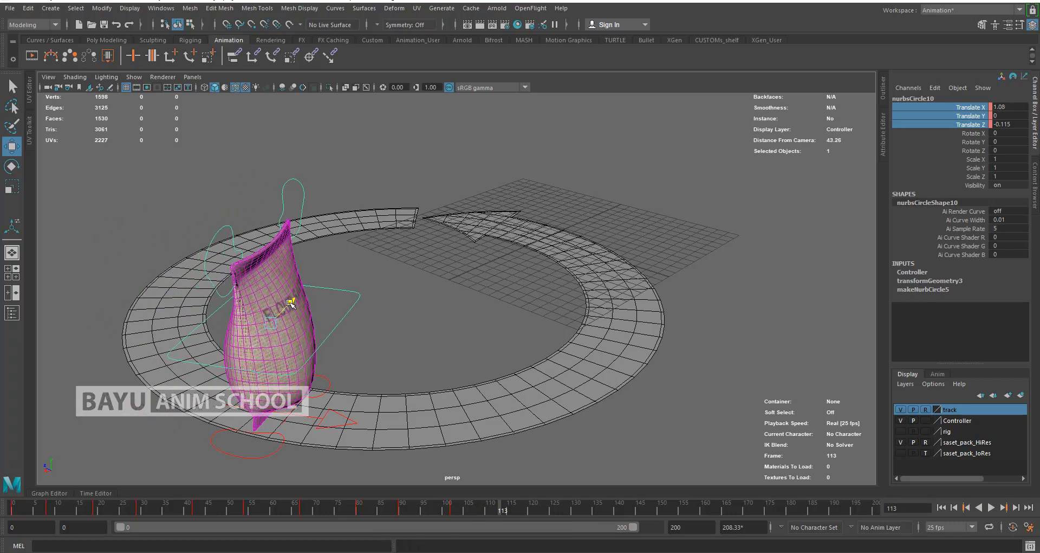
alt+drag(360, 367, 757, 331)
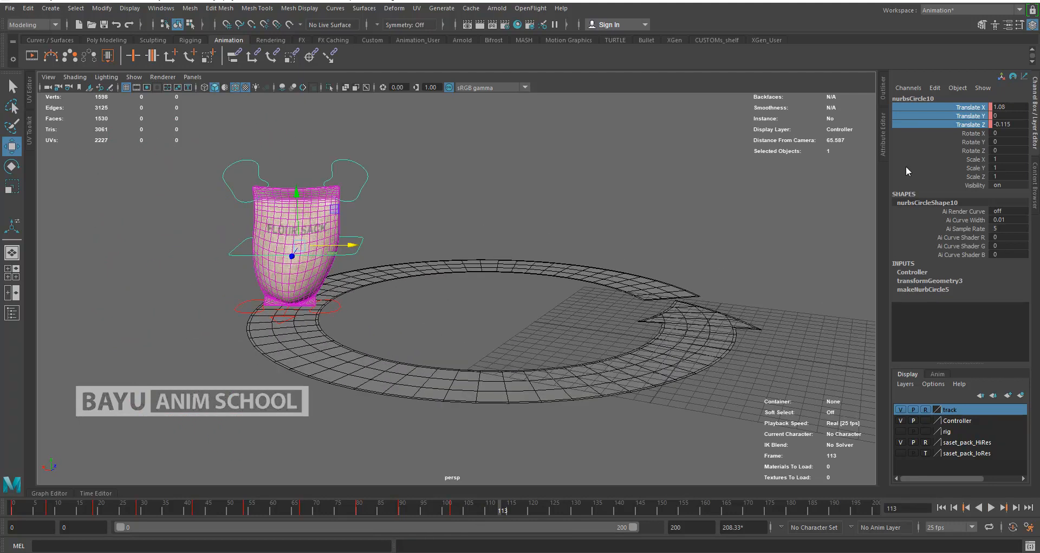
right_click(964, 124)
click(960, 138)
- At frame 127, shift nurbsCircle10 sideways to about X -0.2 and key its three translate channels
drag(503, 513, 561, 536)
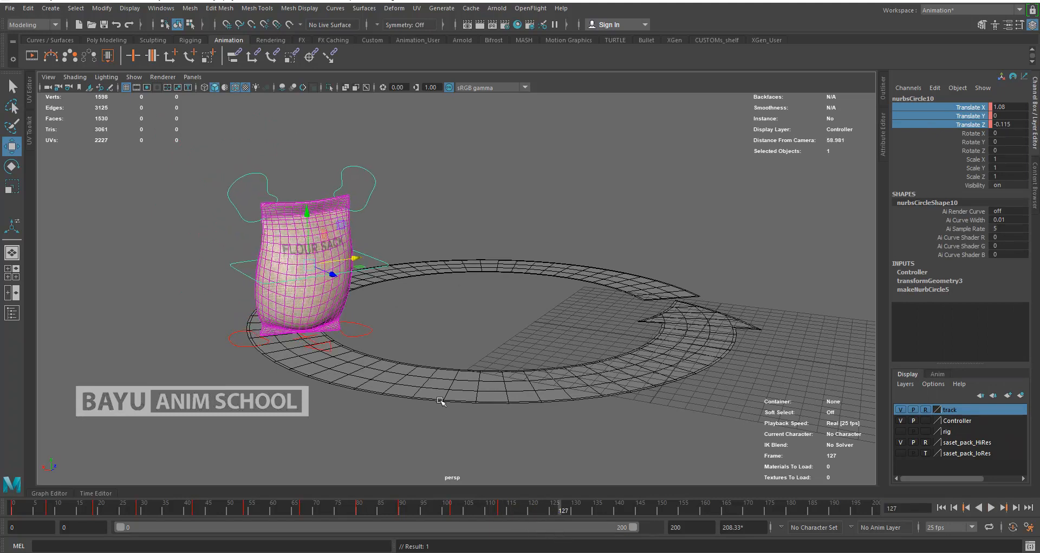
drag(358, 267, 341, 264)
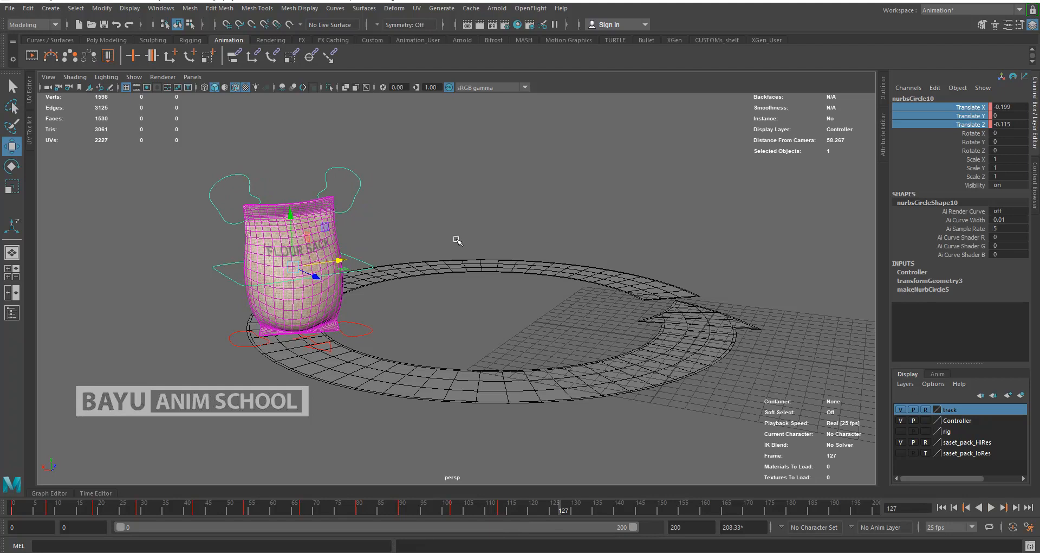
right_click(950, 126)
click(951, 144)
- At frame 142, shift nurbsCircle10 sideways to about X 1.26 and key its three translate channels
alt+drag(477, 434, 453, 438)
key(alt+v)
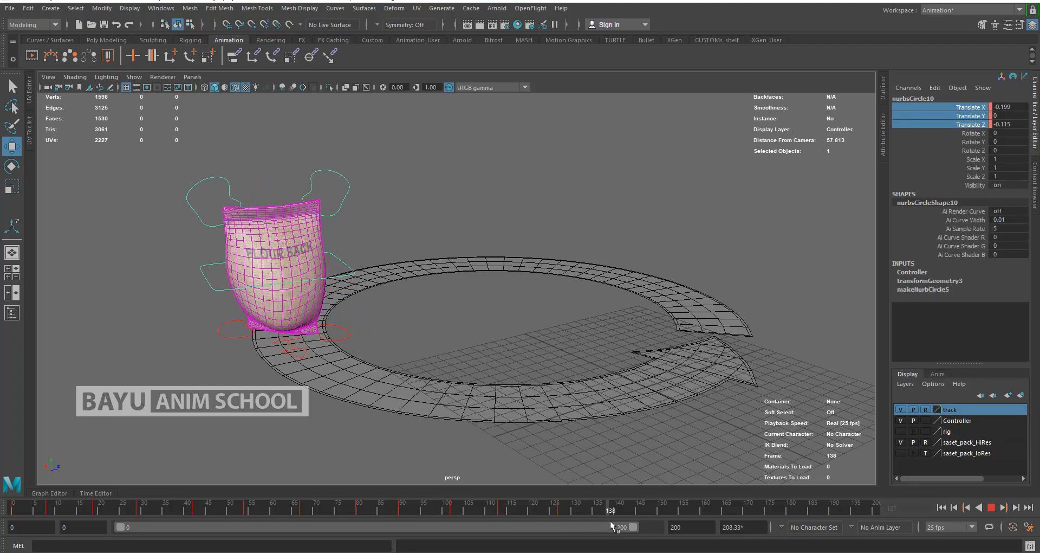
key(alt+v)
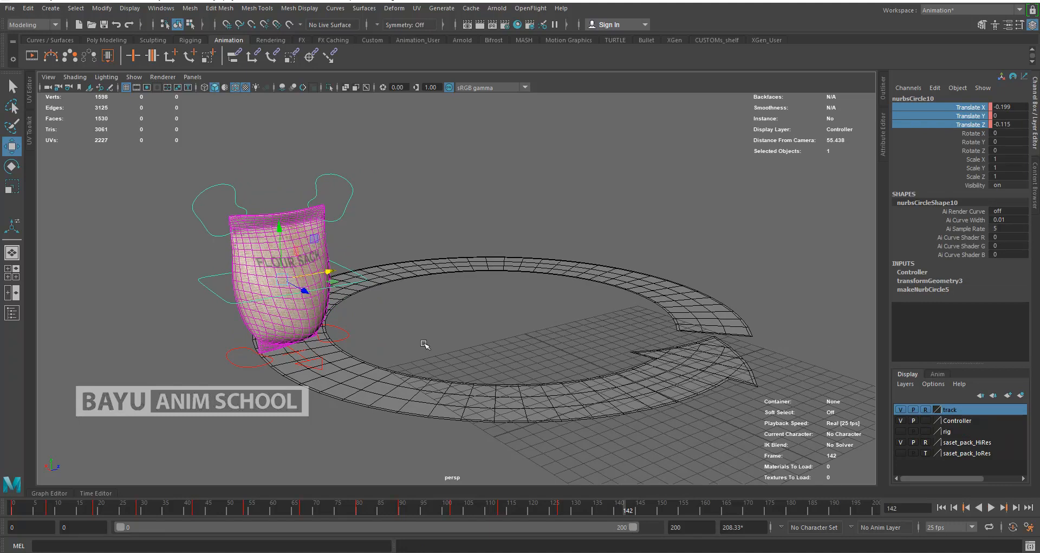
drag(325, 272, 347, 268)
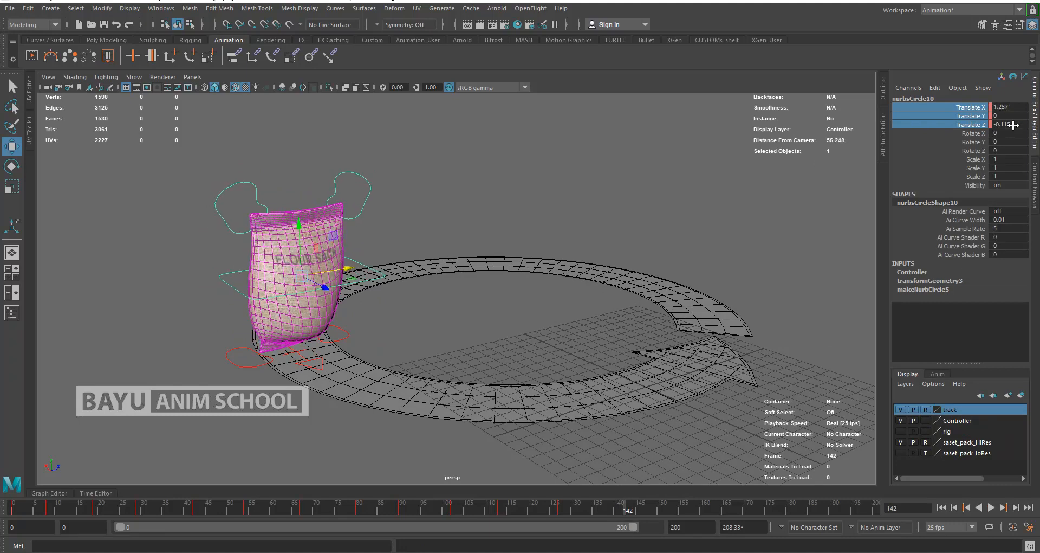
right_click(970, 115)
click(961, 137)
- At frame 154, shift nurbsCircle10 sideways to about X -0.64 and key its three translate channels
drag(626, 514, 678, 515)
alt+drag(467, 401, 450, 418)
drag(351, 259, 327, 262)
right_click(932, 124)
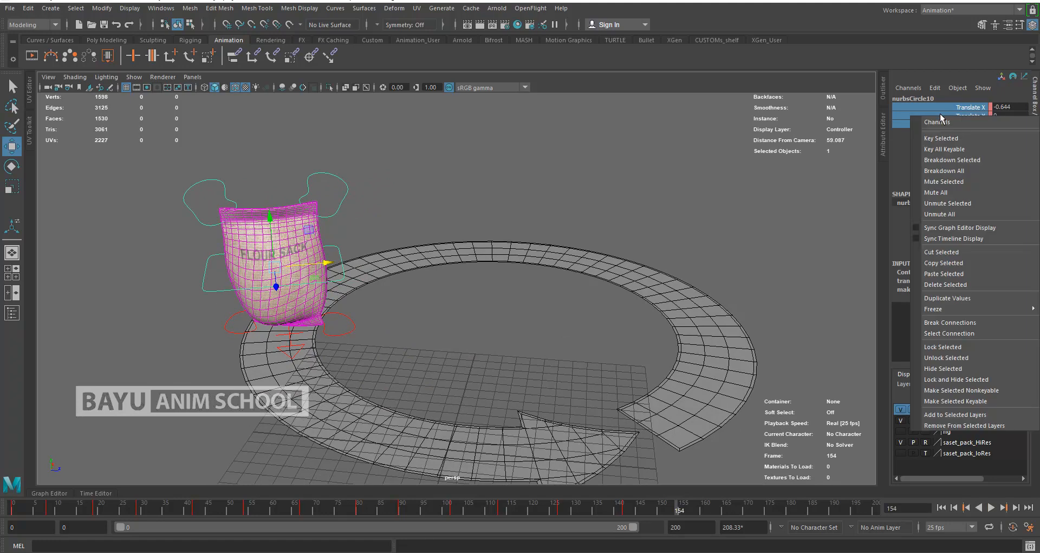
click(942, 137)
- At frame 165, shift nurbsCircle10 sideways to about X 0.99 and key its three translate channels
key(alt+v)
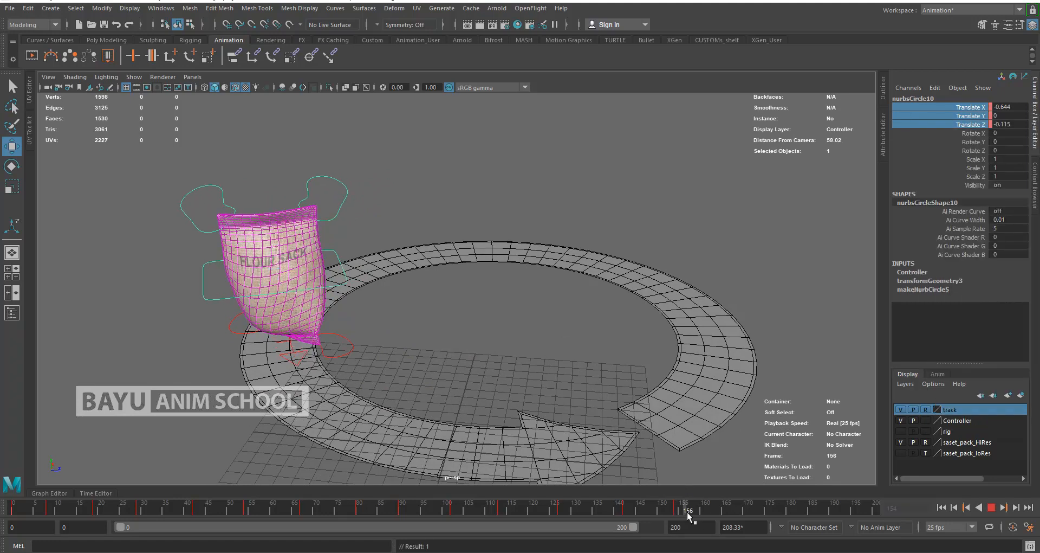
key(Escape)
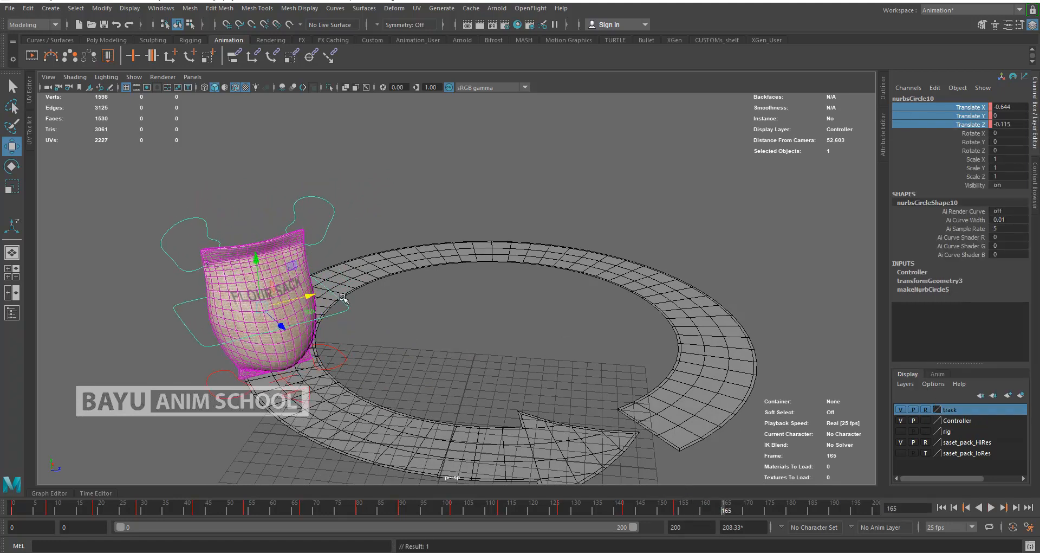
drag(309, 295, 332, 293)
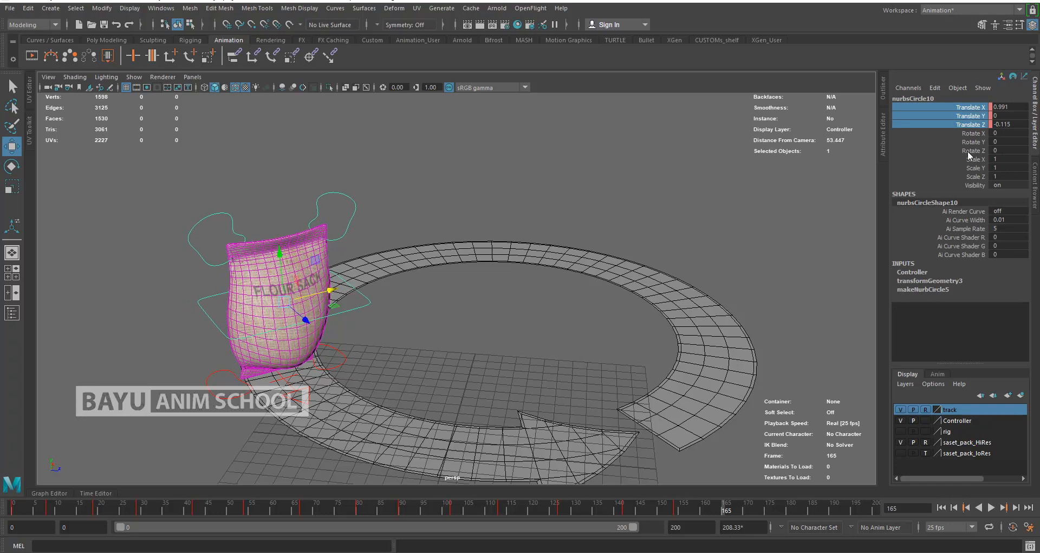
right_click(963, 113)
click(960, 136)
- Around frame 177, shift nurbsCircle10 sideways to about X -0.57 and key its three translate channels
alt+drag(562, 358, 479, 348)
drag(722, 509, 772, 513)
mouse_move(450, 411)
alt+mouse_down()
mouse_move(454, 440)
mouse_move(458, 420)
alt+mouse_up()
drag(311, 264, 291, 266)
right_click(936, 119)
click(938, 128)
- At frame 190, shift nurbsCircle10 sideways to about X 0.61 and key its three translate channels
drag(780, 511, 836, 516)
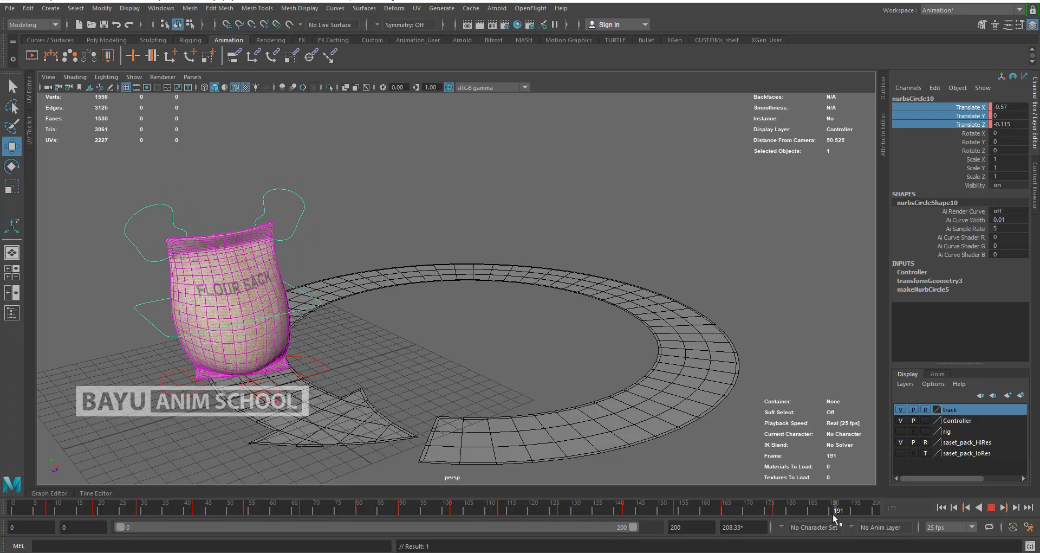
drag(833, 514, 831, 512)
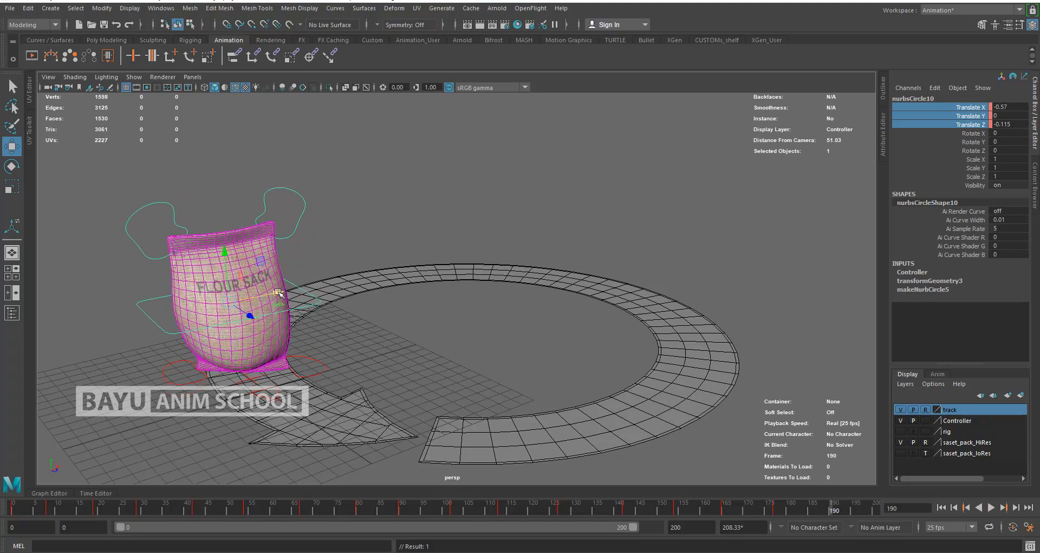
drag(279, 293, 294, 289)
right_click(943, 106)
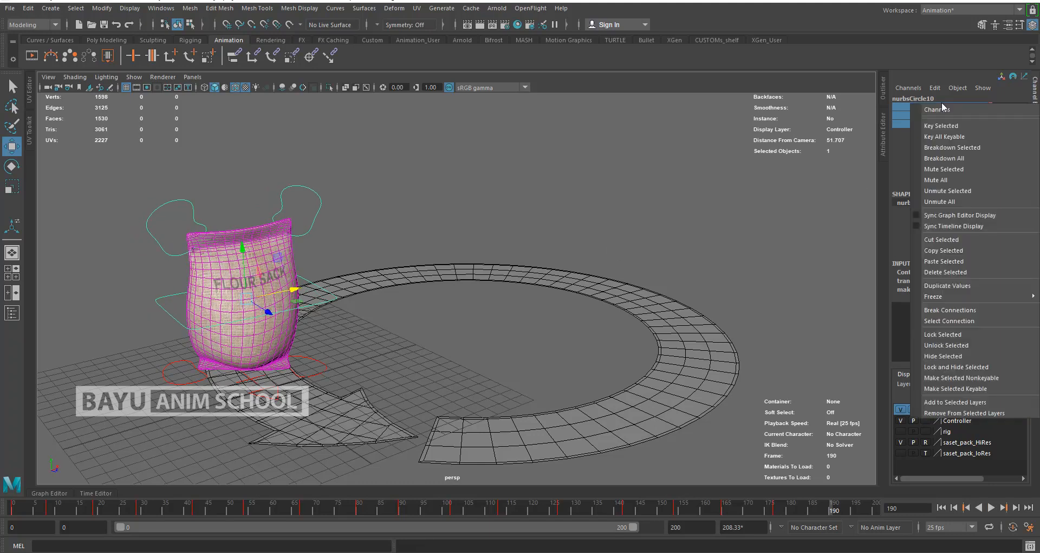
click(950, 125)
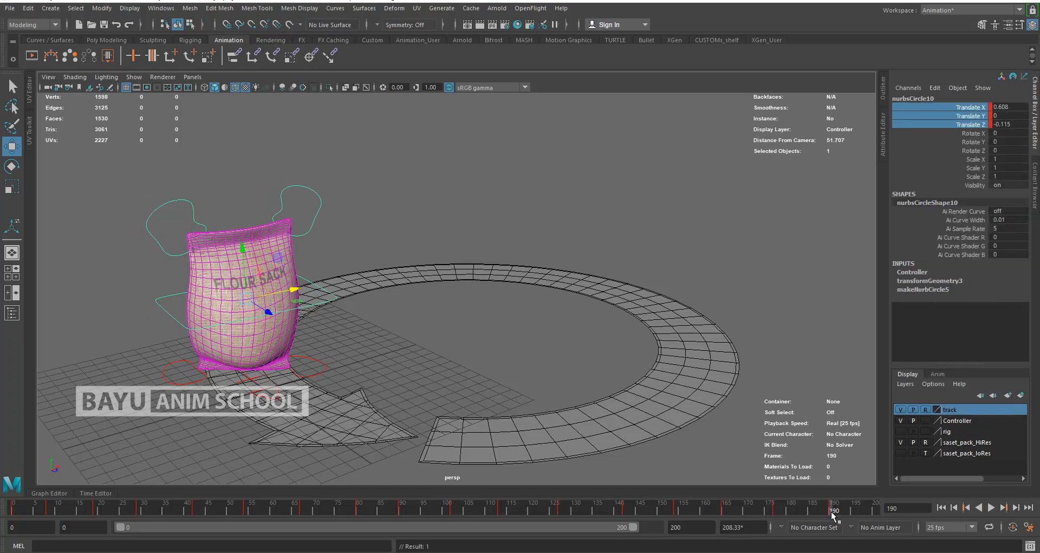
- At frame 194, set Translate X, Y and Z of nurbsCircle10 to 0 and key all three channels
drag(835, 513, 849, 514)
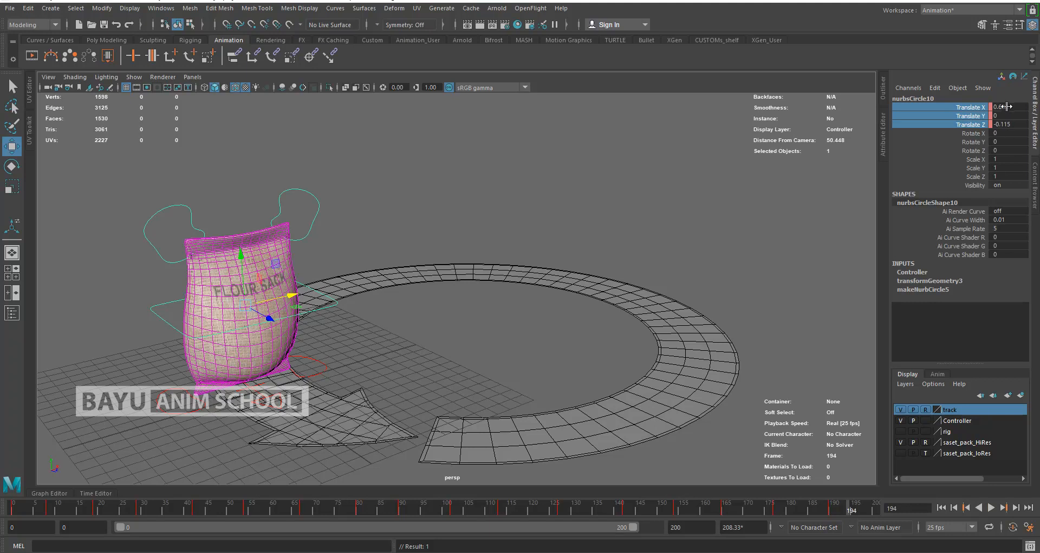
drag(1006, 107, 1007, 125)
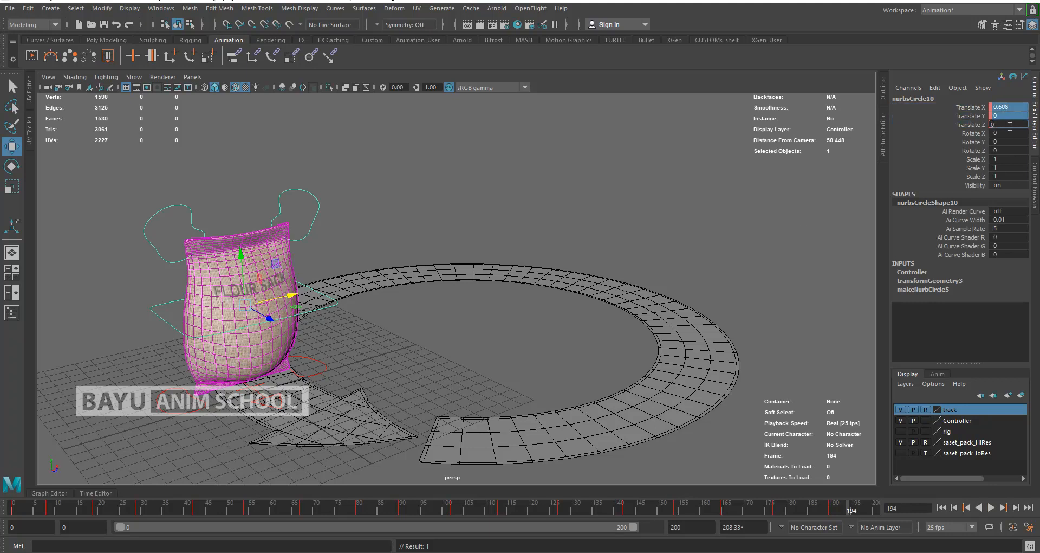
key(Return)
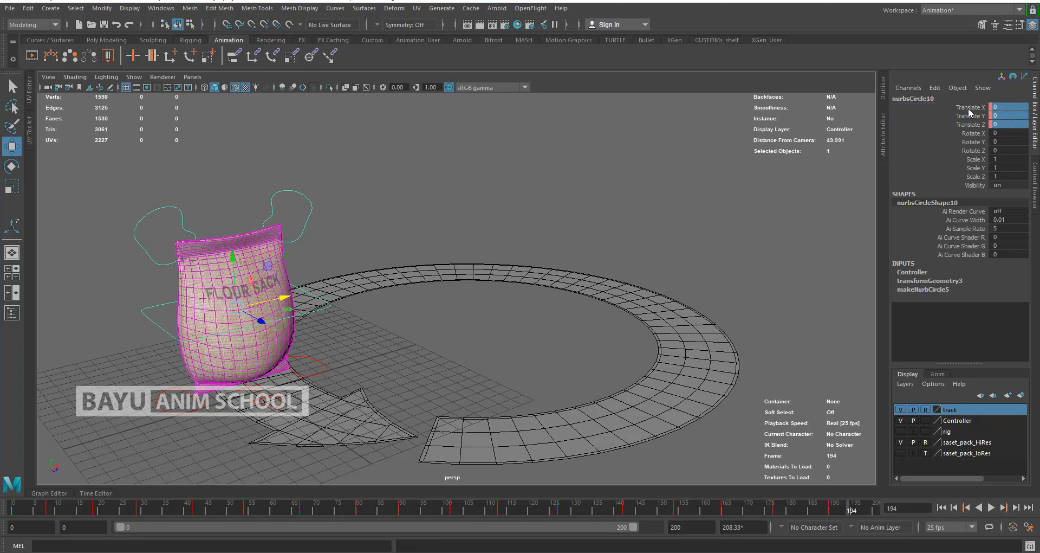
drag(969, 110, 969, 122)
right_click(954, 117)
click(958, 139)
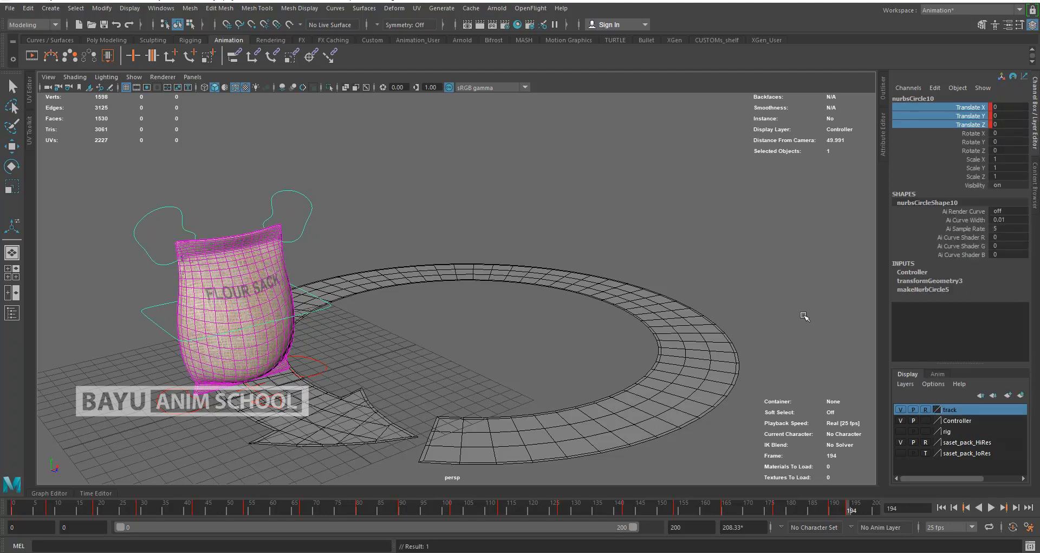
- Clear the selection and play back the flour sack's walk around the whole track
scroll(493, 353, down, 2)
alt+middle_drag(514, 352, 495, 350)
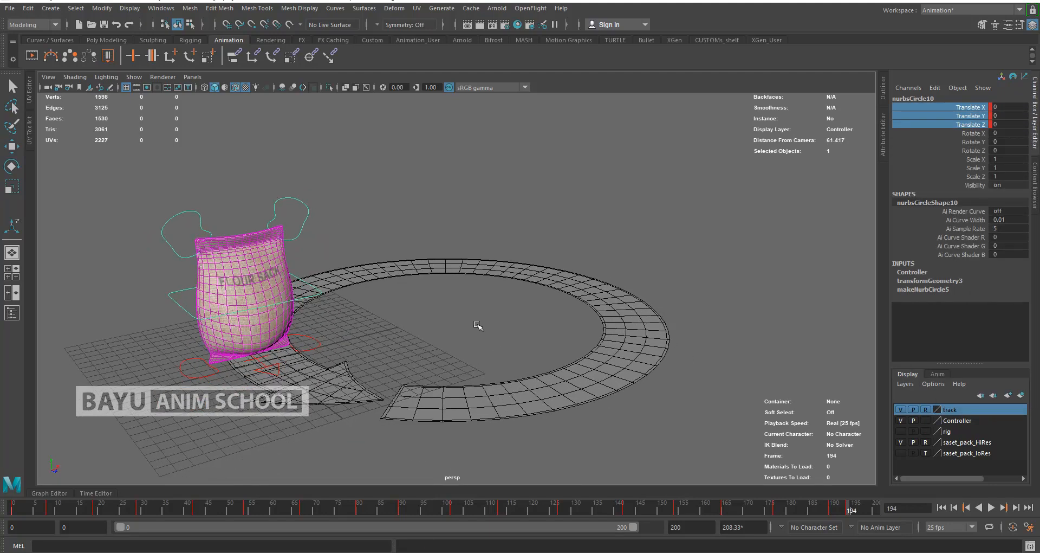
click(475, 323)
click(991, 507)
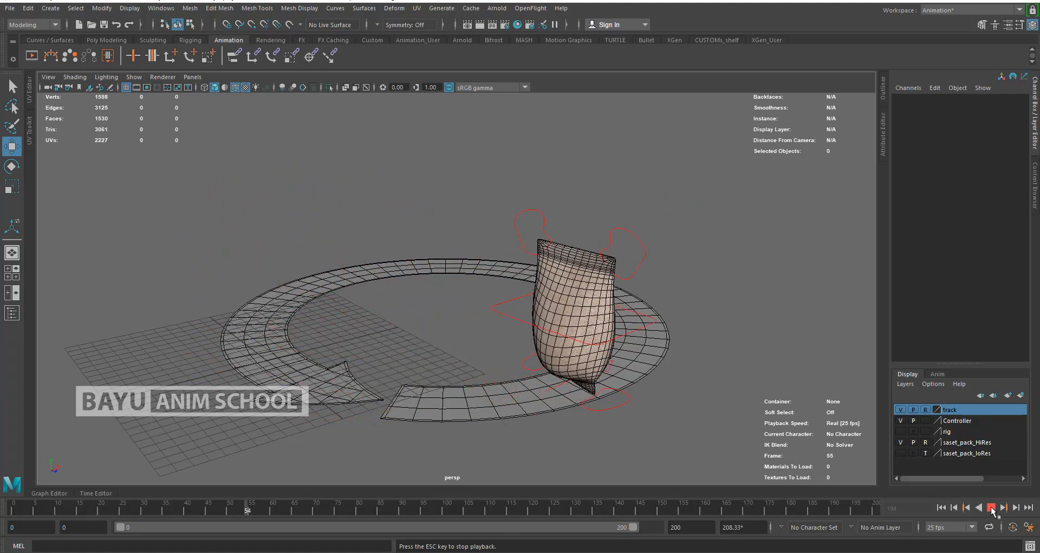
click(991, 508)
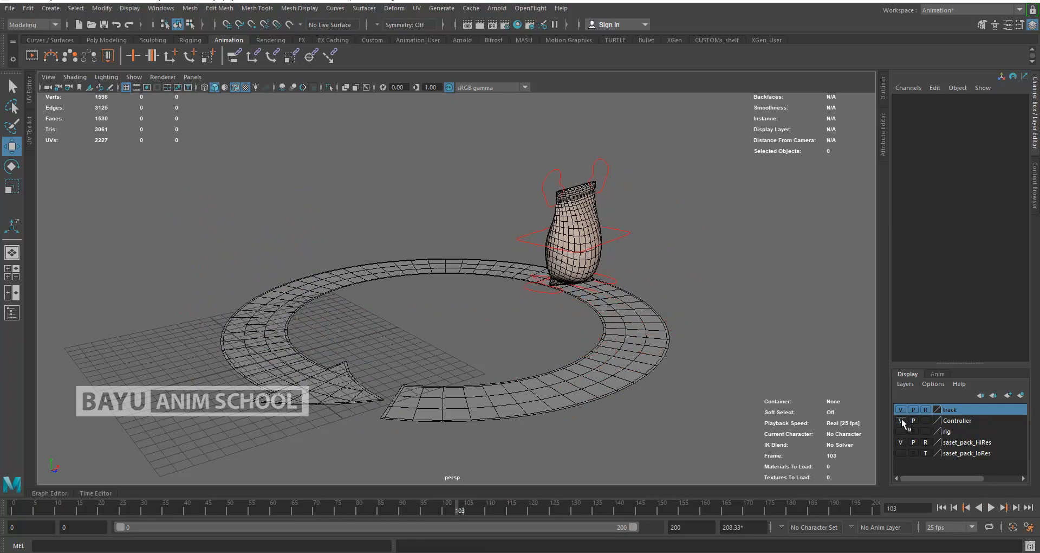
- Review the walk up close in playback with the Controller layer hidden, and return to frame 0
click(993, 511)
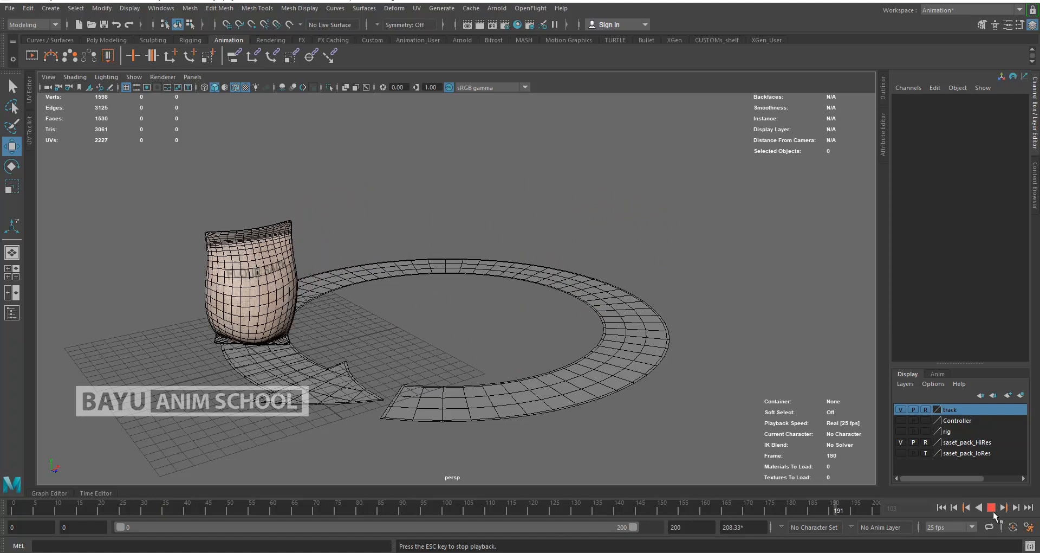
alt+drag(373, 395, 383, 377)
scroll(382, 377, up, 5)
alt+middle_drag(463, 394, 516, 393)
alt+right_drag(517, 394, 508, 394)
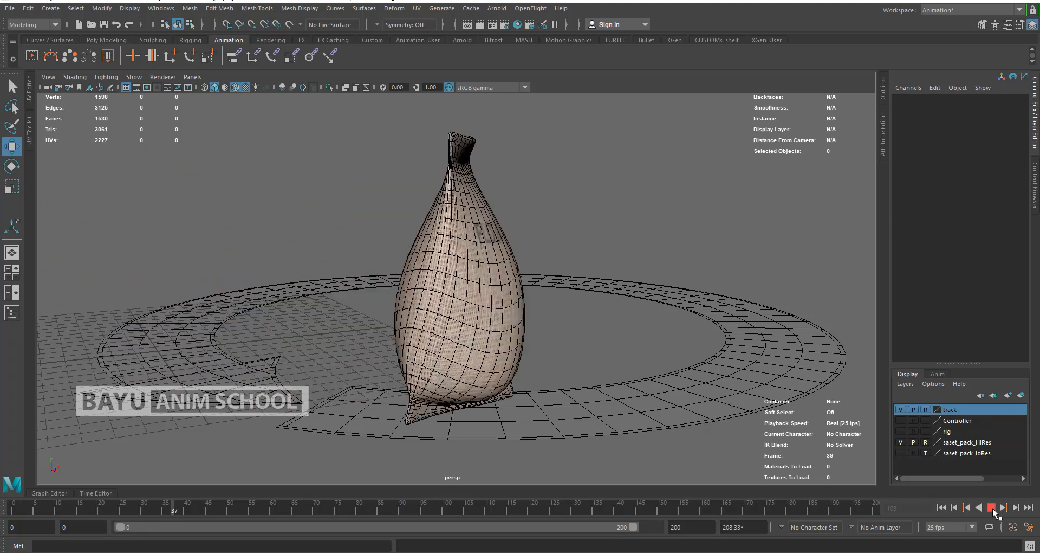
click(992, 508)
click(942, 509)
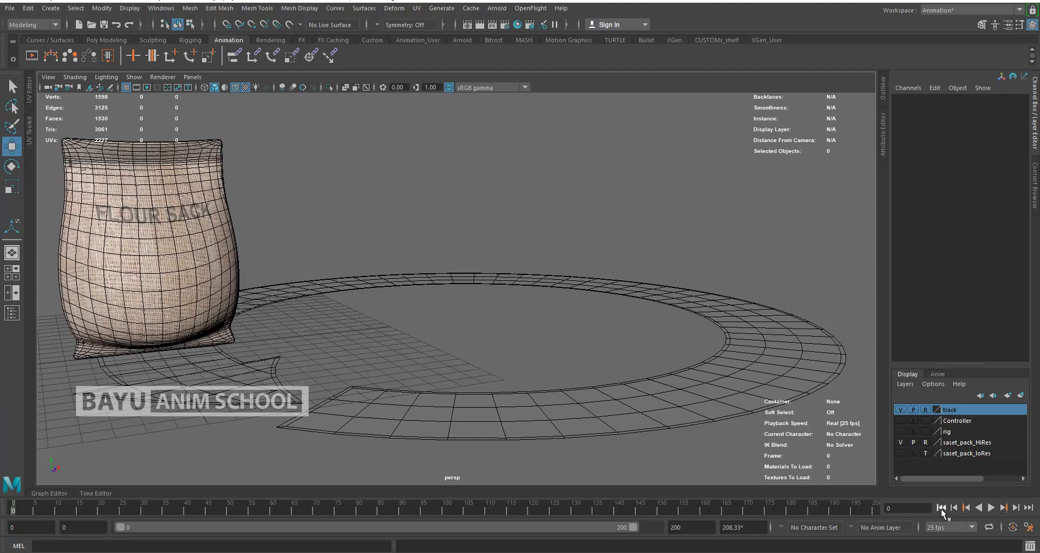
alt+middle_drag(591, 311, 598, 315)
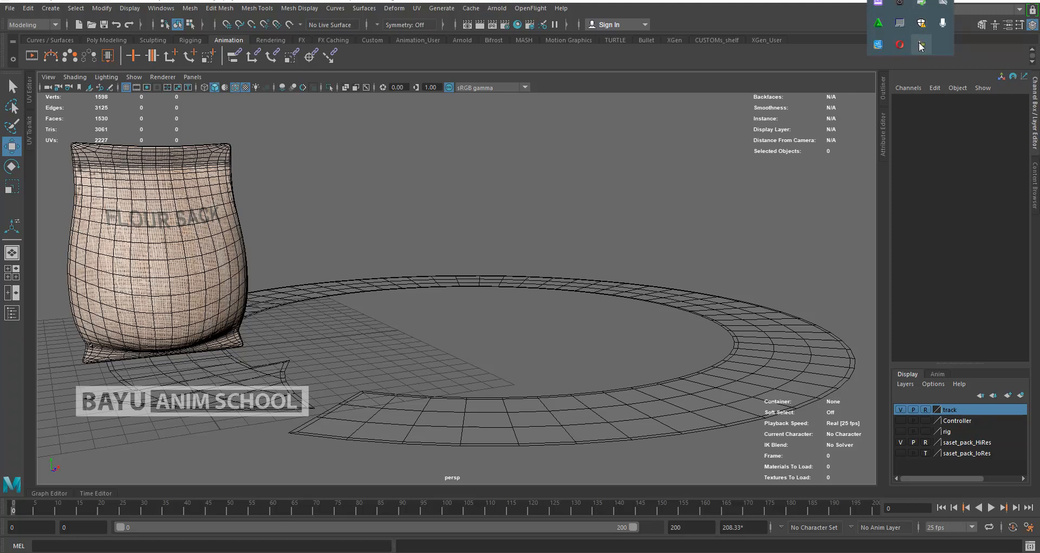
right_click(921, 46)
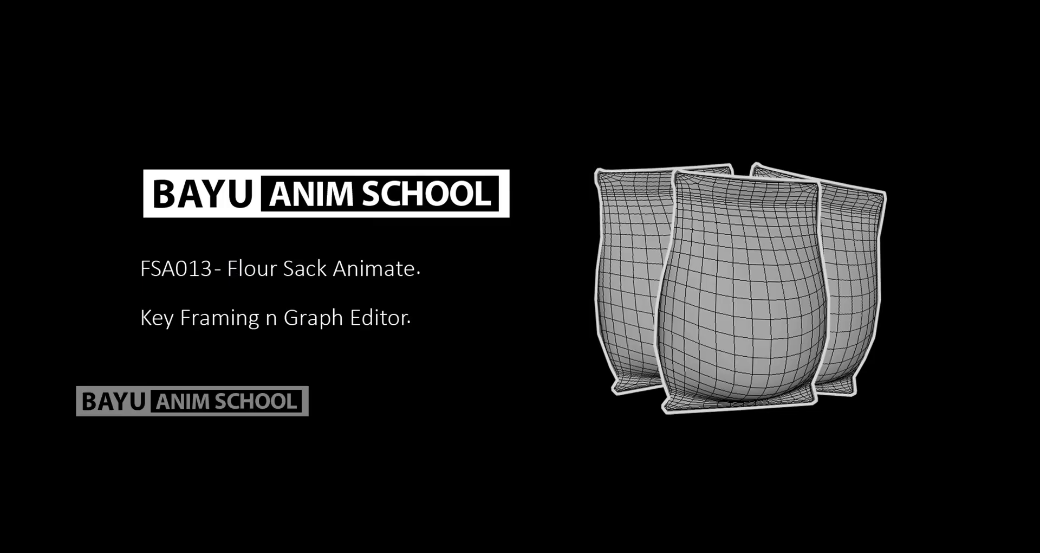